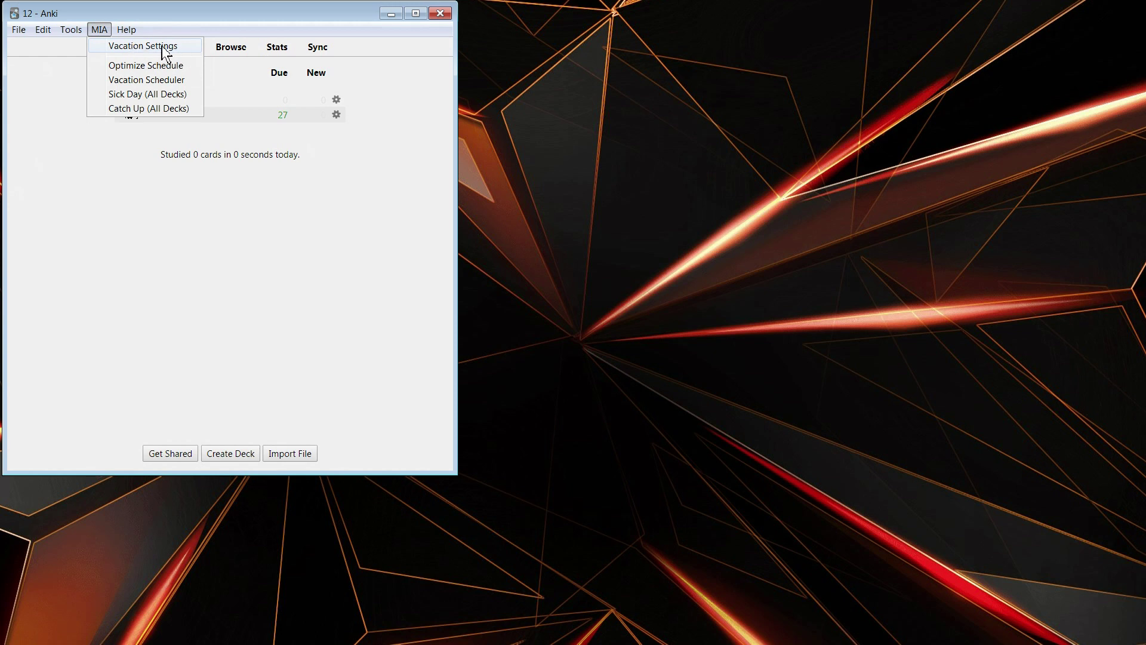
Step: Open the Vacation Settings of the MIA add-on
click(163, 49)
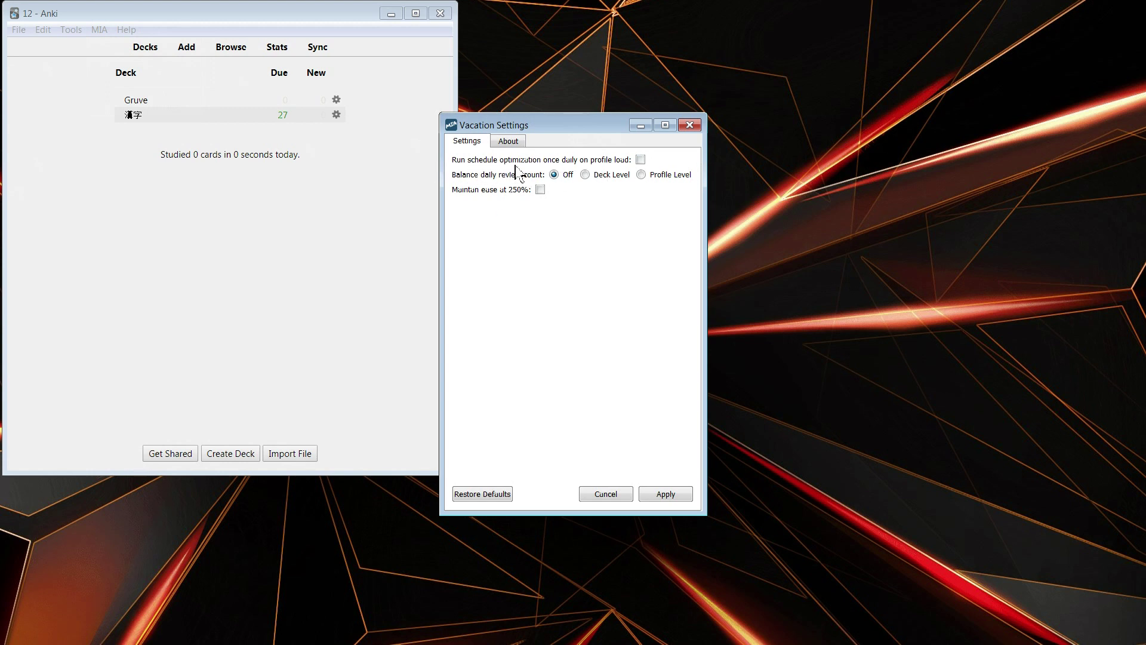
Step: Try switching the once-daily schedule optimization on profile load on and back off
click(641, 160)
click(641, 160)
click(640, 160)
click(640, 160)
click(640, 160)
click(641, 160)
click(639, 160)
Step: Try switching the option to maintain ease at 250% on and back off
mouse_move(560, 180)
mouse_move(645, 179)
mouse_move(541, 197)
click(542, 191)
click(541, 190)
click(542, 191)
Step: Set daily review count balancing to Deck Level and apply the vacation settings
drag(537, 129, 642, 34)
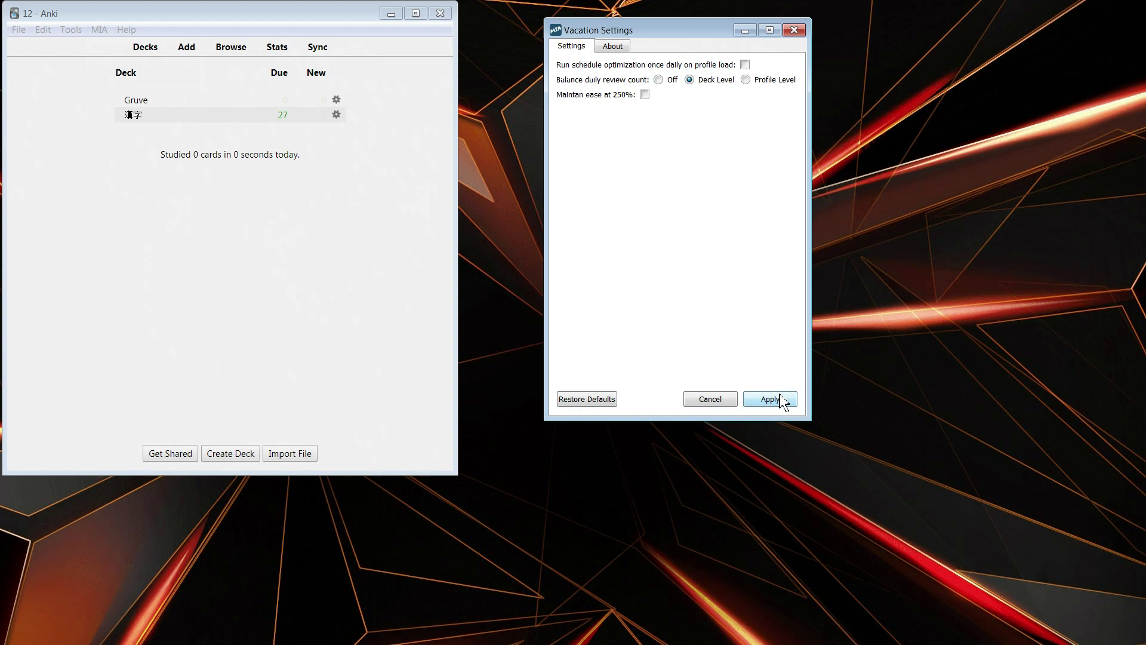
click(771, 405)
click(764, 403)
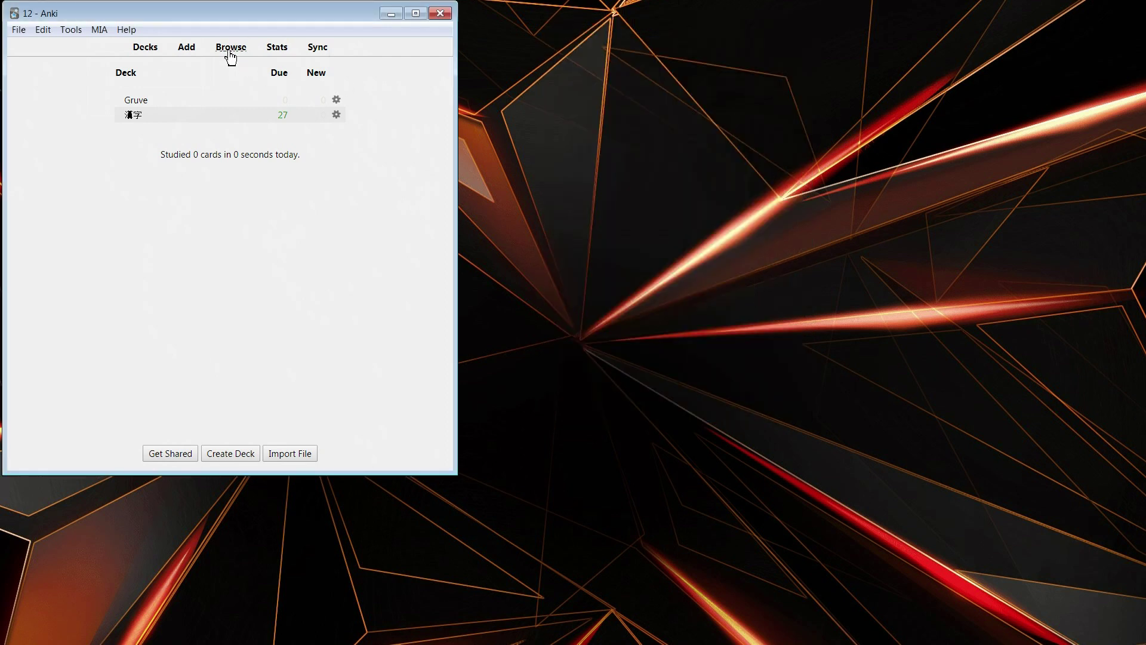
Step: Open the card browser and list the cards of the 漢字 deck
click(907, 43)
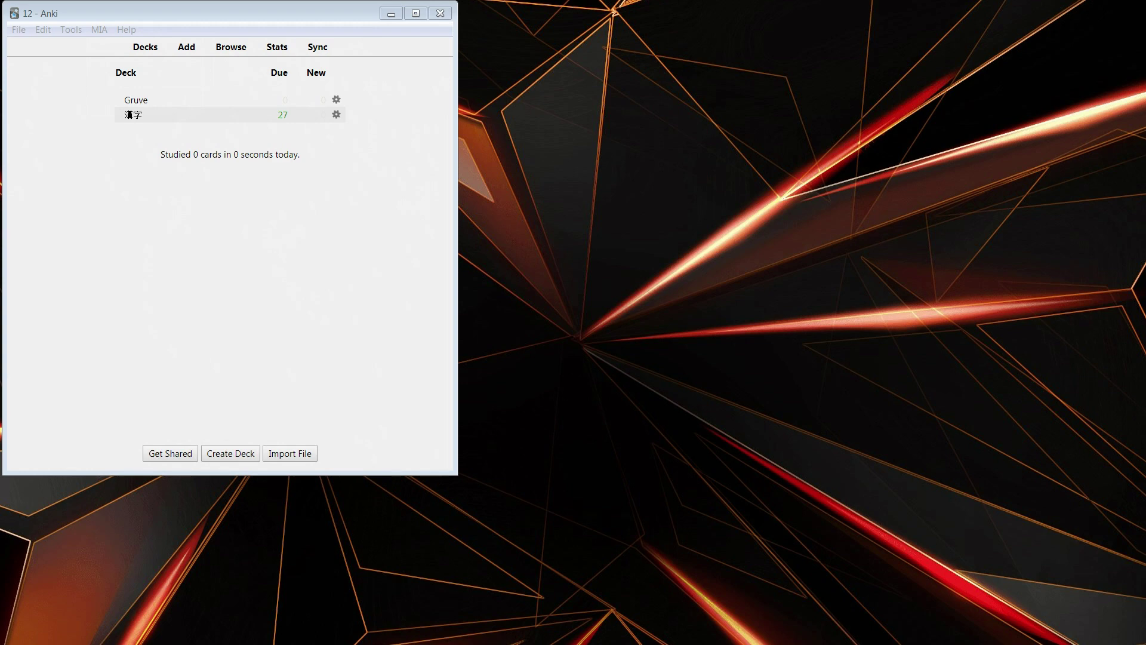
key(b)
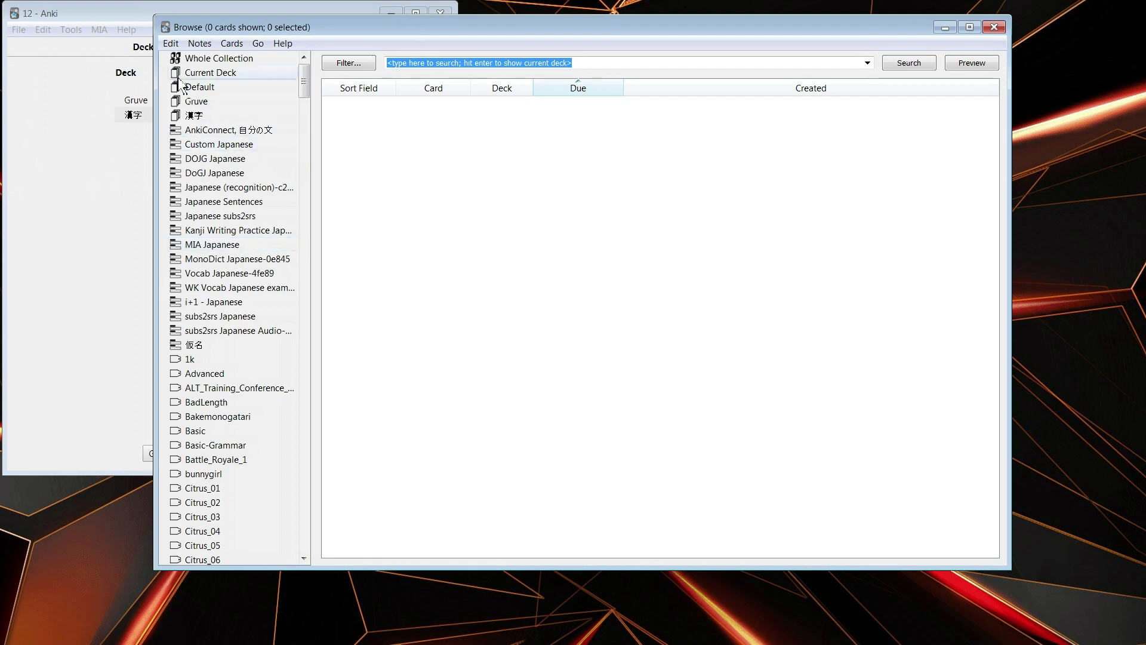
click(197, 58)
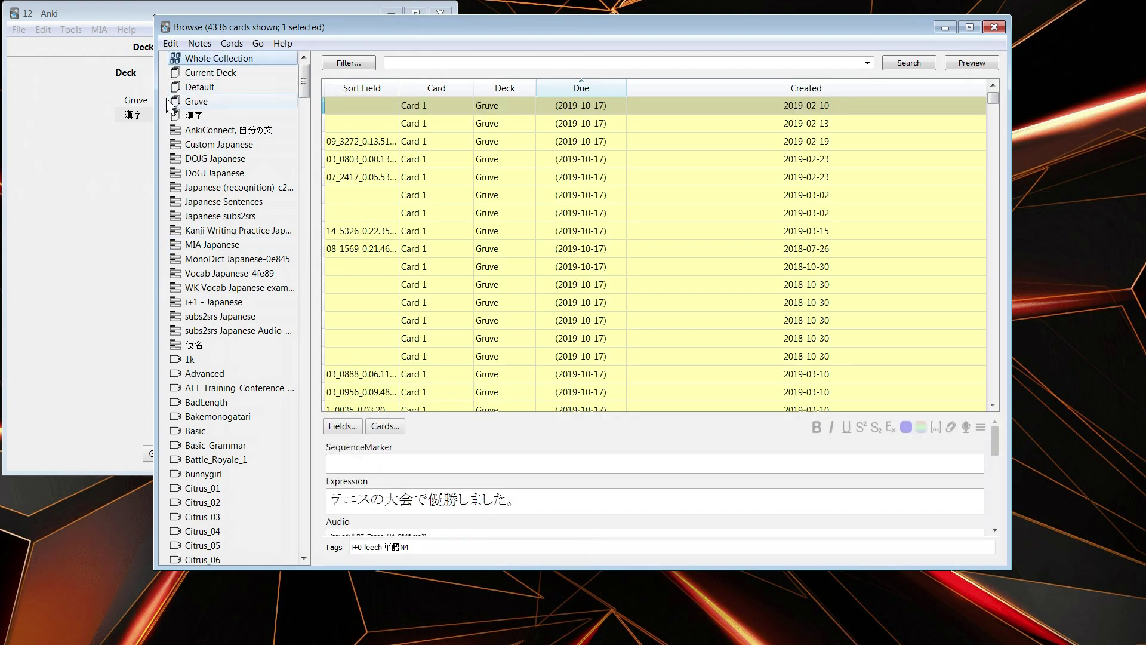
click(214, 115)
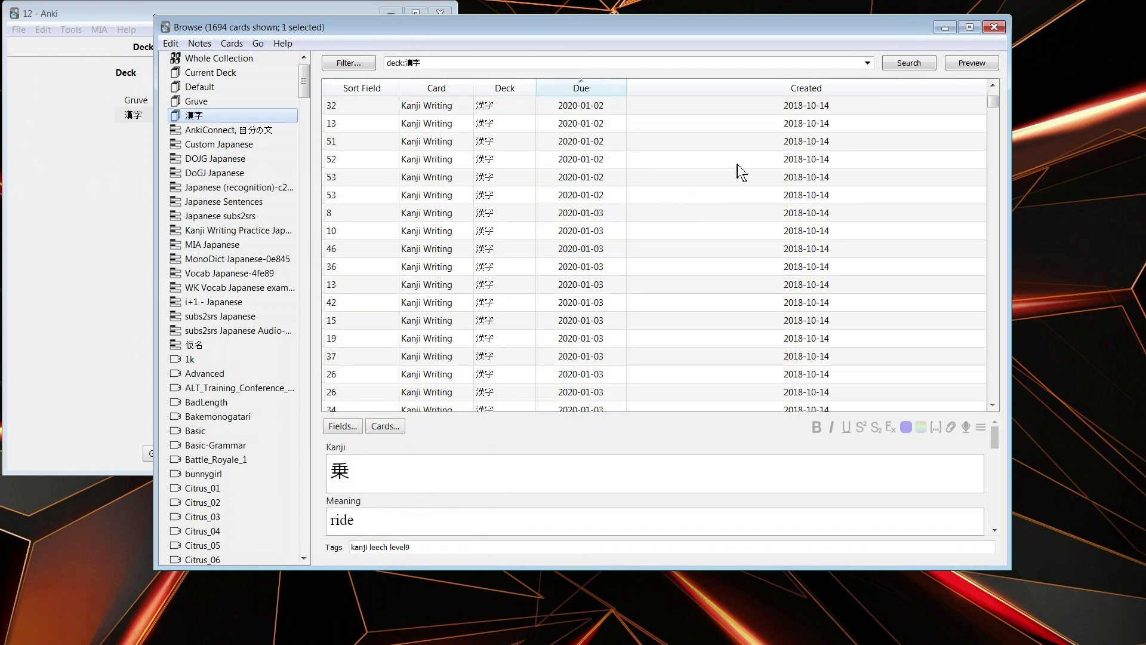
Step: Add a wider Ease column to the card list and look through the ease values of the 漢字 cards
right_click(869, 91)
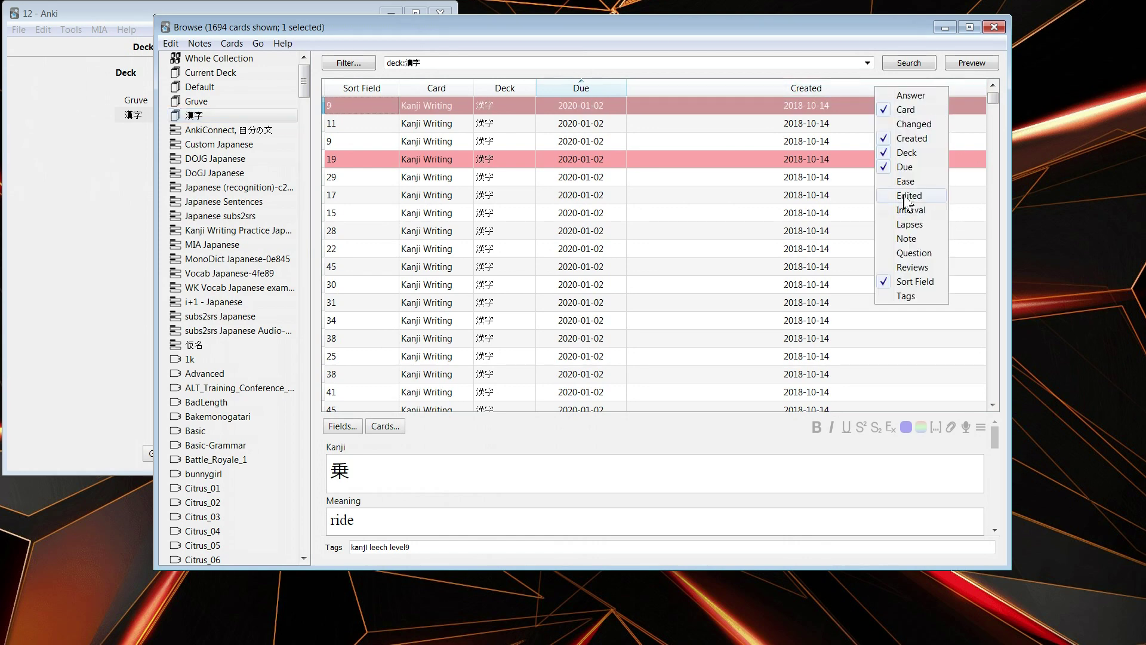
click(915, 191)
drag(913, 89, 771, 92)
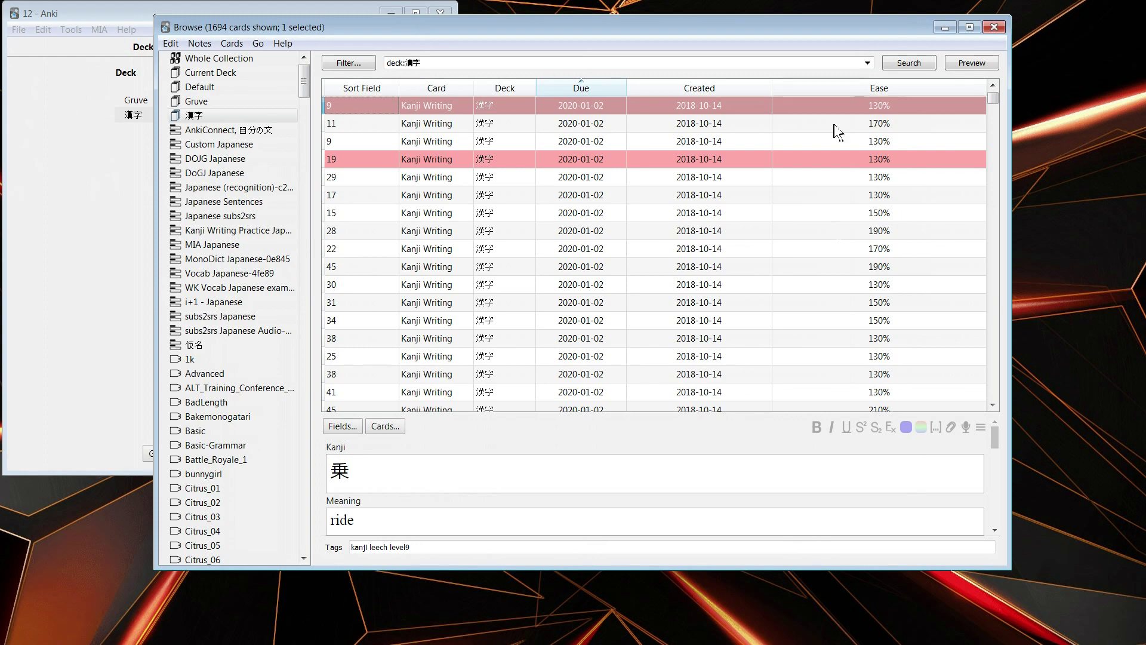
scroll(852, 245, down, 15)
scroll(887, 268, down, 15)
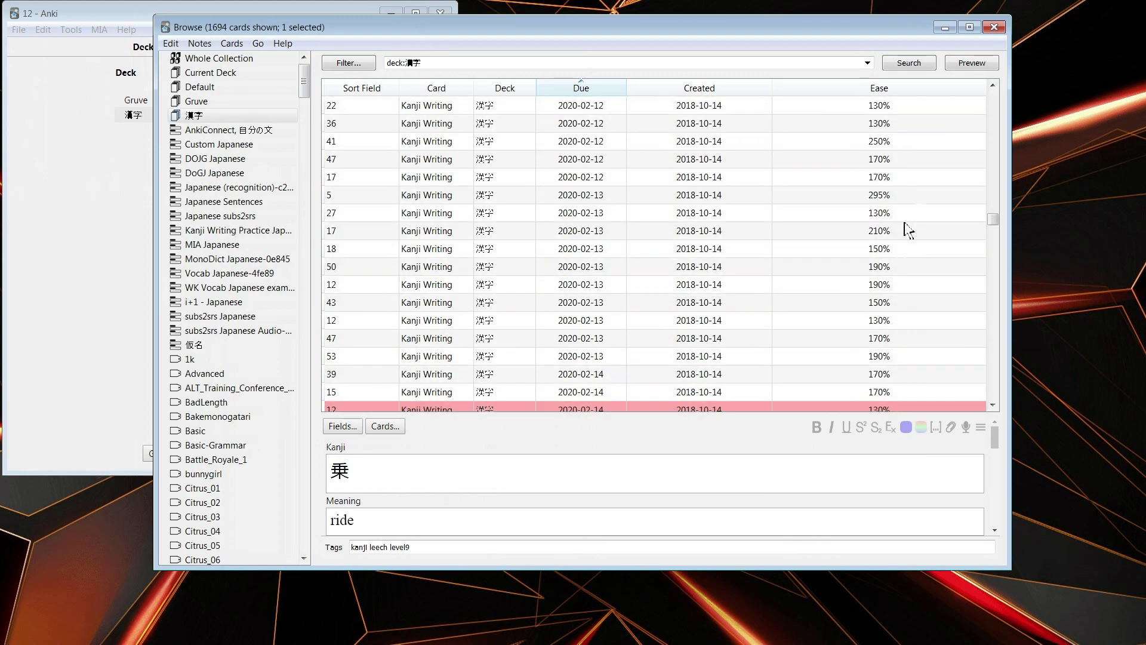
Step: Make the card browser smaller, move it lower, and bring the main deck window in front
drag(915, 28, 885, 32)
drag(984, 76, 816, 115)
drag(584, 35, 469, 138)
click(289, 58)
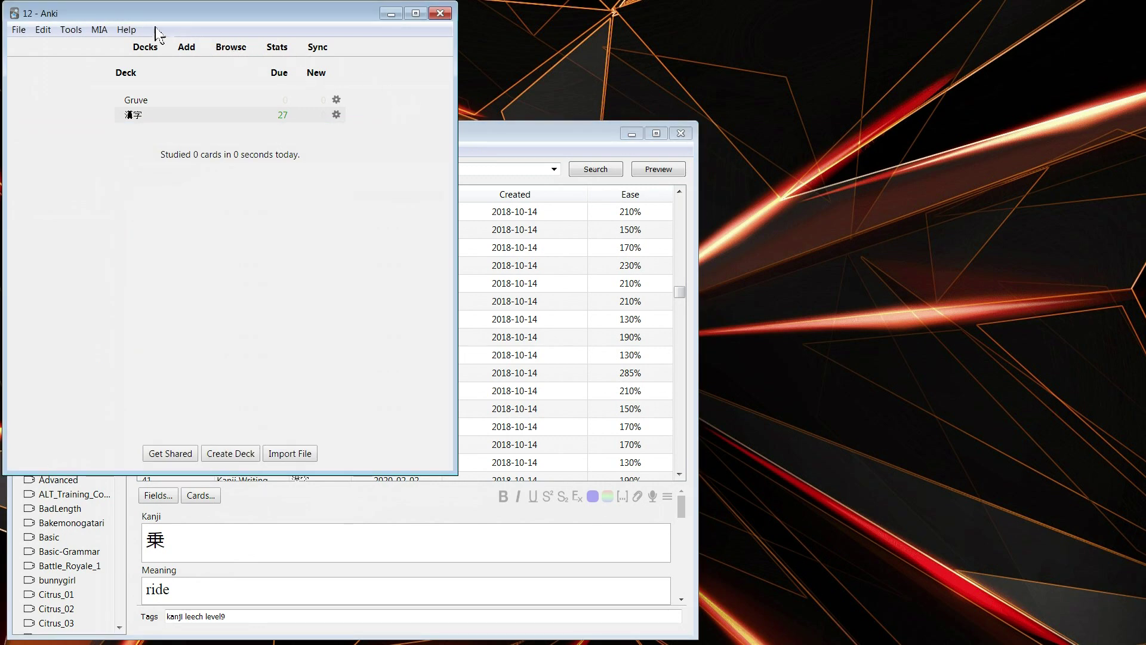
Step: Open the 漢字 deck's statistics, examine the Forecast chart, and place the statistics window beside the deck list
click(277, 50)
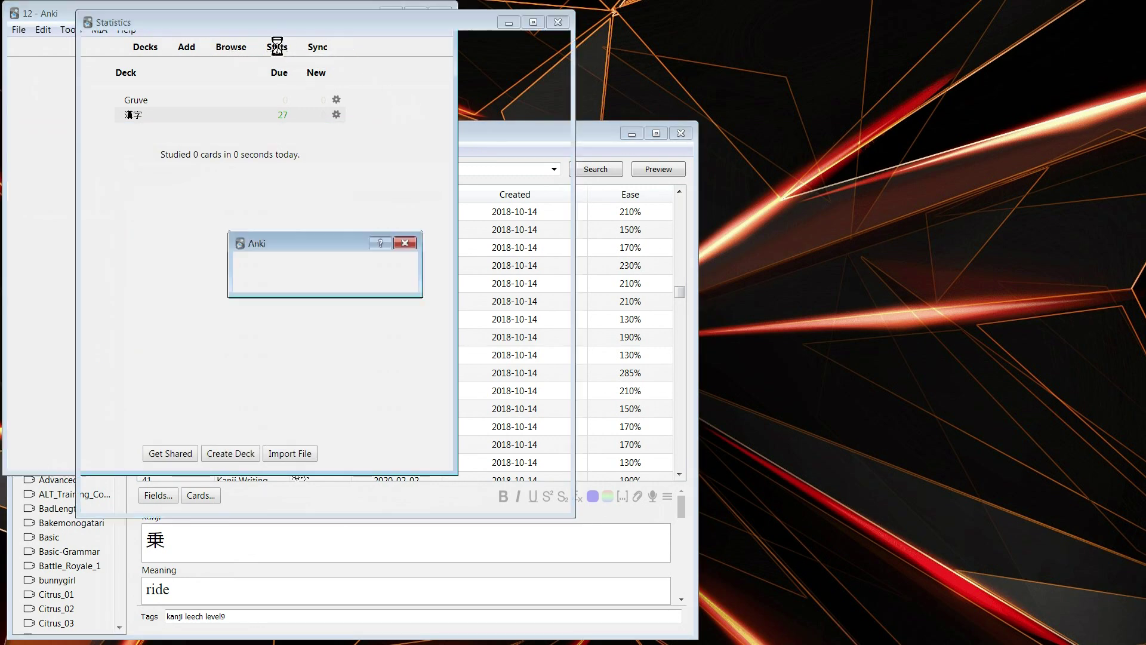
scroll(385, 209, down, 6)
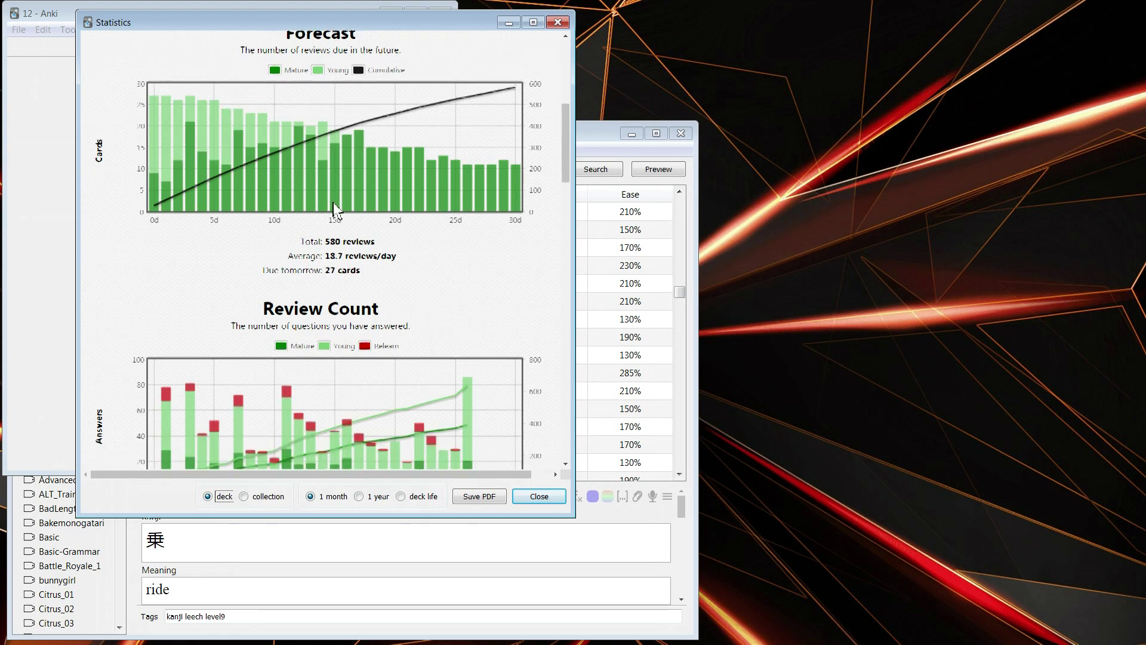
scroll(364, 209, up, 3)
scroll(376, 210, up, 1)
scroll(334, 269, down, 2)
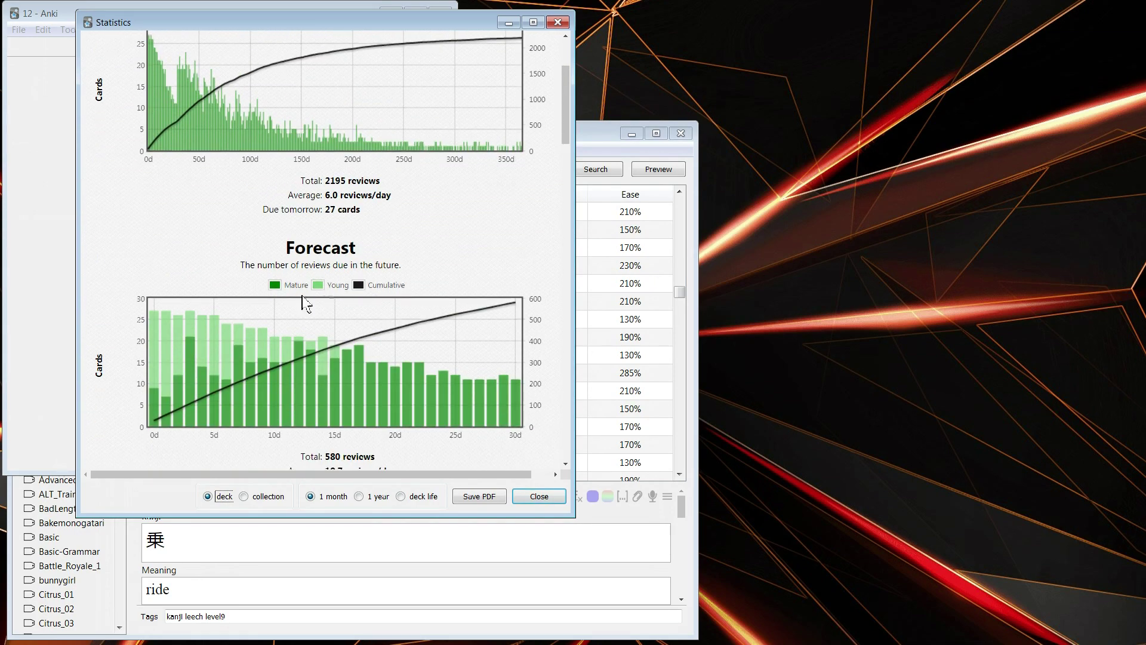
drag(448, 28, 814, 27)
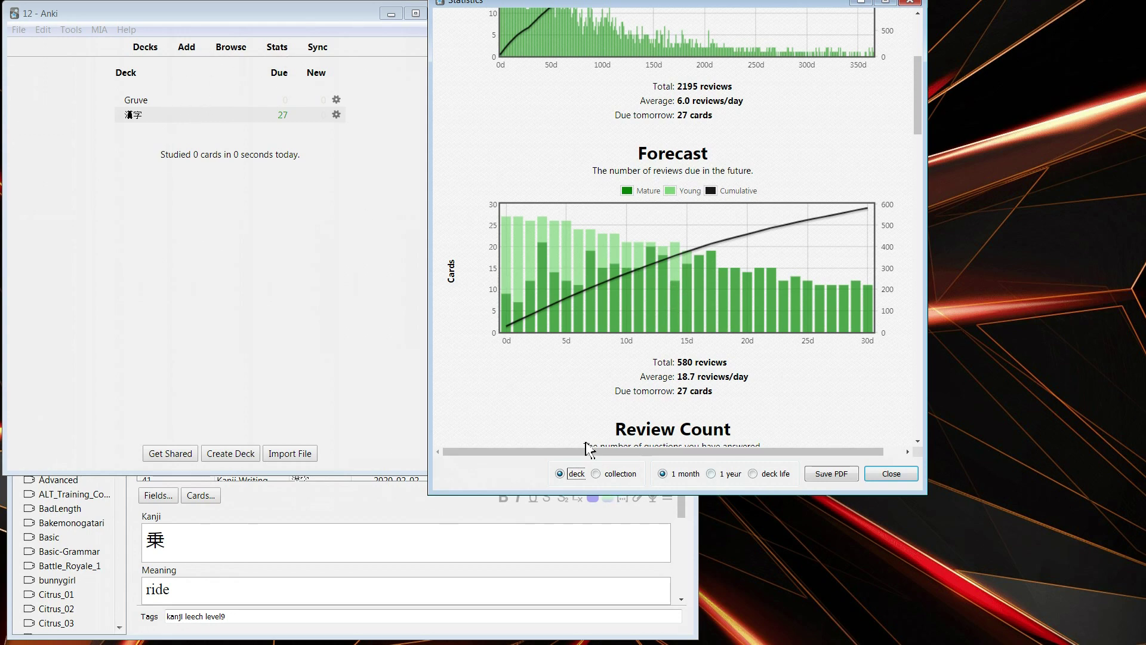
Step: Open the Gruve deck and list its cards in the card browser
click(283, 55)
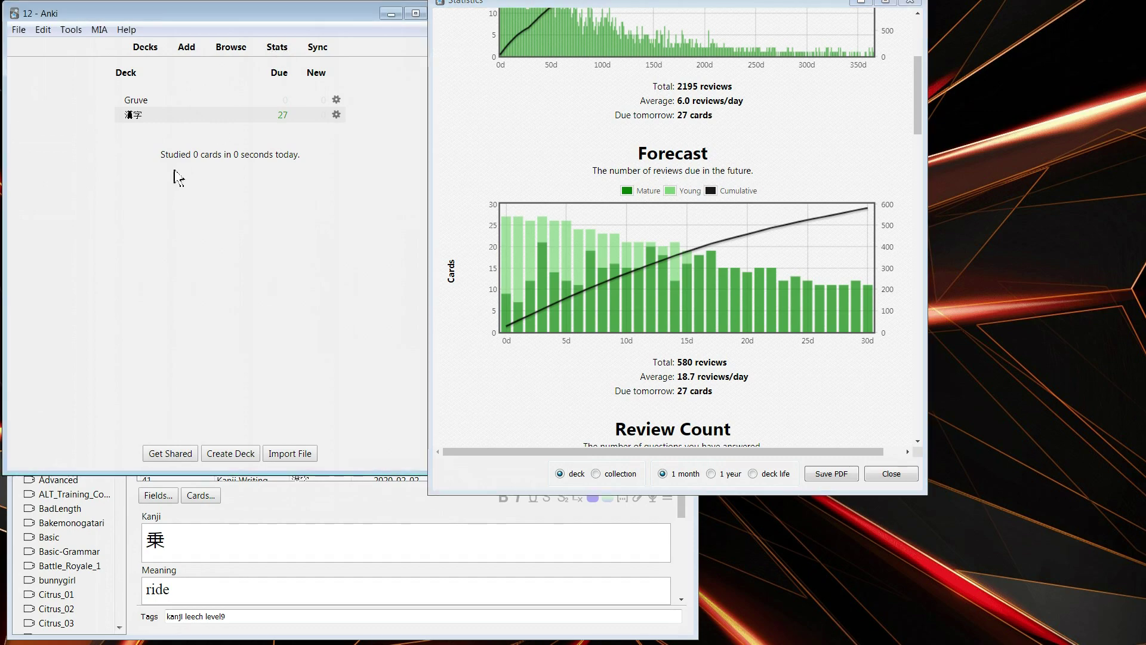
click(136, 101)
click(231, 48)
drag(322, 114, 750, 82)
click(347, 168)
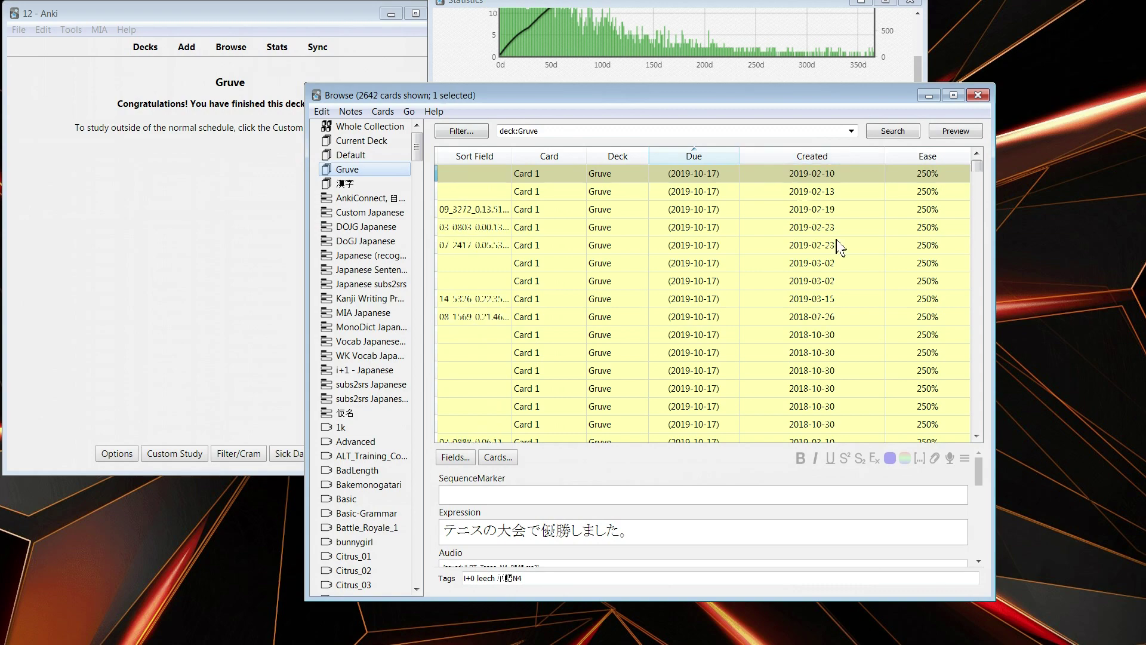
Step: Unsuspend the Gruve cards due from 2019-12-02 through 2020-01-30 and resume the deck overview
drag(977, 179, 872, 295)
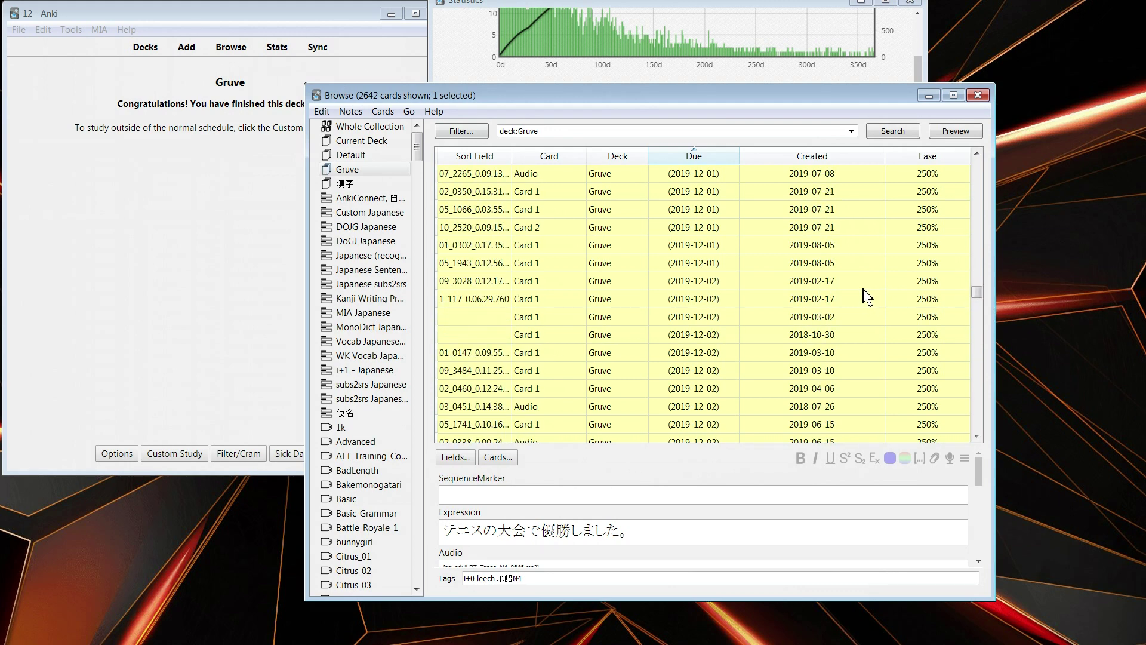
click(711, 281)
scroll(740, 335, down, 20)
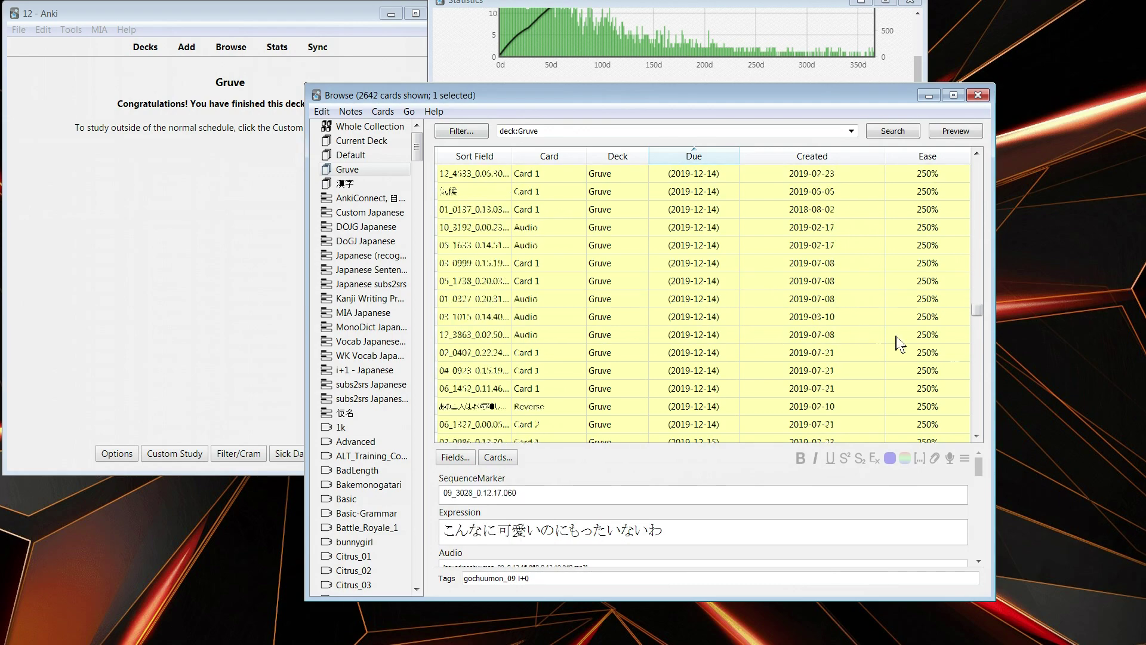
drag(976, 316, 977, 421)
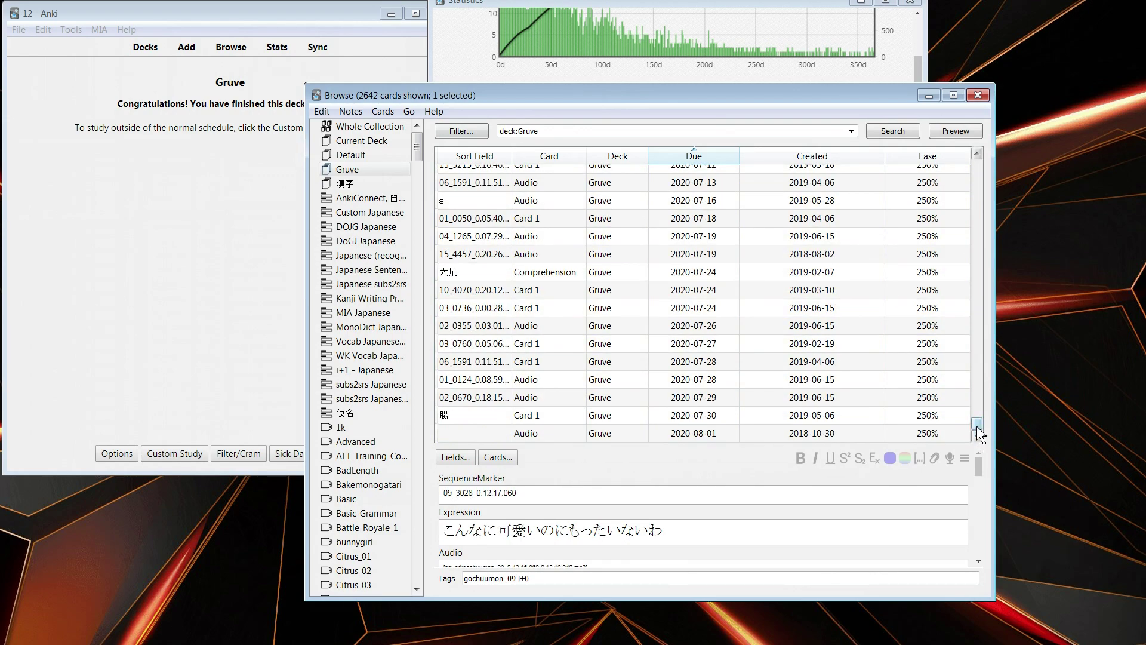
shift+click(901, 441)
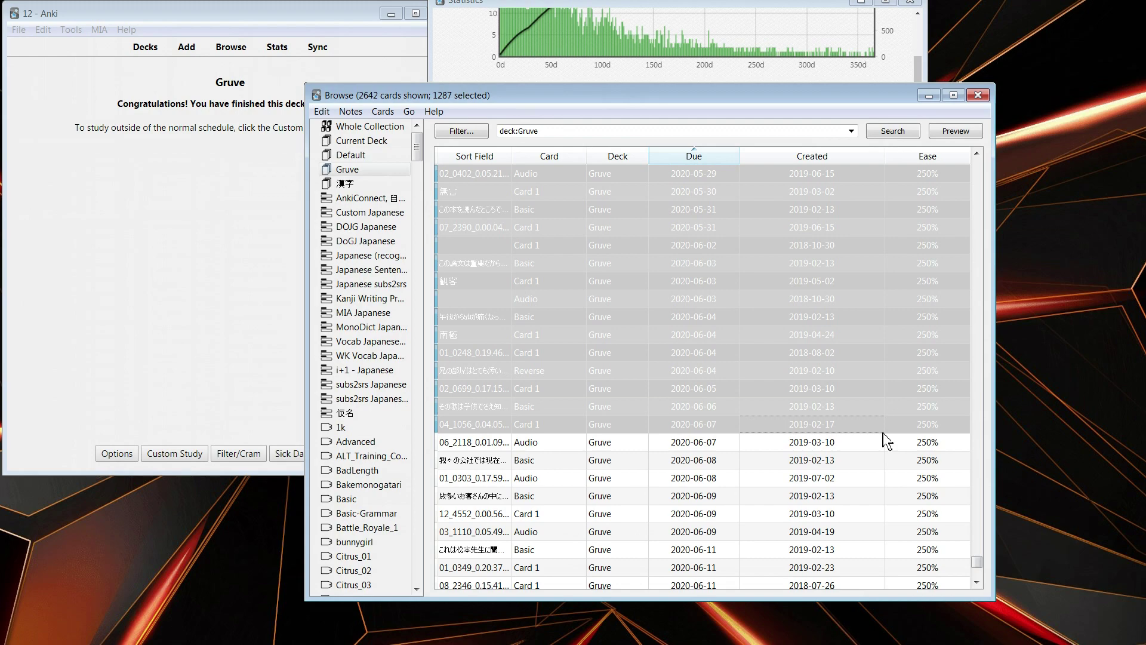
scroll(901, 474, down, 5)
shift+click(882, 579)
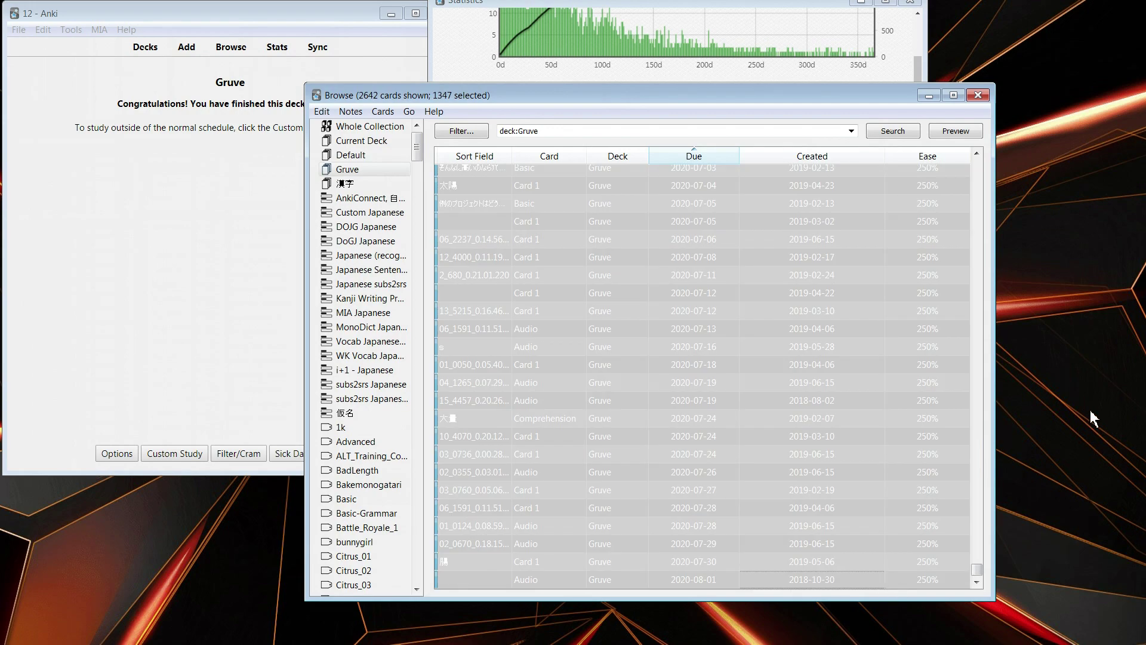
drag(978, 564, 978, 474)
scroll(876, 440, up, 8)
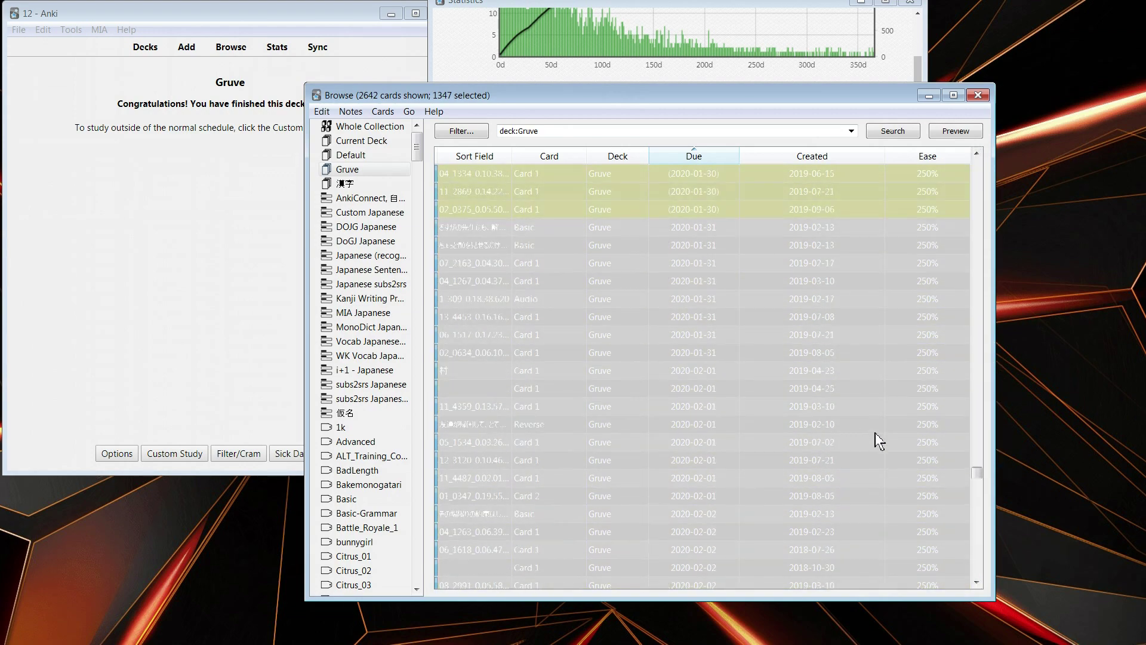
shift+click(802, 371)
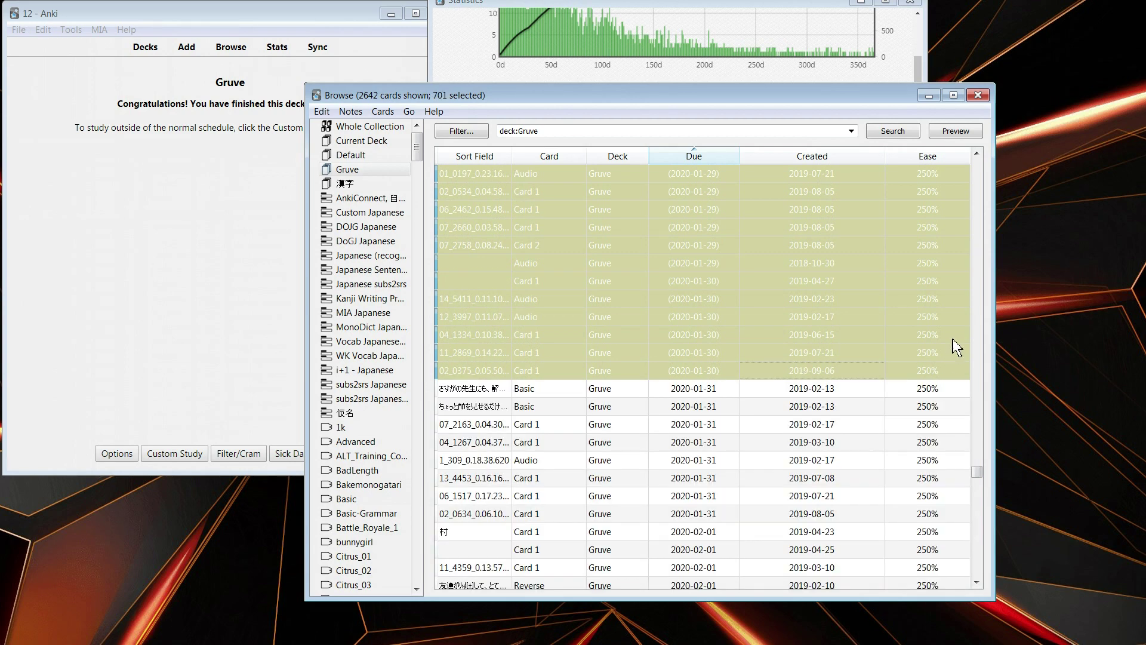
key(ctrl+j)
click(852, 281)
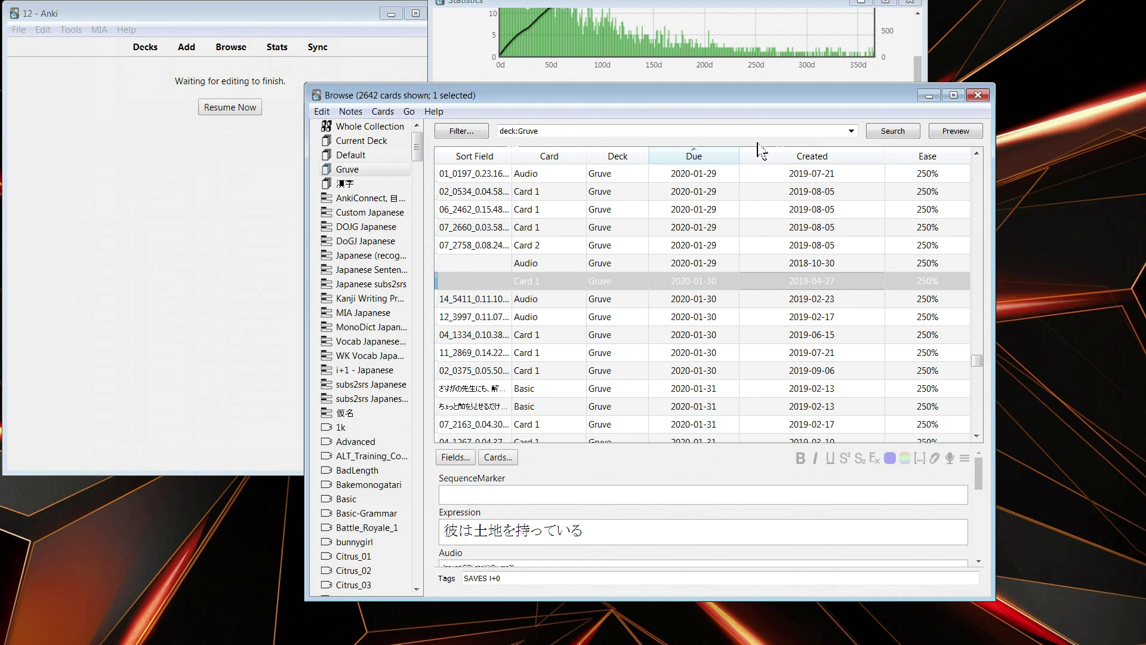
click(202, 117)
click(231, 107)
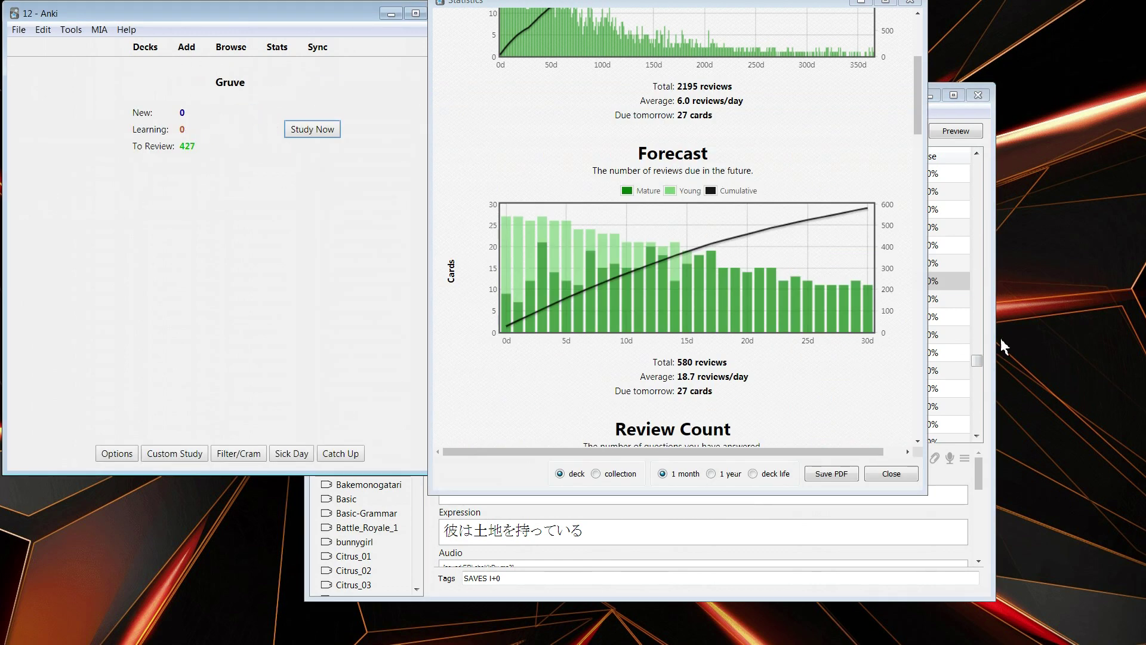
Step: Suspend the Gruve cards due from 2019-12-02 through 2020-01-01 and resume the deck overview
click(980, 362)
drag(979, 362, 646, 306)
click(693, 336)
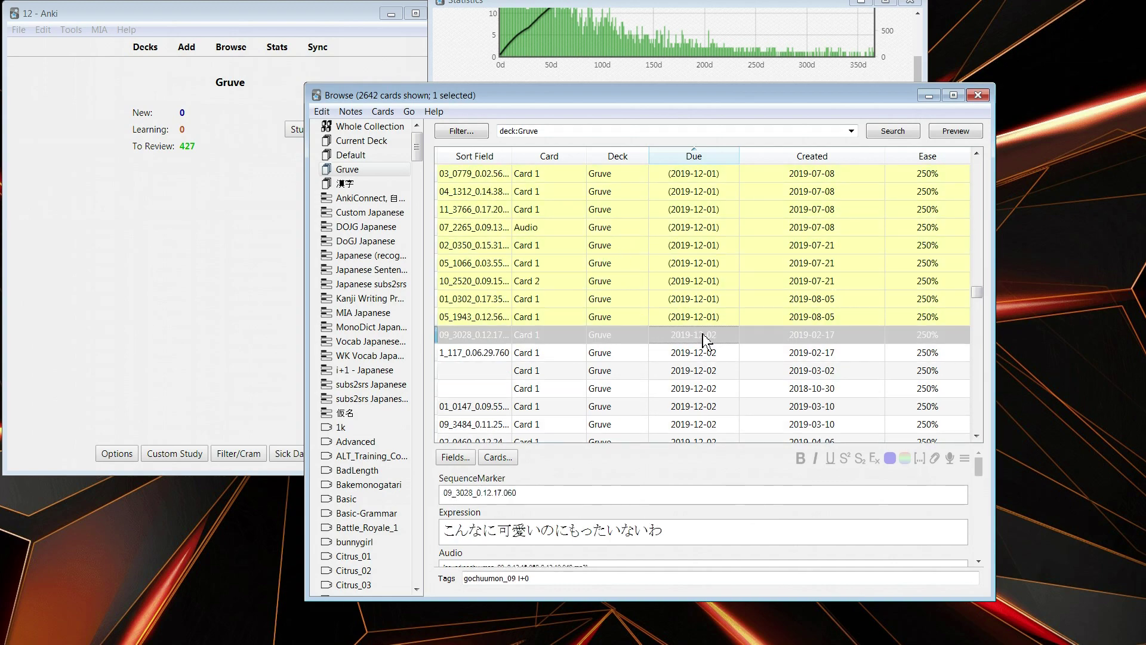
drag(979, 294, 977, 338)
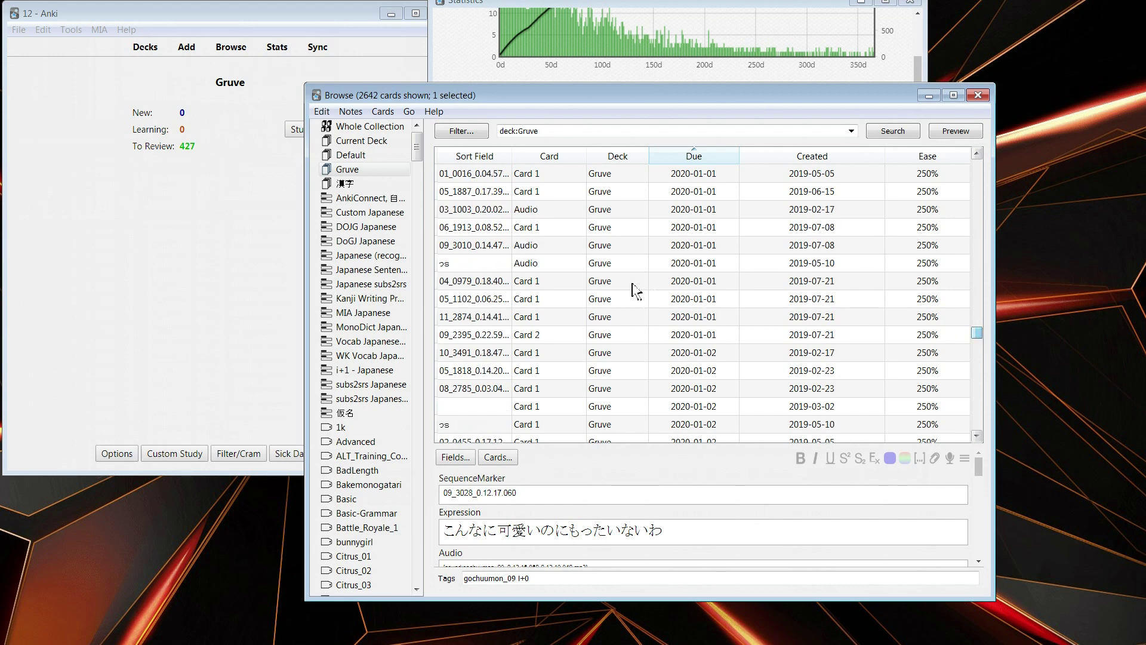
shift+click(710, 355)
shift+click(739, 336)
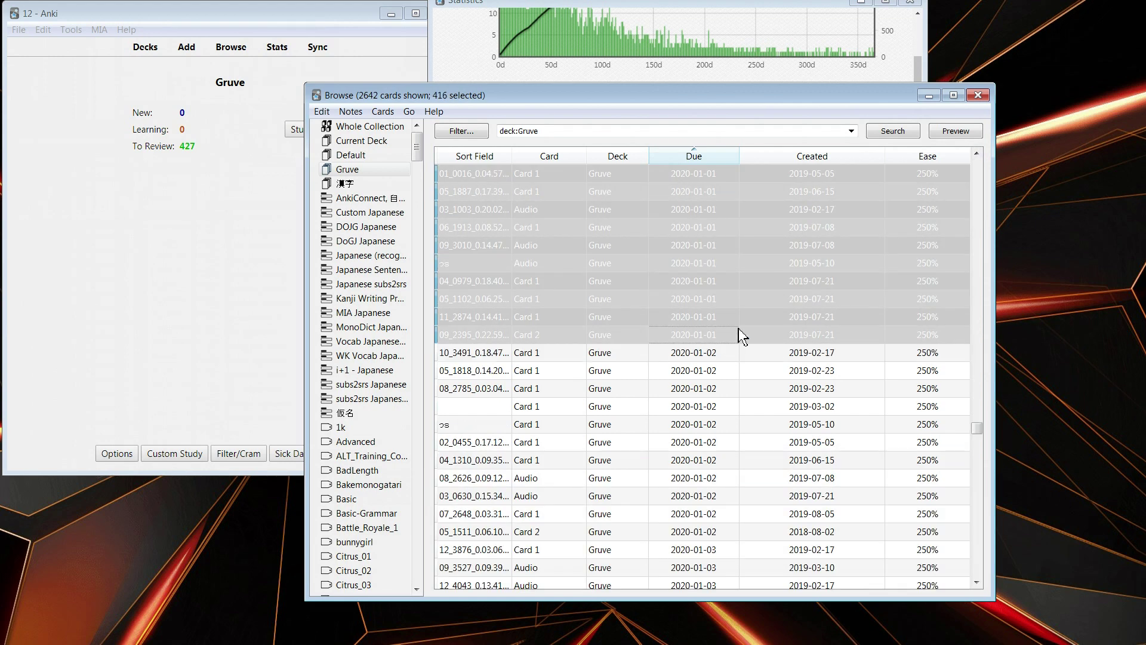
key(ctrl+j)
click(243, 111)
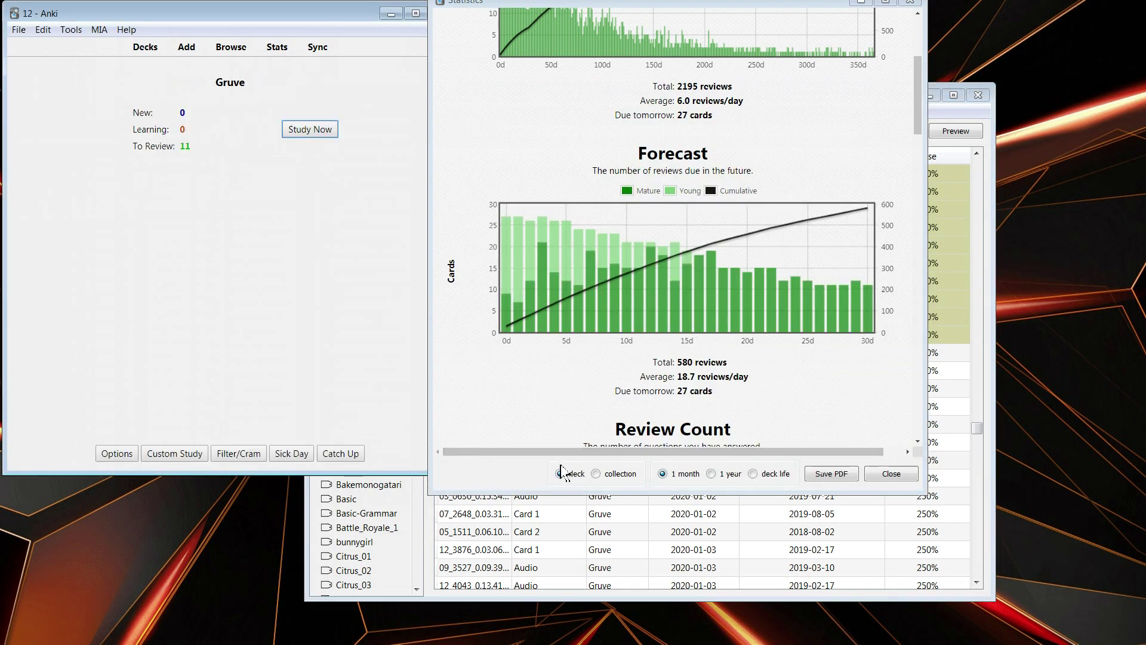
Step: Reload the deck statistics for Gruve and examine its Forecast chart
click(566, 475)
click(566, 476)
scroll(561, 314, down, 3)
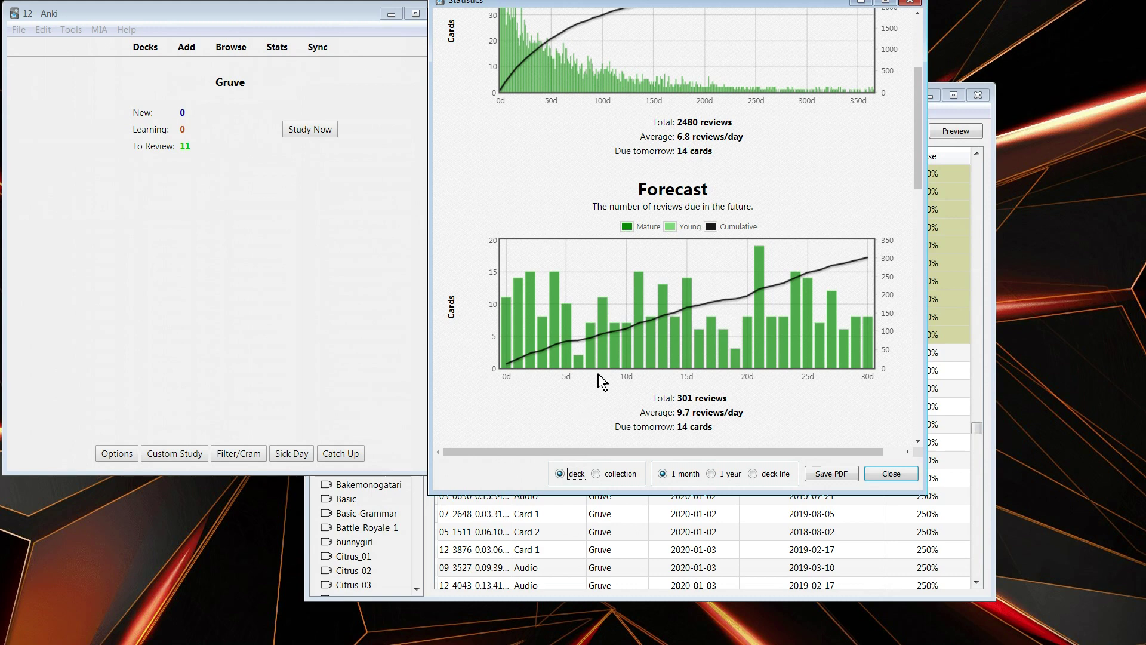
Step: Optimize the review schedule and reload the Gruve deck statistics to examine the Forecast chart
click(99, 29)
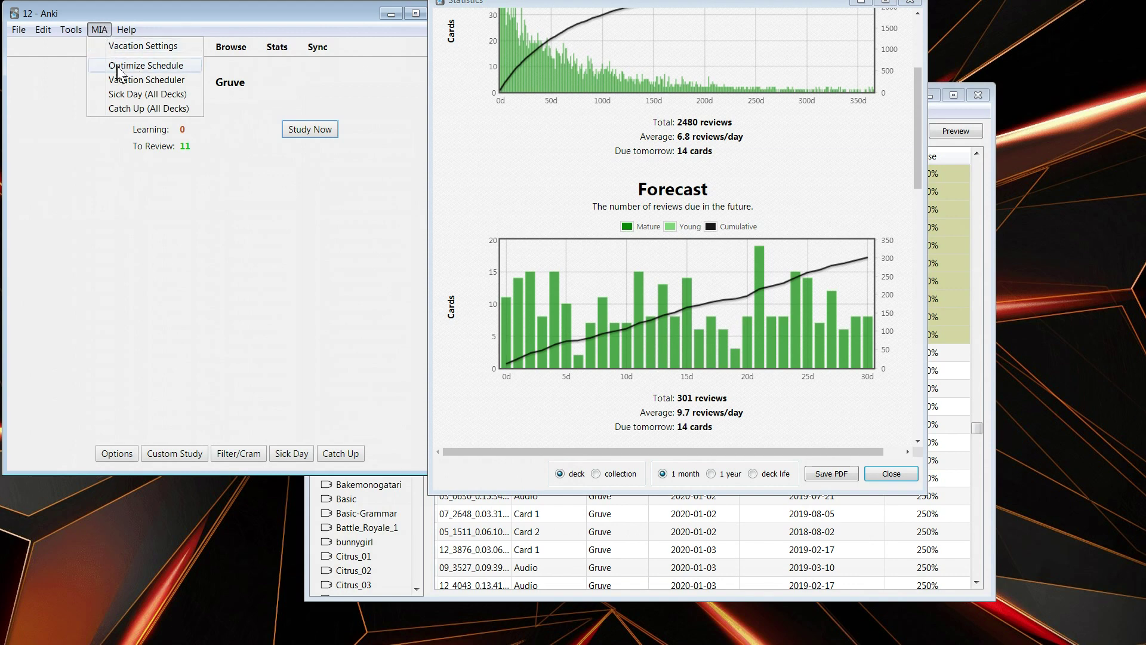
click(131, 65)
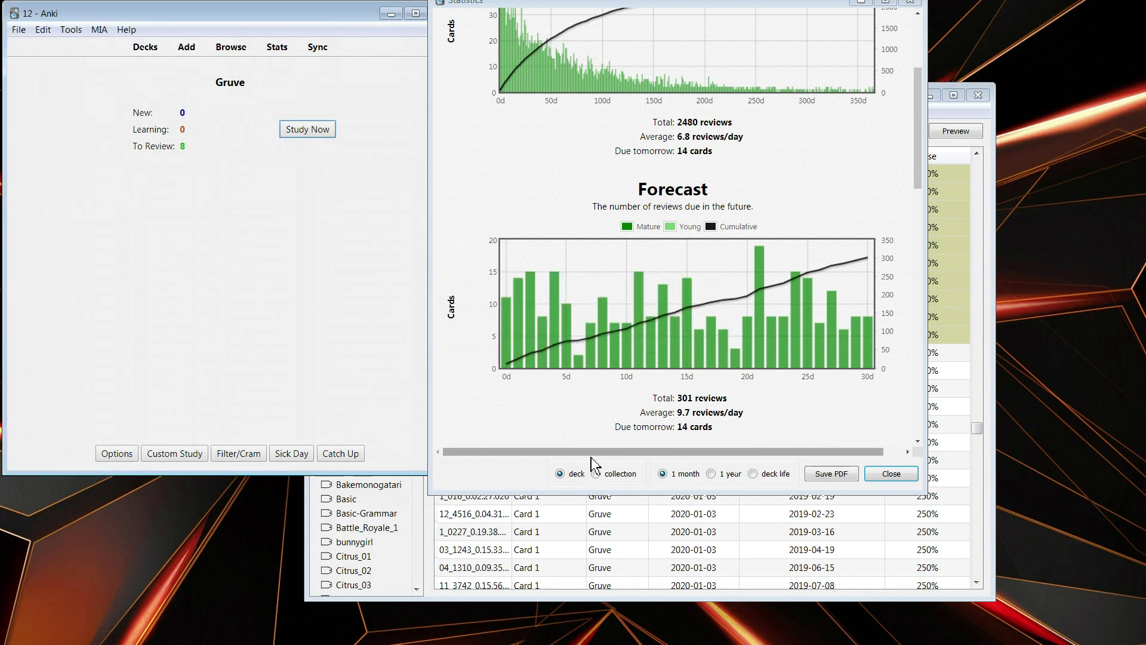
click(561, 473)
scroll(564, 382, down, 1)
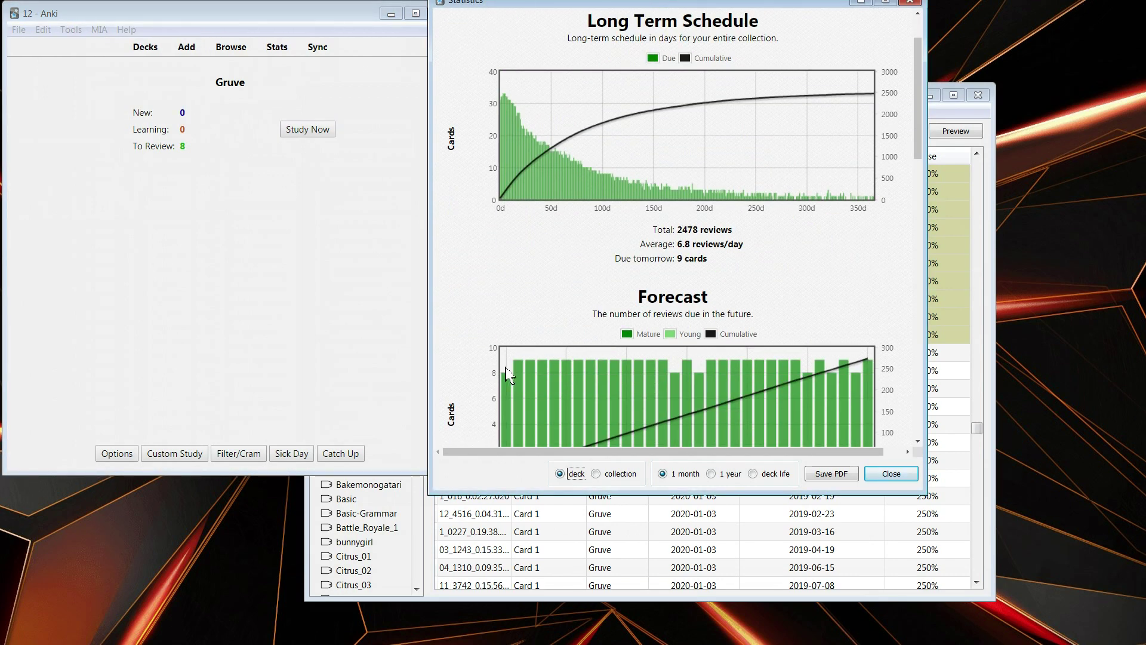
scroll(646, 370, down, 1)
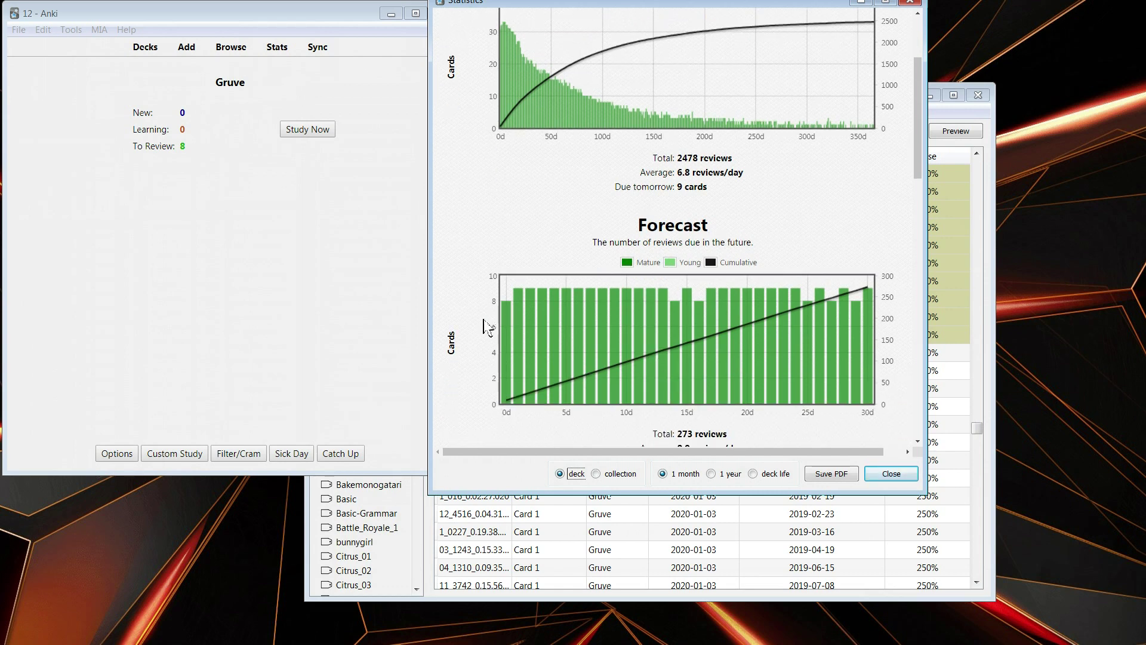
Step: Capture a snip of the Gruve statistics showing the Forecast chart and arrange it side by side with the Statistics window
scroll(717, 275, down, 1)
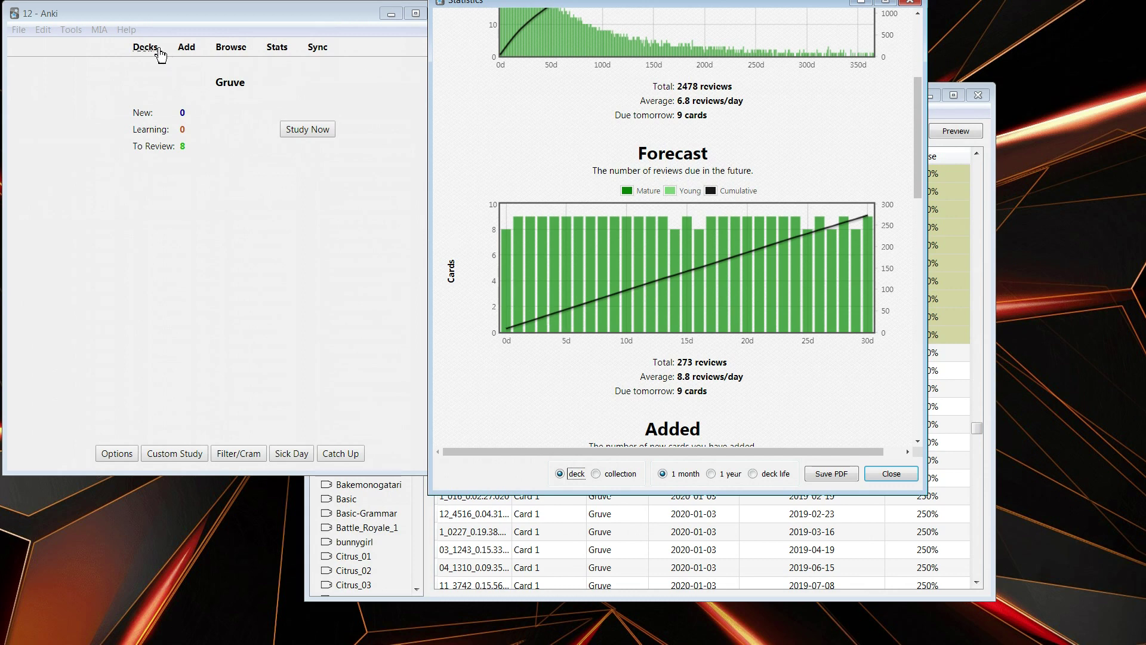
scroll(716, 312, up, 1)
scroll(741, 325, down, 1)
scroll(756, 333, up, 1)
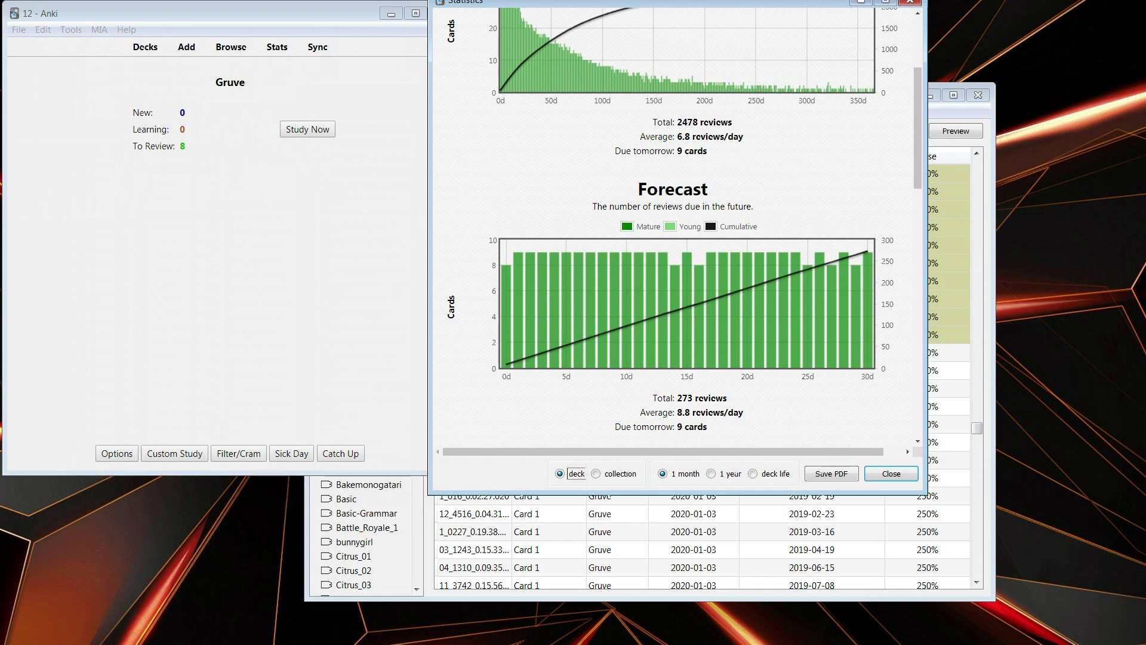
drag(822, 3, 855, 49)
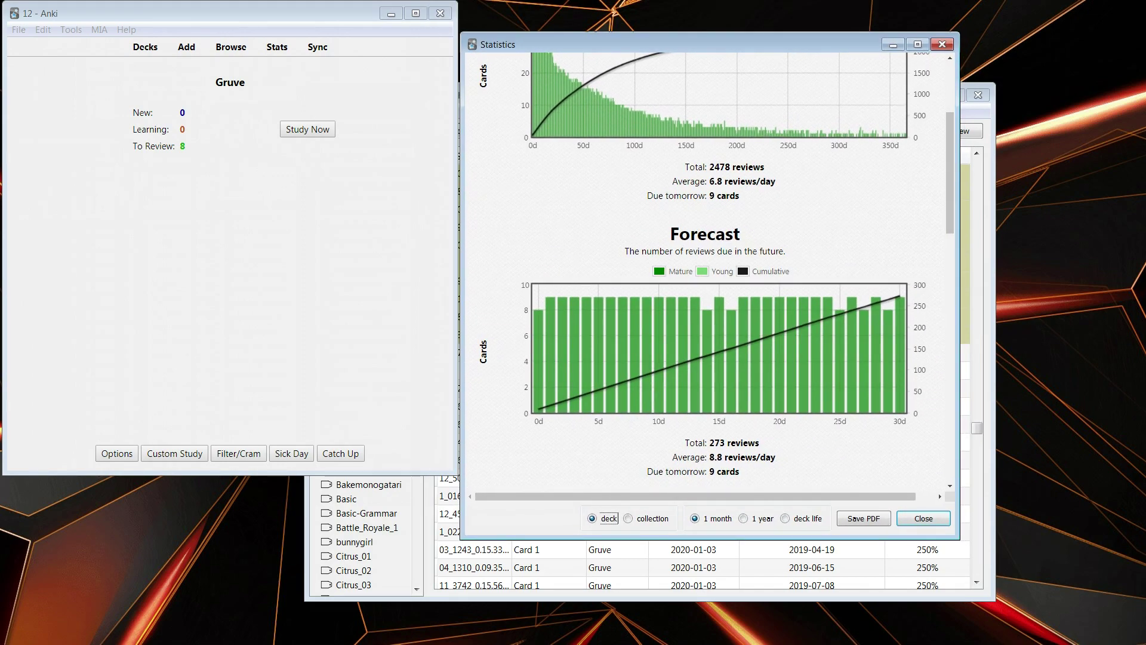
click(995, 60)
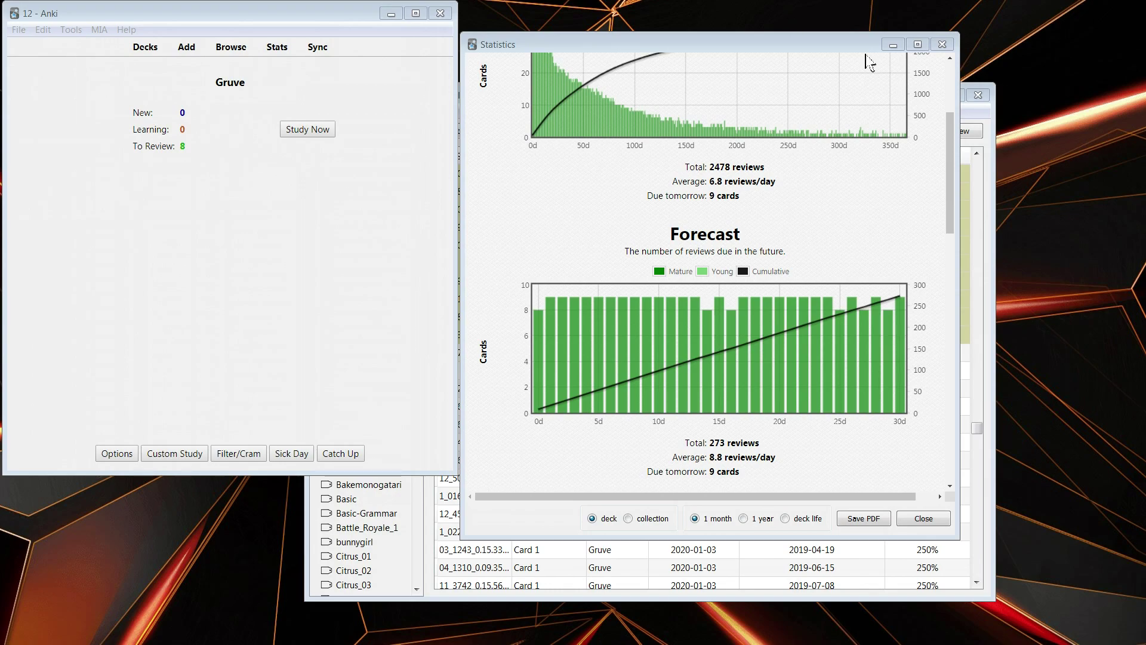
key(Print)
drag(470, 42, 949, 492)
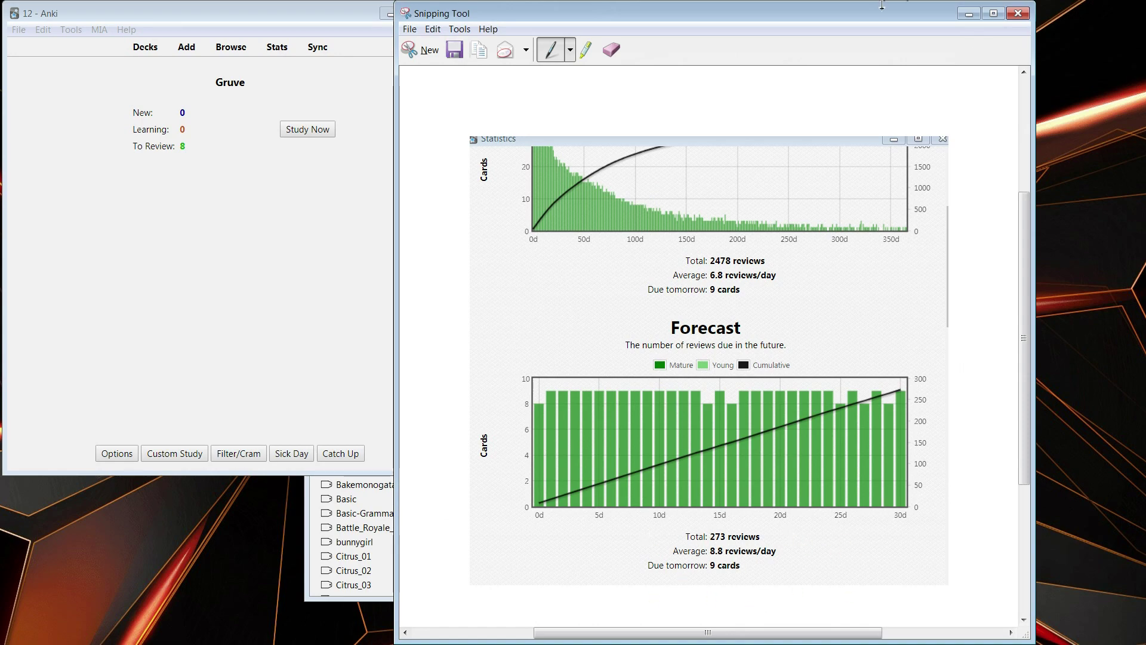
drag(903, 19, 1021, 21)
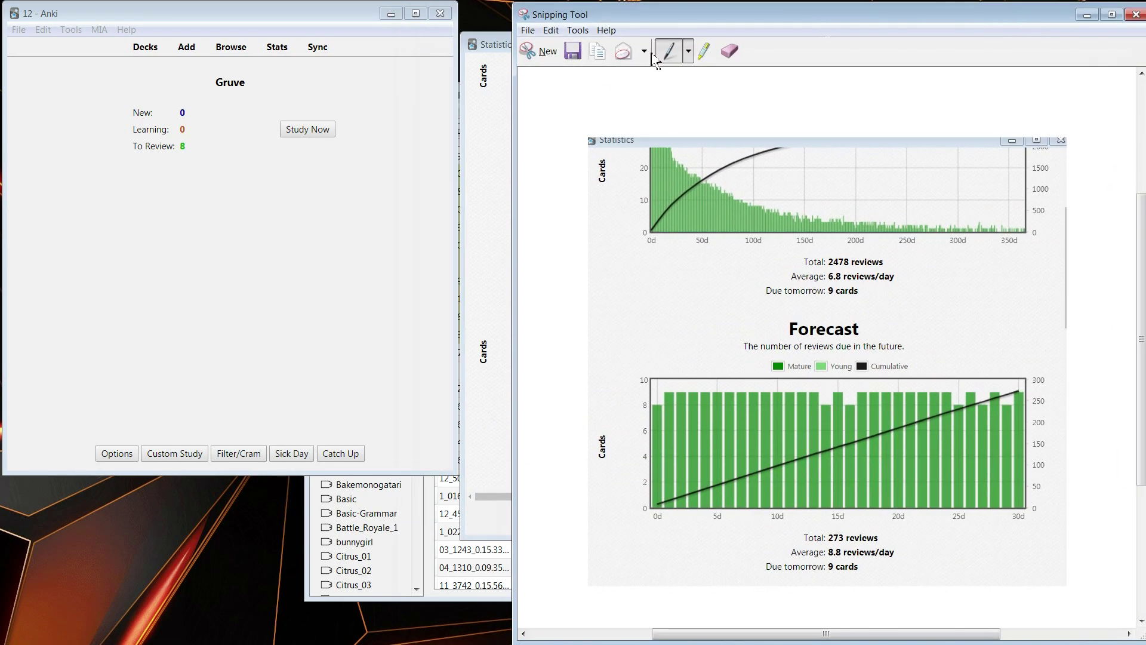
drag(478, 55, 247, 54)
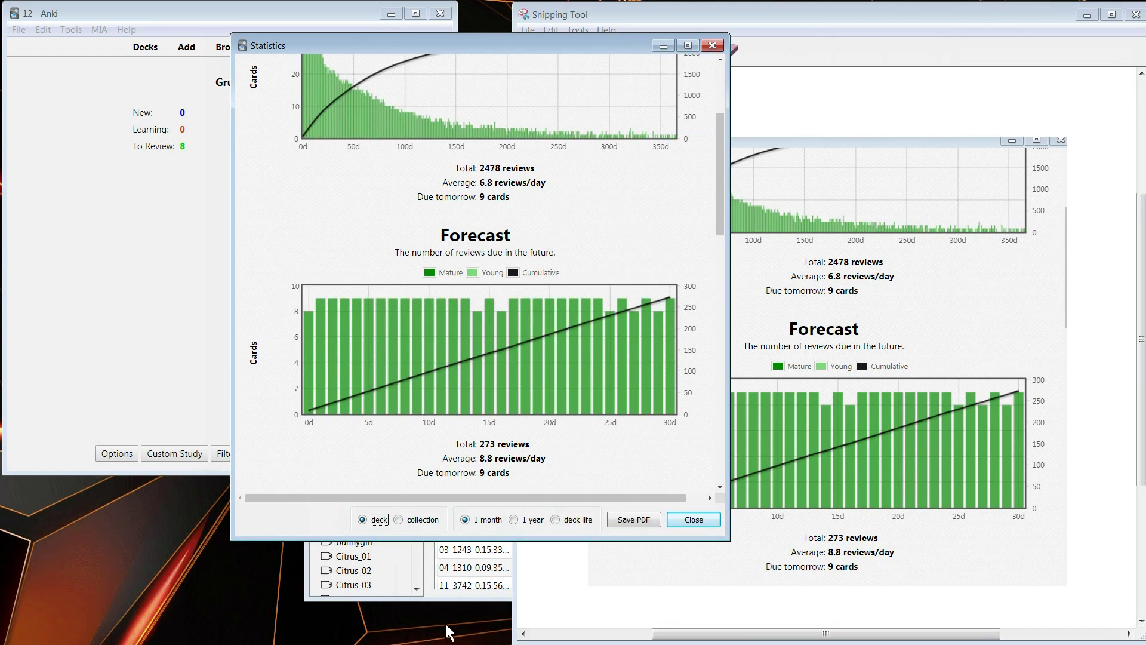
Step: Close the statistics and set the vacation add-on's daily review count balancing to Profile Level, applying the settings
click(713, 48)
click(99, 30)
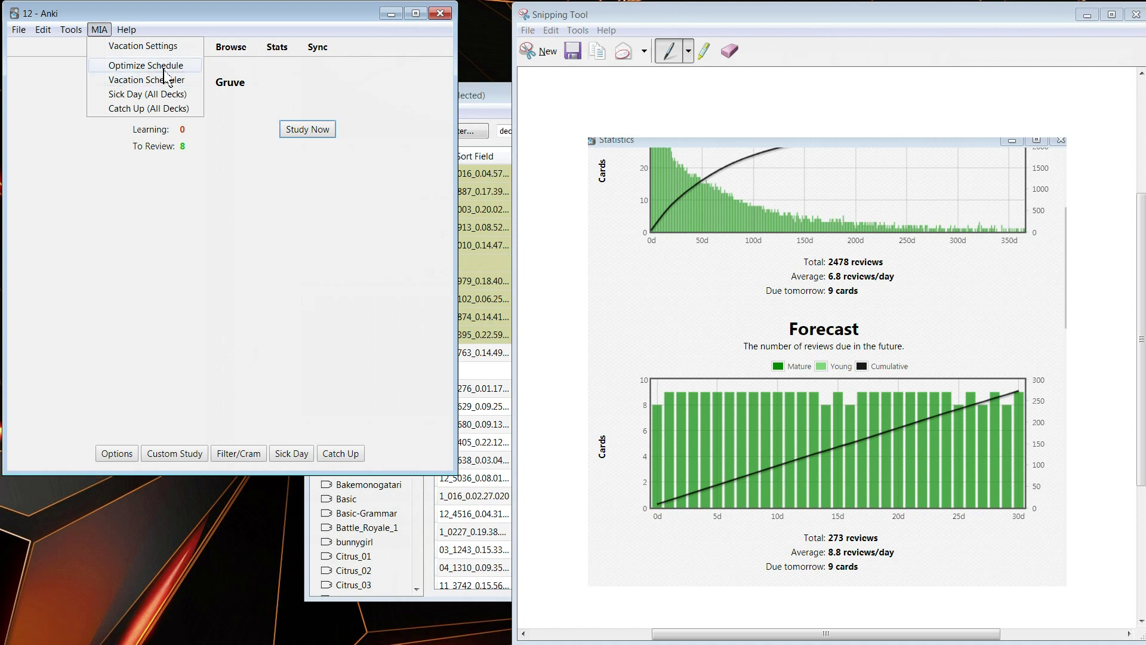
click(144, 46)
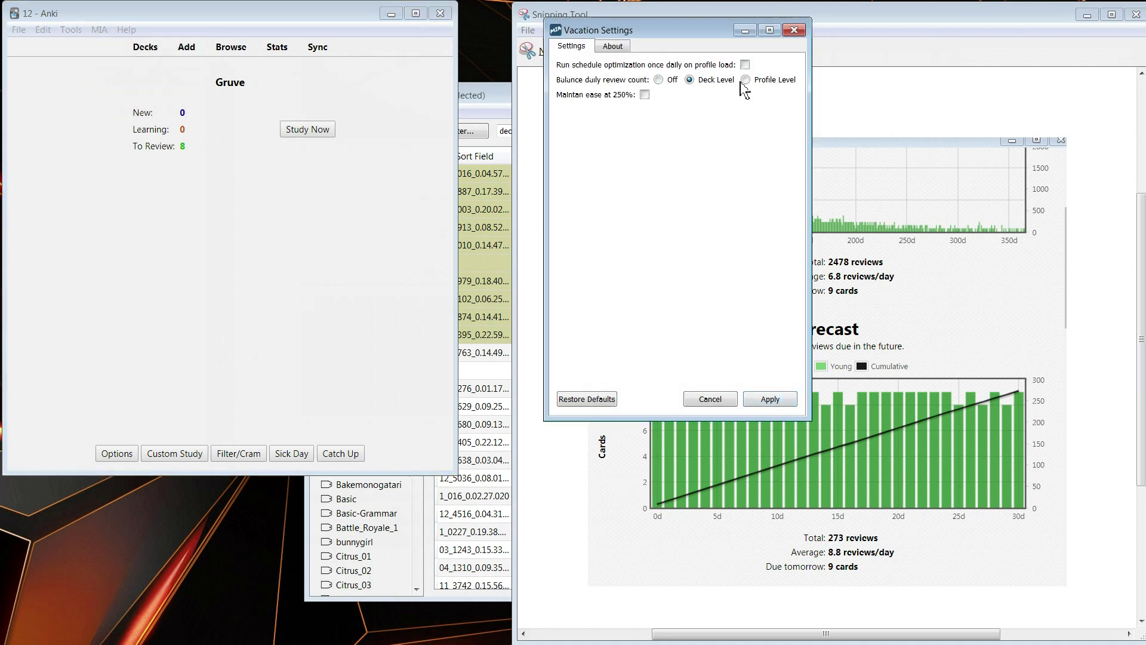
click(784, 398)
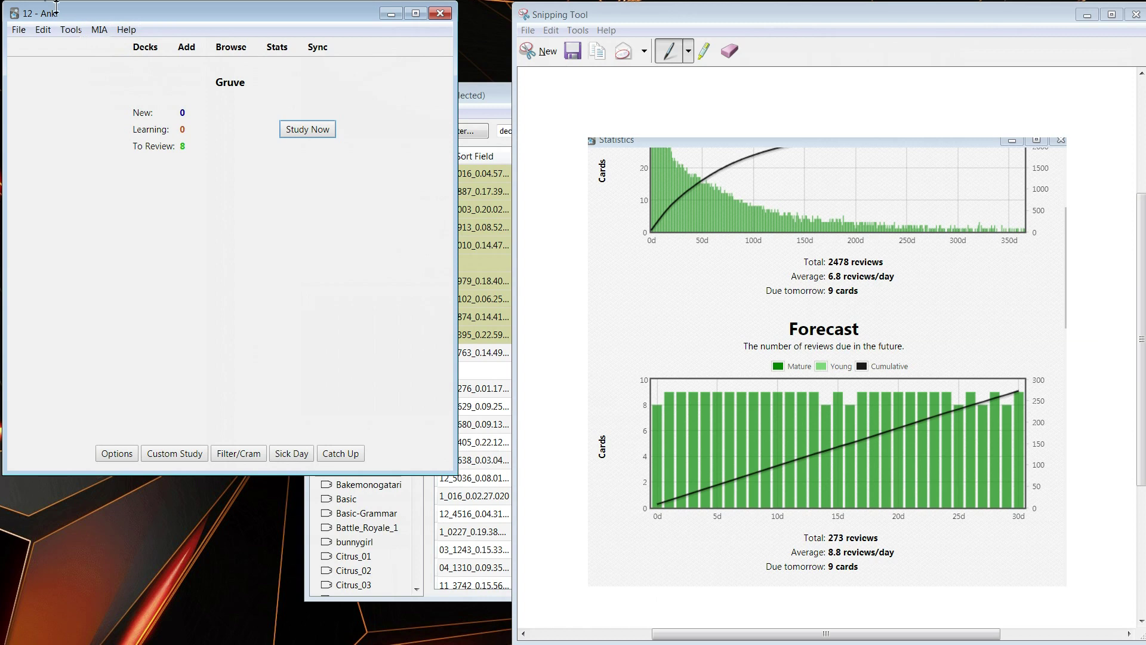
Step: Undo the last schedule optimization and run it again with Profile Level balancing
click(43, 30)
click(60, 45)
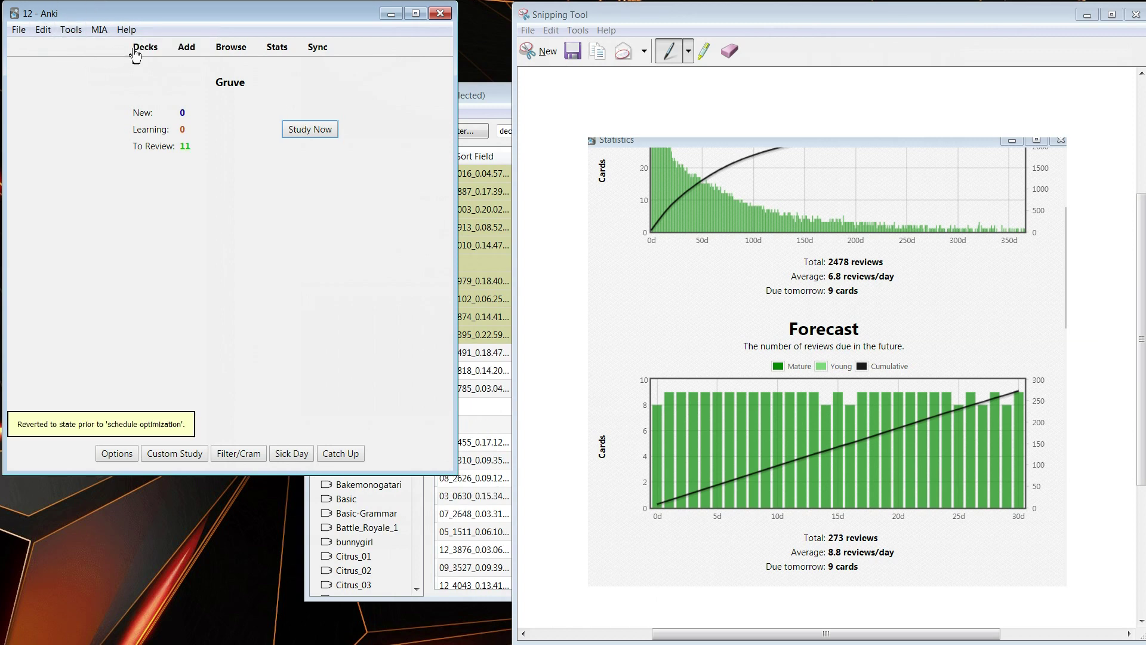
click(100, 31)
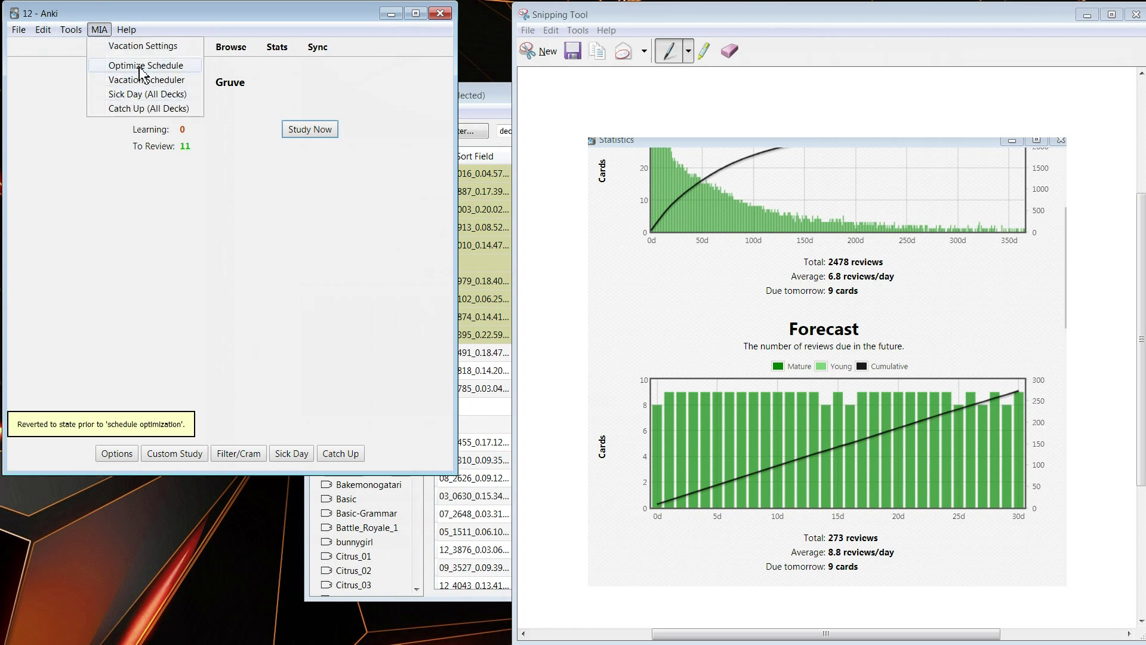
click(129, 46)
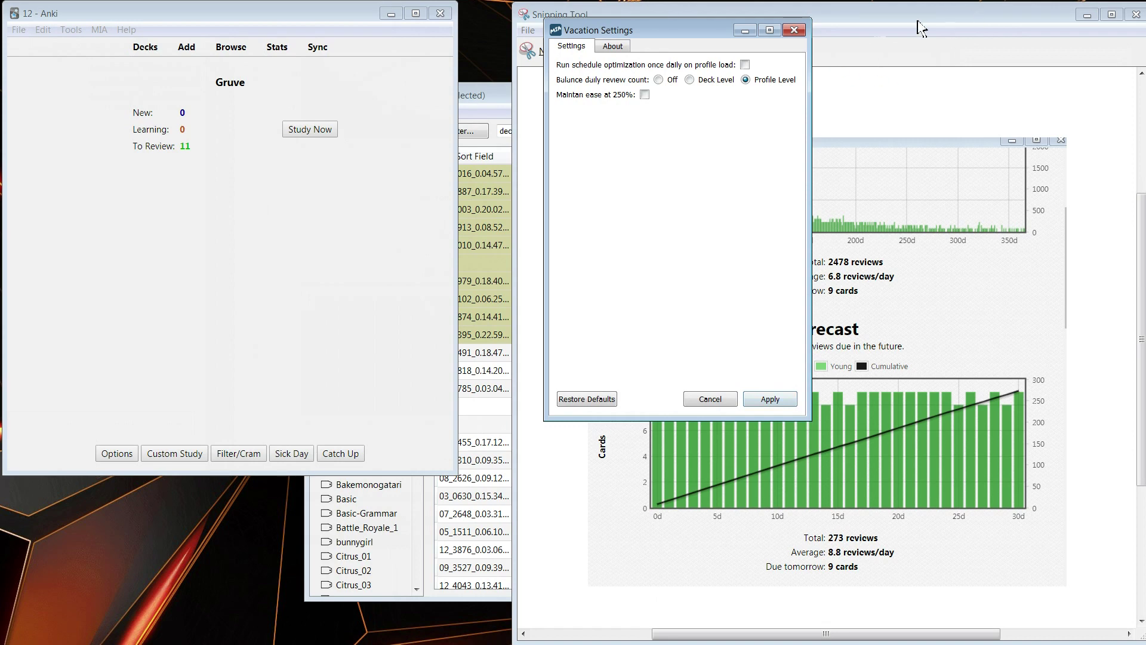
click(794, 30)
click(99, 30)
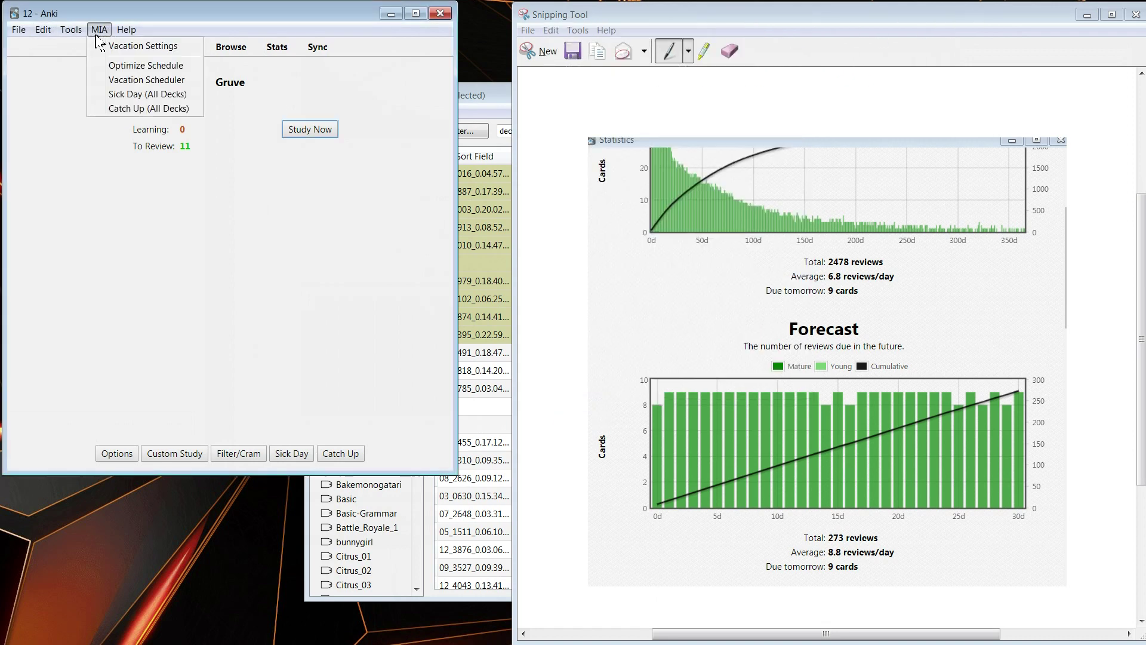
click(116, 65)
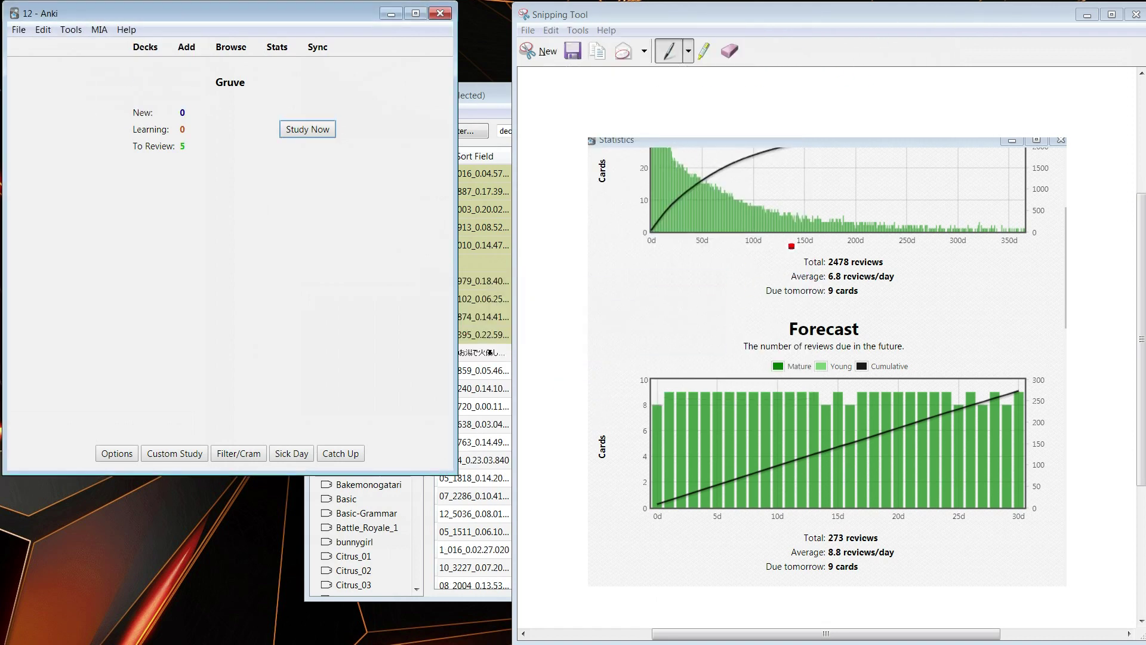
Step: Reload the Gruve deck statistics beside the captured snip and examine the Forecast chart
mouse_move(868, 33)
mouse_down()
mouse_move(854, 221)
mouse_move(809, 42)
mouse_move(827, 9)
mouse_move(863, 21)
mouse_up()
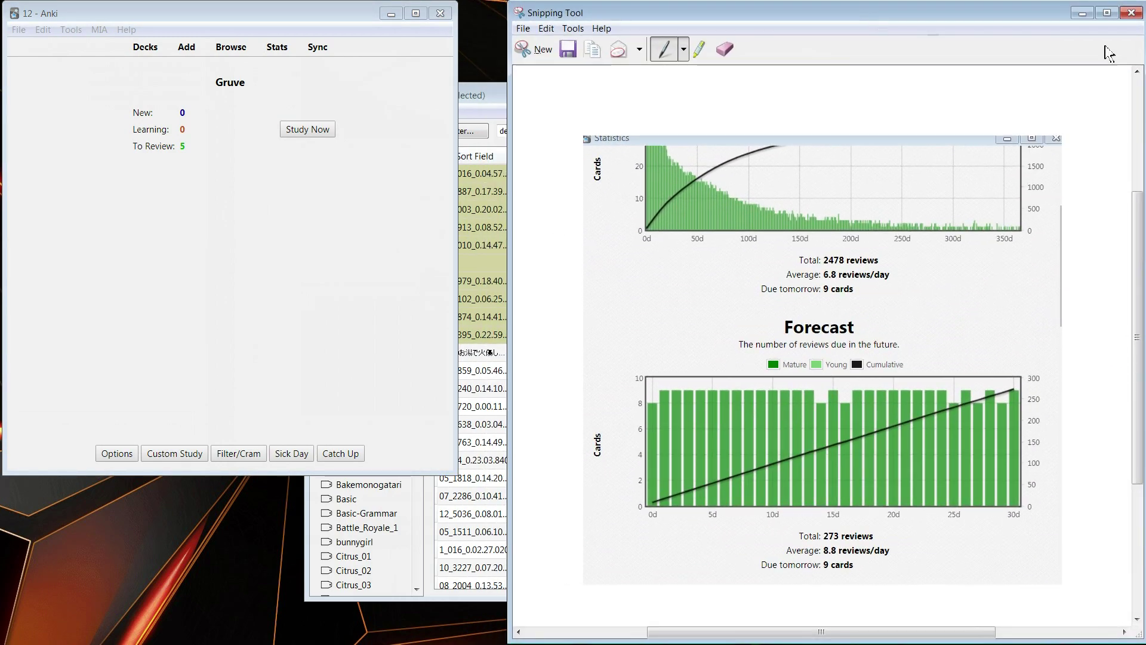
click(277, 46)
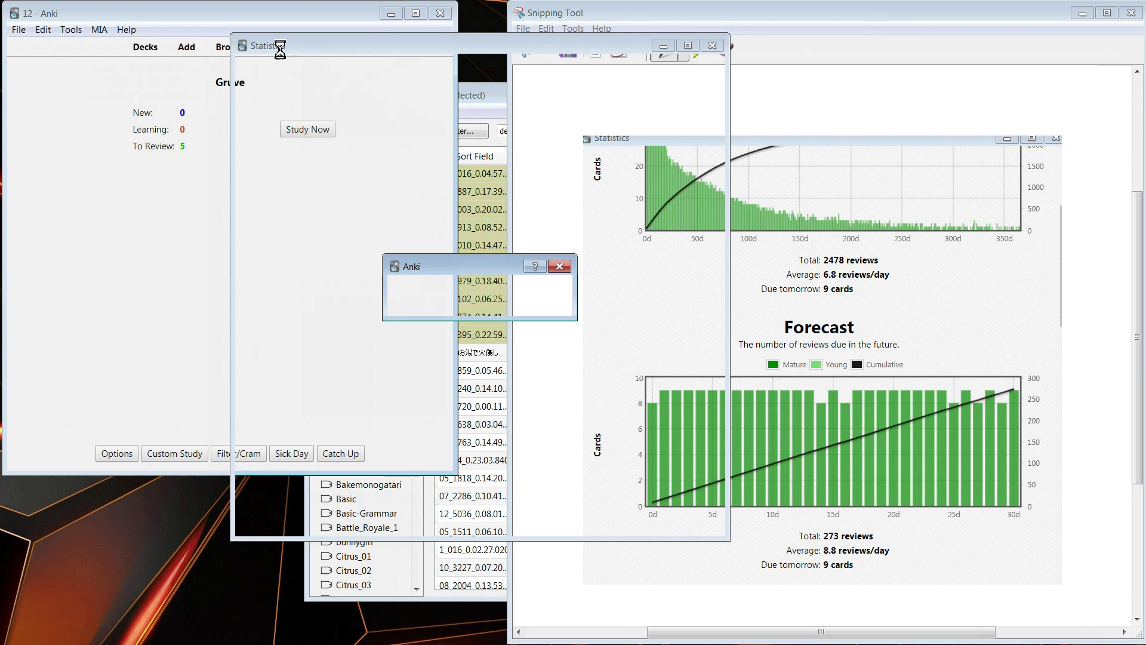
drag(533, 51, 407, 7)
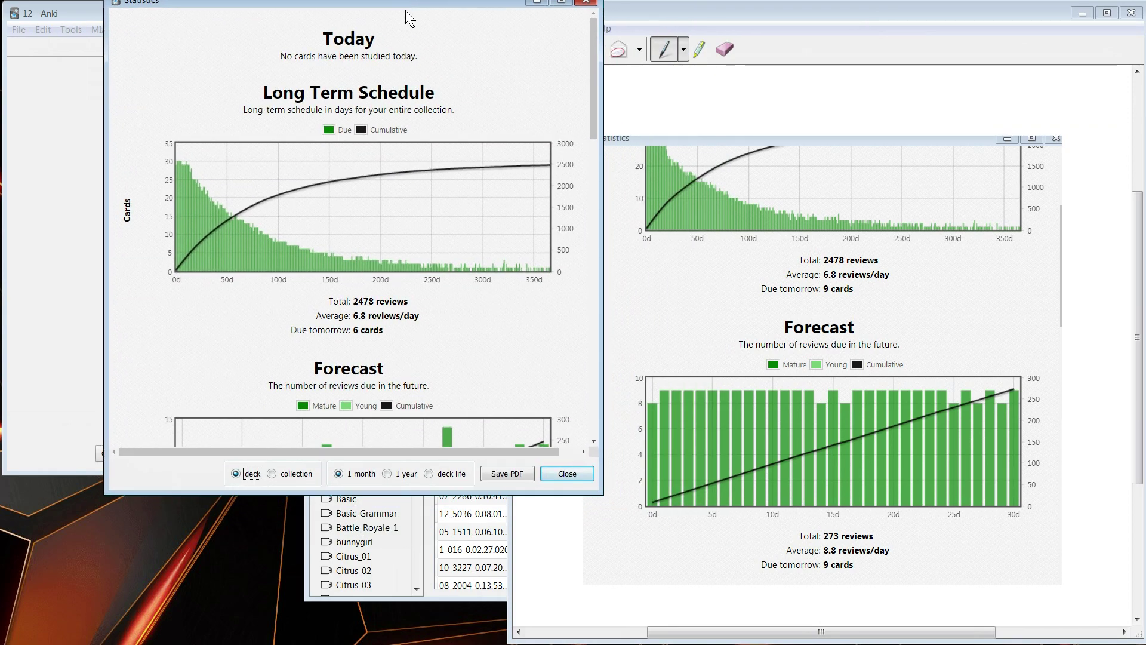
scroll(442, 251, down, 4)
scroll(447, 243, up, 1)
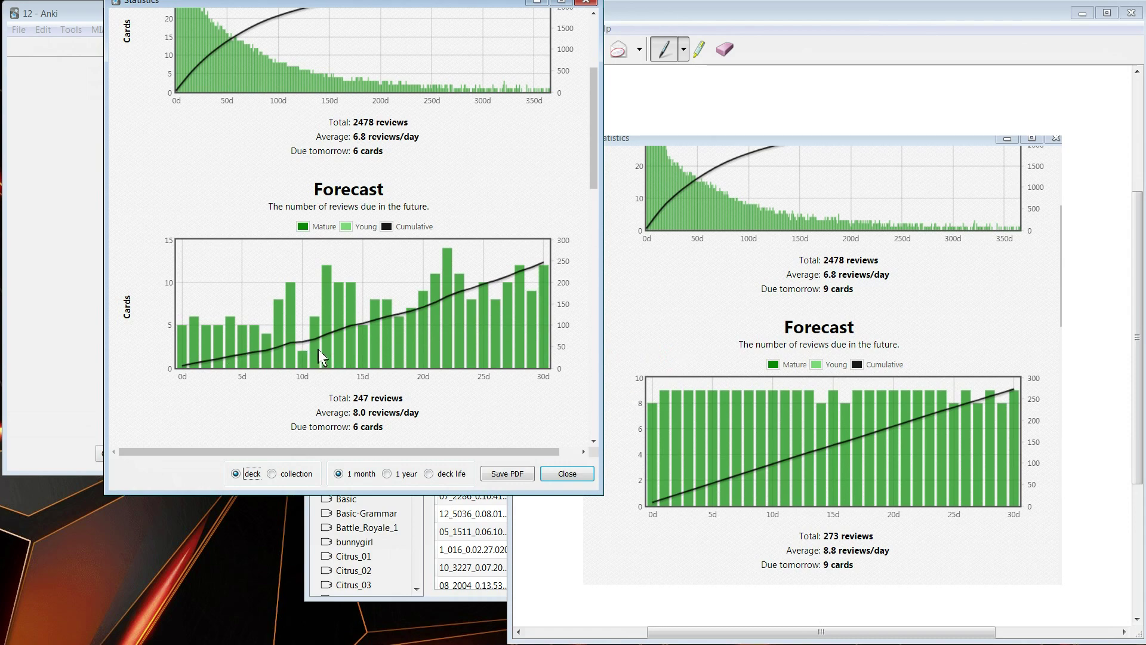
Step: Show the deck list and switch the statistics between deck and collection scope to examine the whole collection's Forecast
drag(517, 3, 853, 36)
click(147, 49)
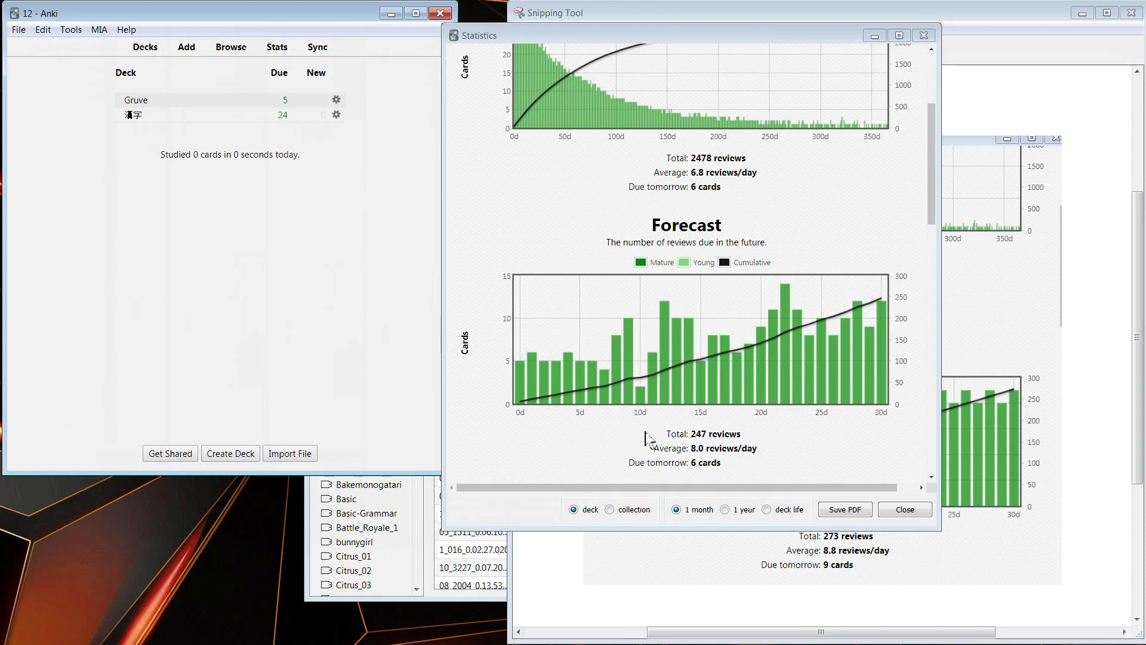
click(610, 509)
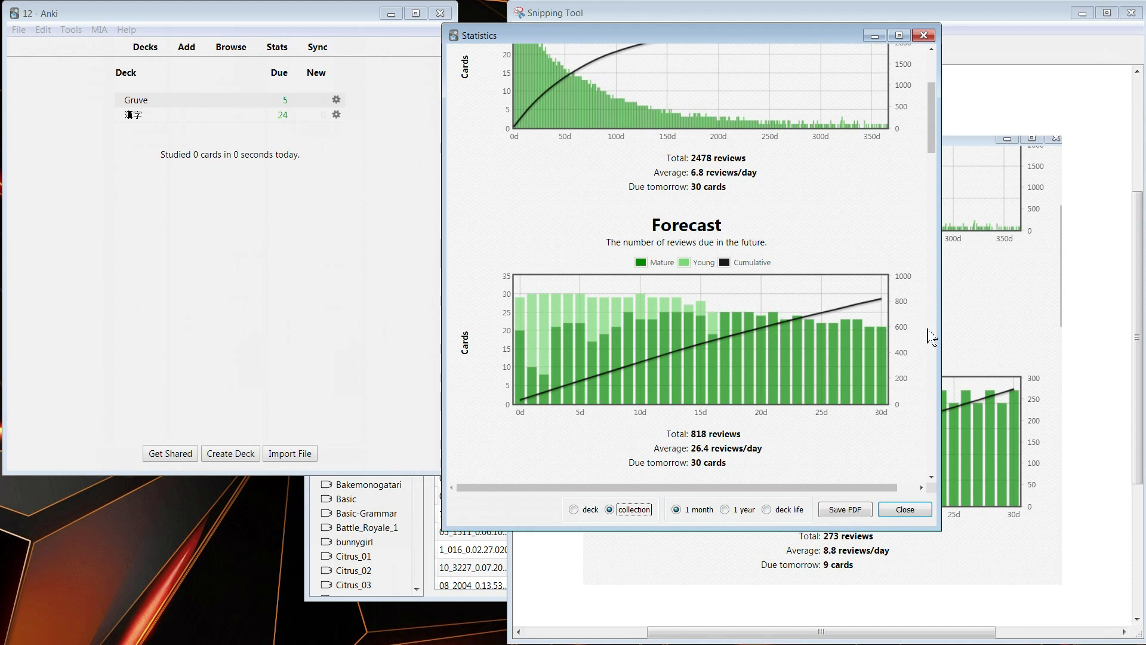
click(573, 510)
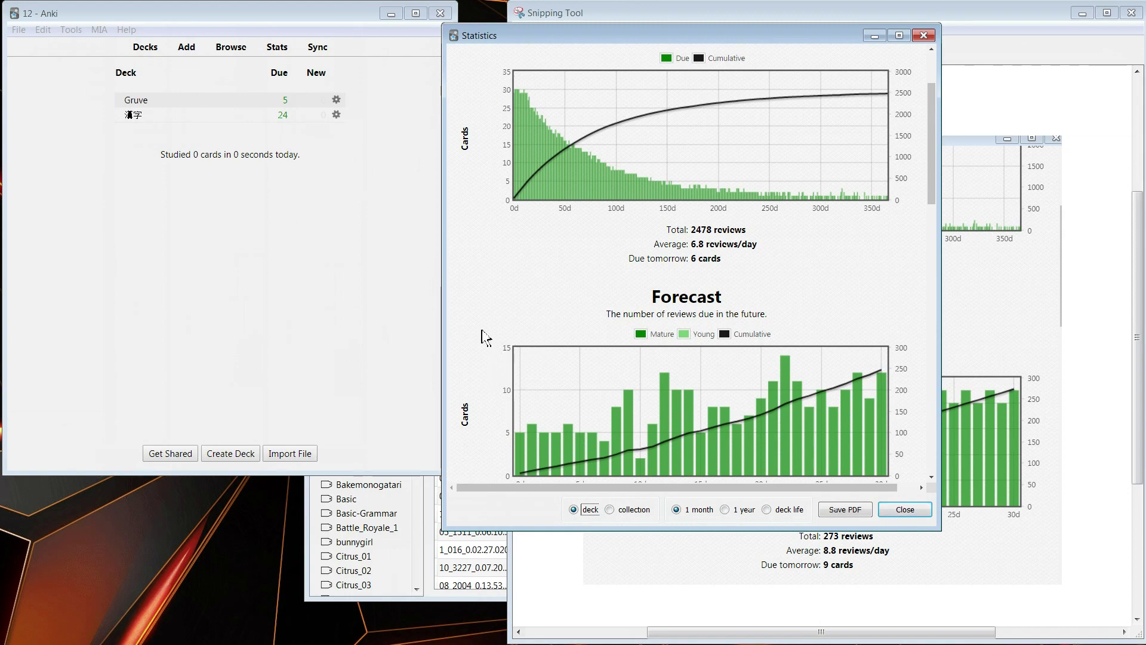
click(619, 509)
scroll(604, 364, down, 3)
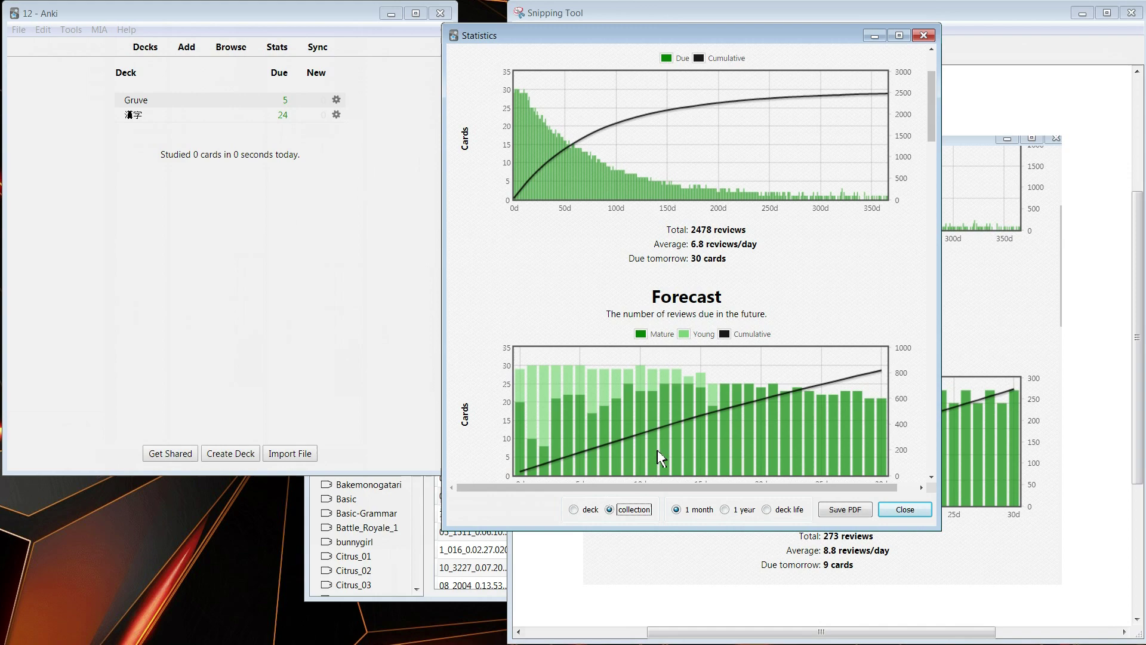
Step: Switch the statistics back to deck scope and compare Gruve's Forecast chart with the captured deck-level snip
click(576, 509)
drag(800, 41, 422, 33)
scroll(474, 295, down, 6)
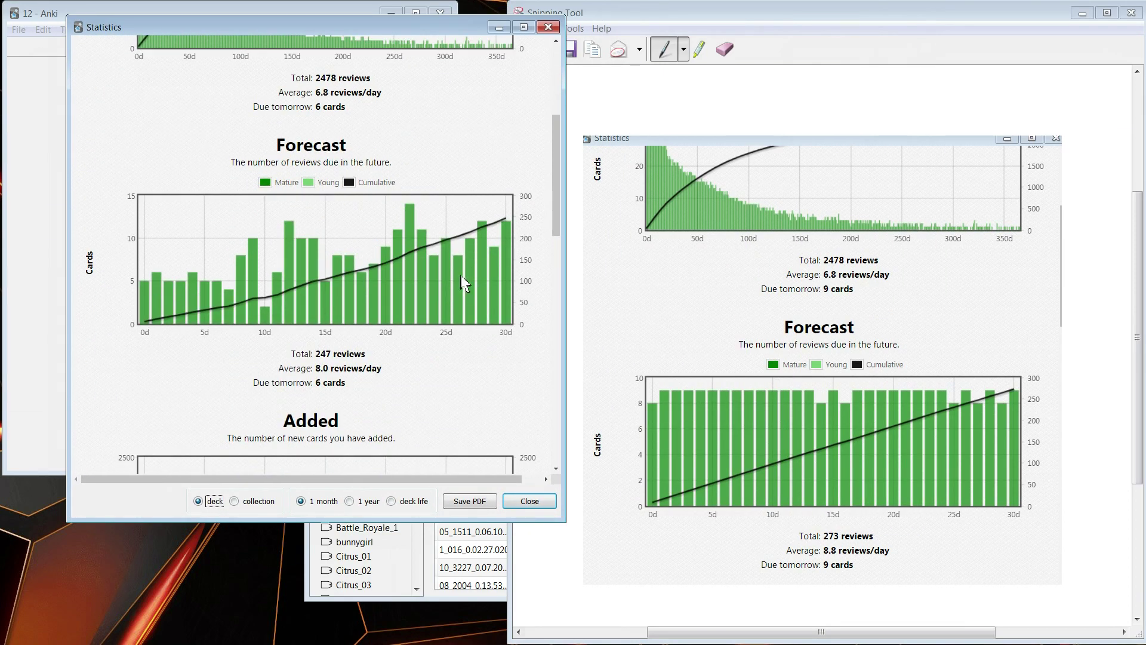
scroll(473, 284, up, 2)
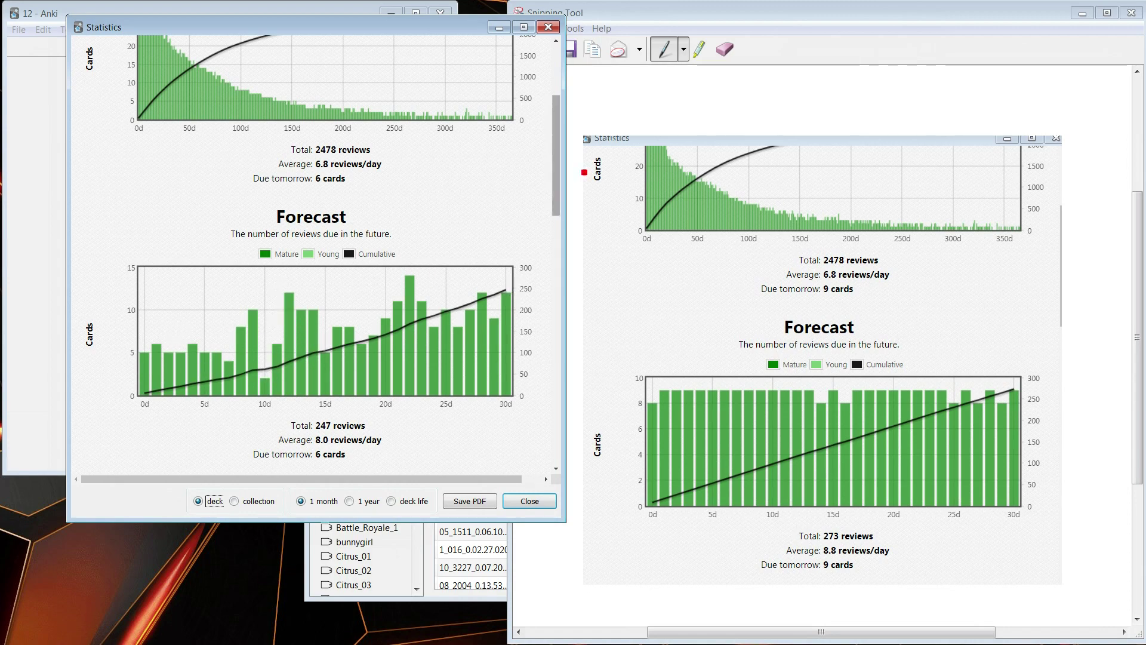
Step: Reopen the vacation settings, apply them, and close the statistics
drag(501, 22, 809, 49)
click(99, 30)
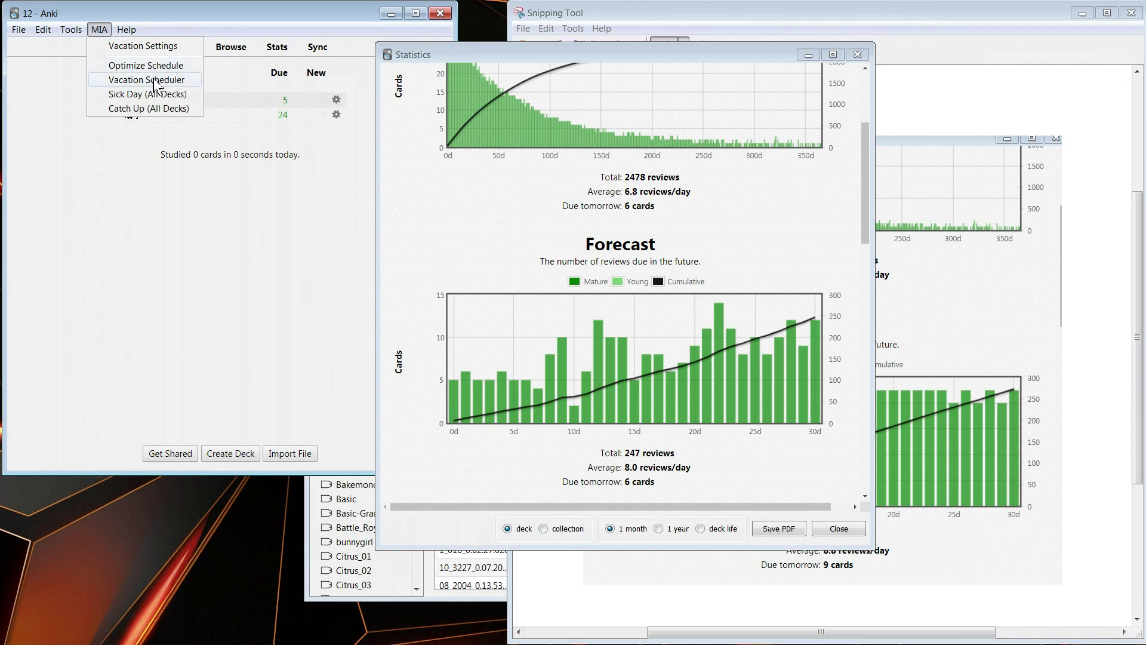
click(163, 46)
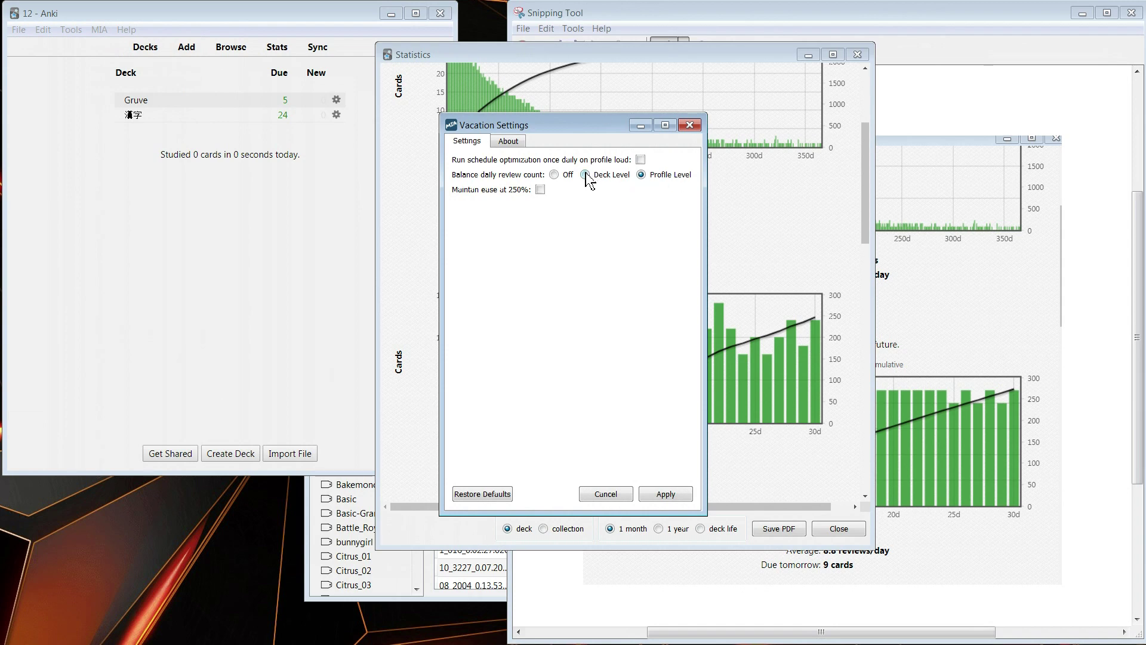
click(679, 495)
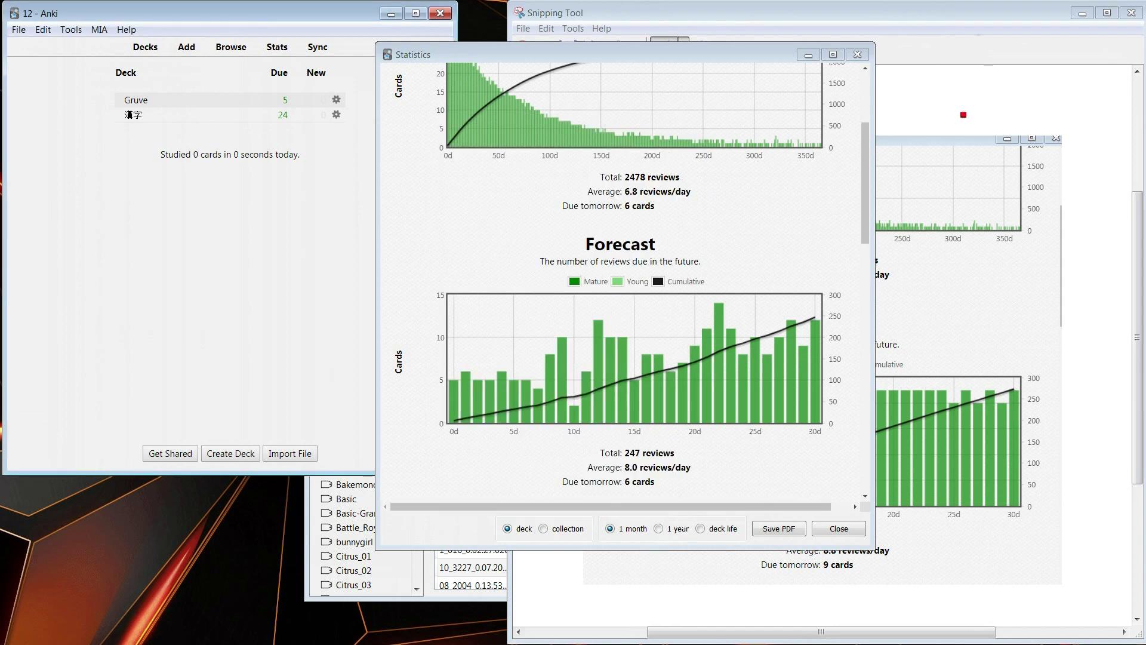
click(859, 55)
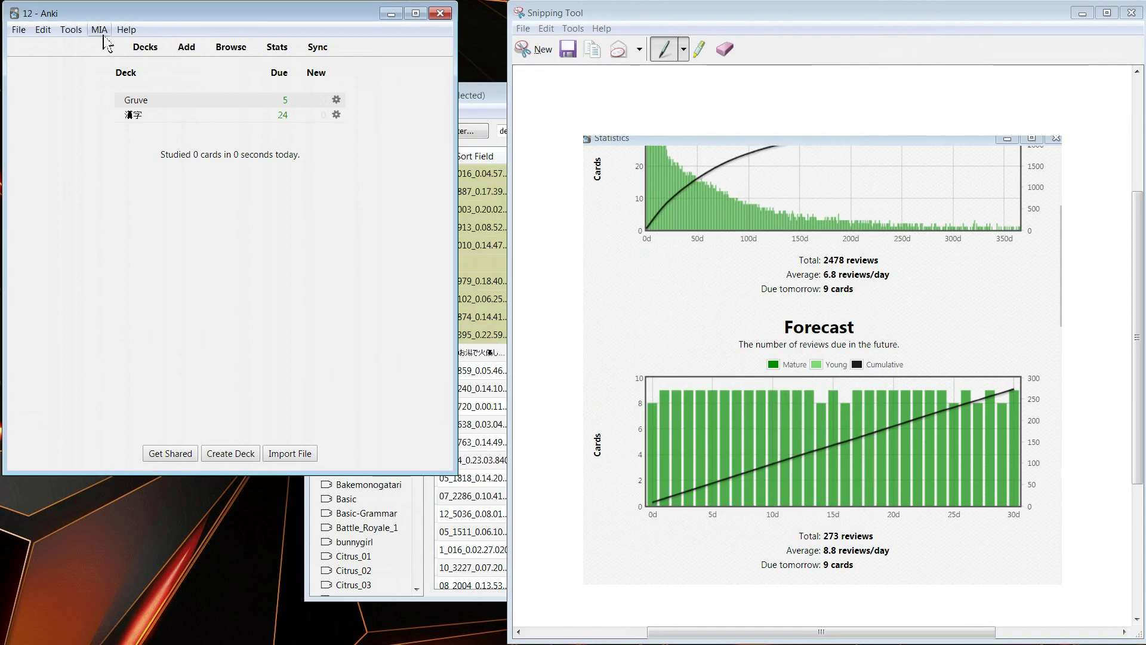
Step: Bring the card browser forward and list the cards of the whole collection instead of only the Gruve deck
click(42, 29)
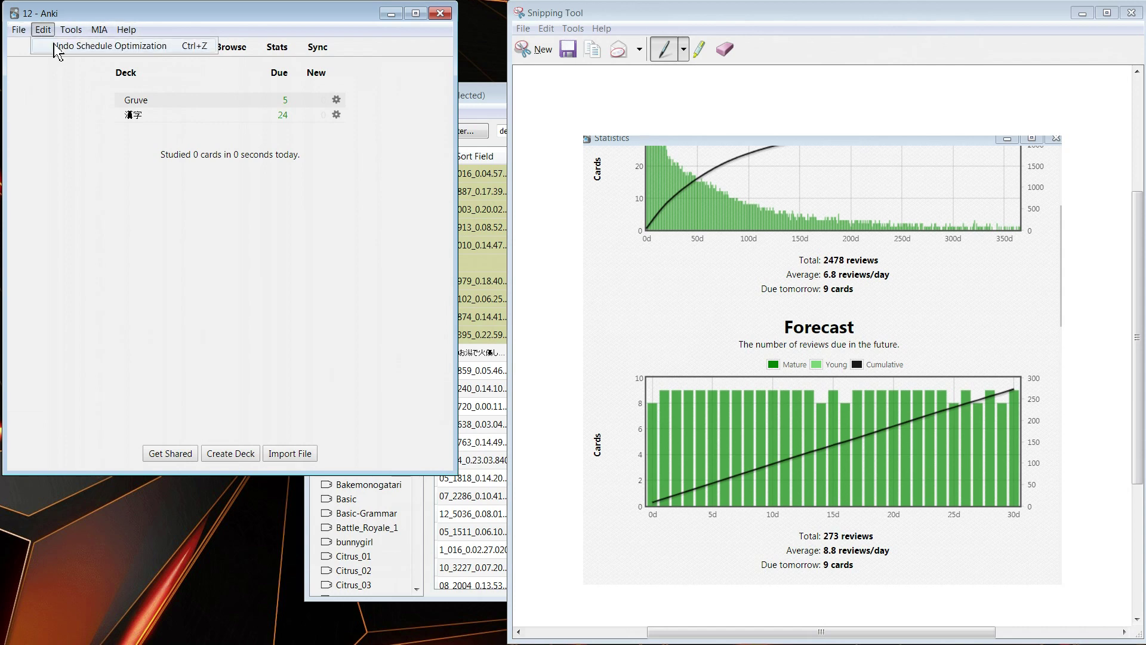
click(388, 98)
click(500, 99)
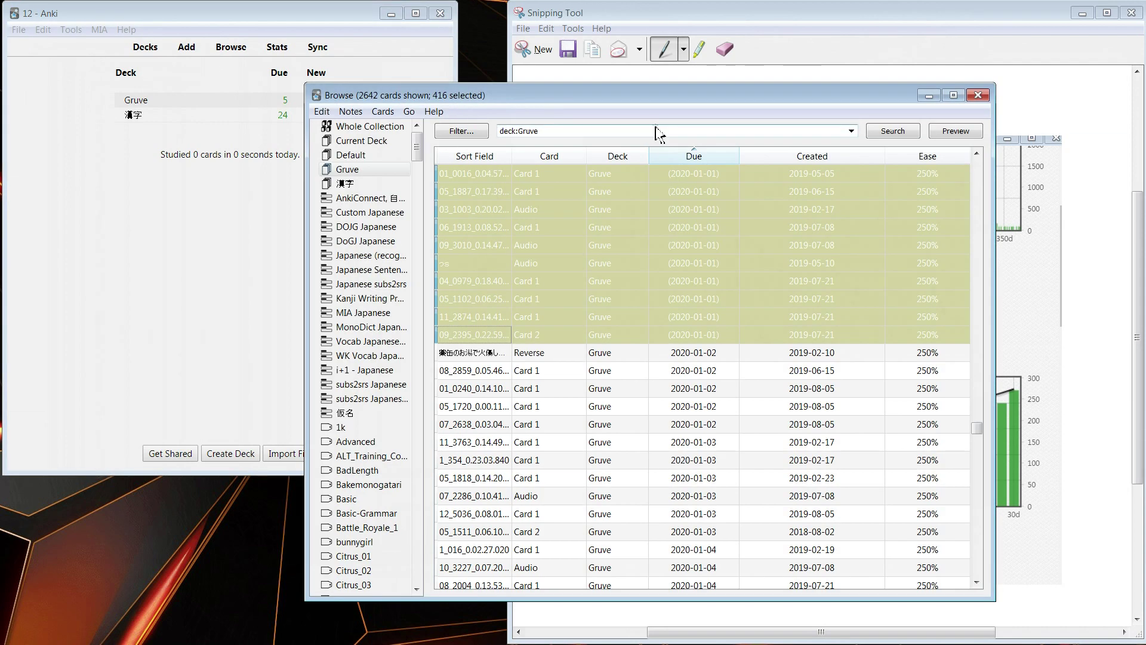
click(801, 228)
click(640, 131)
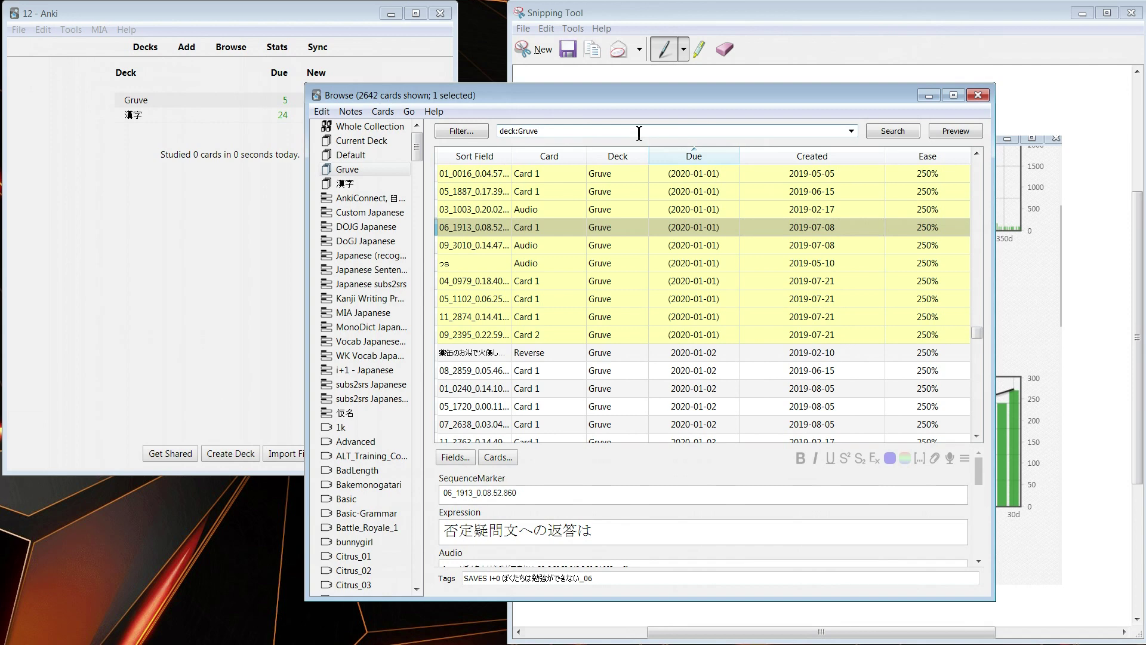
drag(985, 328, 1009, 334)
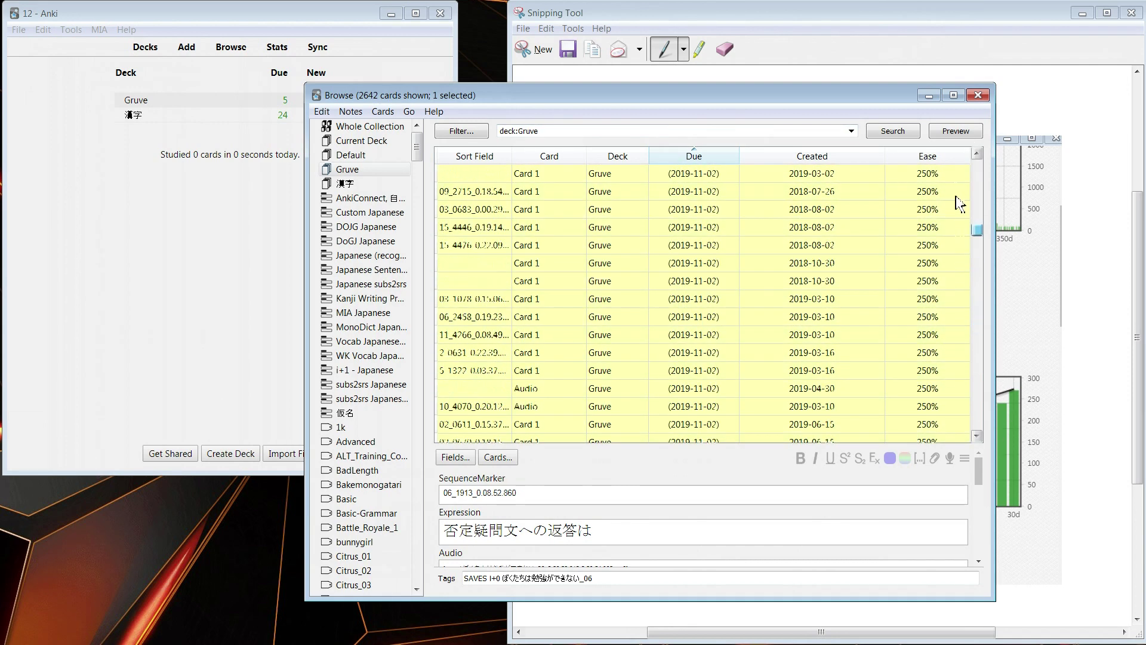
click(383, 139)
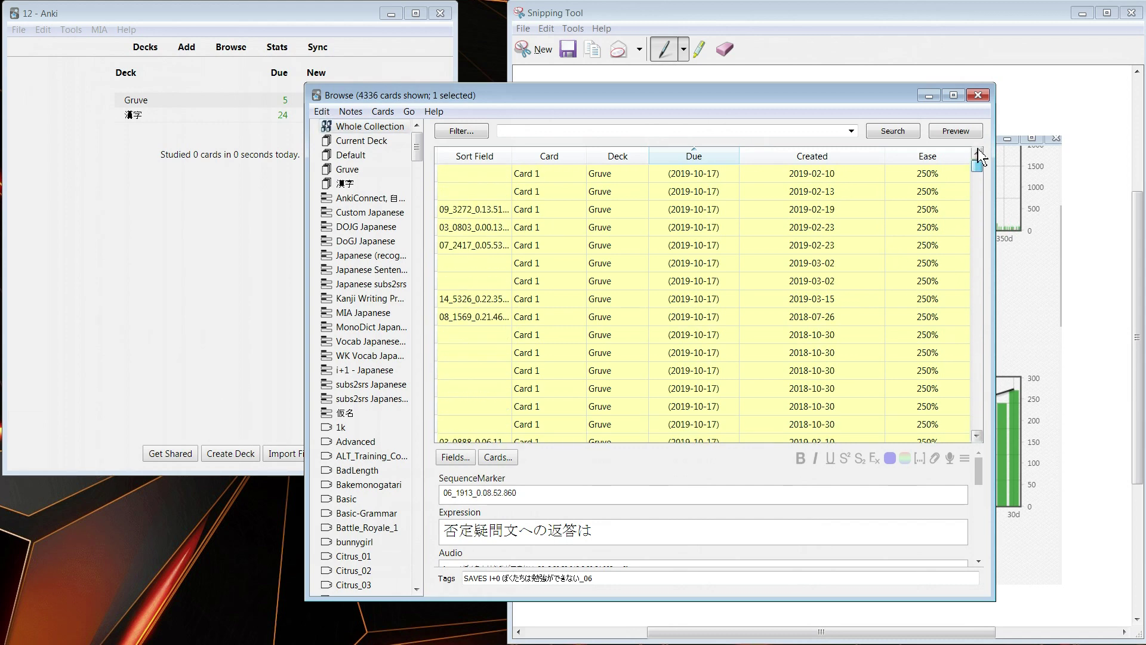
Step: Sort the collection's cards by ascending ease and examine the ease values of the lowest-ease cards
click(948, 157)
drag(976, 360, 976, 166)
click(927, 174)
scroll(929, 212, down, 15)
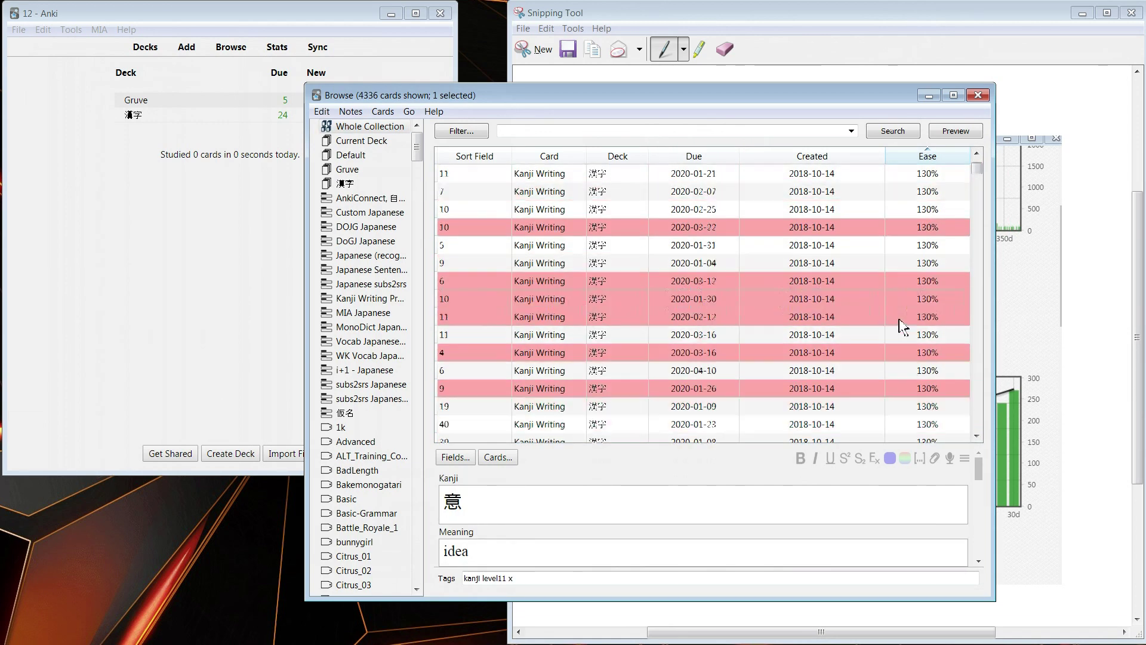
Step: Look further through the low-ease cards of the ease-sorted list and return to its beginning
scroll(941, 197, up, 15)
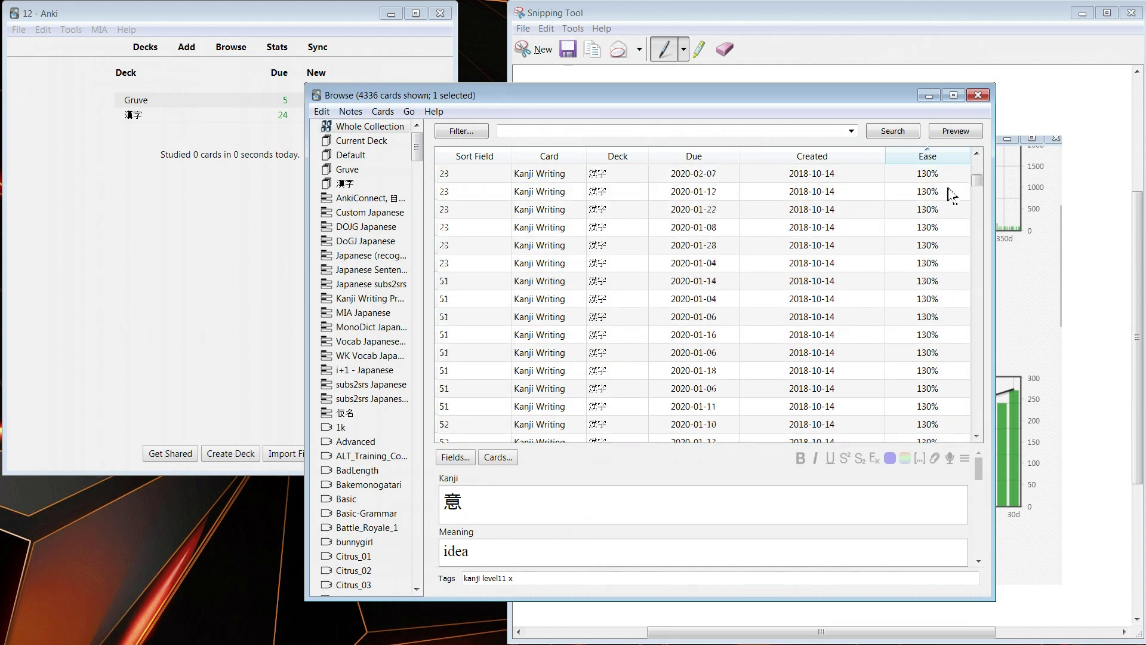
scroll(934, 200, up, 10)
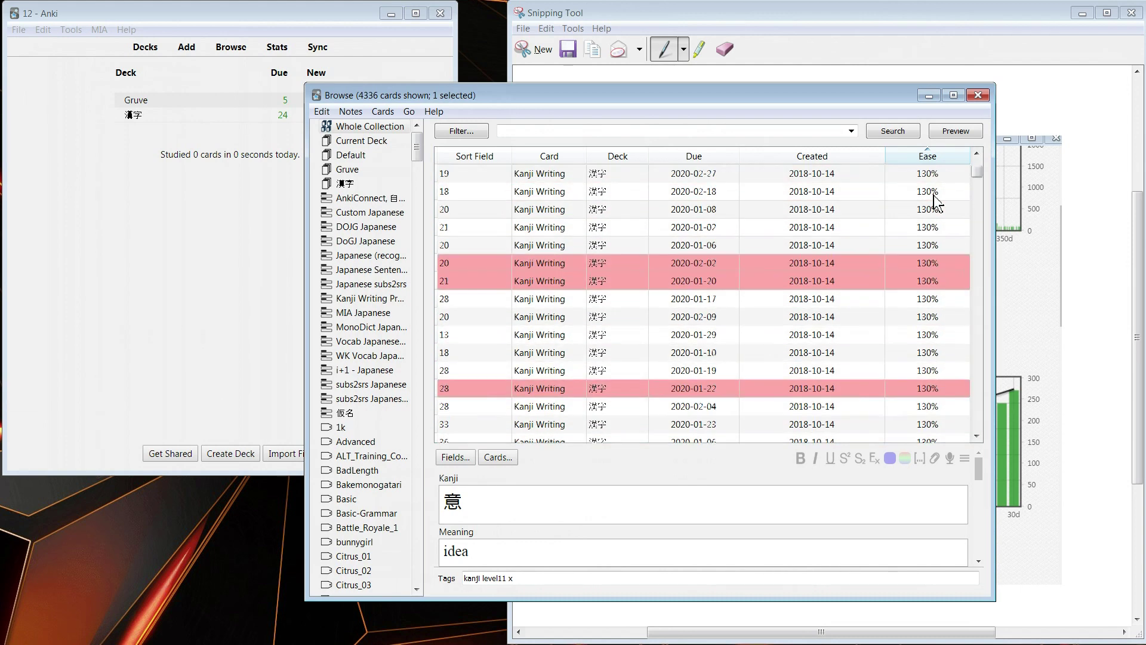
scroll(935, 203, down, 20)
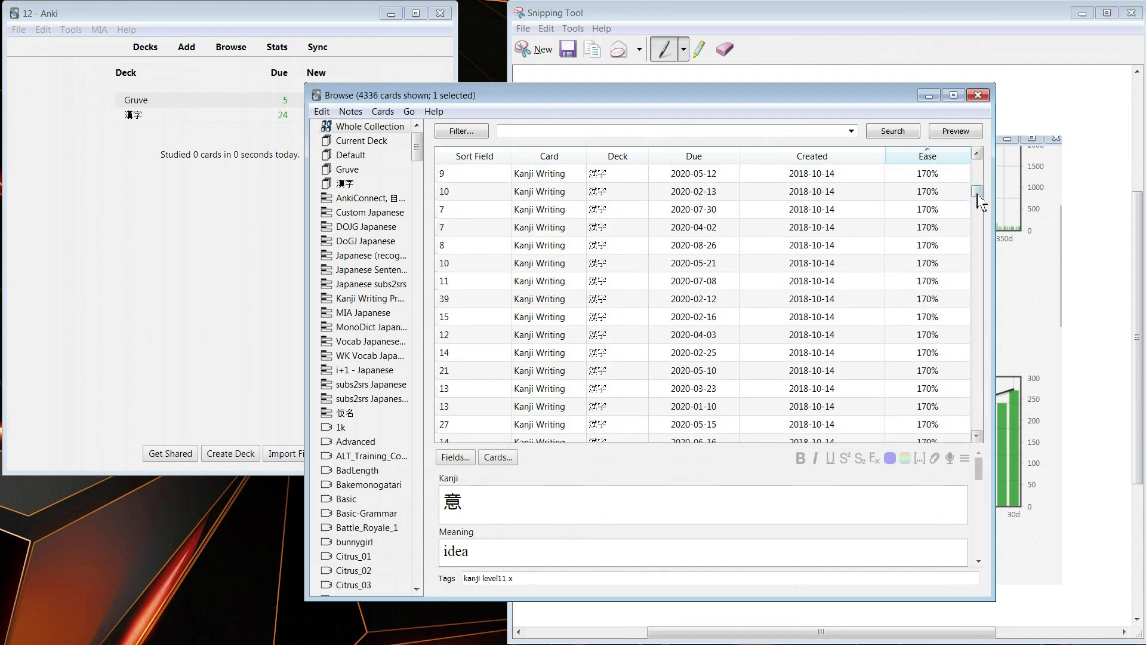
drag(979, 197, 977, 162)
Step: Turn on maintaining ease at 250% in the vacation settings, with balancing at Deck Level, and apply the settings
click(99, 29)
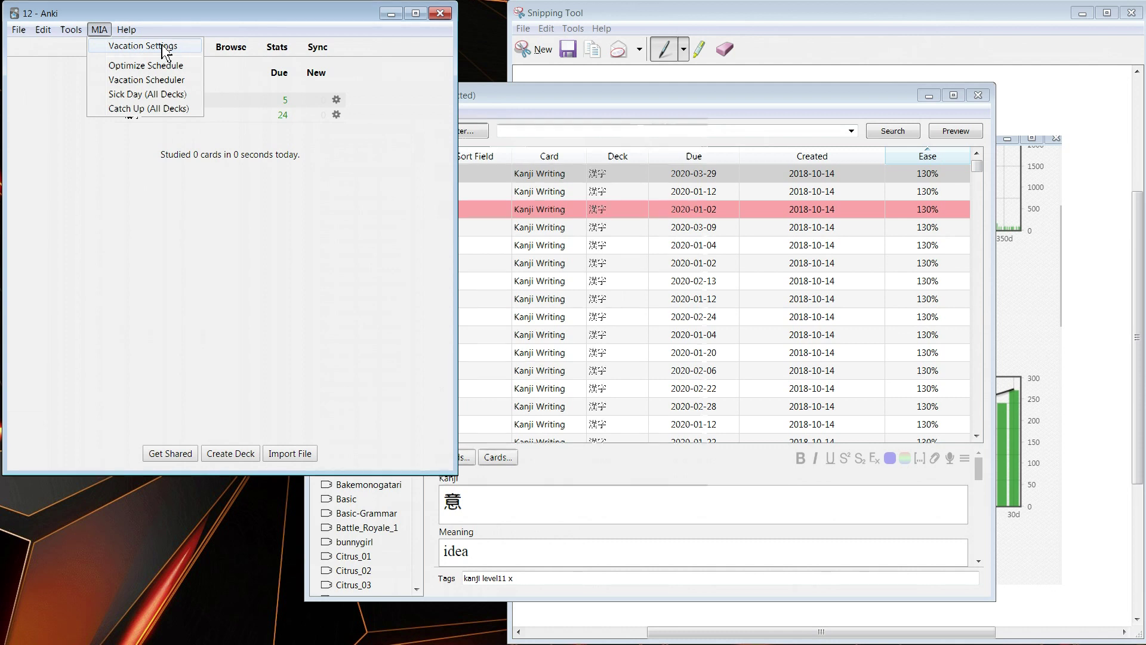
click(166, 48)
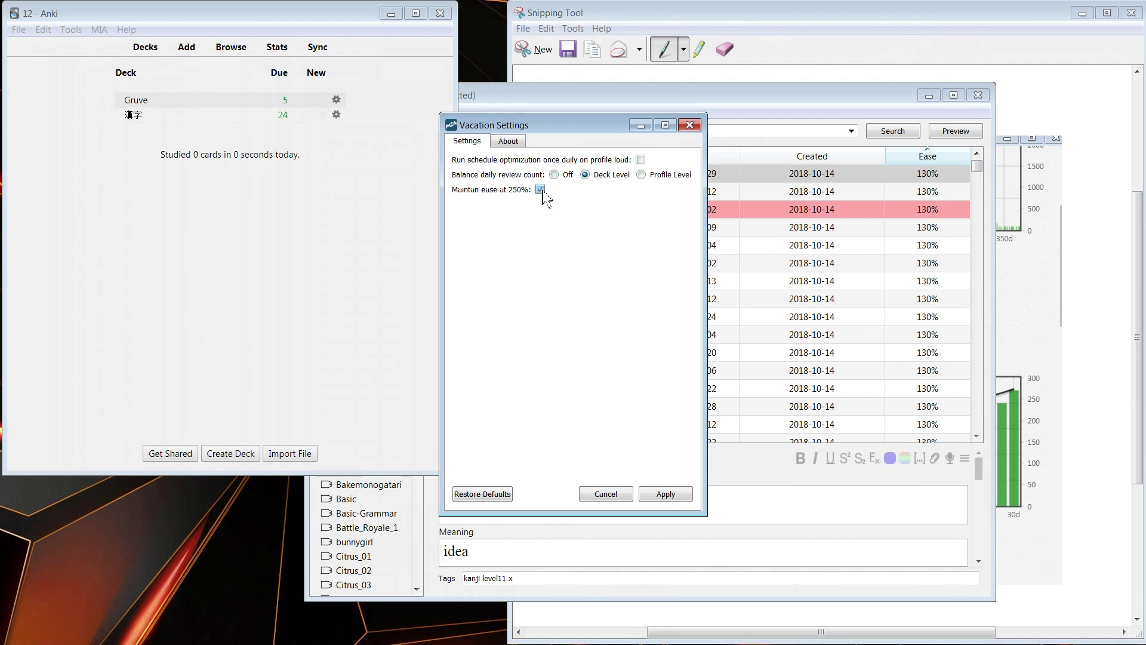
click(666, 494)
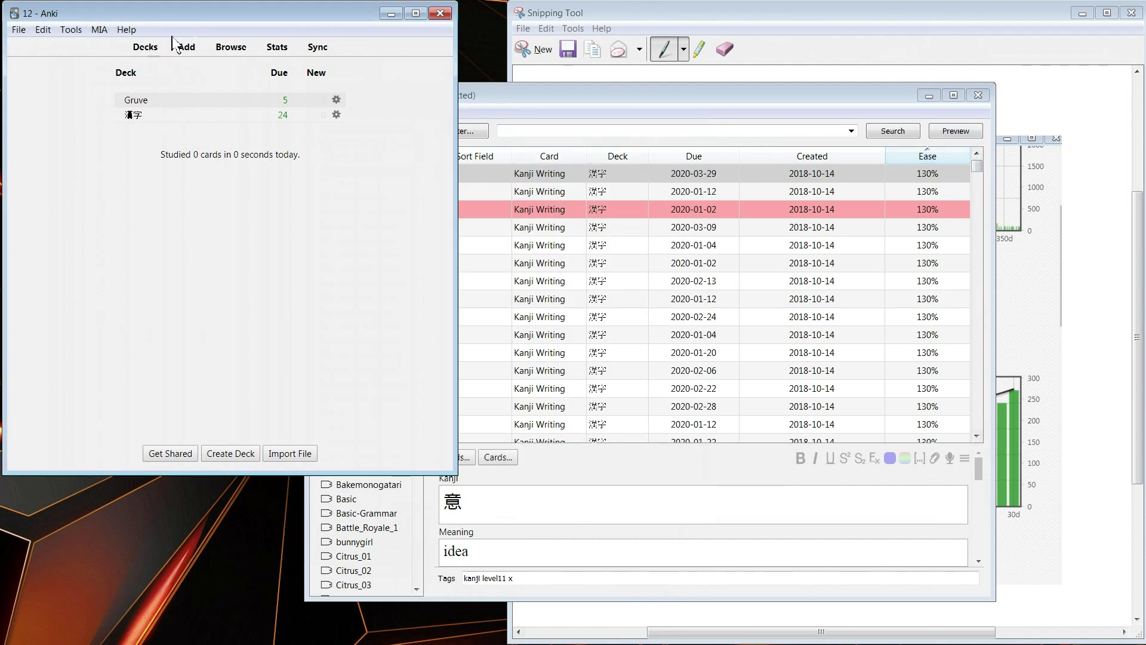
Step: Undo the last schedule optimization and run Optimize Schedule again with the new settings
click(107, 33)
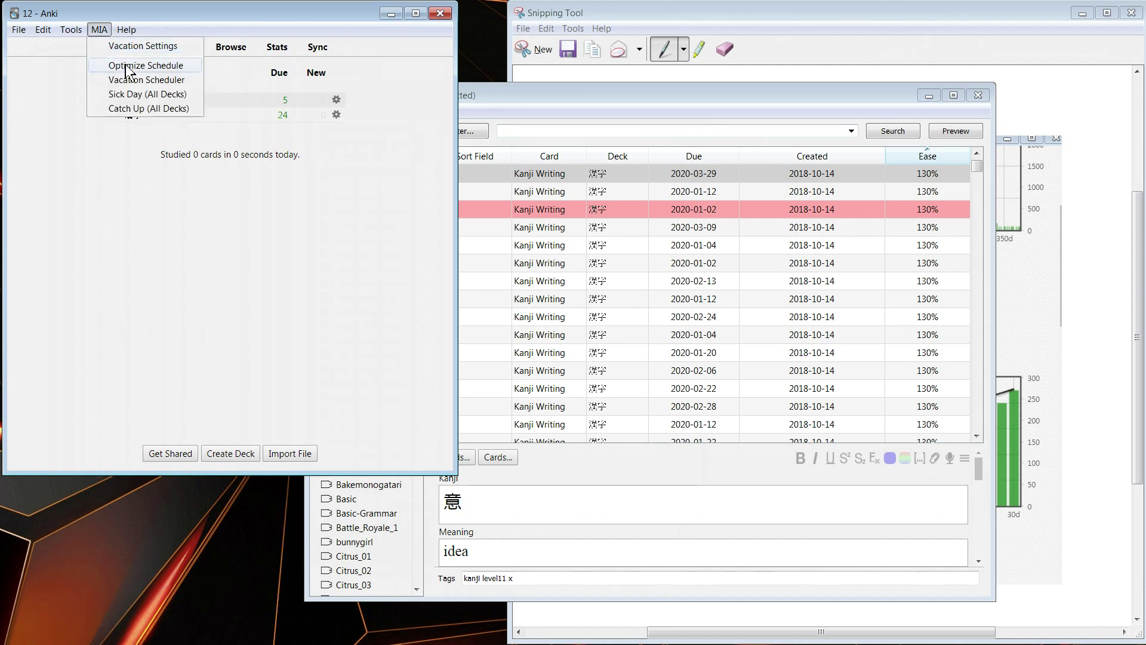
click(43, 29)
click(66, 38)
click(100, 29)
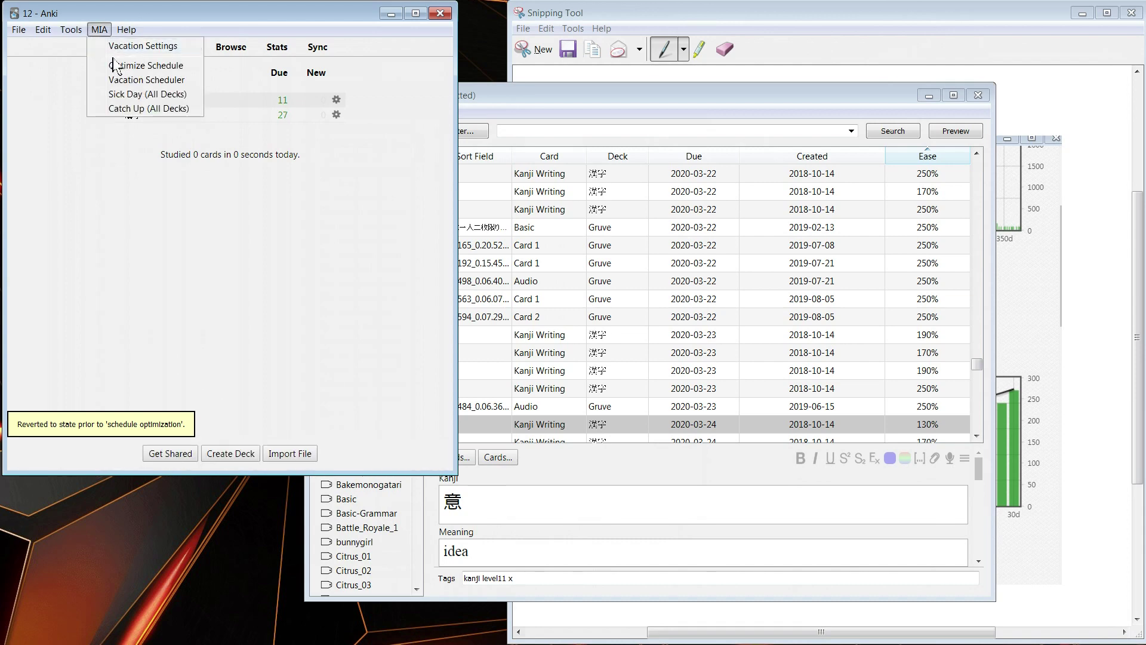
click(124, 67)
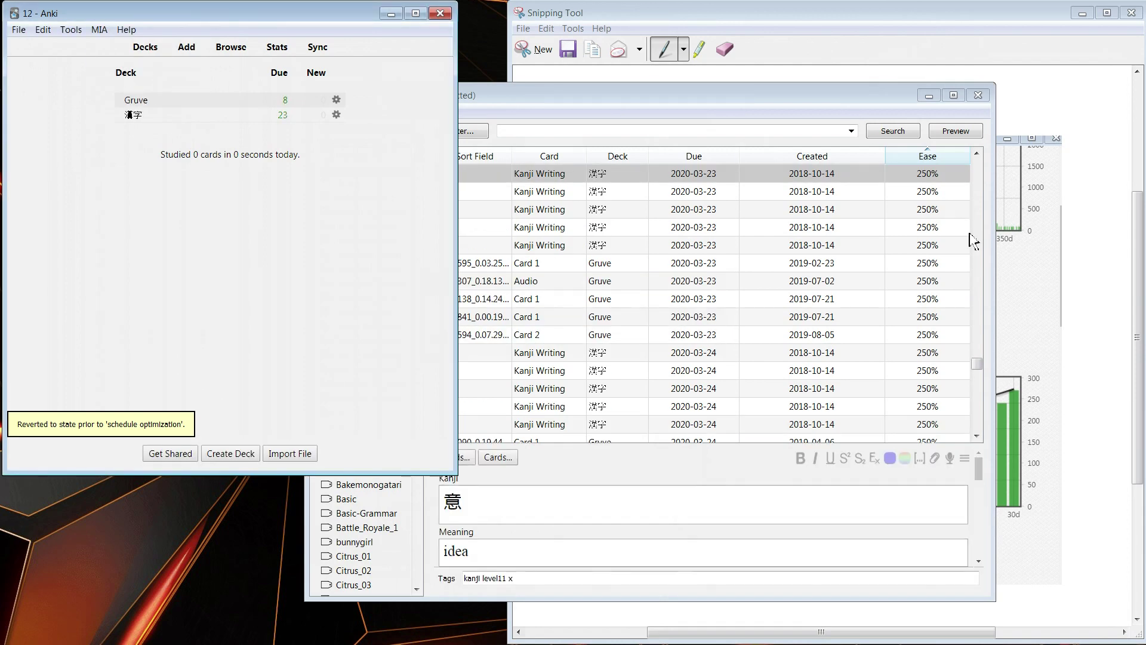
Step: Check the ease values of the collection's cards, comparing the end of the list with the cards due in mid-2020
drag(978, 363, 973, 452)
click(955, 431)
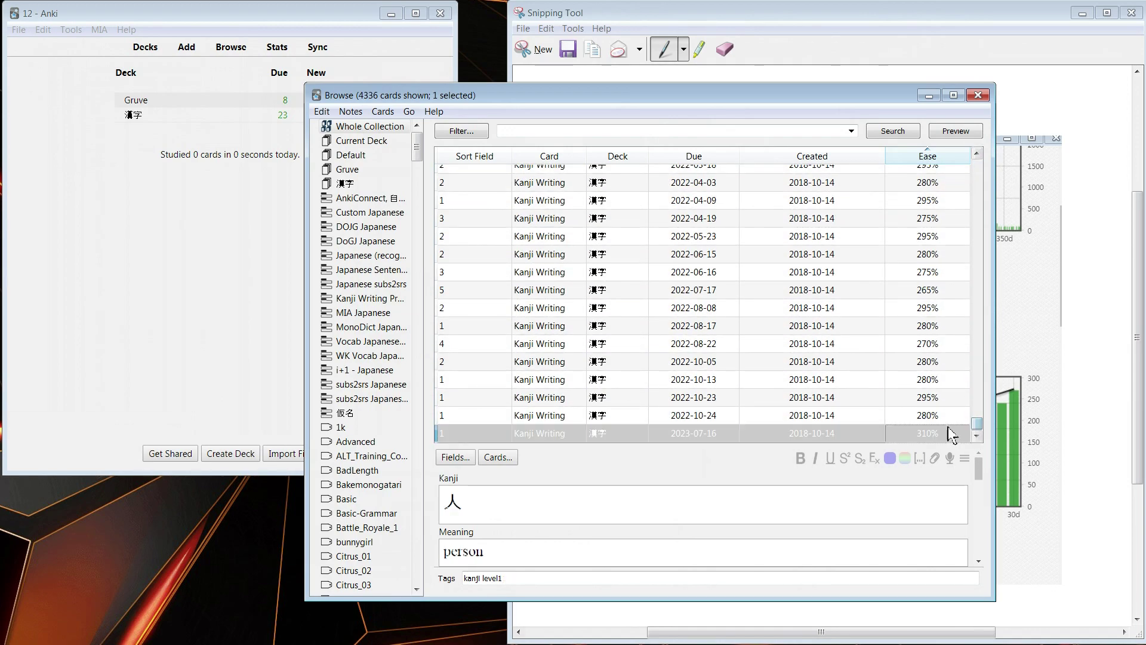
click(940, 308)
scroll(941, 260, up, 20)
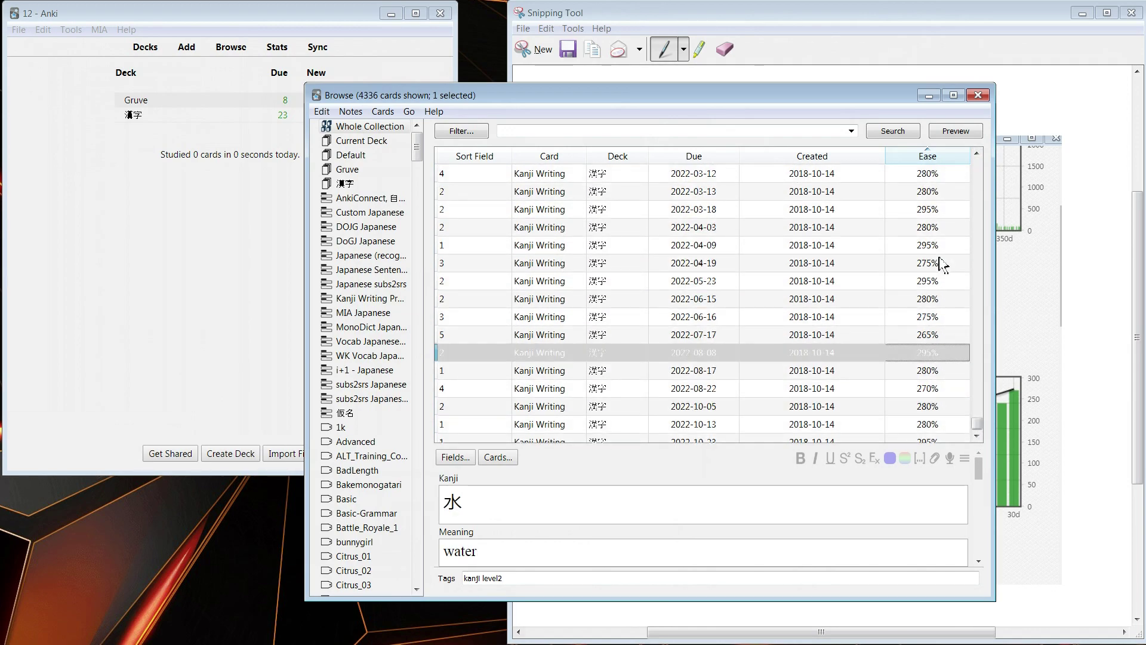
drag(981, 422, 980, 395)
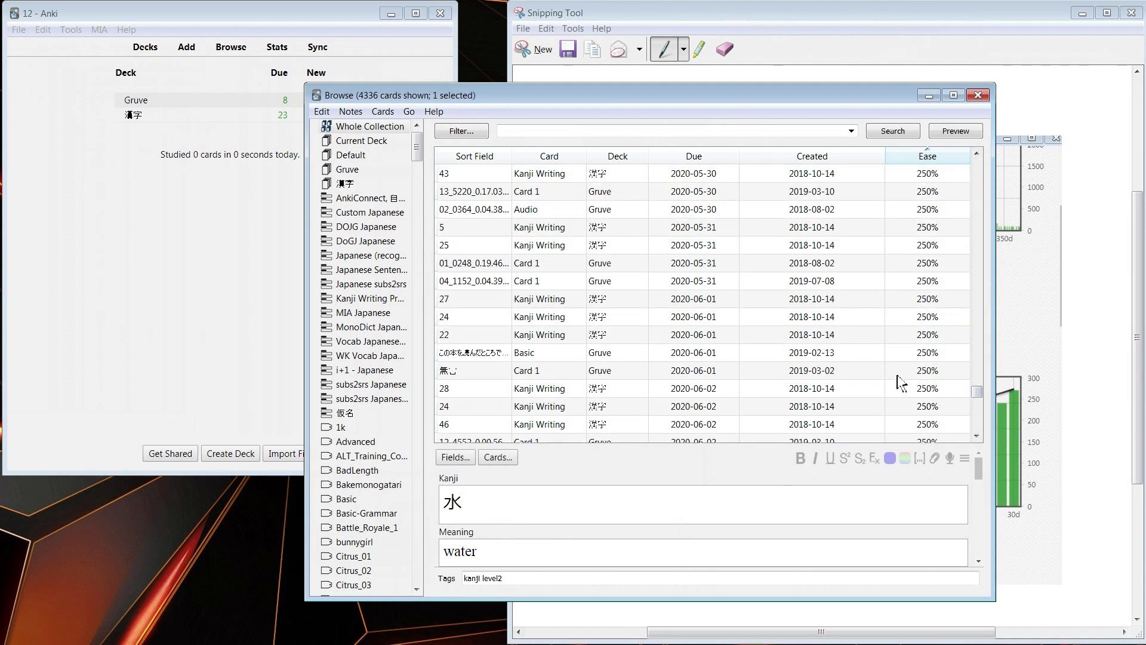
scroll(637, 394, down, 8)
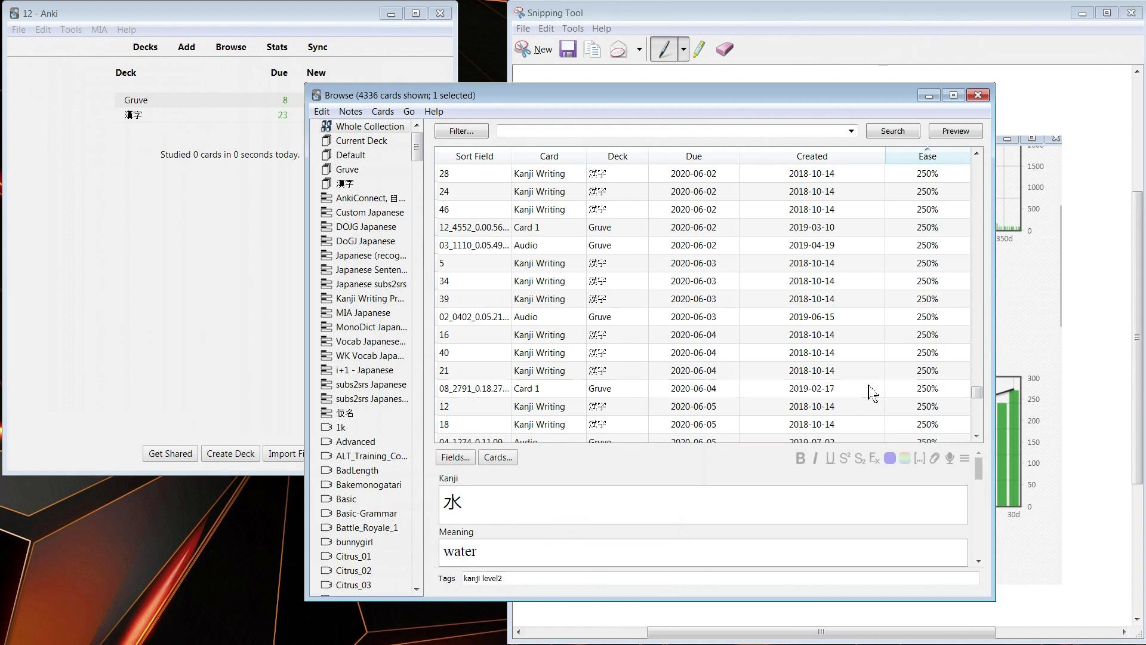
click(872, 393)
scroll(871, 394, down, 5)
scroll(893, 395, down, 10)
scroll(856, 406, down, 10)
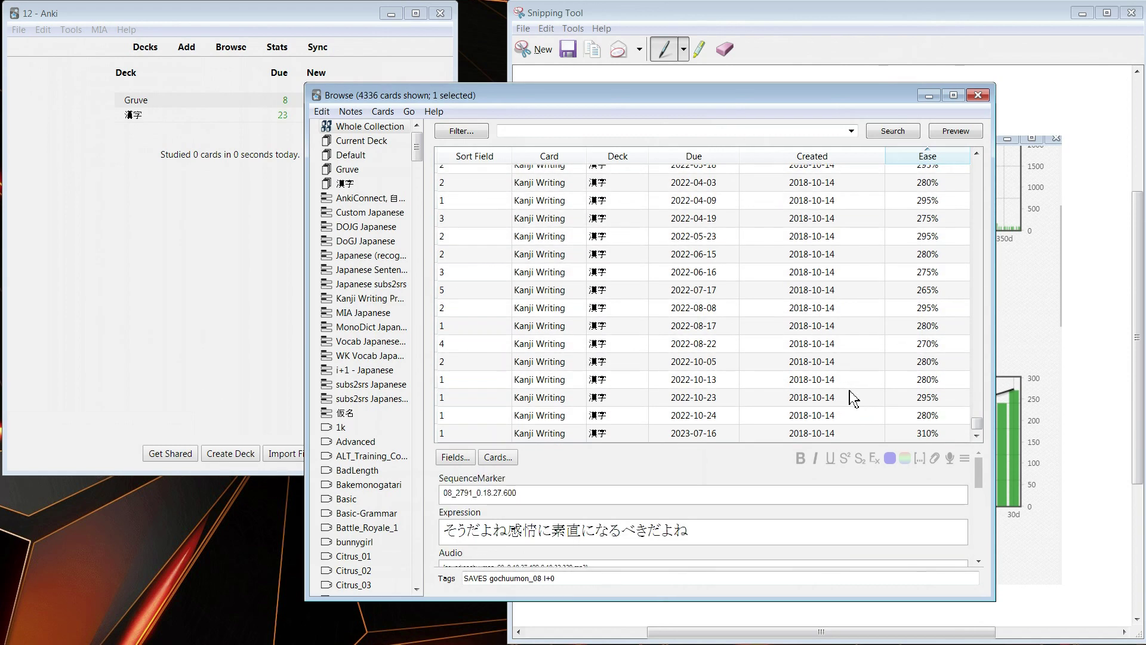
Step: Inspect the due date and ease of the last-listed card, 人, and of the neighbouring card 大
click(786, 406)
click(683, 430)
click(712, 443)
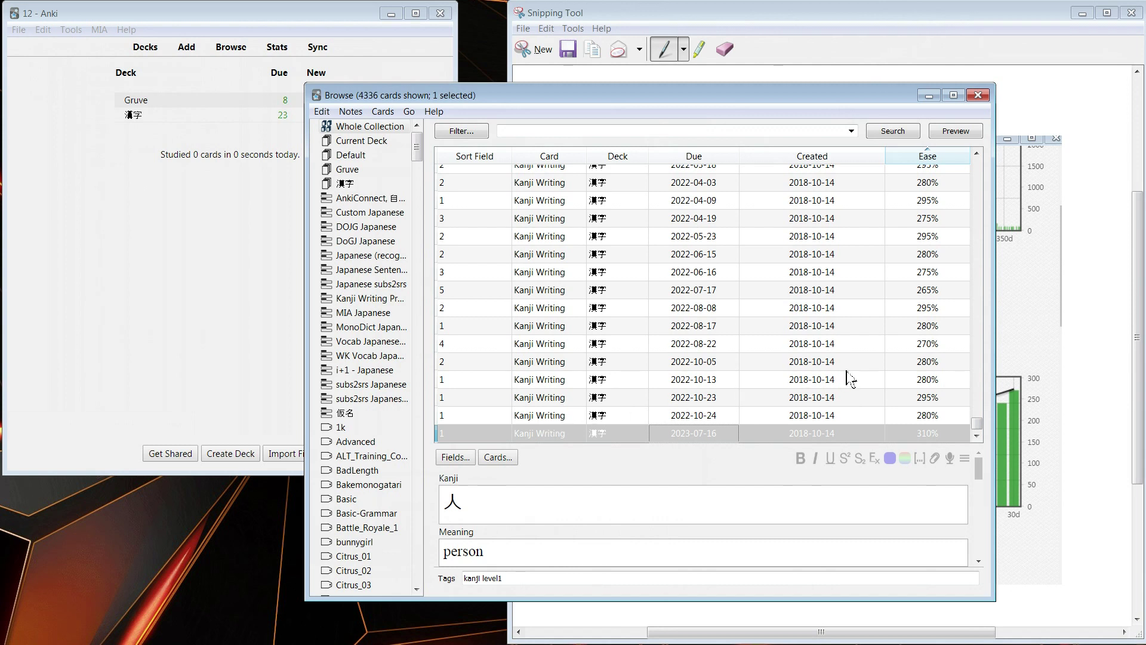
click(767, 415)
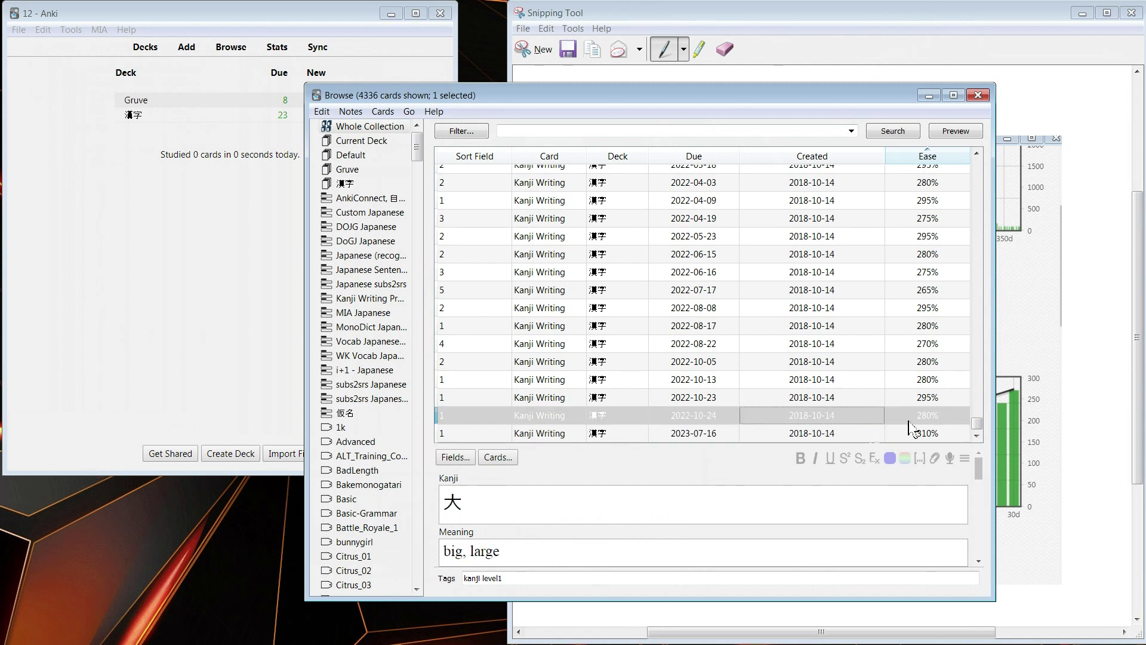
click(833, 434)
click(694, 433)
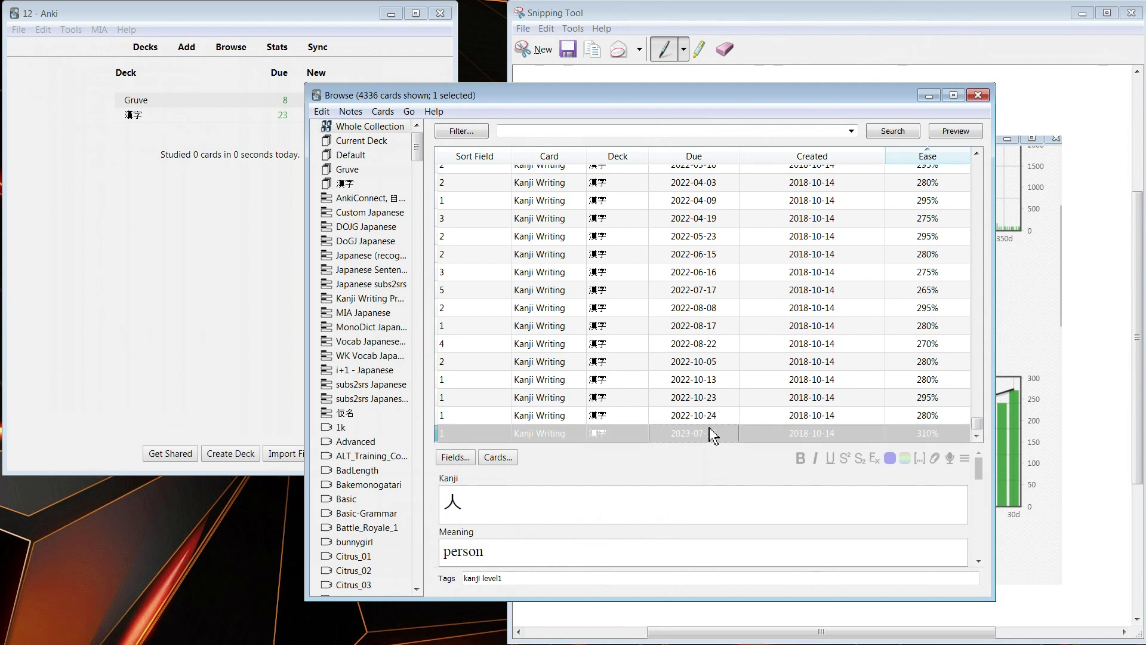
Step: Compare the ease values and due dates of the kanji cards due during 2022
click(931, 257)
click(936, 345)
click(926, 258)
key(shift+Up)
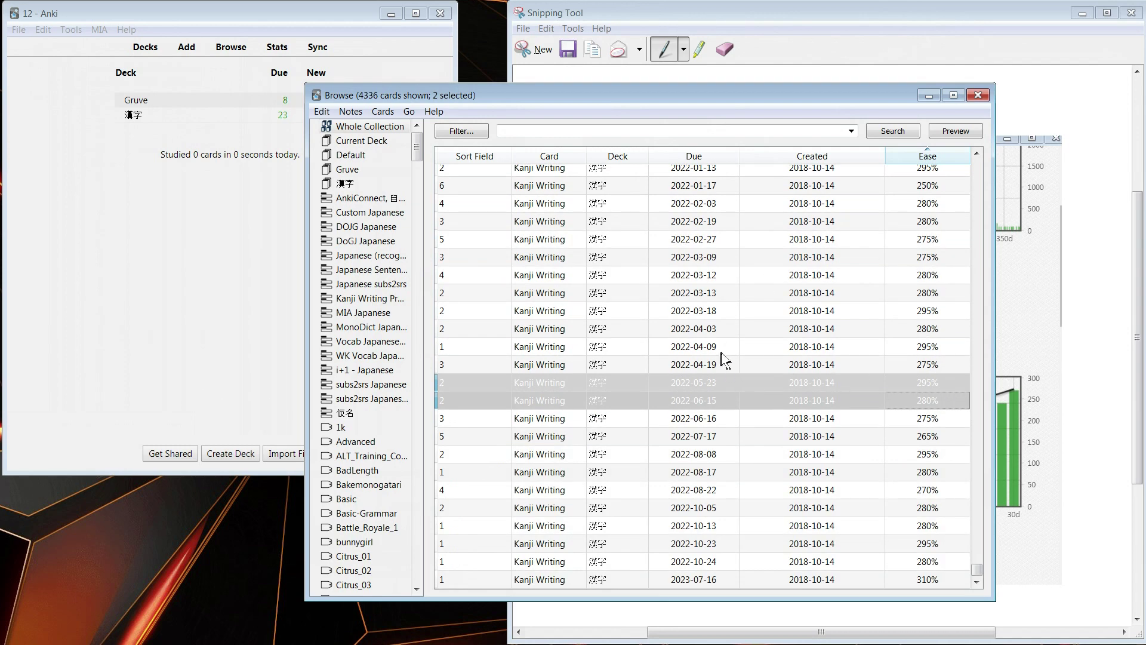
click(708, 312)
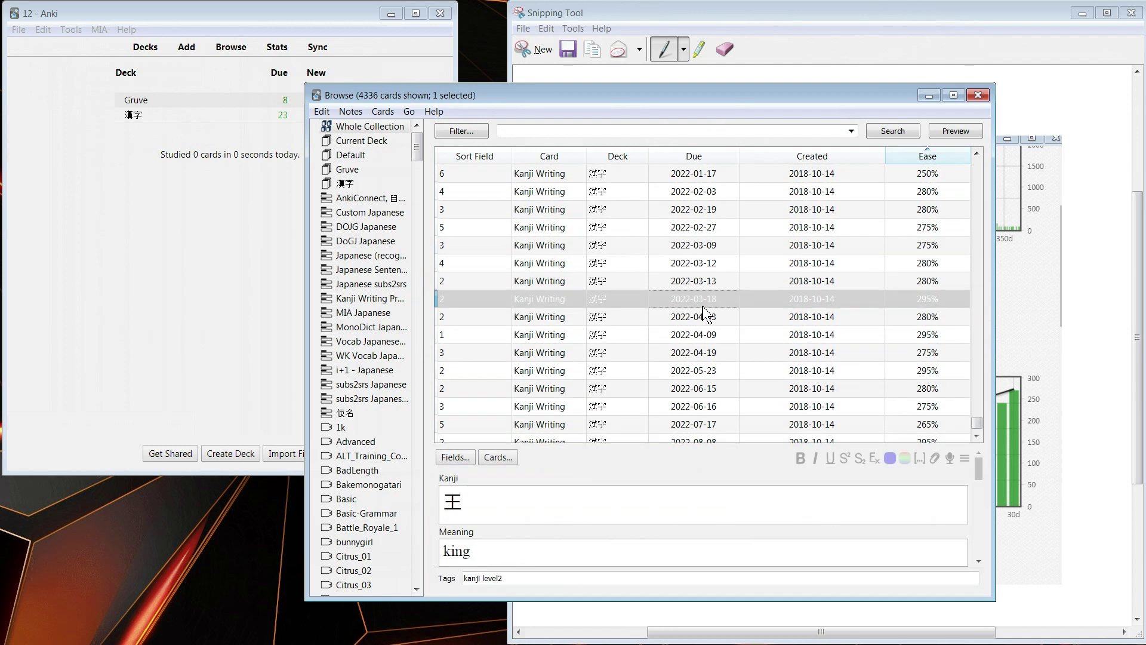
click(700, 357)
scroll(821, 379, down, 3)
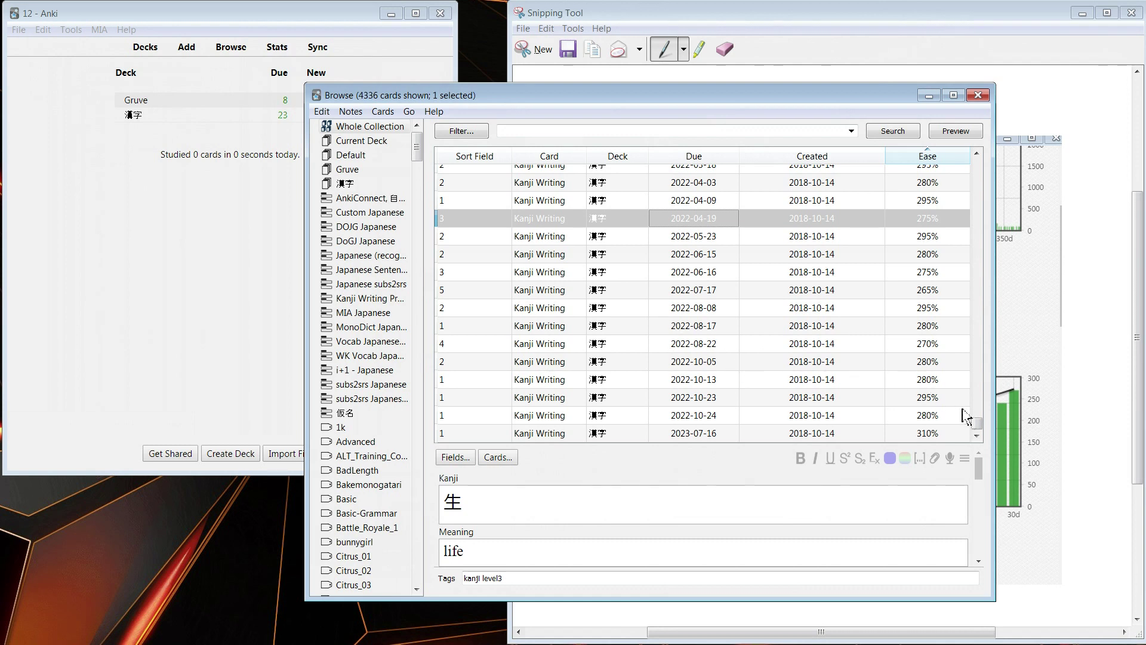
scroll(980, 425, up, 5)
mouse_move(979, 425)
mouse_down()
mouse_move(979, 389)
mouse_move(980, 423)
mouse_up()
click(883, 221)
click(738, 308)
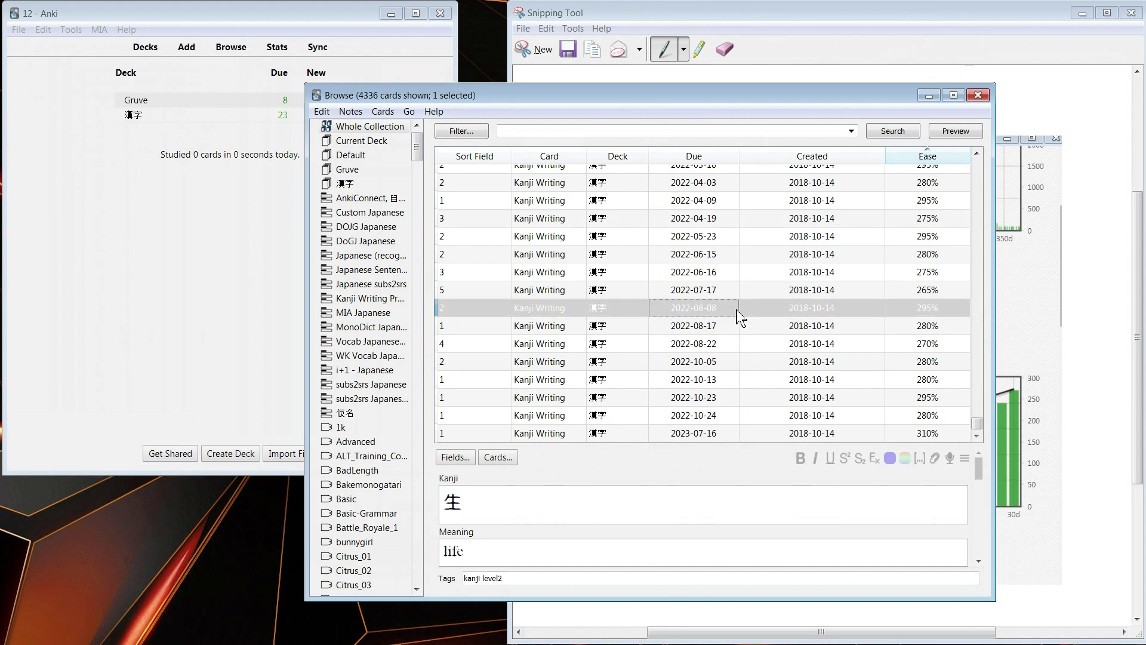
Step: Examine how ease values differ between cards due in 2021 and those due in the second half of 2020
click(938, 183)
scroll(931, 352, up, 10)
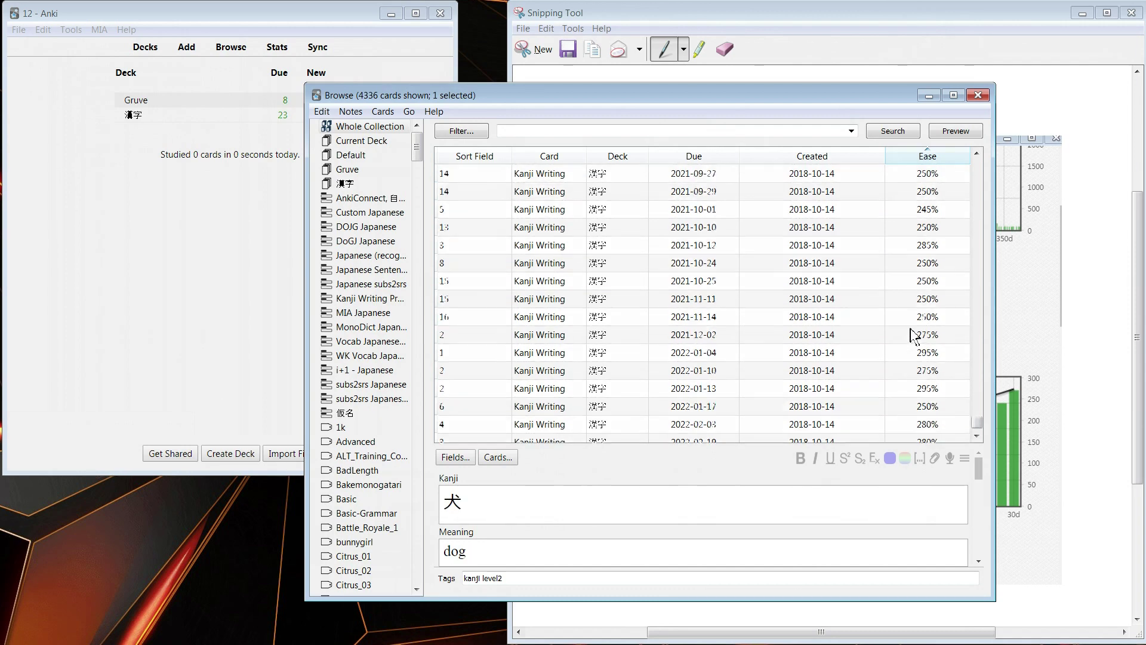
scroll(919, 315, up, 10)
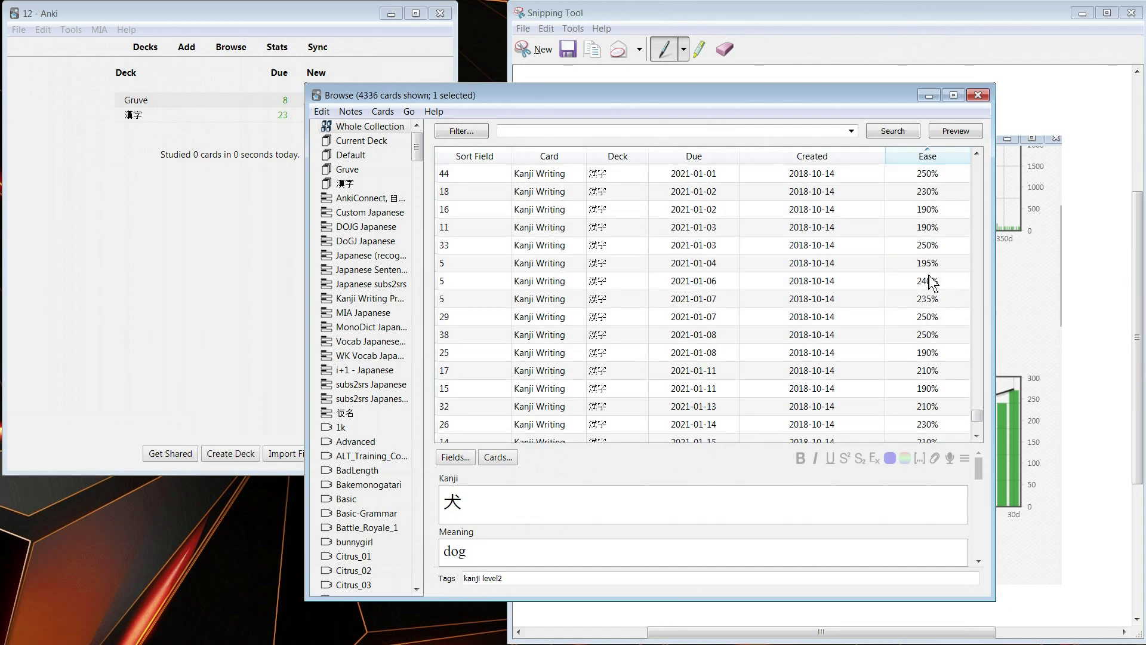
scroll(955, 298, up, 10)
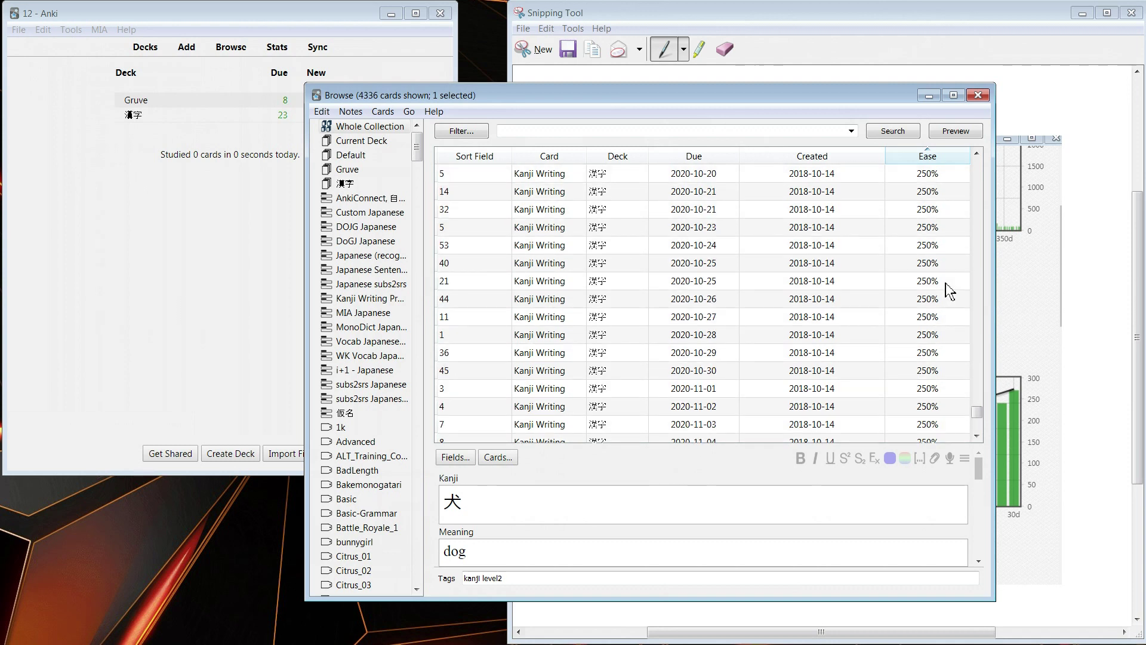
scroll(950, 287, down, 10)
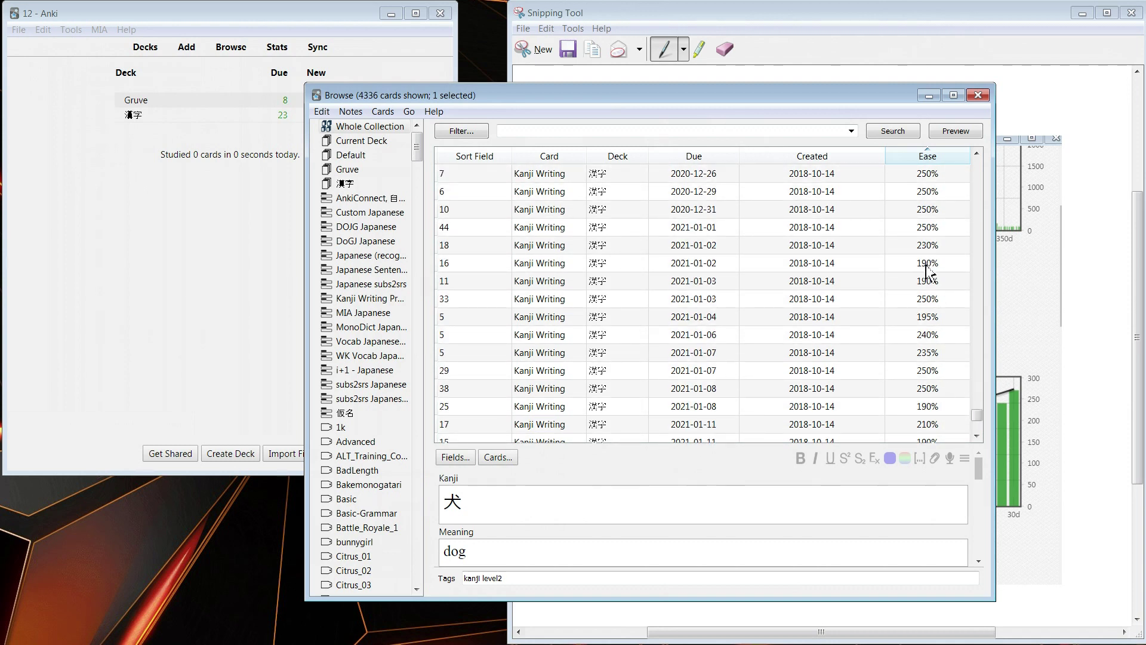
click(934, 268)
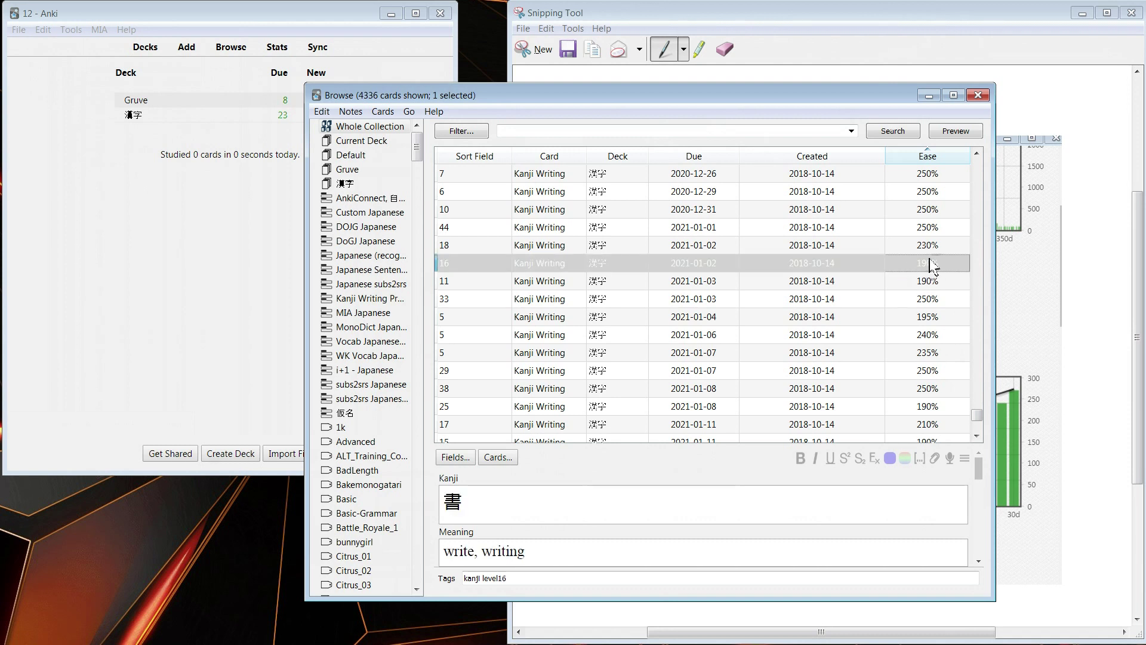
click(937, 250)
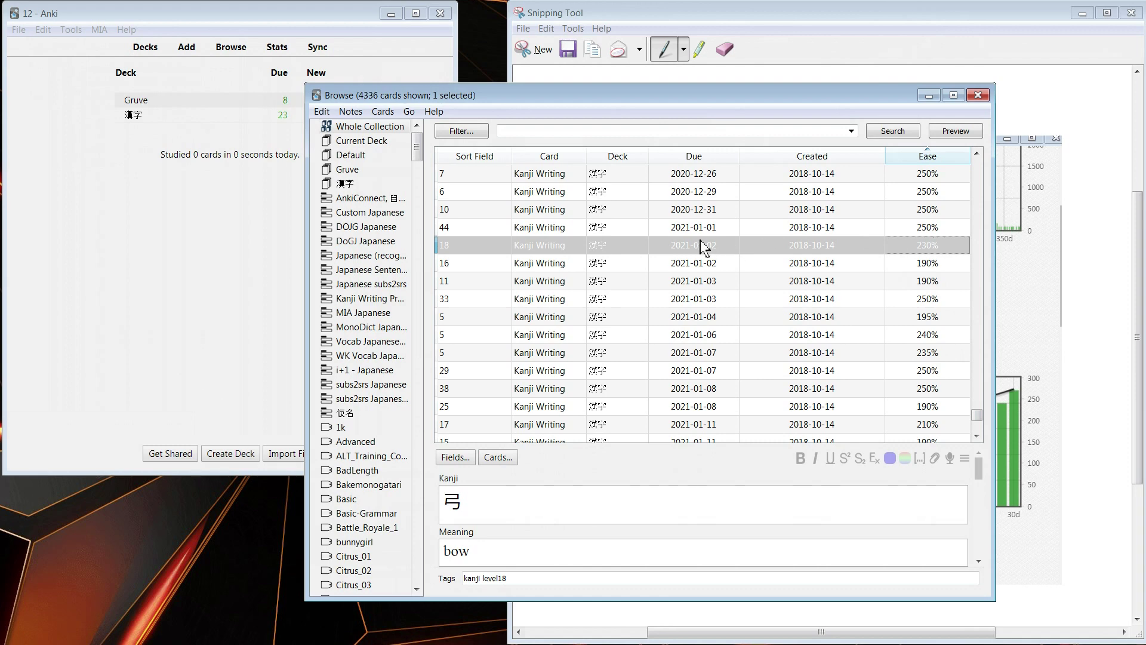
scroll(937, 263, up, 2)
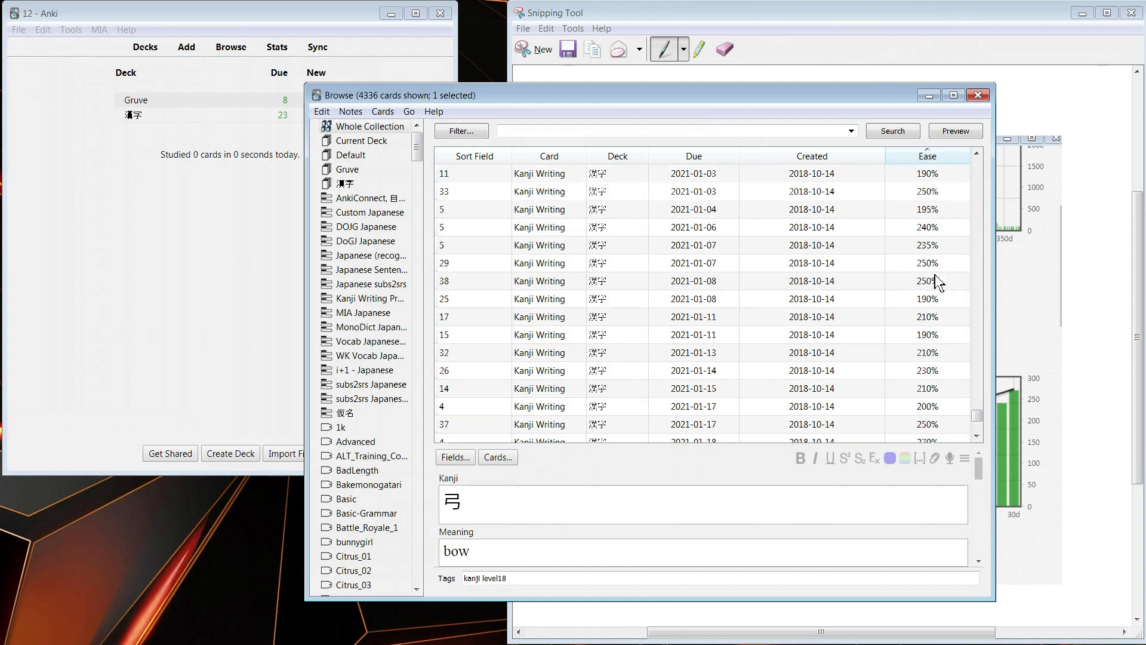
click(940, 335)
scroll(925, 239, up, 10)
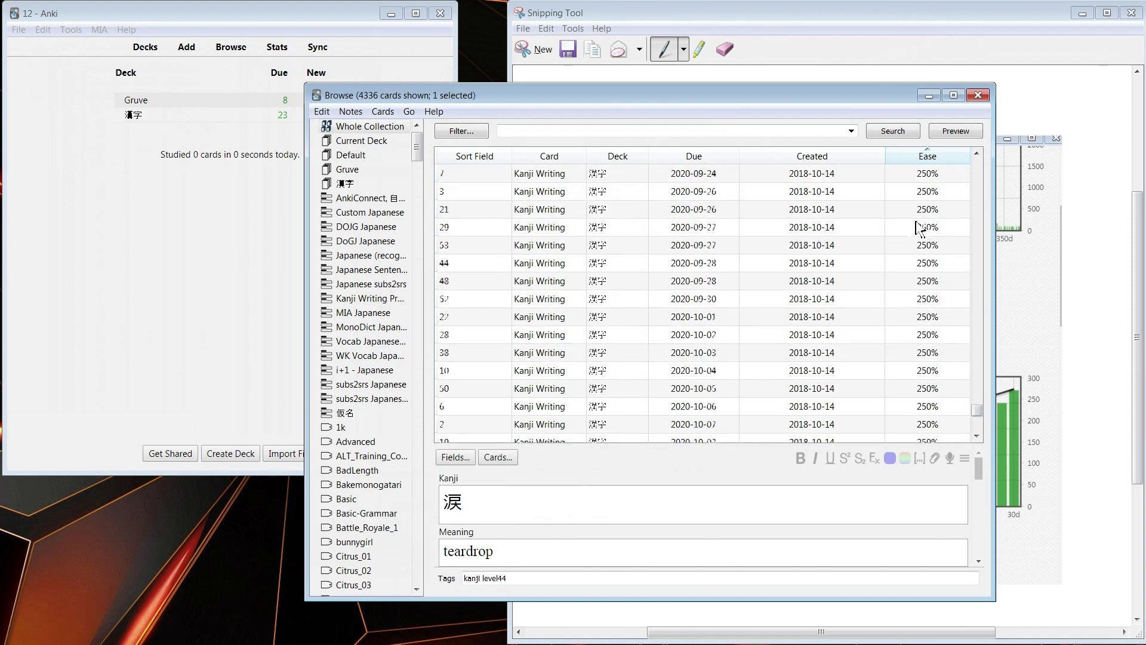
scroll(907, 269, up, 6)
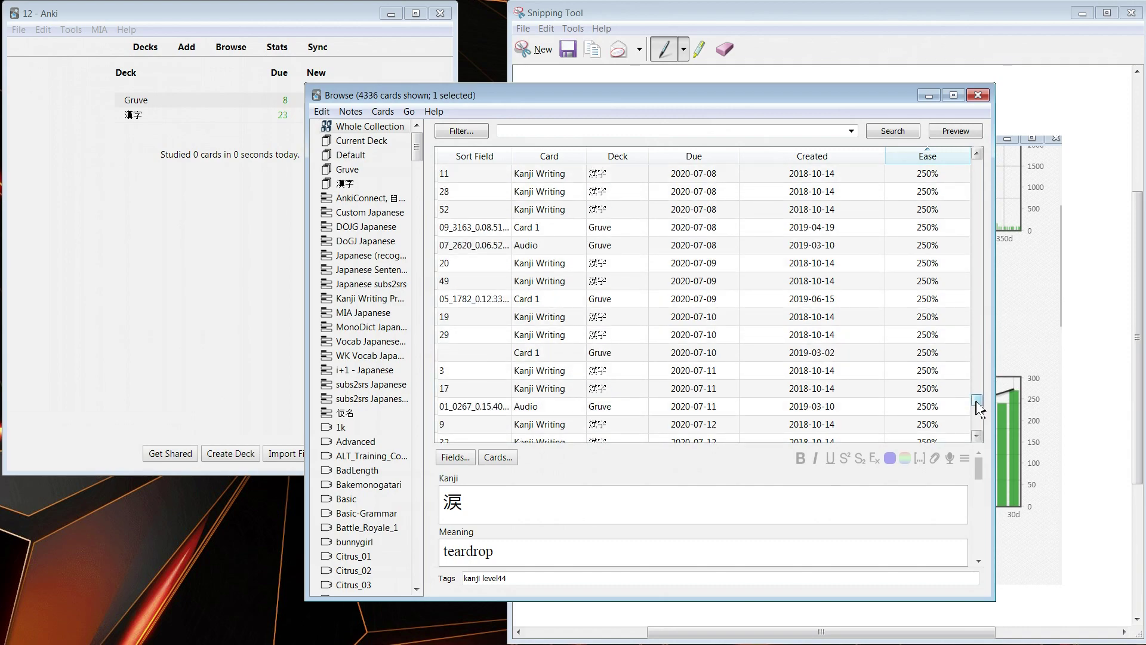
Step: Check the ease values of the cards due in early January 2020 and late November 2019
click(979, 388)
drag(980, 388, 980, 237)
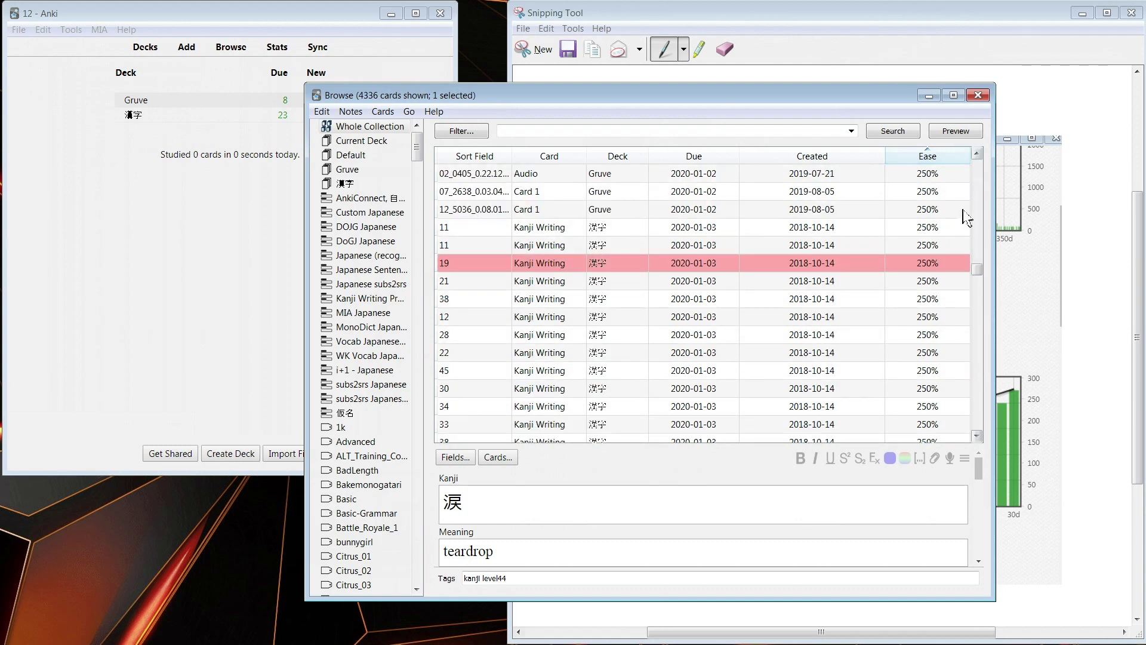
drag(867, 104, 846, 92)
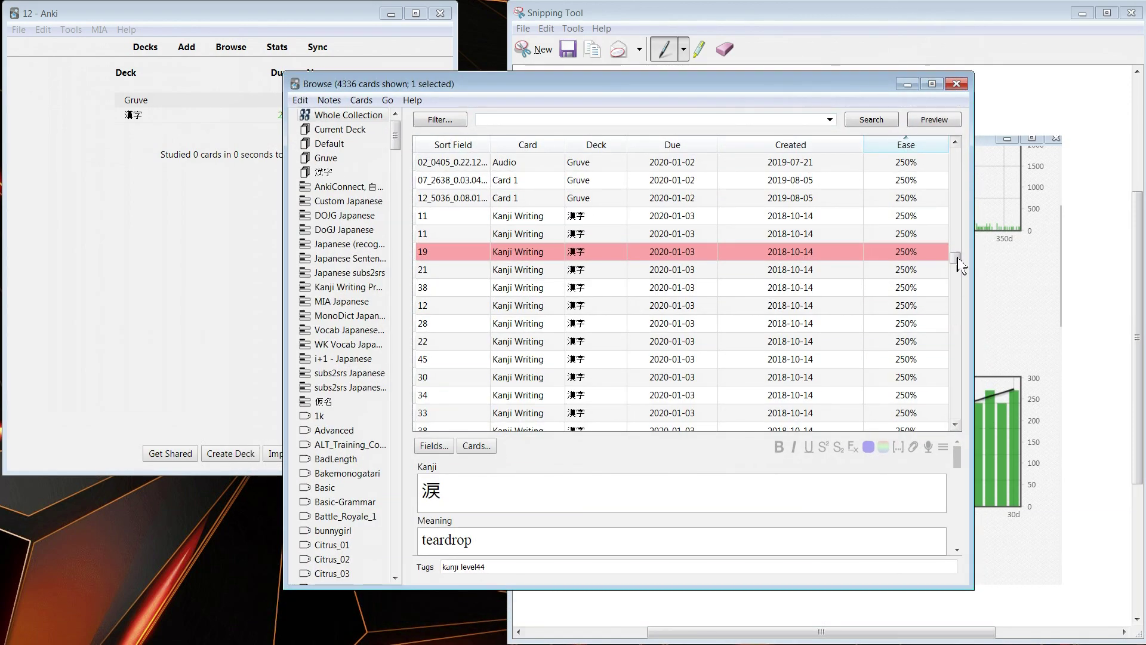
drag(955, 258, 953, 223)
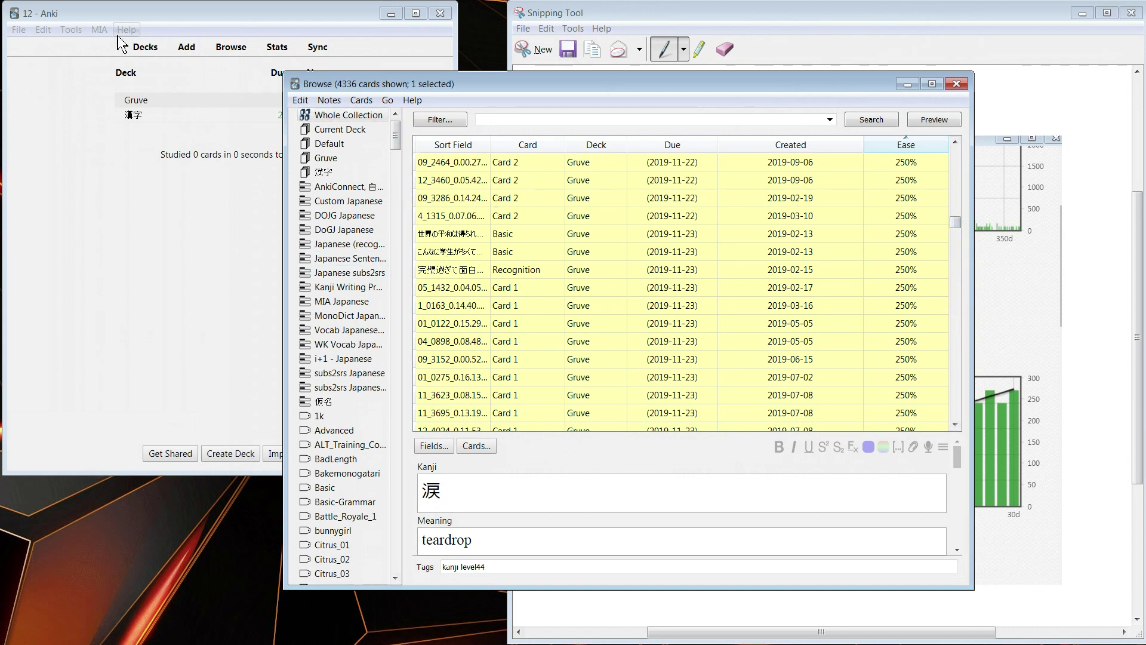
Step: Show the MIA add-on's commands and bring the card browser back to the front
click(99, 30)
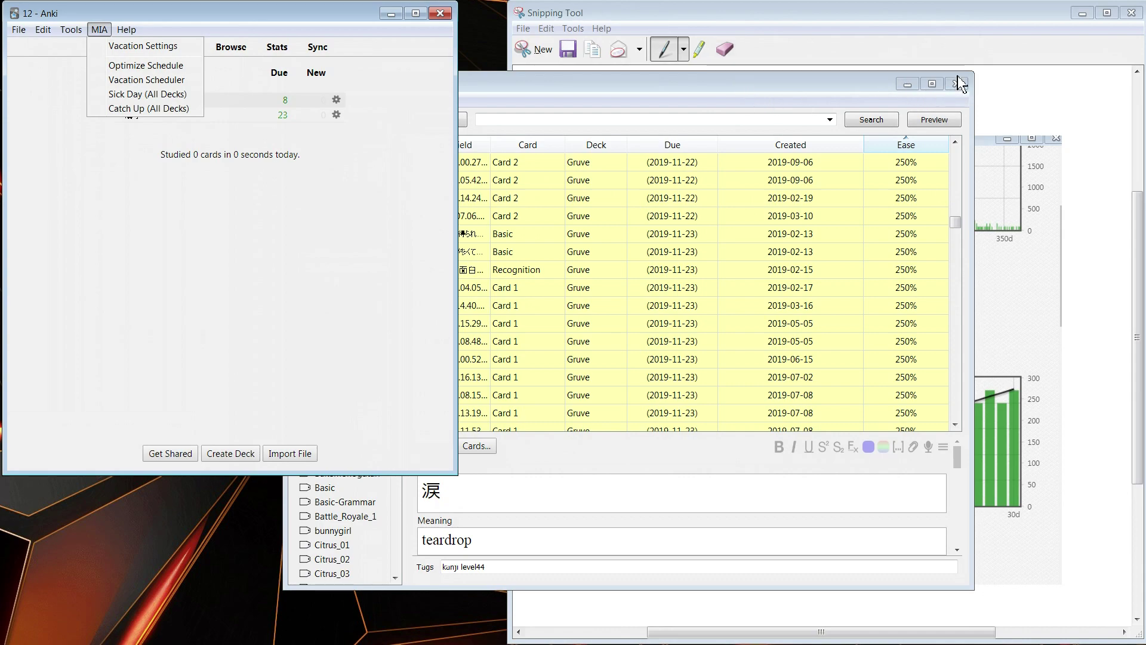
click(848, 89)
drag(827, 92, 775, 97)
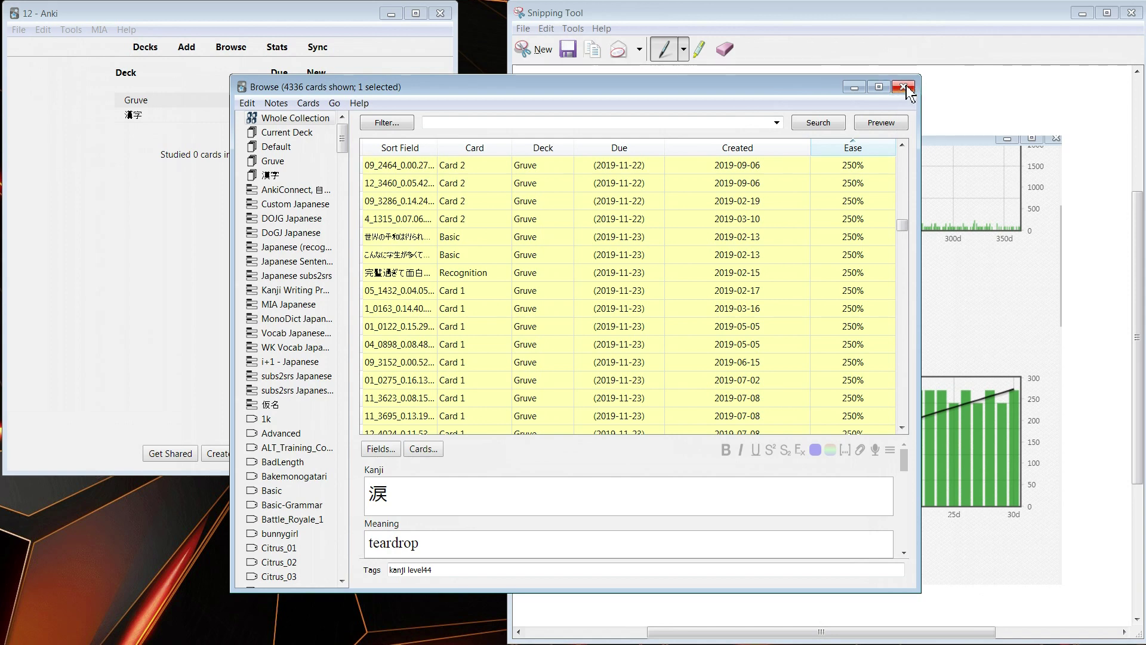
Step: Check the ease values of the cards with the earliest due dates and close the card browser
scroll(875, 249, down, 3)
drag(905, 233, 903, 158)
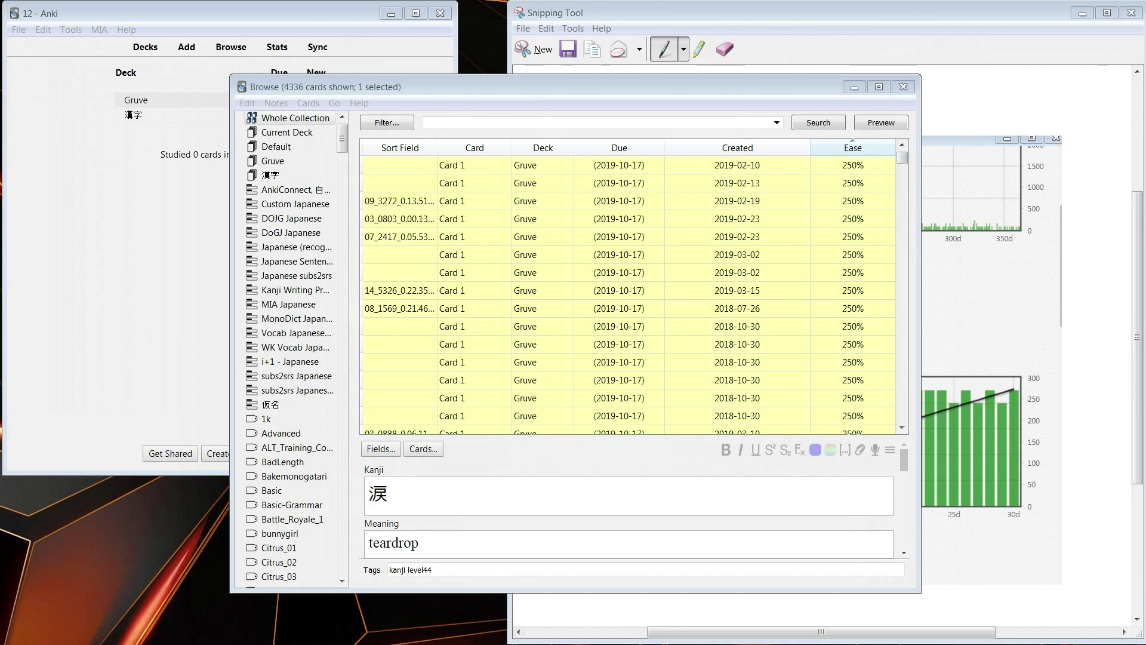
click(903, 87)
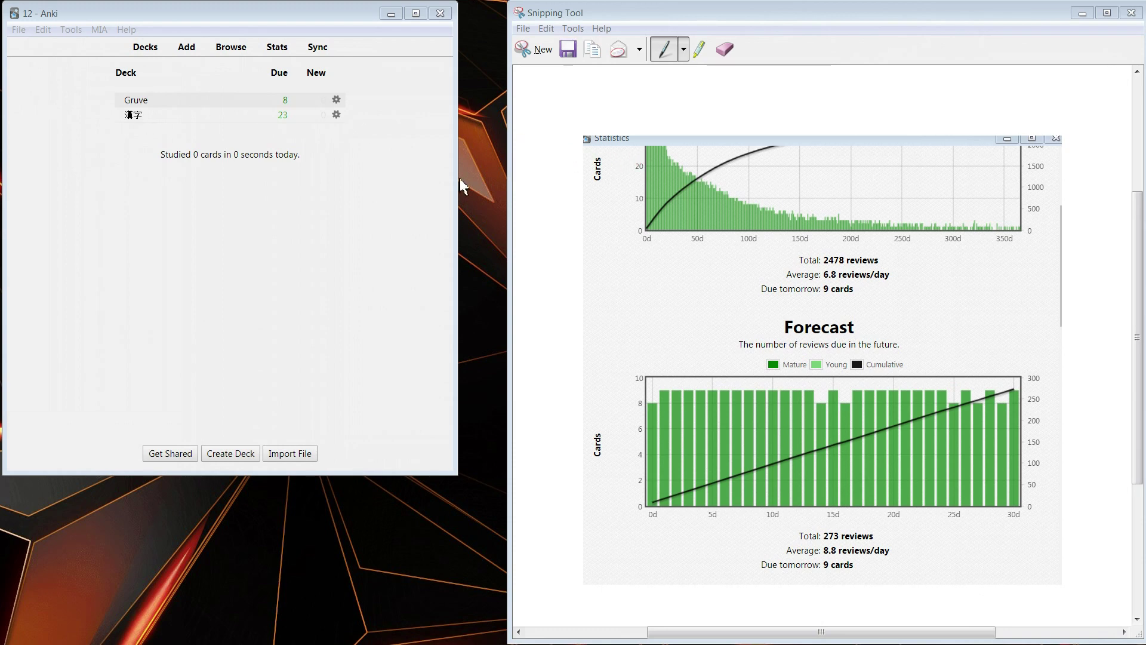
click(100, 30)
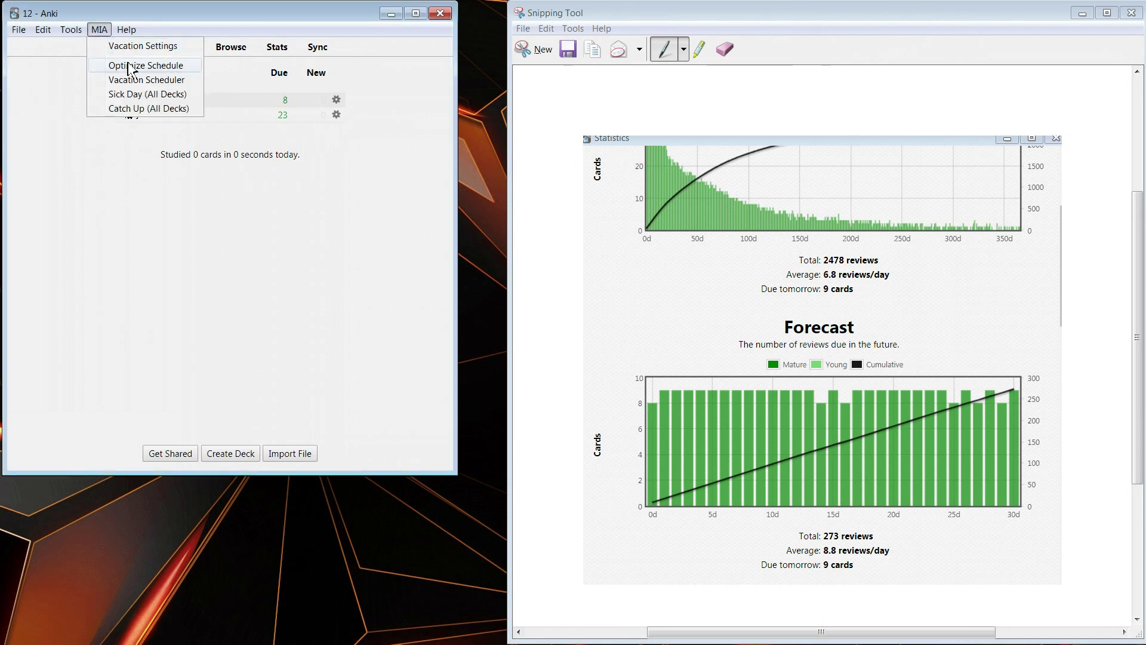
click(231, 261)
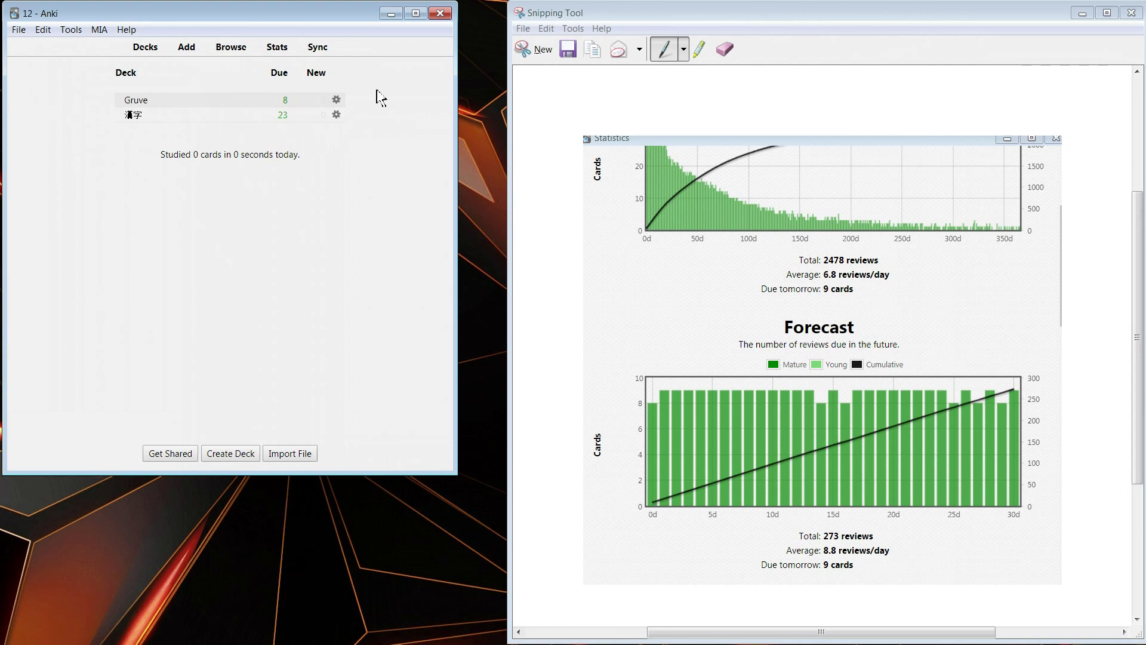
Step: Review the new interval in the Gruve deck's lapse options and close the options
click(336, 100)
click(359, 126)
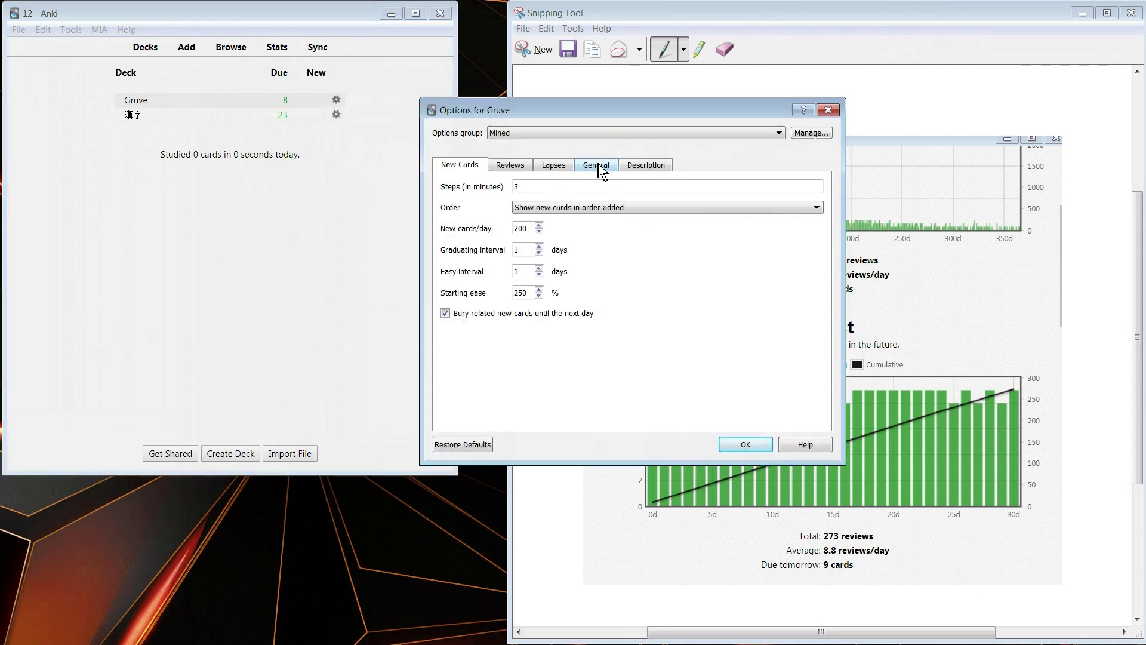
click(561, 171)
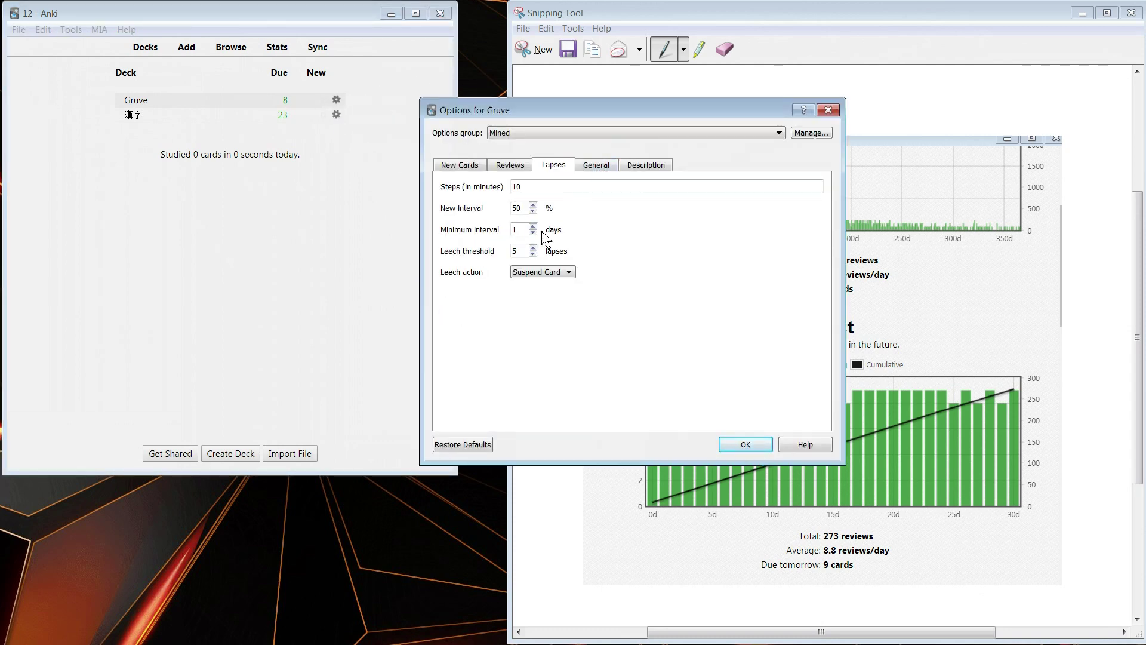
double_click(525, 209)
click(829, 111)
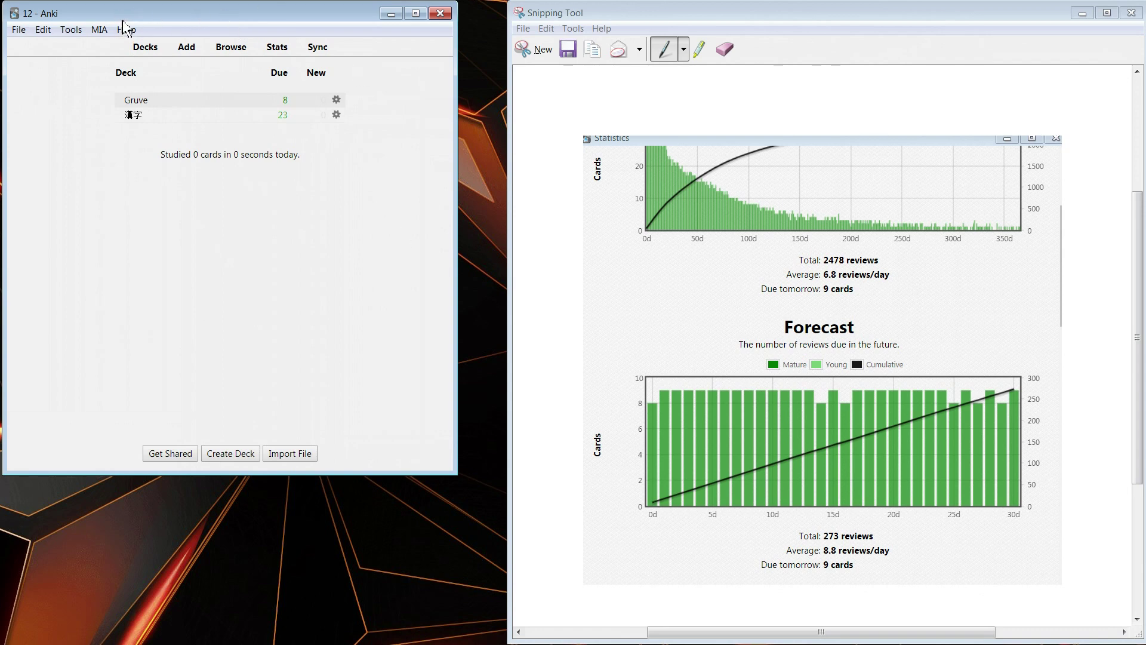
click(103, 29)
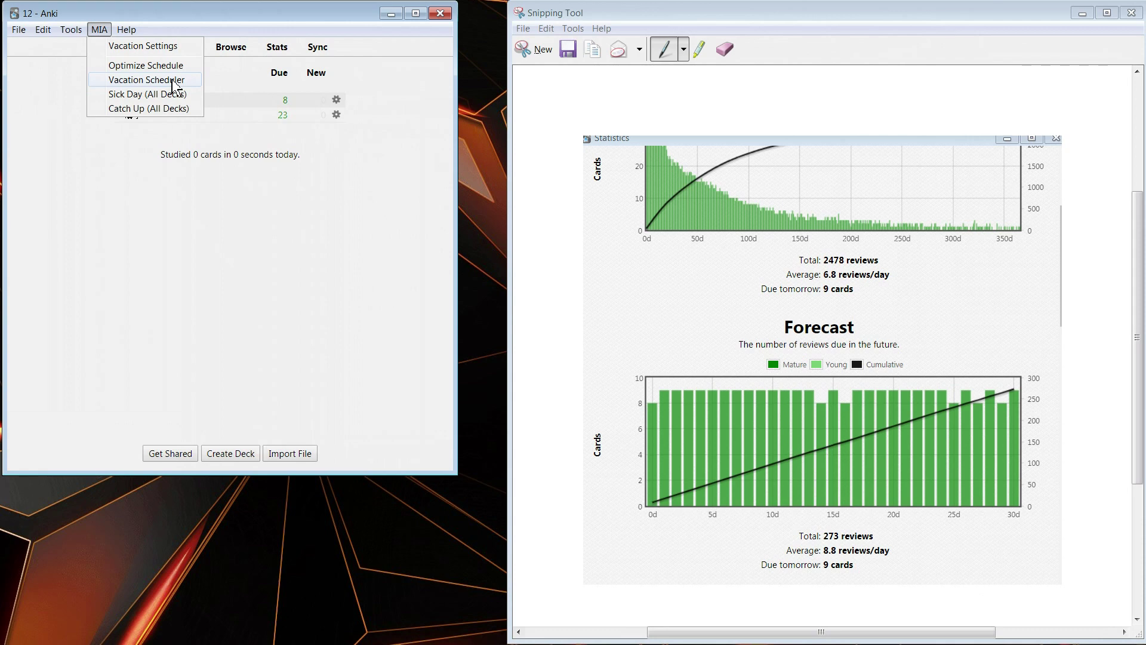
click(308, 231)
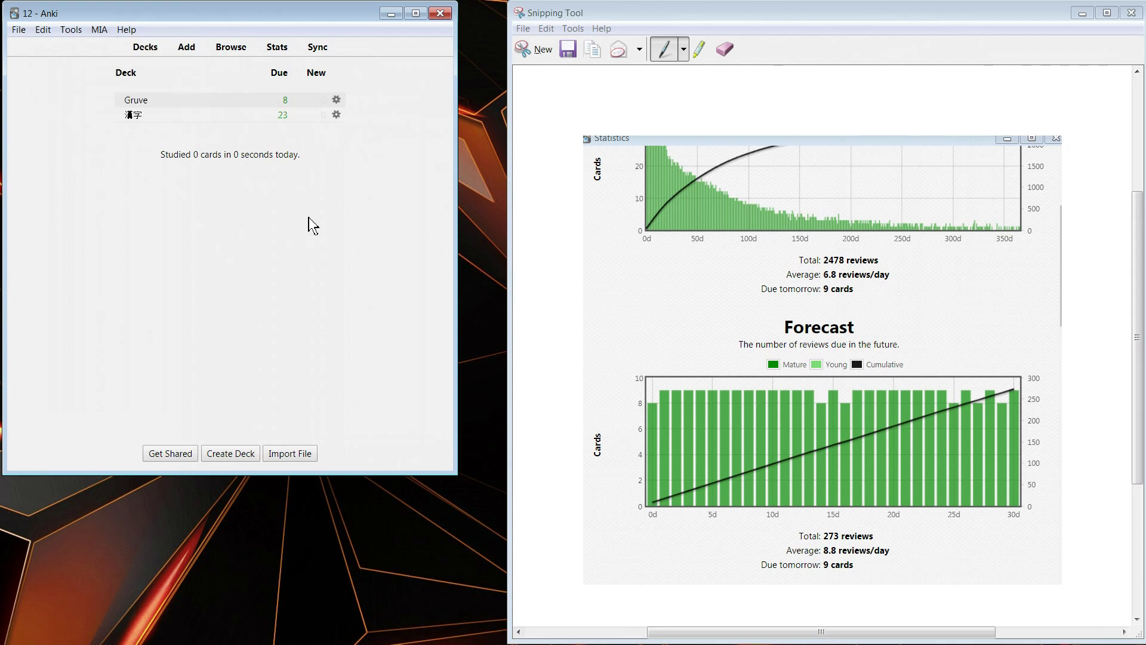
Step: Review the interval modifier in the Gruve deck's review options and close the options
click(336, 102)
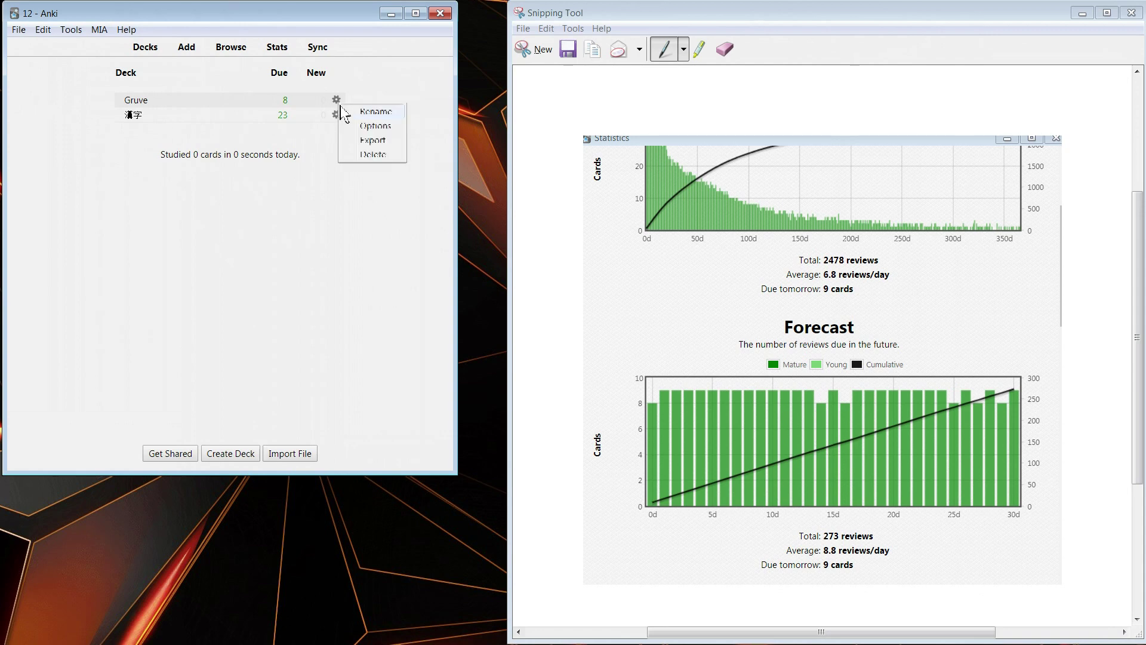
click(375, 126)
drag(525, 118, 321, 136)
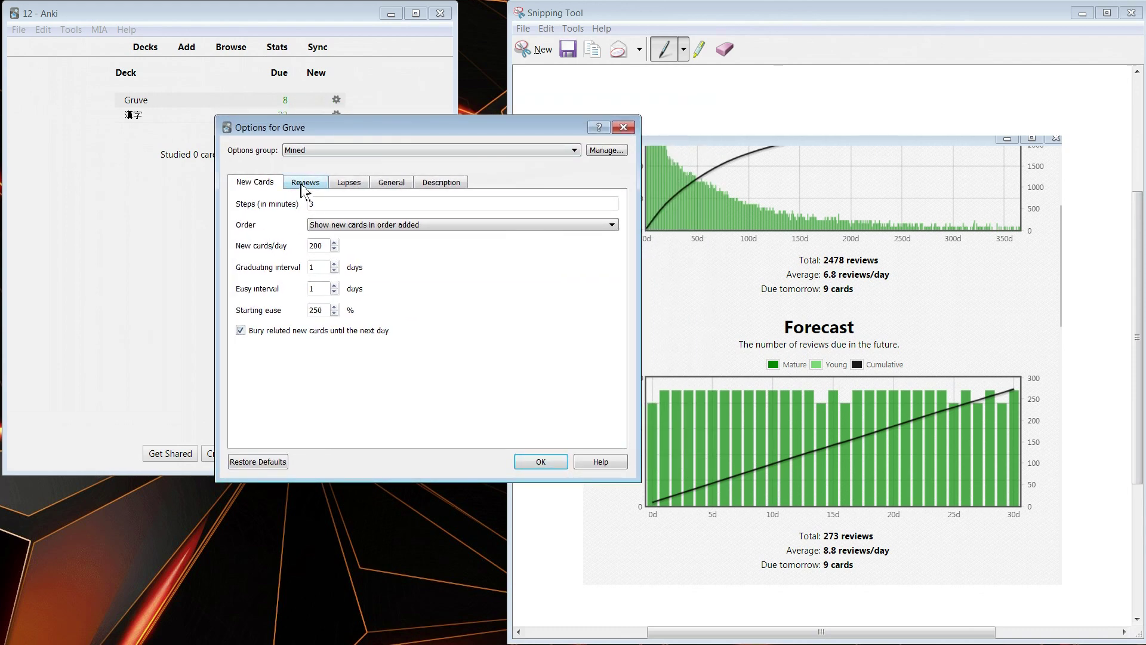
click(307, 183)
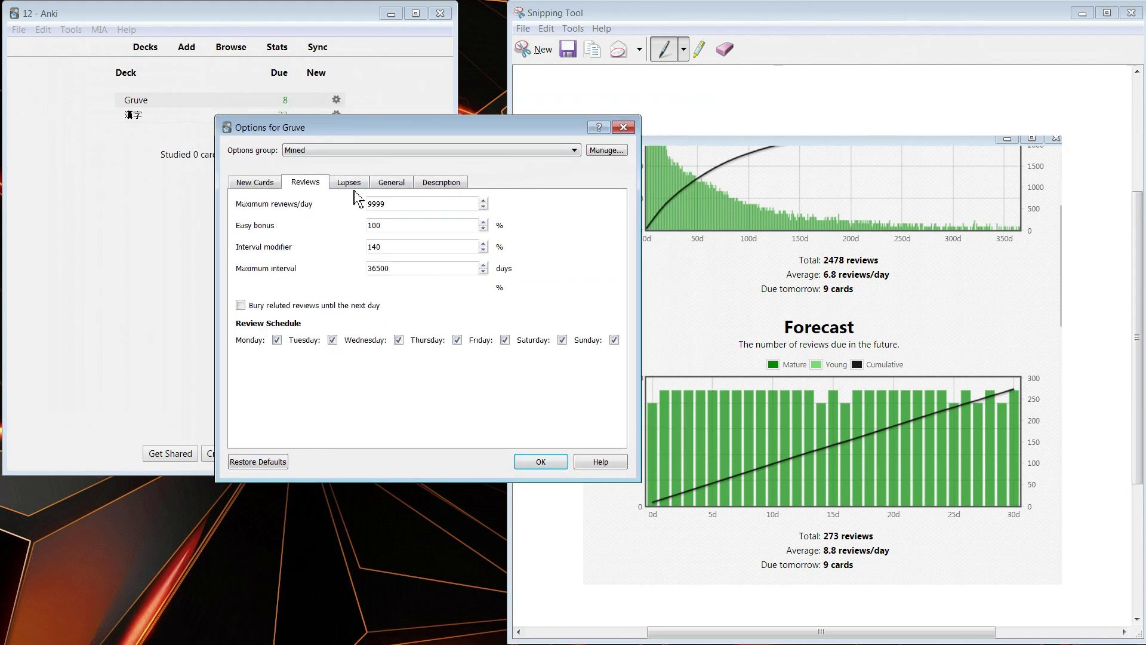
double_click(395, 247)
drag(486, 136, 373, 253)
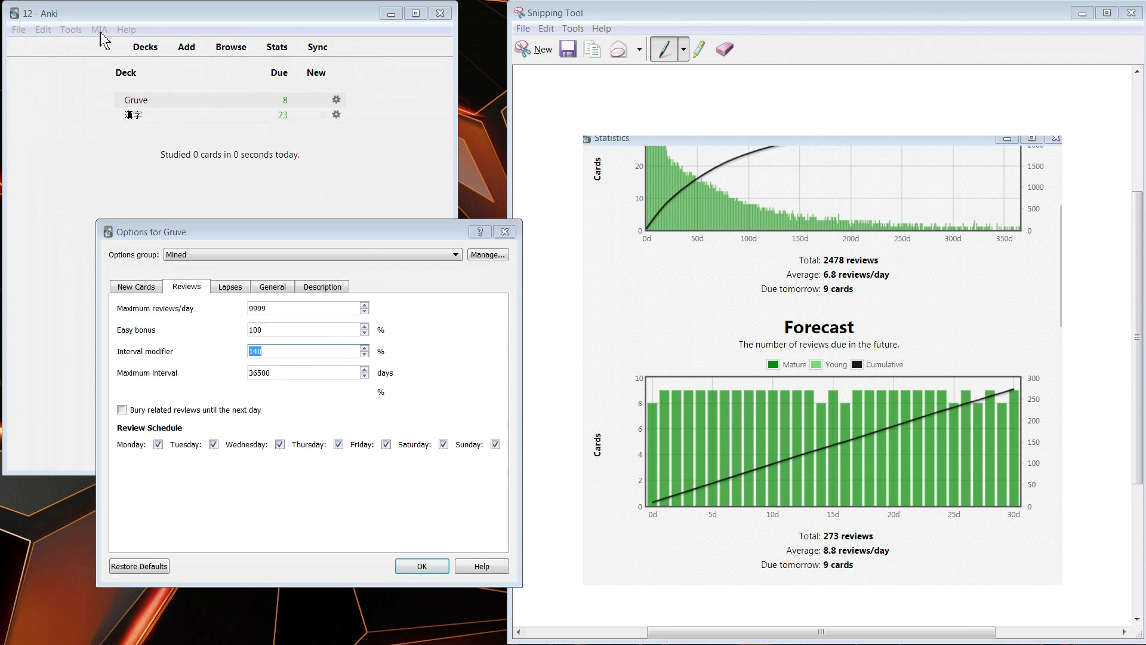
click(504, 231)
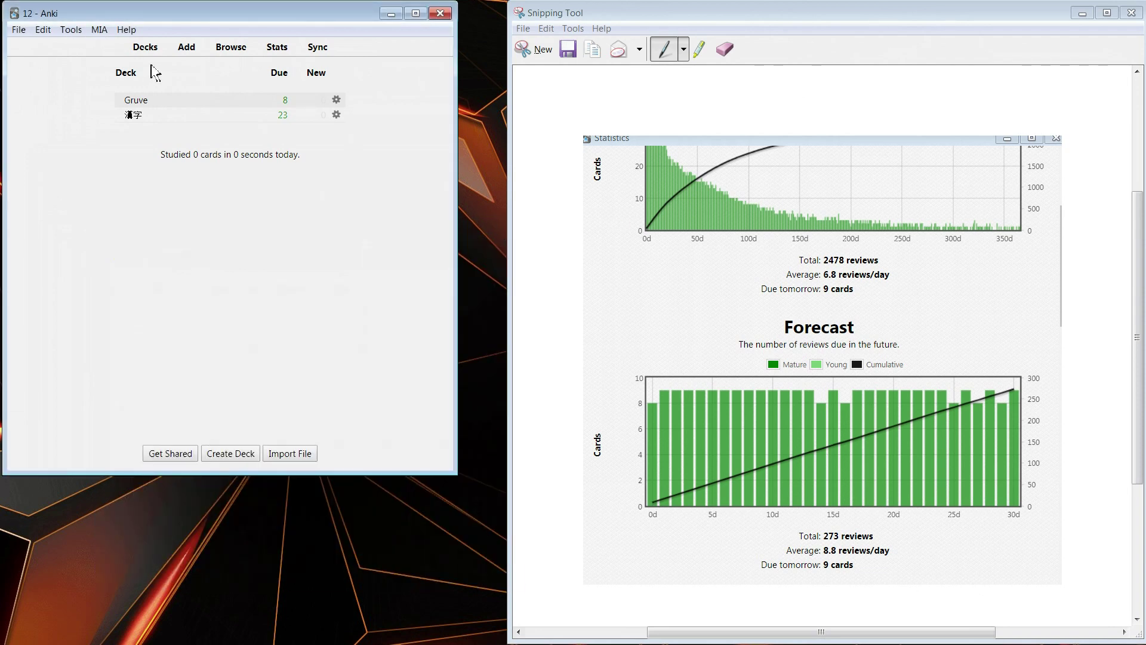
Step: Check the review balancing and ease options in MIA's Vacation Settings and close them
click(99, 29)
click(150, 46)
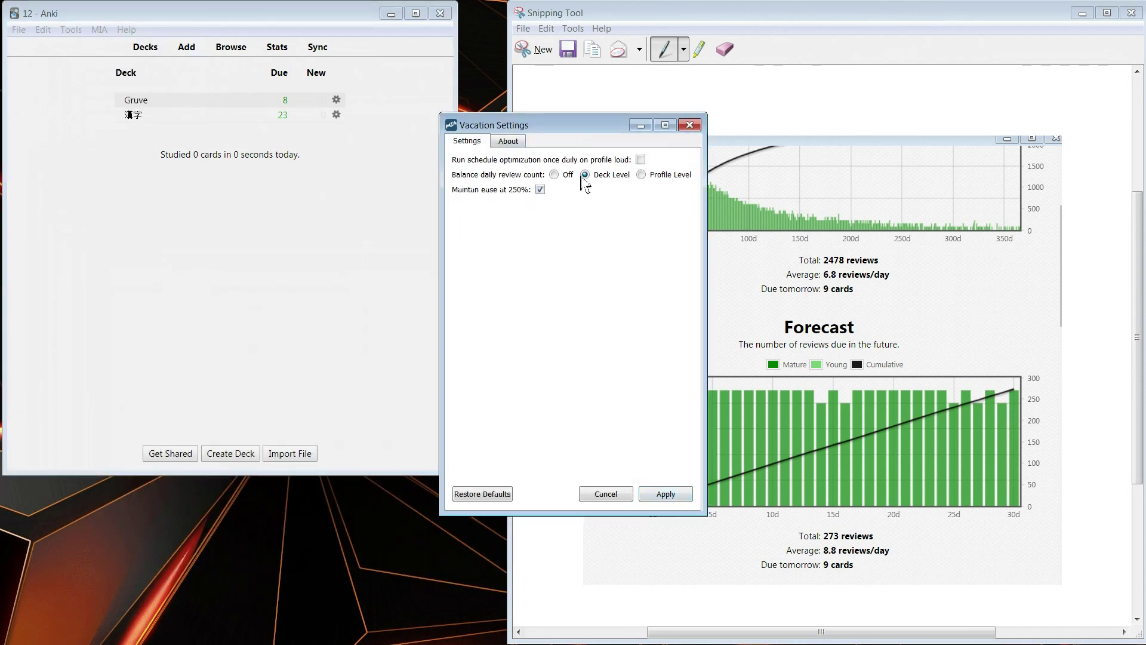
click(681, 127)
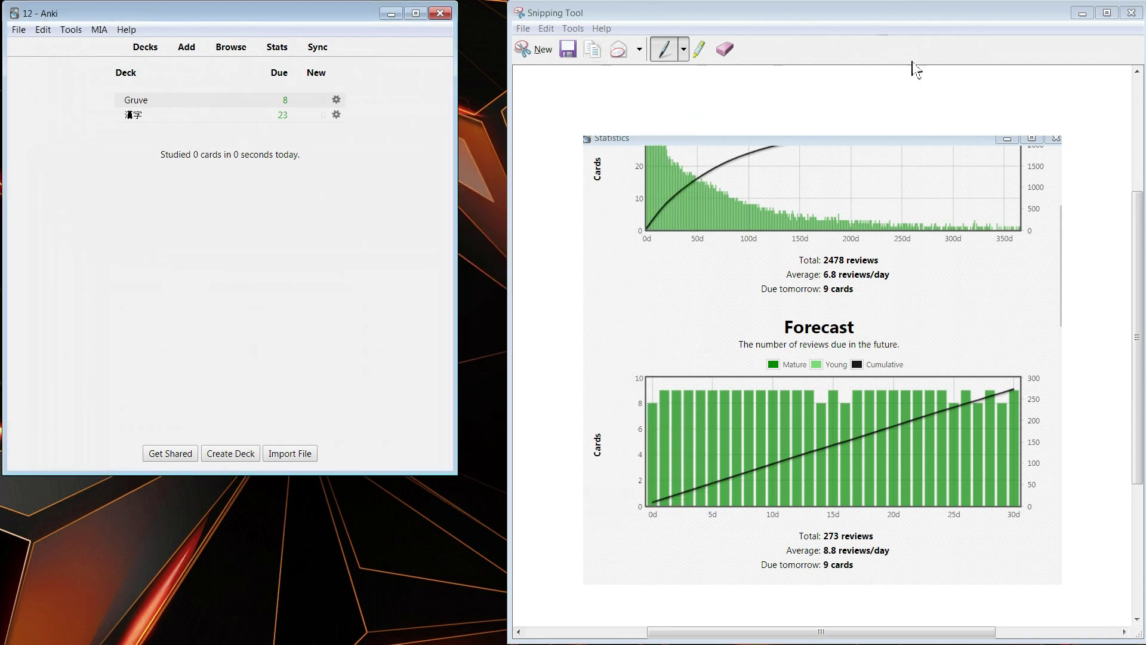
Step: Minimize the Snipping Tool and place Anki's statistics window beside the deck list
click(1082, 13)
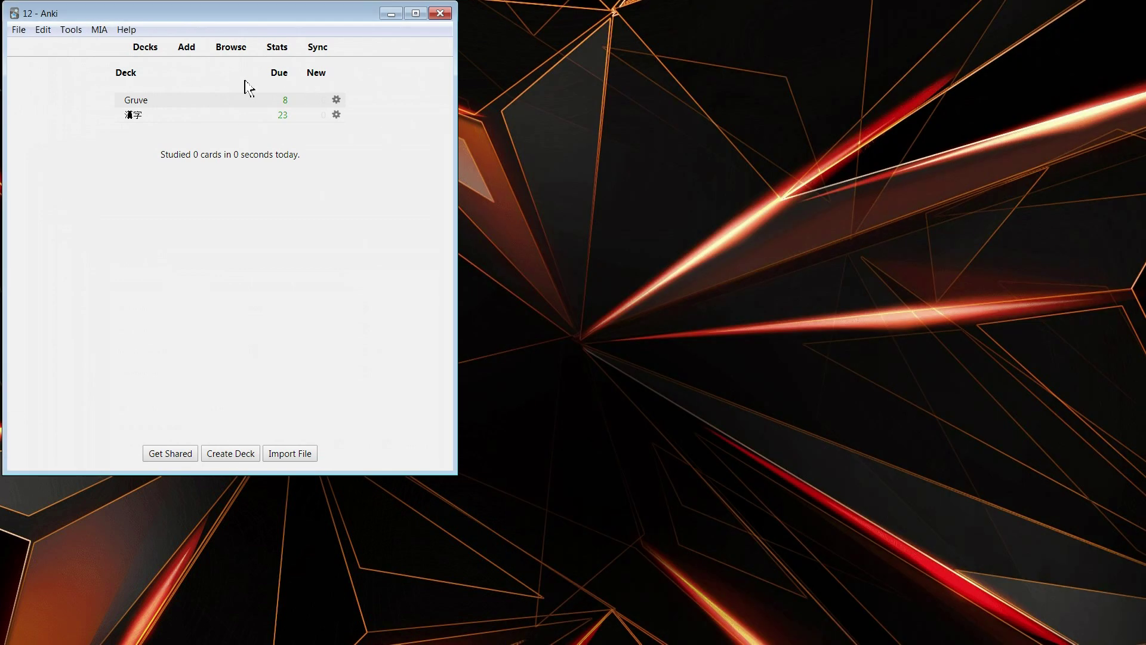
click(278, 48)
drag(609, 51, 751, 14)
scroll(708, 400, down, 3)
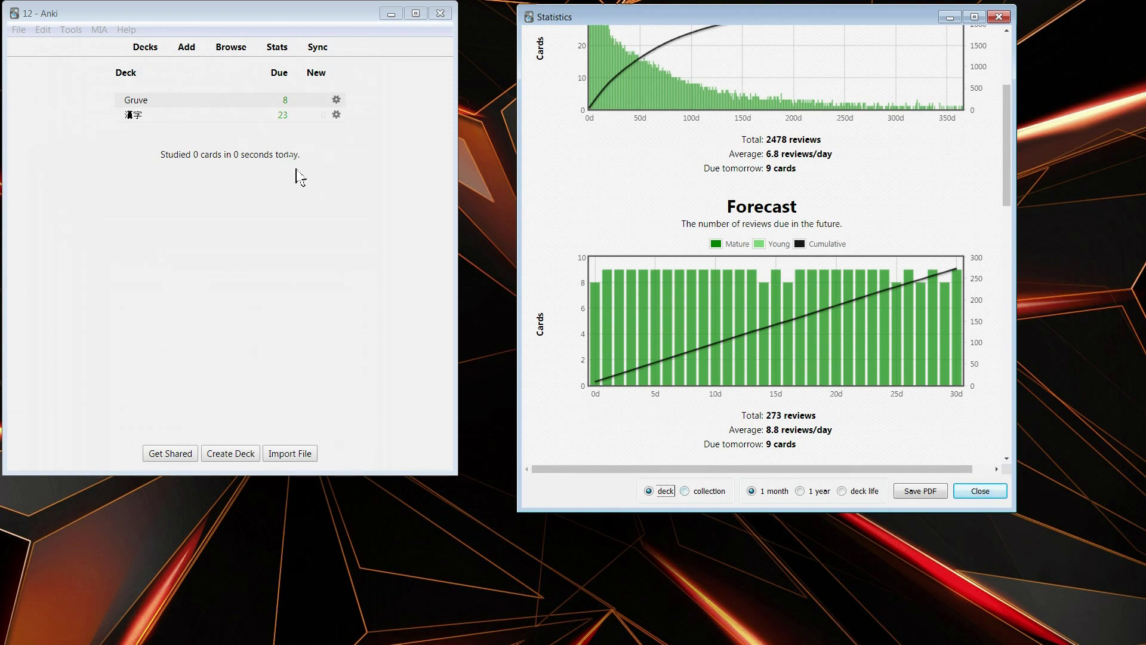
Step: Show the deck-level statistics with the Forecast graph and widen the statistics window to fit the graphs completely
click(664, 491)
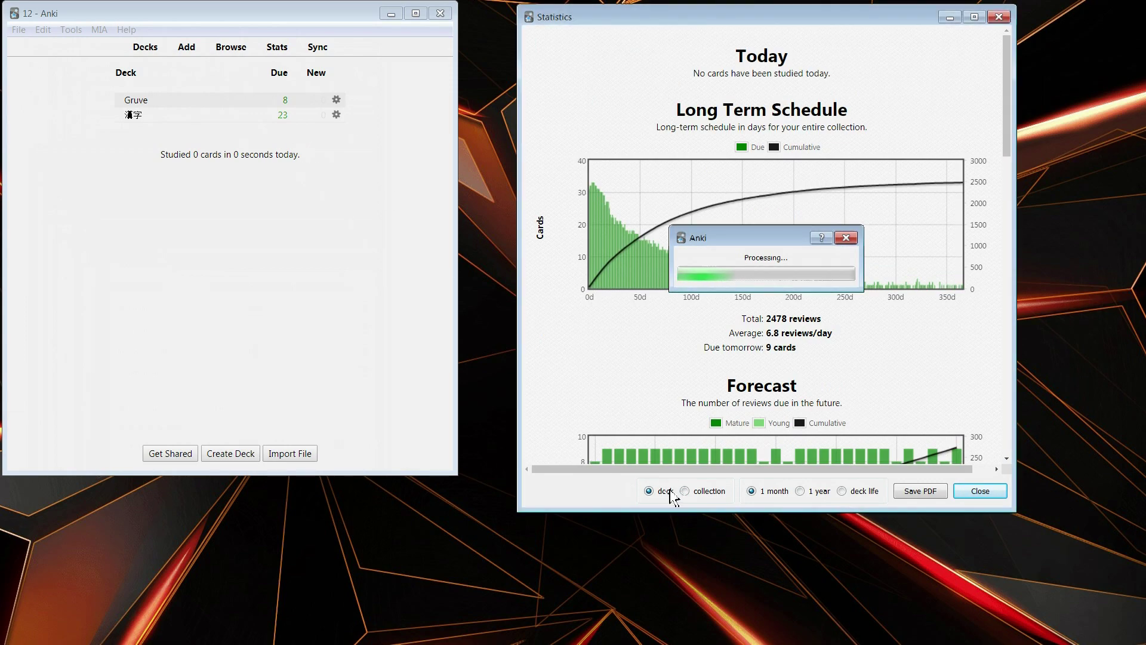
scroll(794, 272, down, 6)
scroll(777, 273, up, 4)
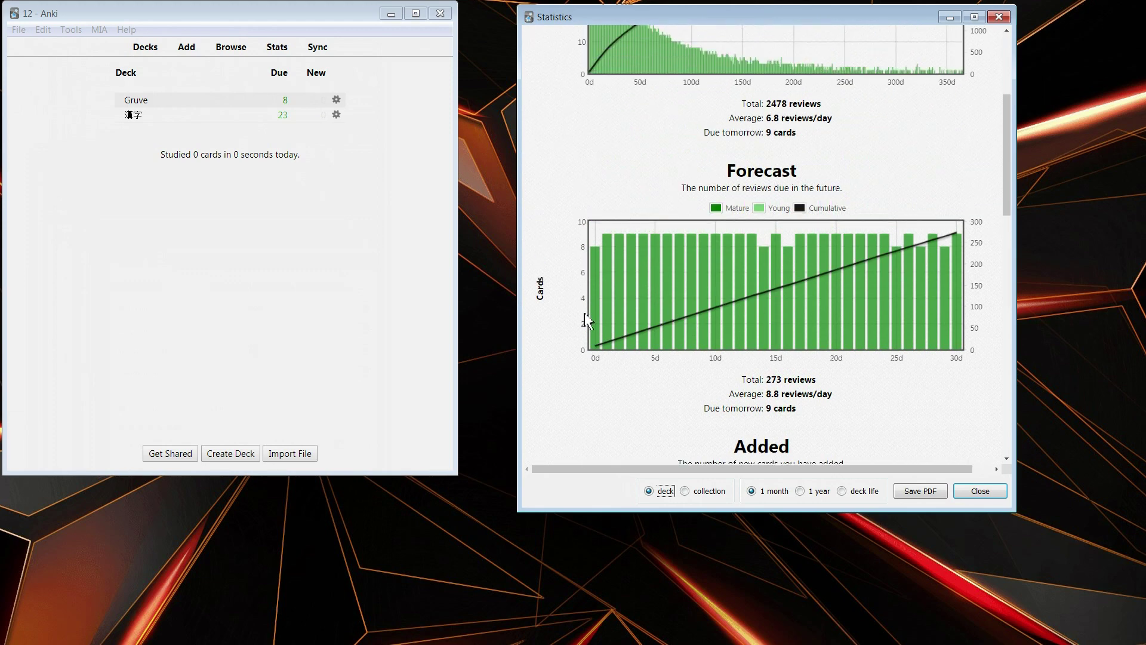
scroll(831, 355, up, 1)
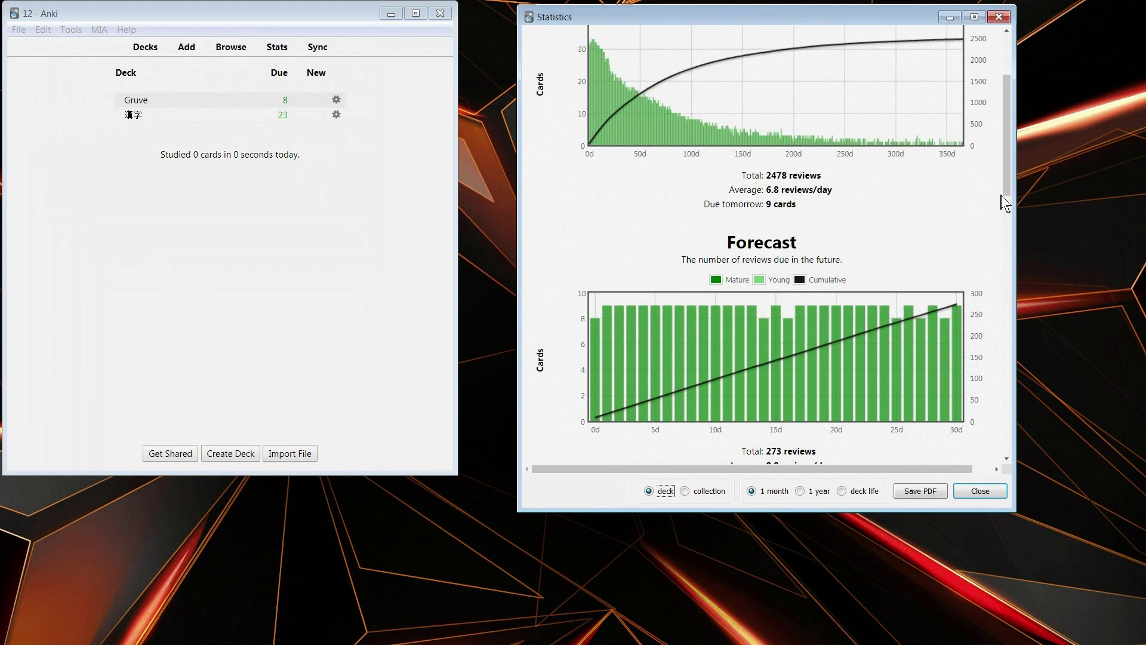
drag(1015, 194, 1123, 194)
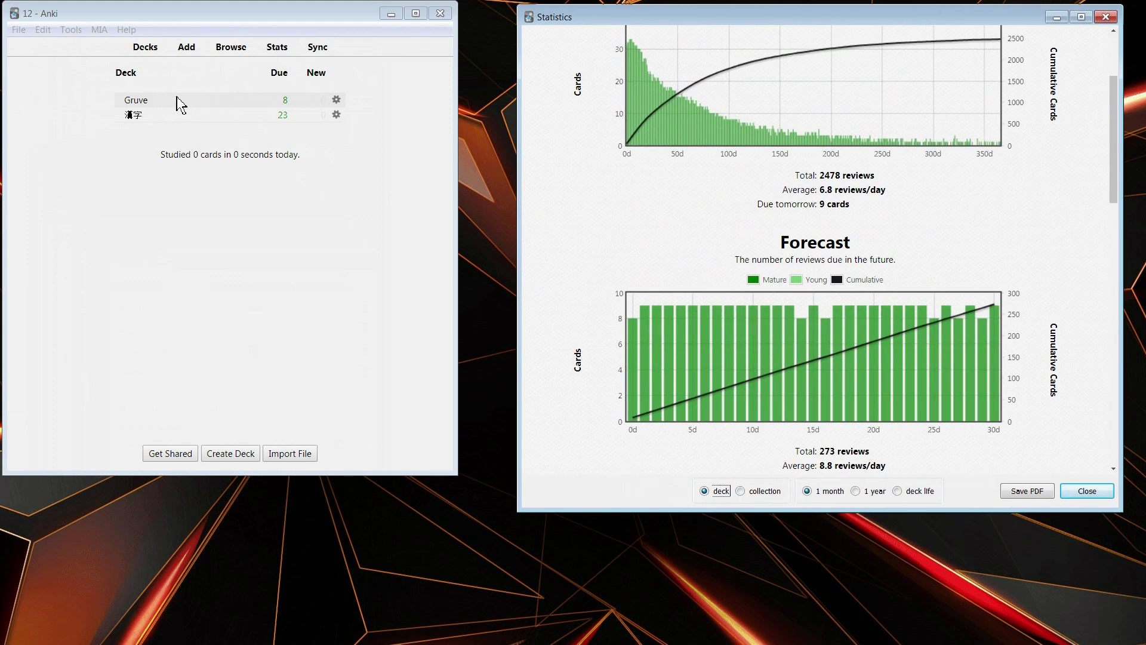
Step: Open the Gruve deck's review options and move the options window up over the deck list
click(99, 30)
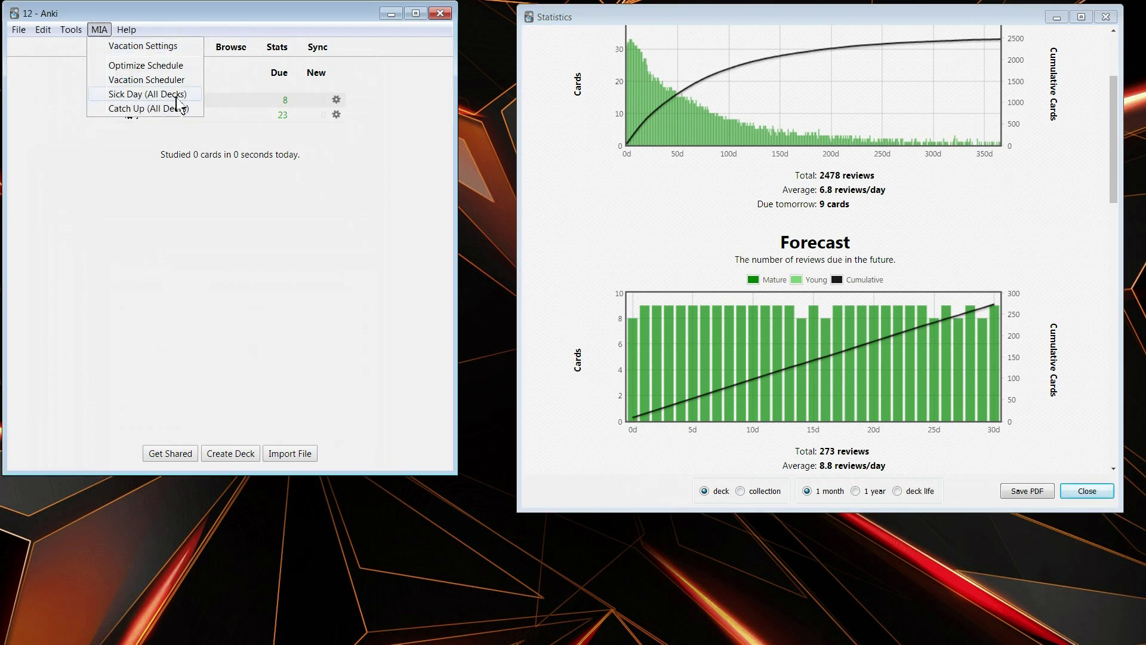
click(335, 100)
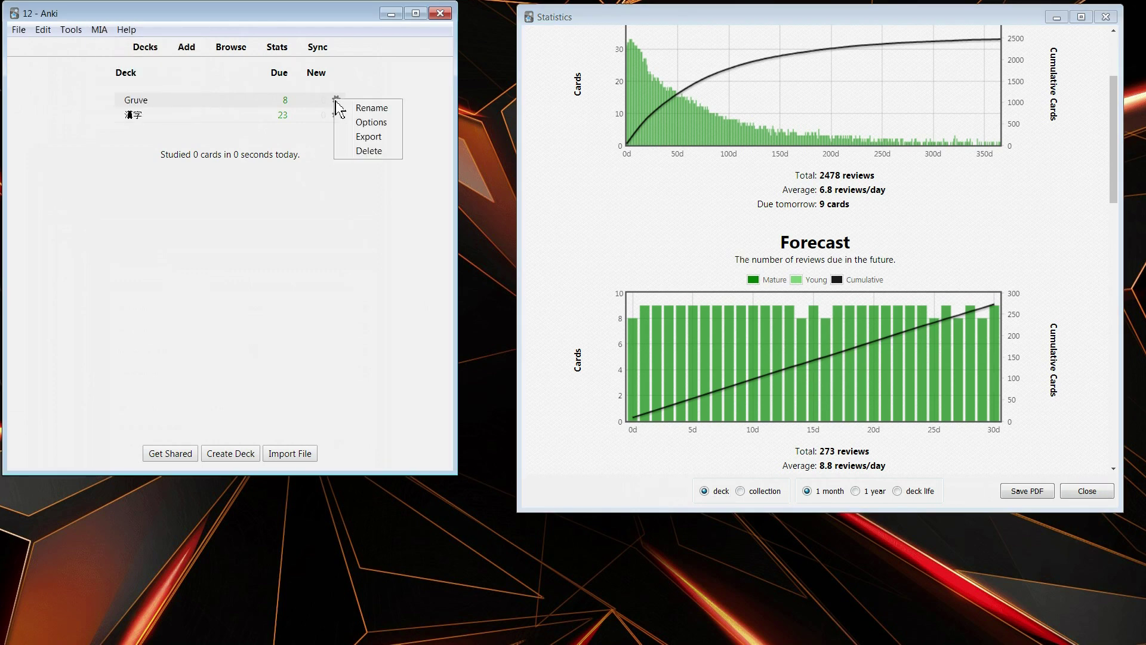
click(384, 123)
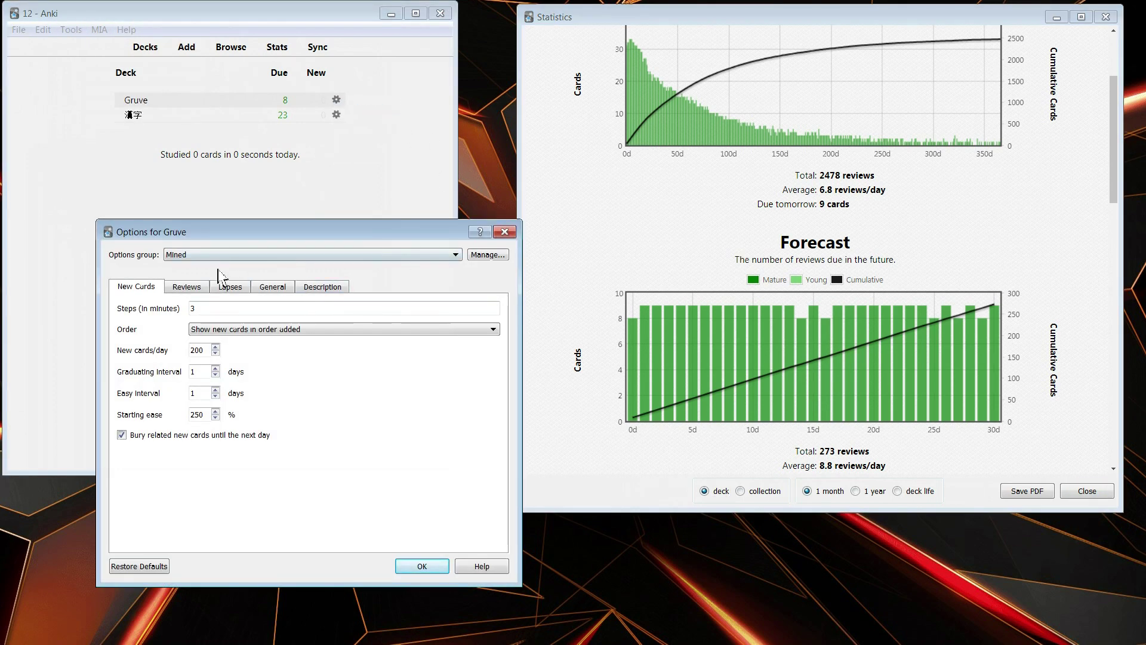
click(236, 289)
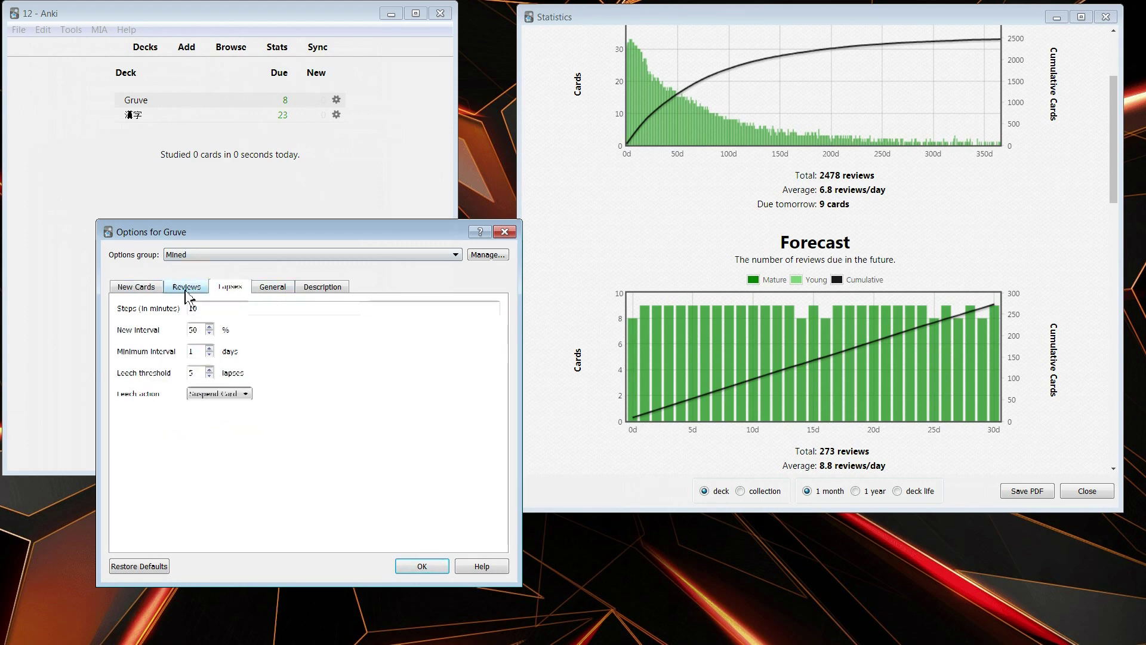
click(189, 293)
double_click(264, 351)
drag(350, 236, 306, 156)
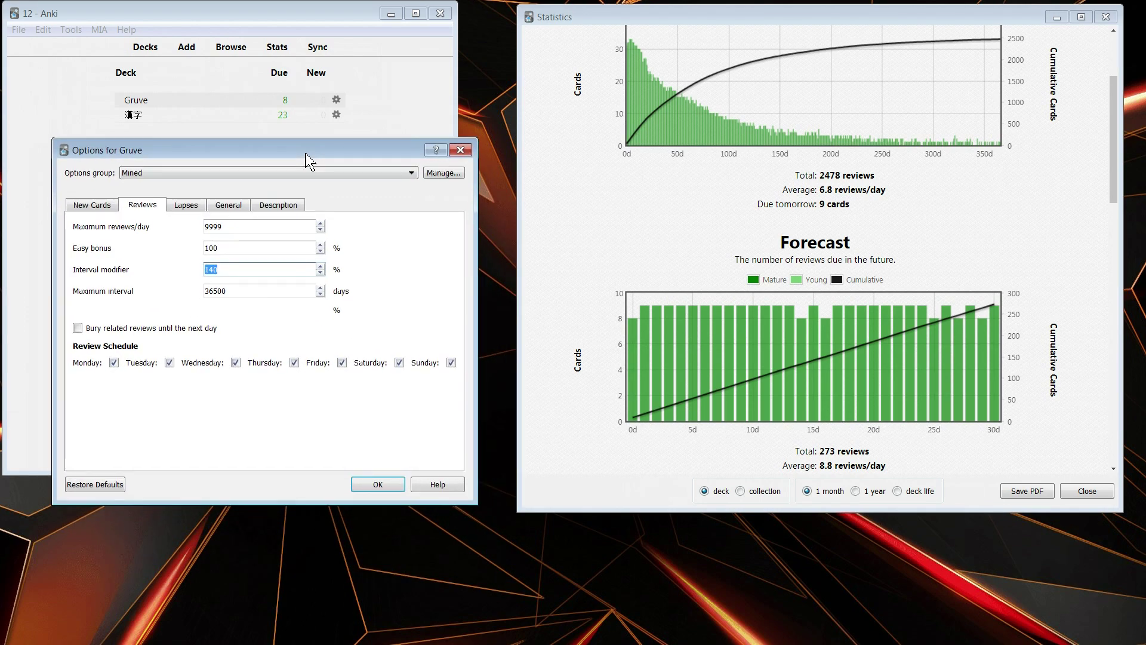
click(234, 268)
drag(226, 269, 206, 272)
key(BackSpace)
text(140)
drag(233, 271, 173, 270)
click(222, 273)
drag(236, 269, 154, 270)
click(242, 268)
drag(239, 269, 150, 267)
click(230, 273)
drag(230, 273, 179, 270)
click(222, 271)
click(242, 270)
drag(228, 272, 194, 270)
Step: Set the Gruve deck's interval modifier to 100% and save the options
click(232, 269)
double_click(241, 269)
text(100)
click(385, 484)
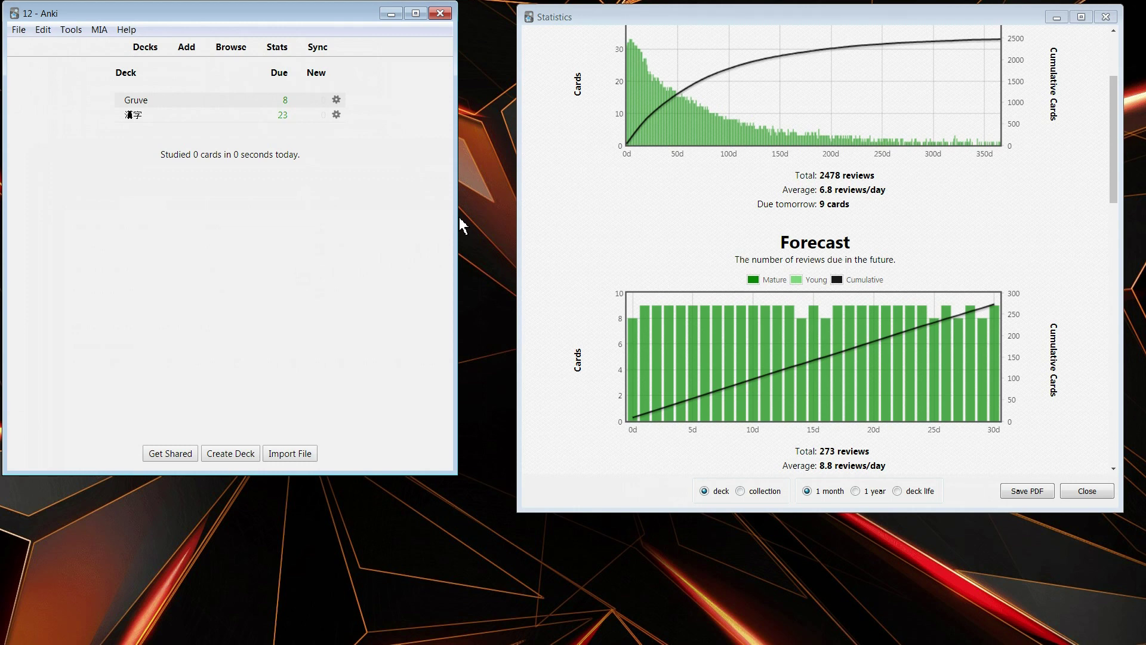
Step: Recheck the lapse and review options of the Gruve deck, including the interval modifier, and close them
click(848, 162)
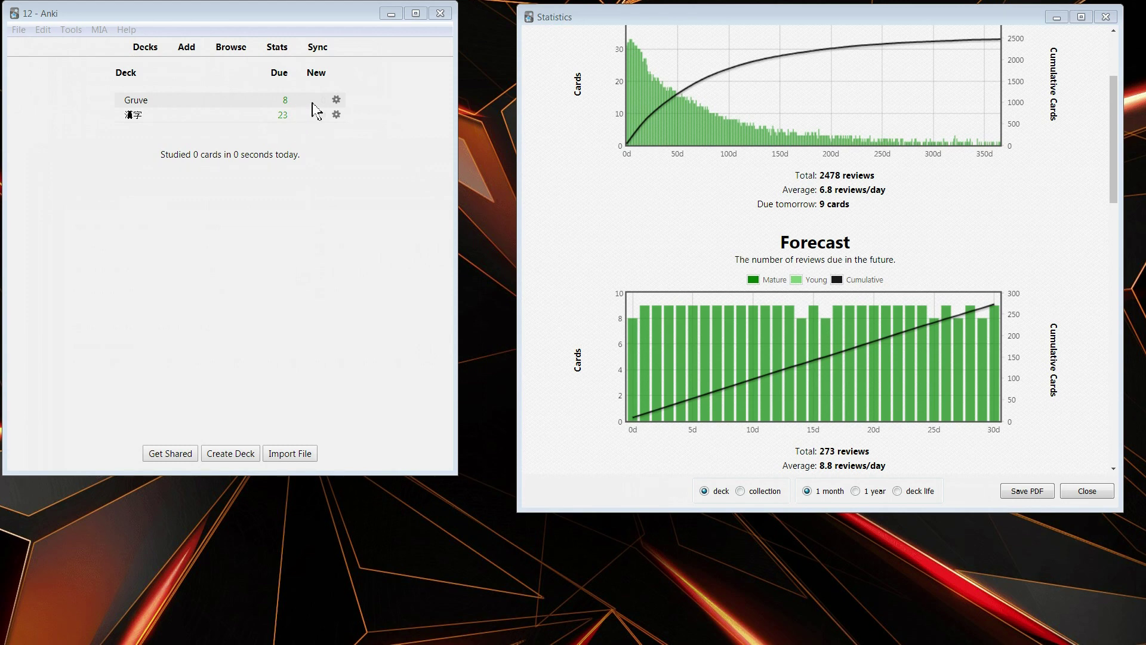
click(331, 98)
click(336, 99)
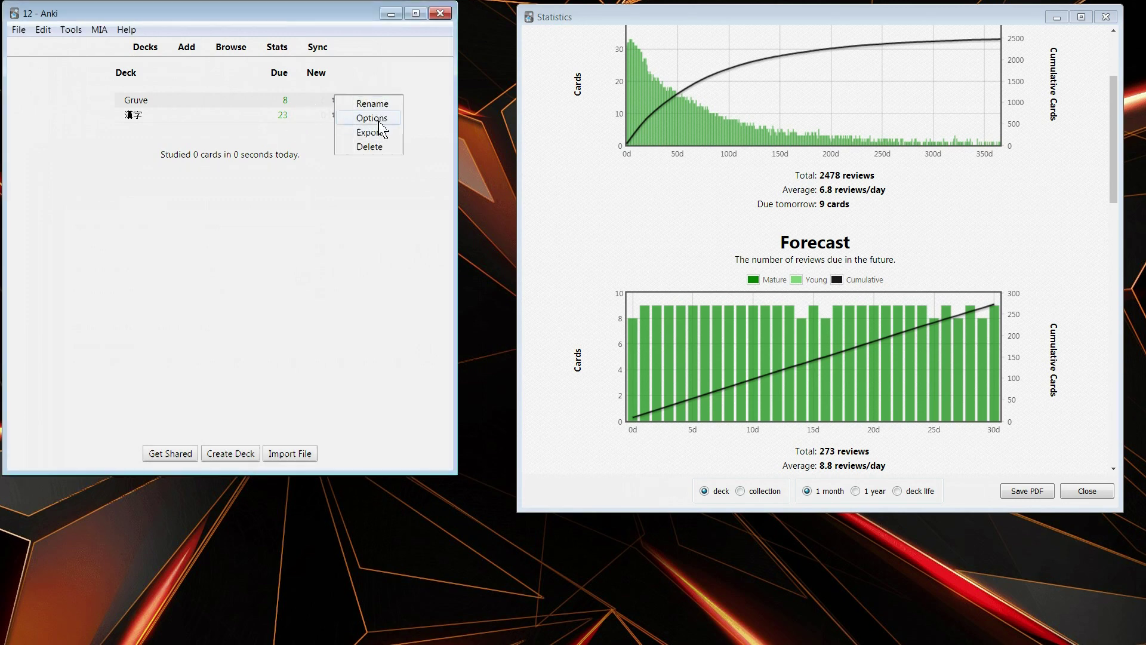
click(377, 117)
click(182, 206)
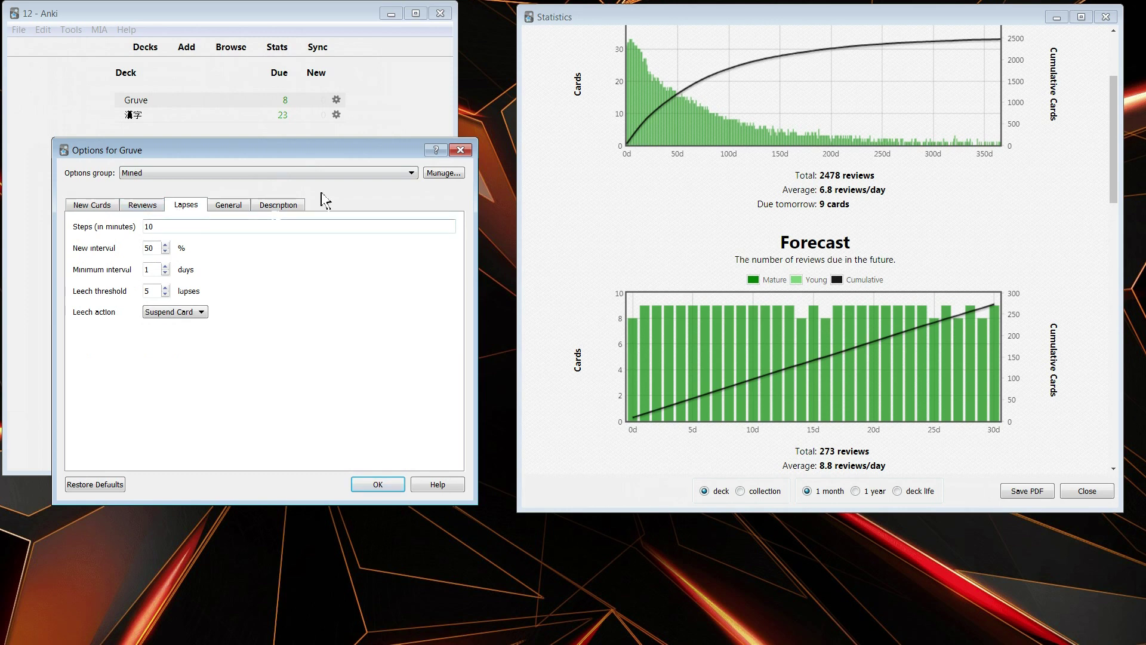
click(124, 204)
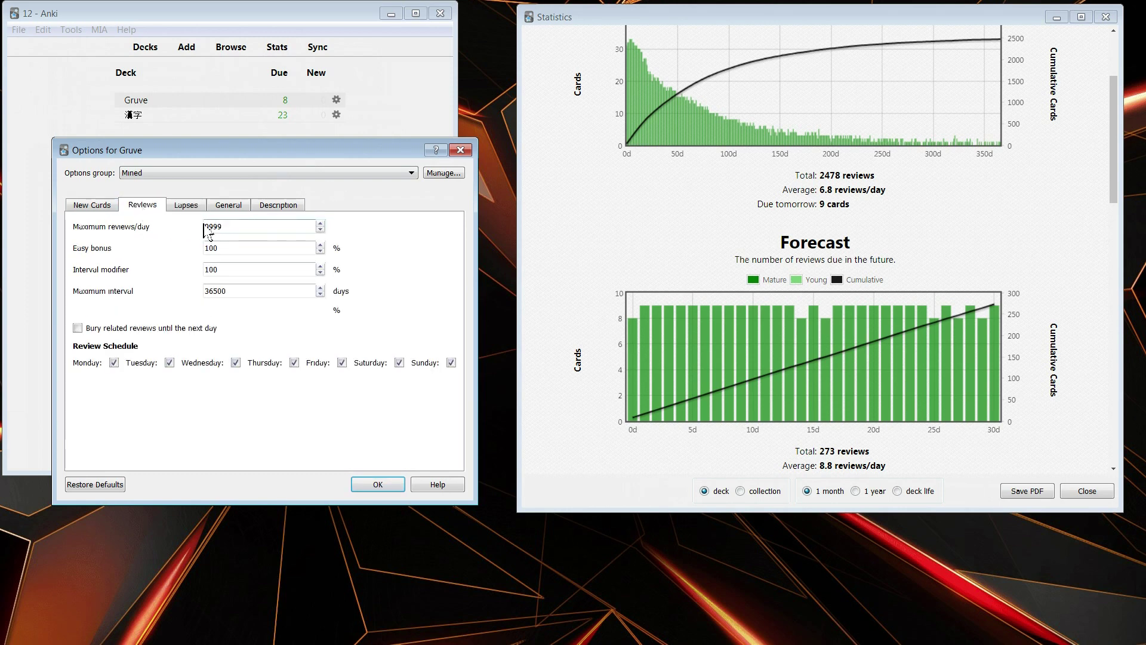
click(464, 152)
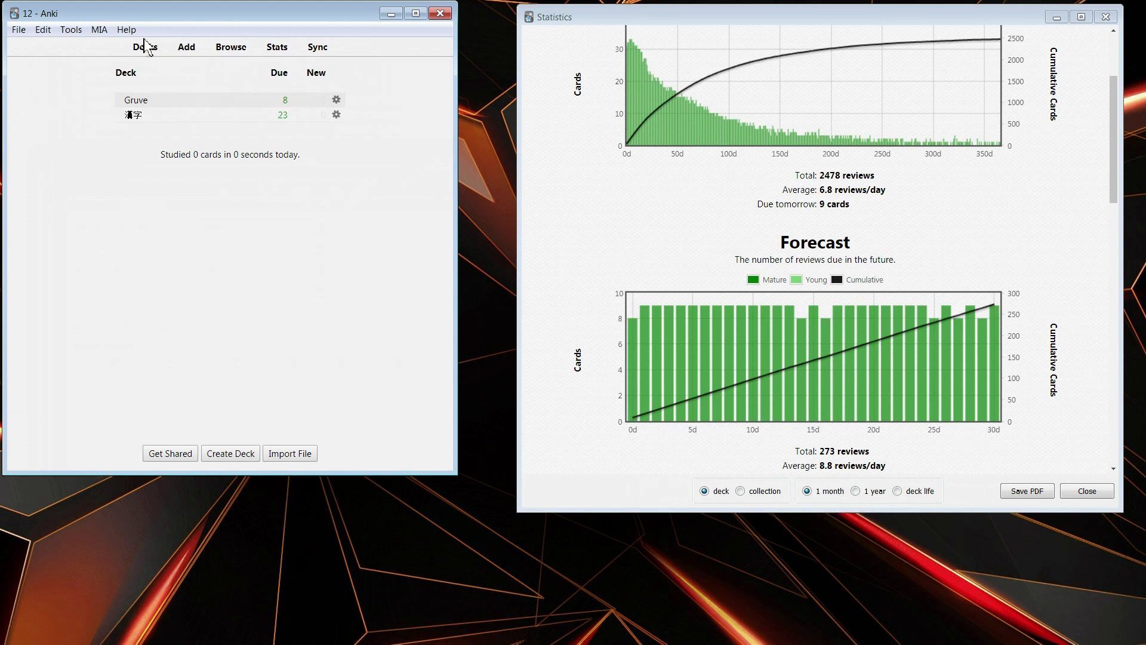
Step: Run MIA's Optimize Schedule on the collection
click(97, 30)
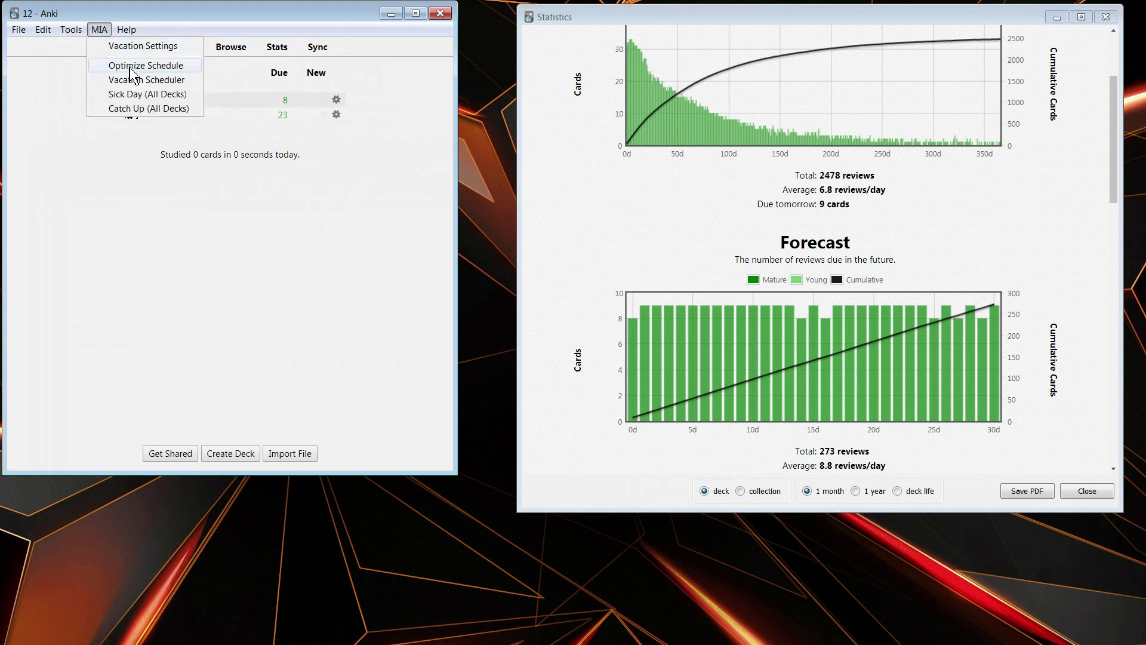
click(130, 67)
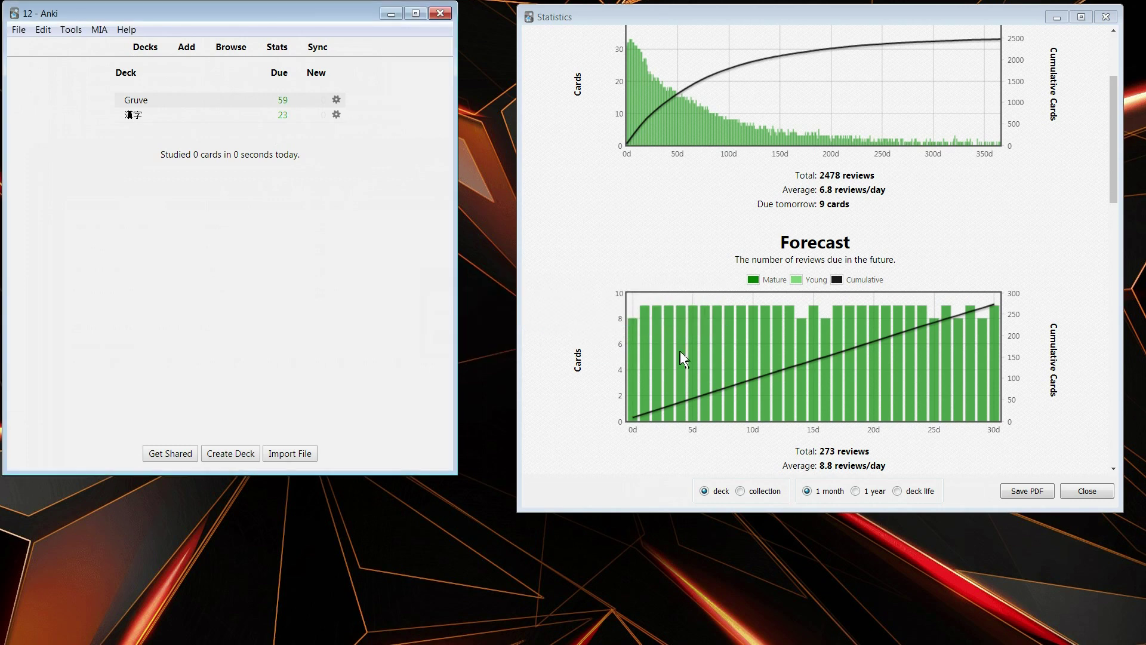
Step: Refresh the deck statistics, and set the Gruve deck's interval modifier to 160% in its review options
click(721, 491)
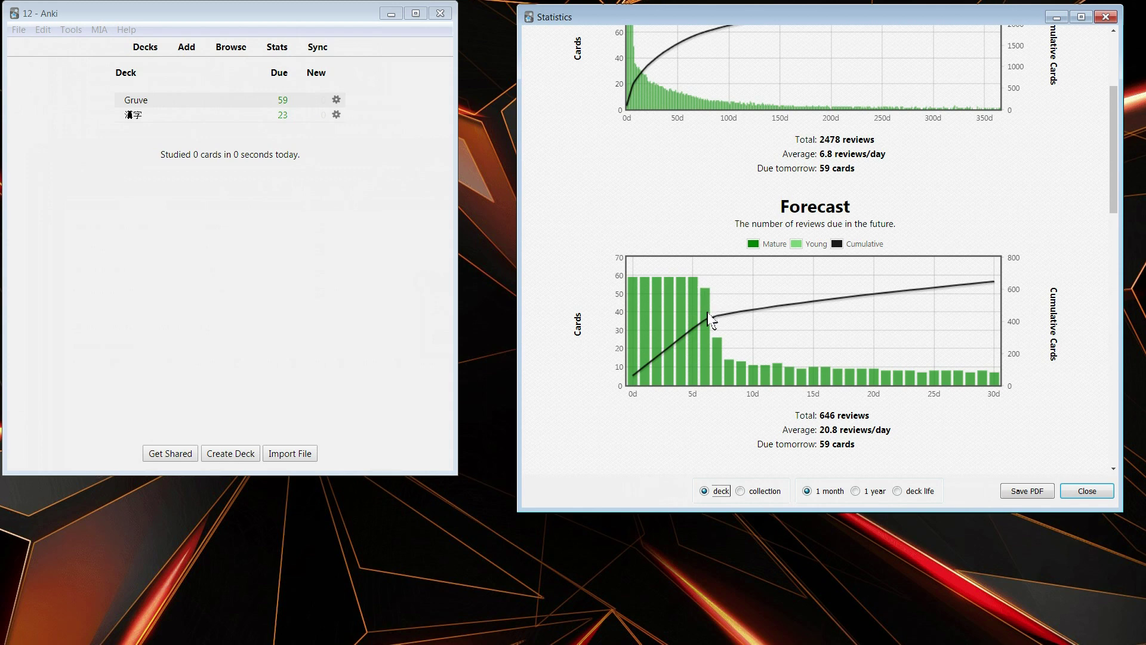
click(99, 30)
click(341, 107)
click(338, 102)
click(368, 122)
click(158, 205)
drag(239, 265, 5, 272)
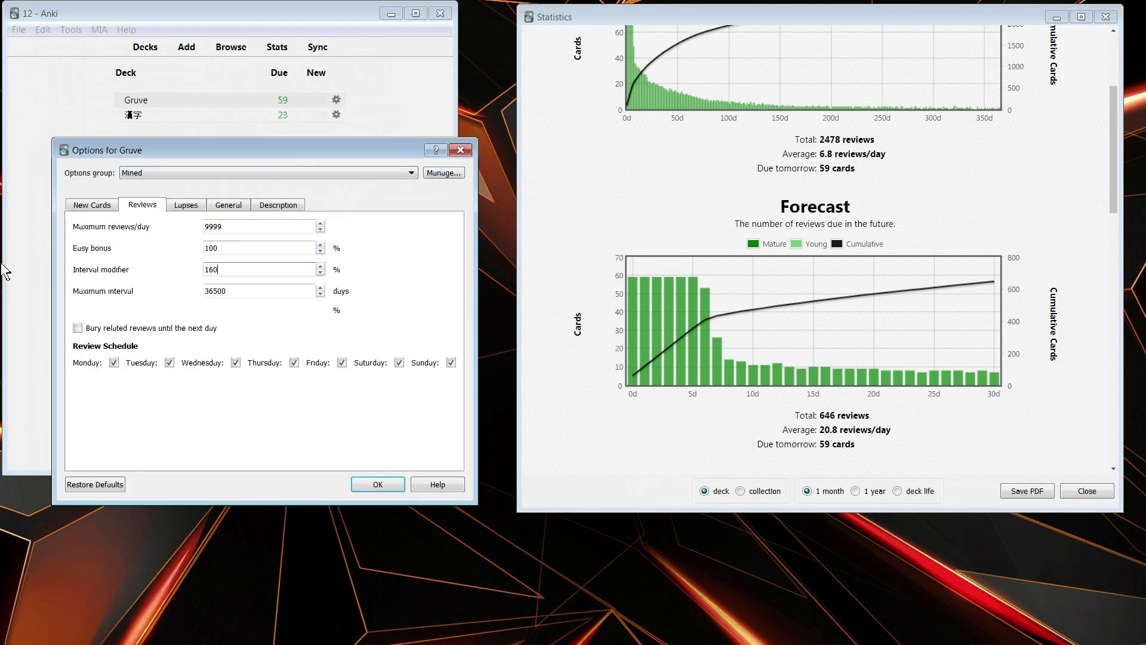
click(392, 485)
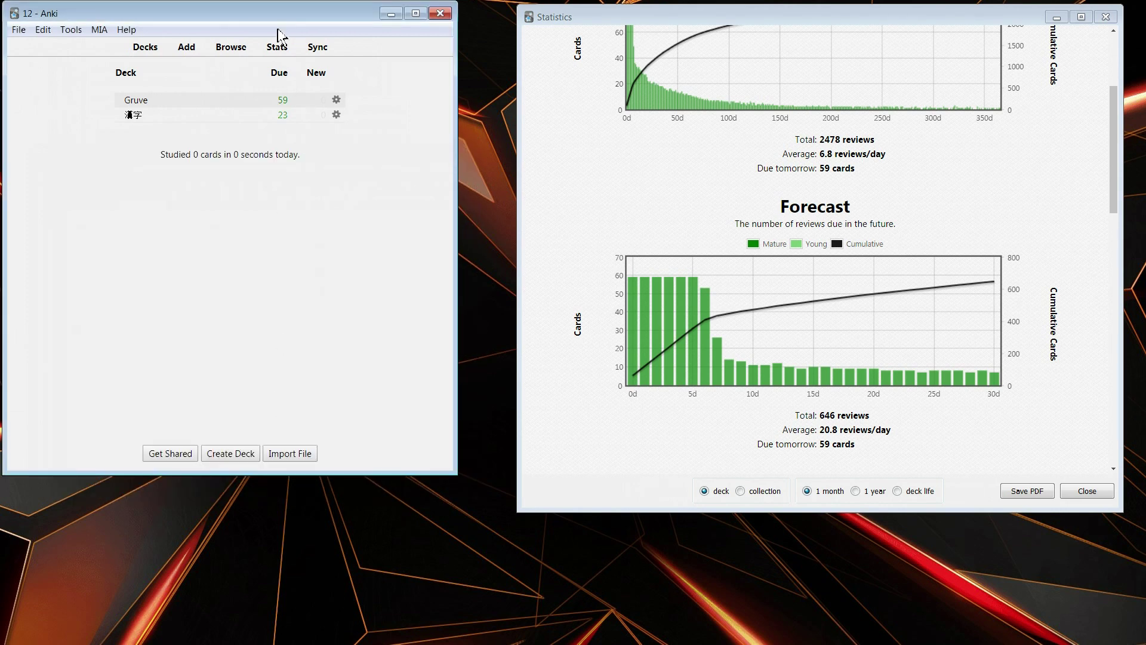
Step: Run MIA's Optimize Schedule with the 160% interval modifier
click(43, 30)
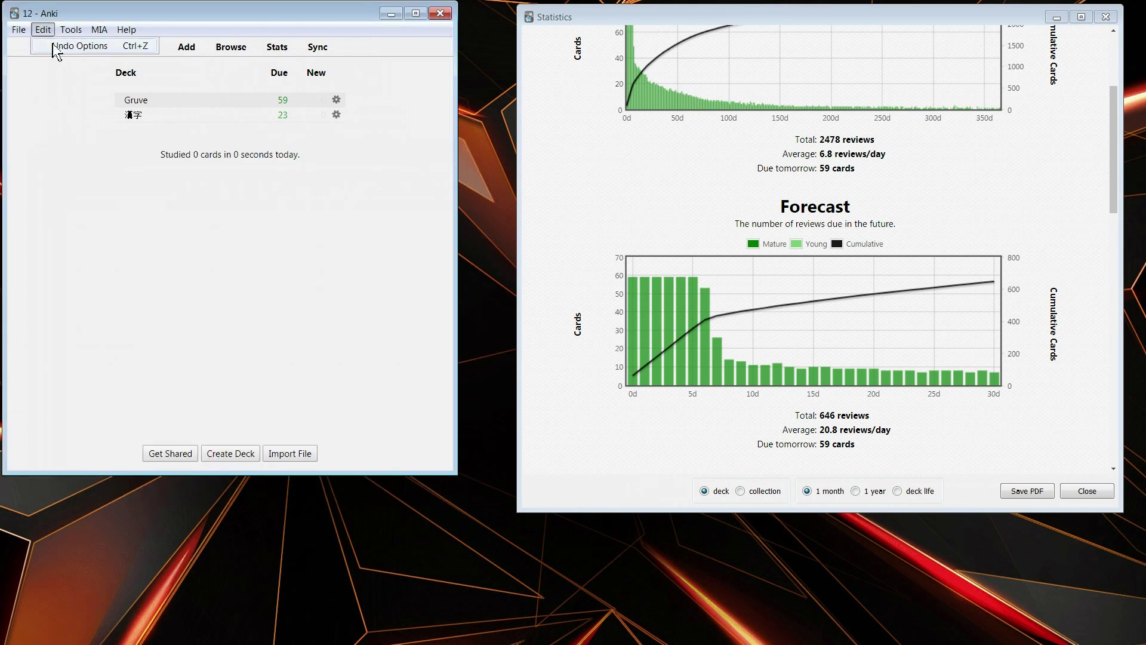
mouse_move(99, 29)
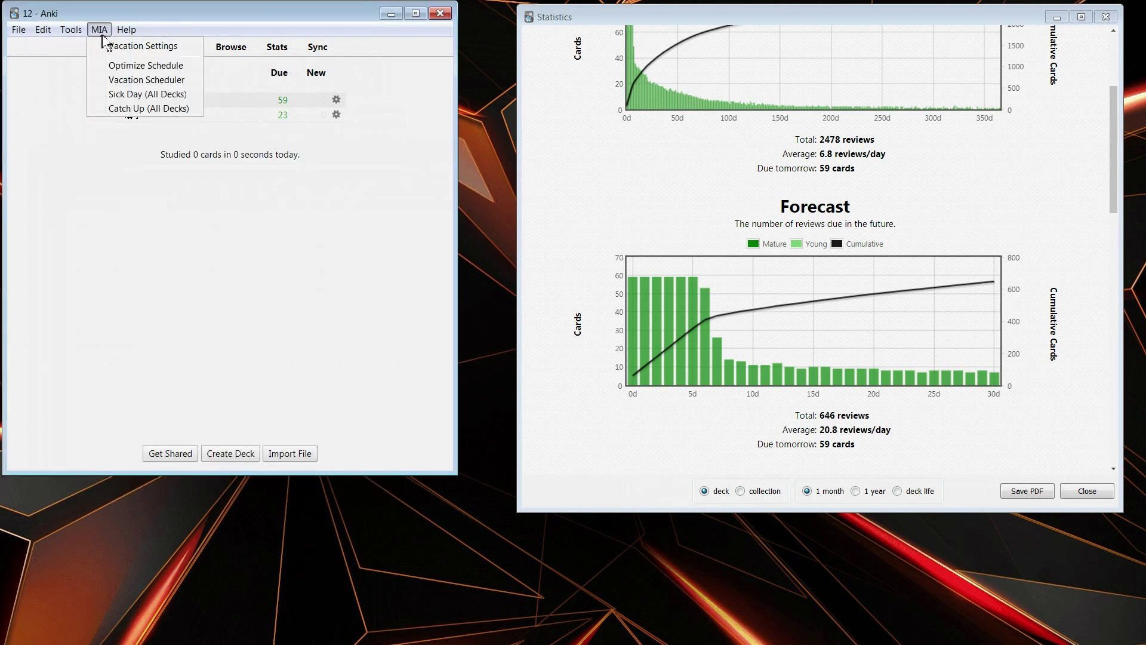
click(156, 67)
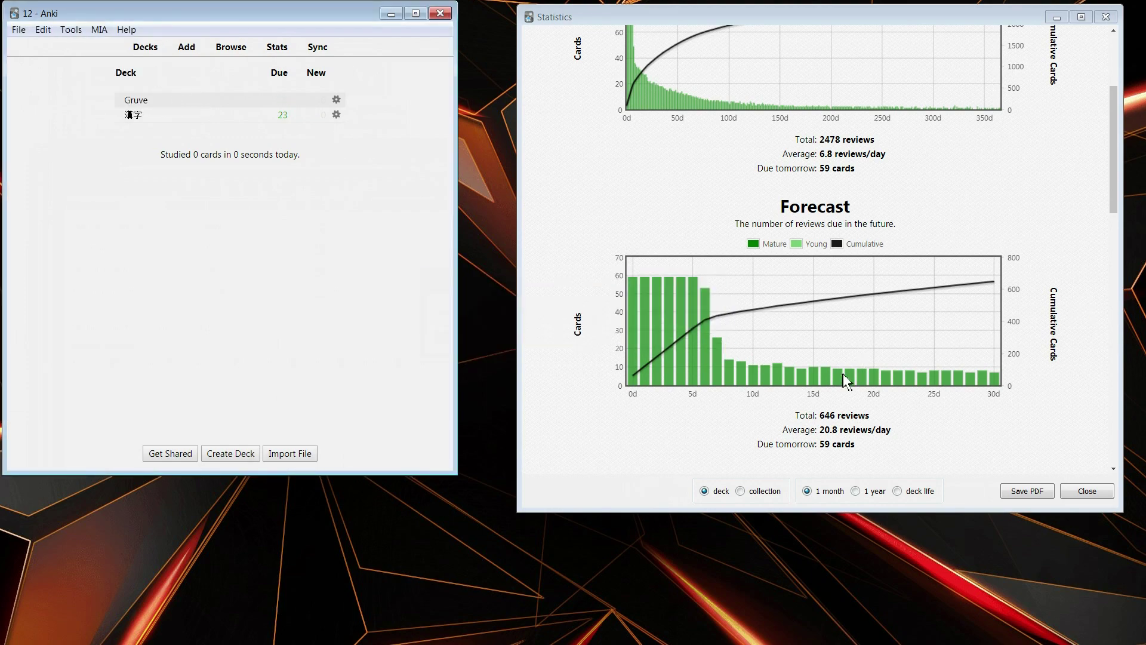
Step: Refresh the deck statistics and examine the Forecast and Long Term Schedule graphs
click(726, 495)
scroll(742, 251, down, 5)
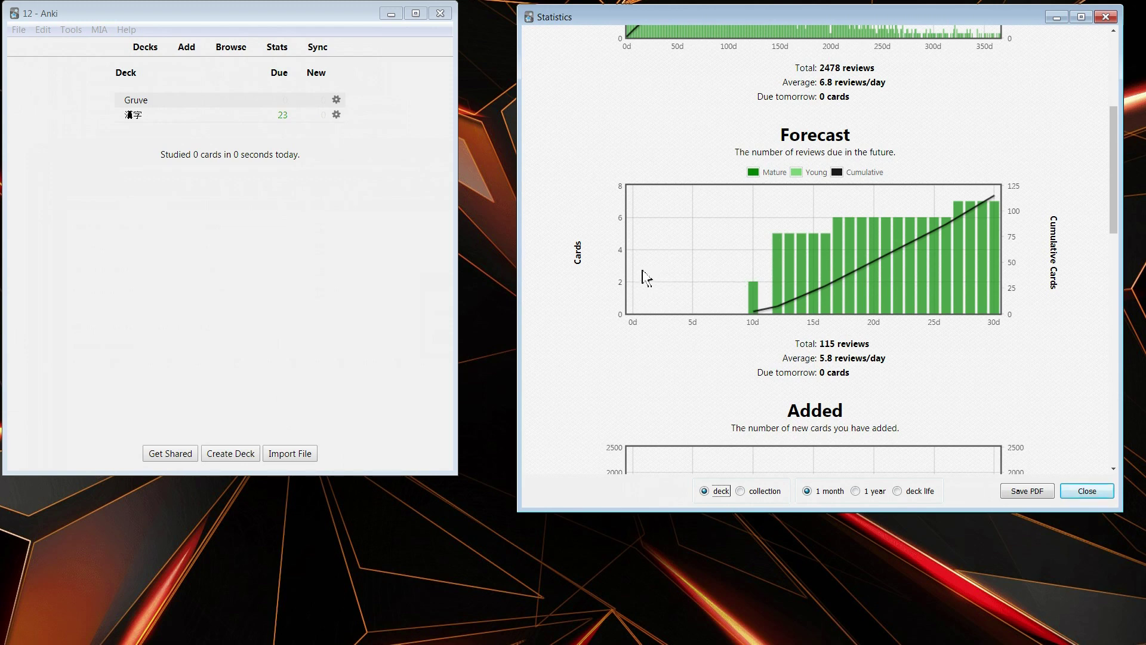
click(640, 261)
scroll(877, 275, up, 1)
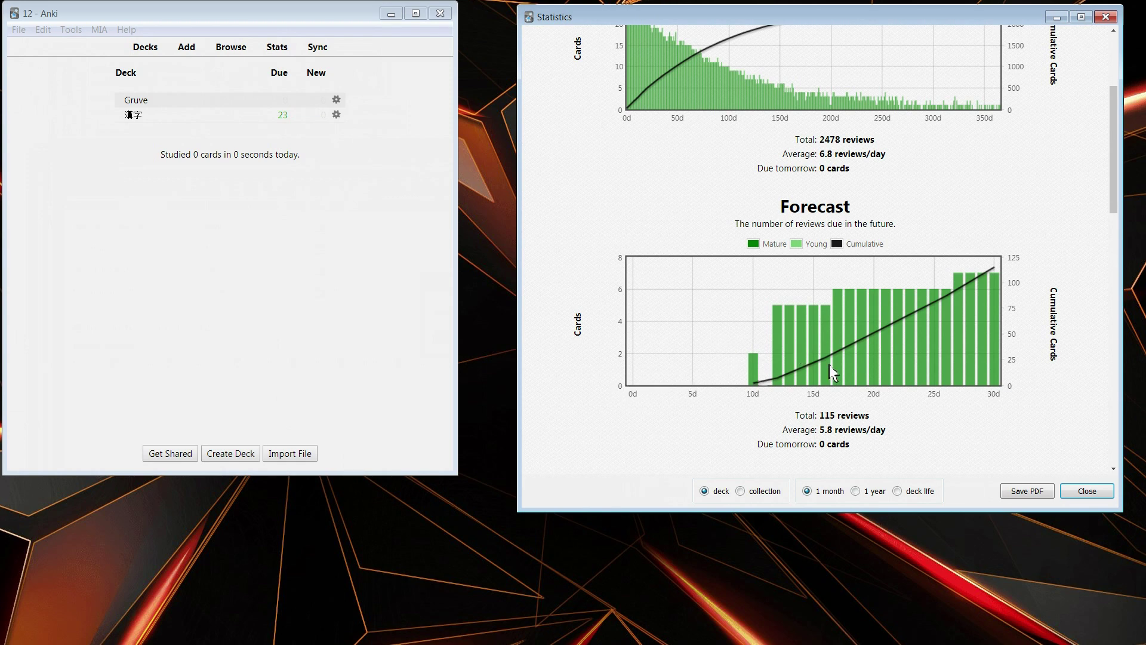
scroll(844, 190, up, 1)
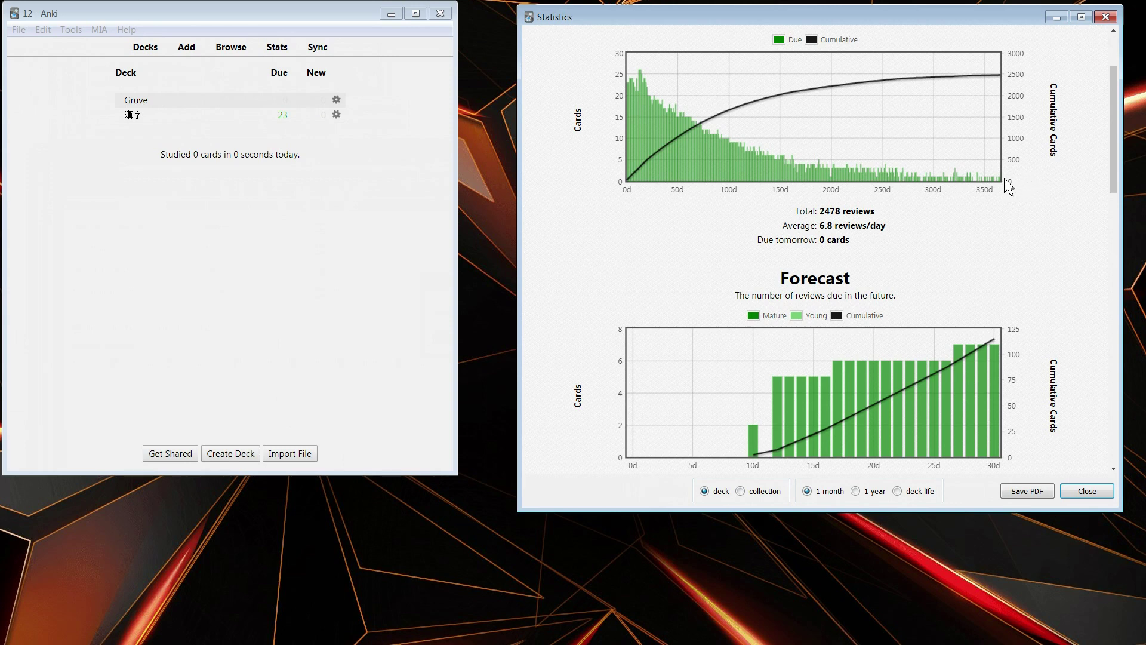
scroll(740, 382, down, 1)
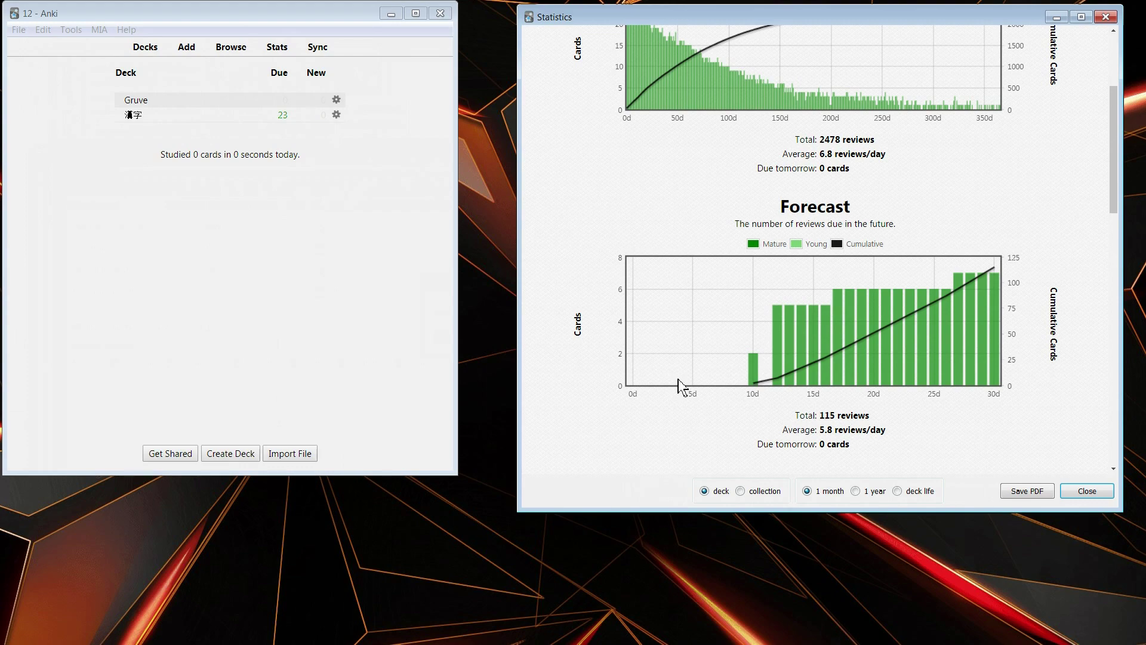
scroll(817, 168, up, 2)
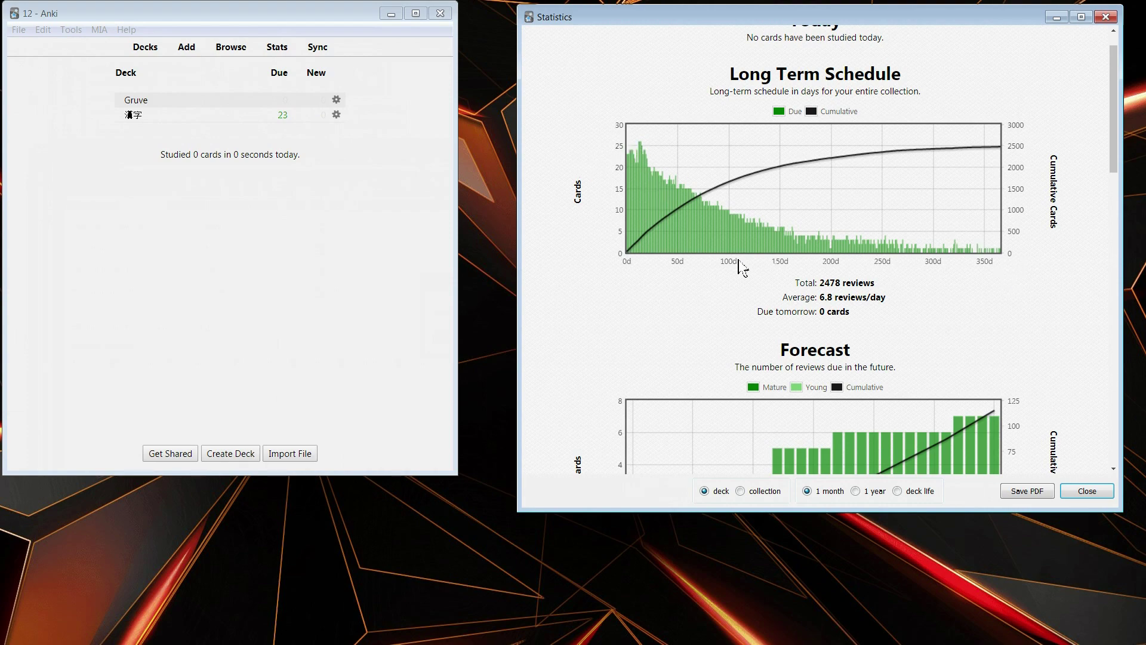
scroll(729, 290, down, 3)
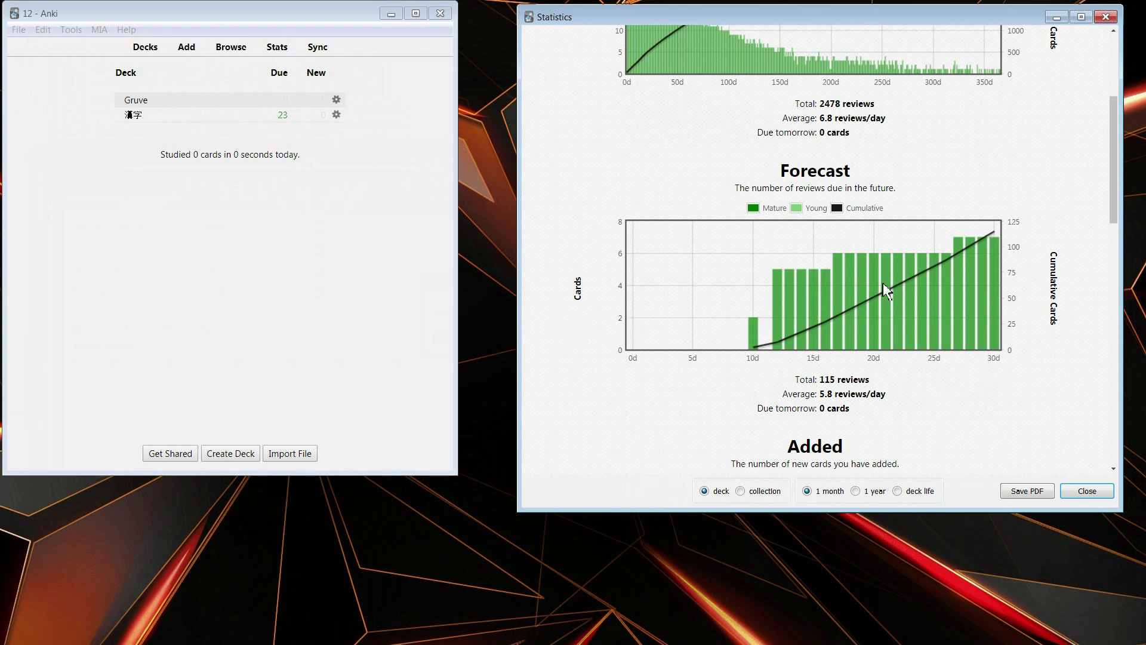
Step: Set the Gruve deck's interval modifier to 145% in its review options and save them
click(337, 99)
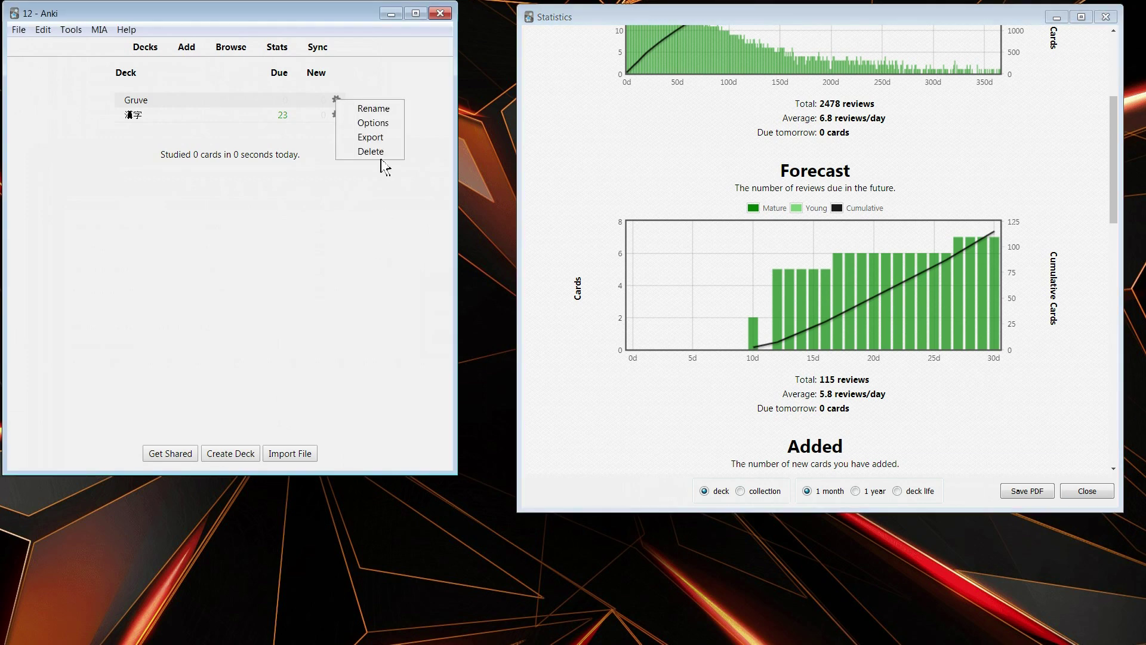
click(371, 127)
click(178, 207)
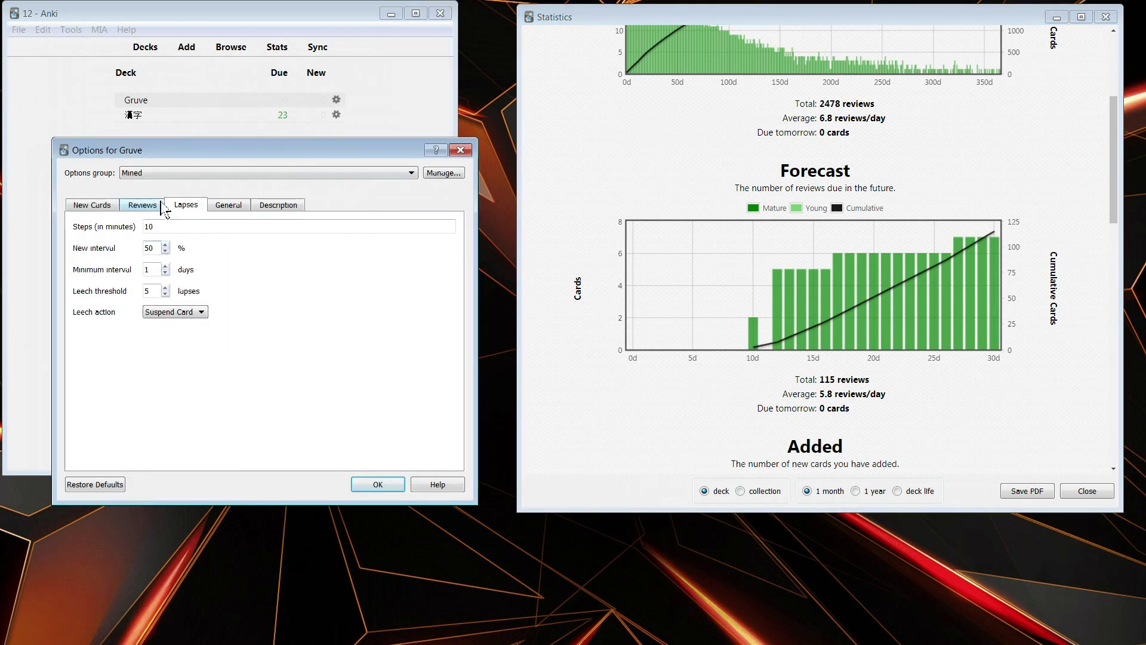
click(159, 205)
click(182, 207)
click(144, 204)
drag(225, 270, 75, 276)
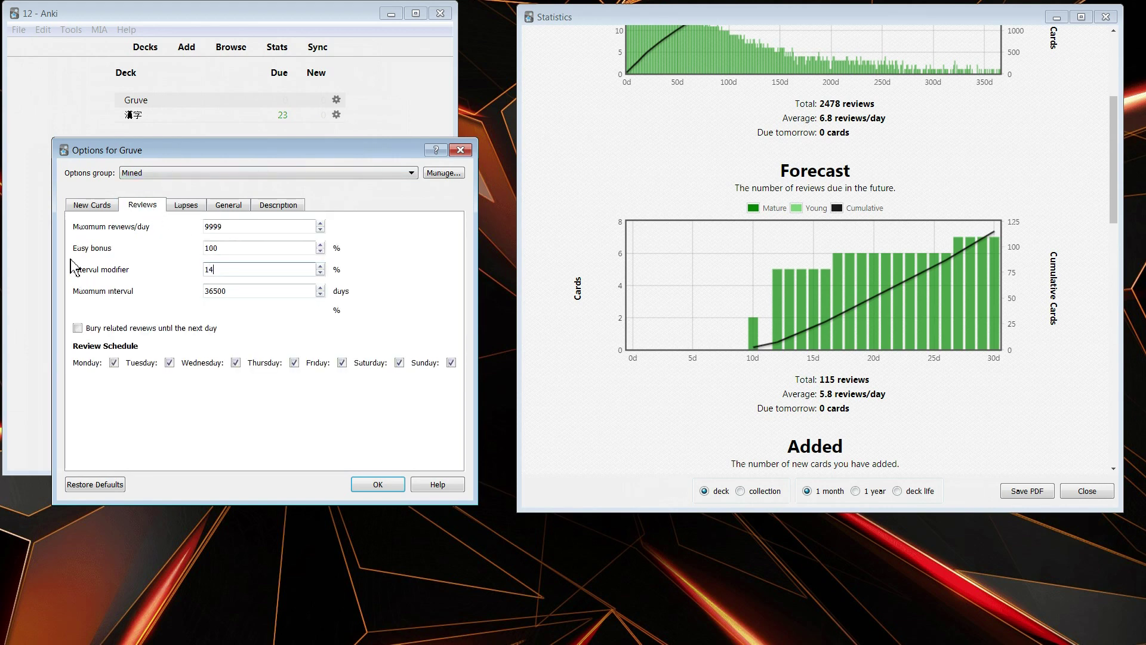
text(145)
click(368, 484)
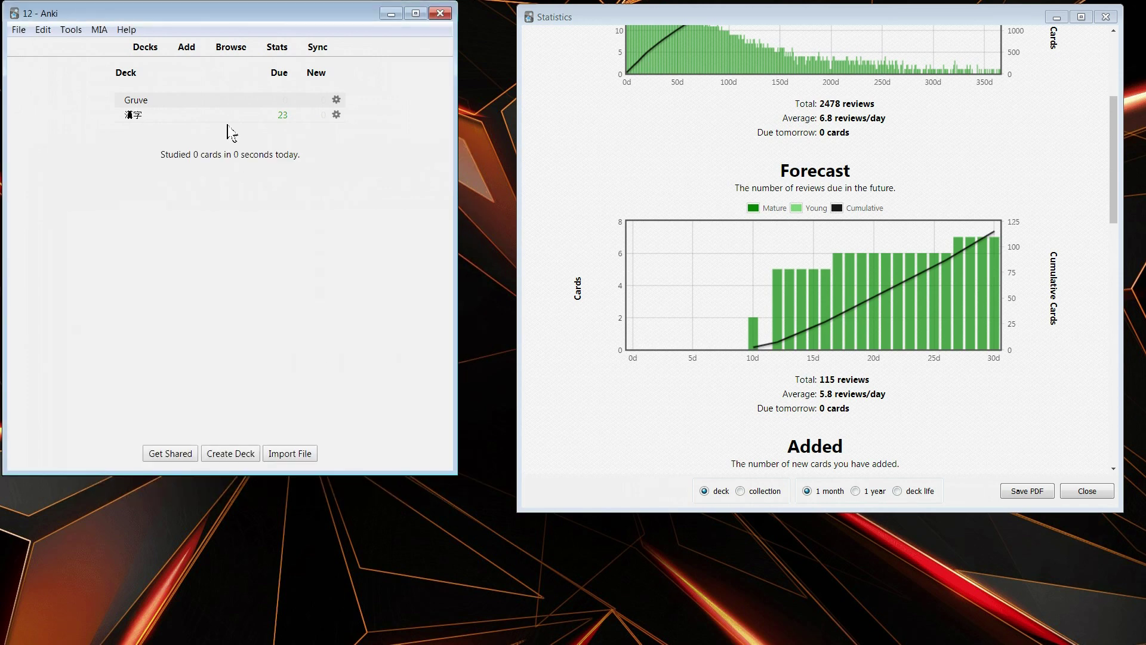
Step: Optimize the schedule with the 145% interval modifier and refresh the deck statistics
click(99, 30)
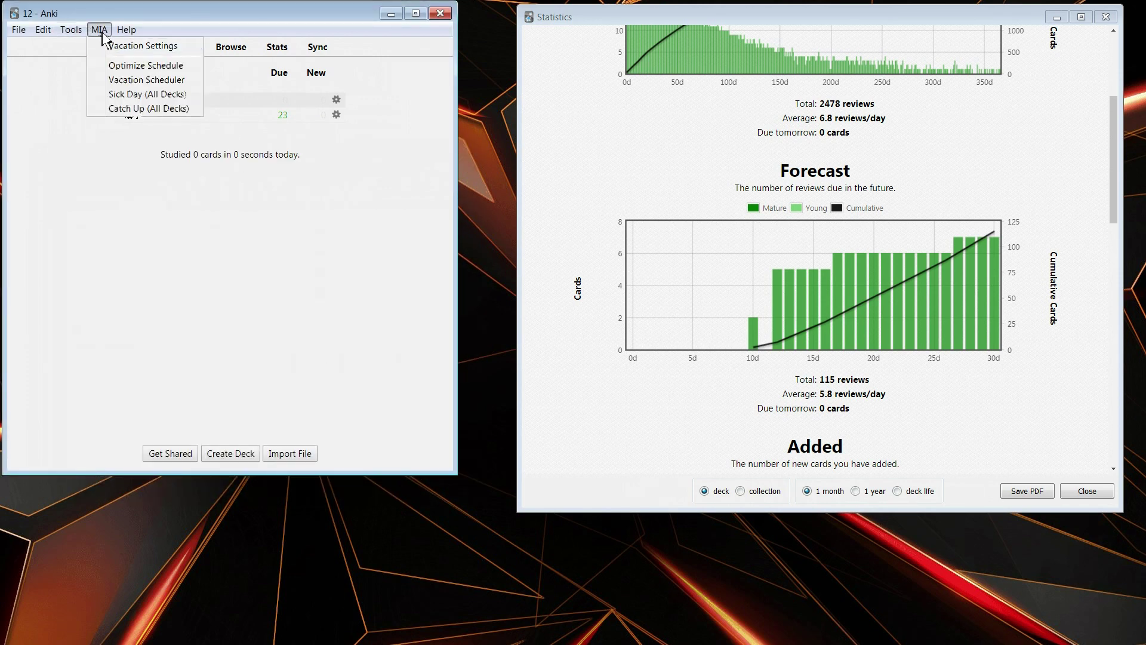
click(119, 66)
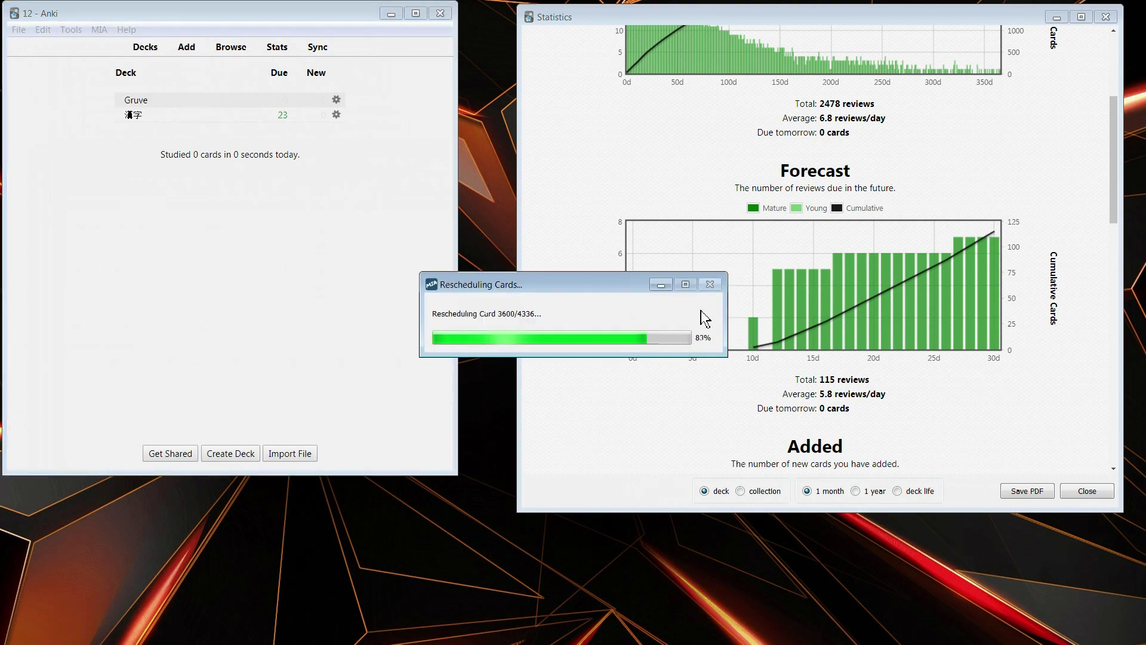
click(710, 493)
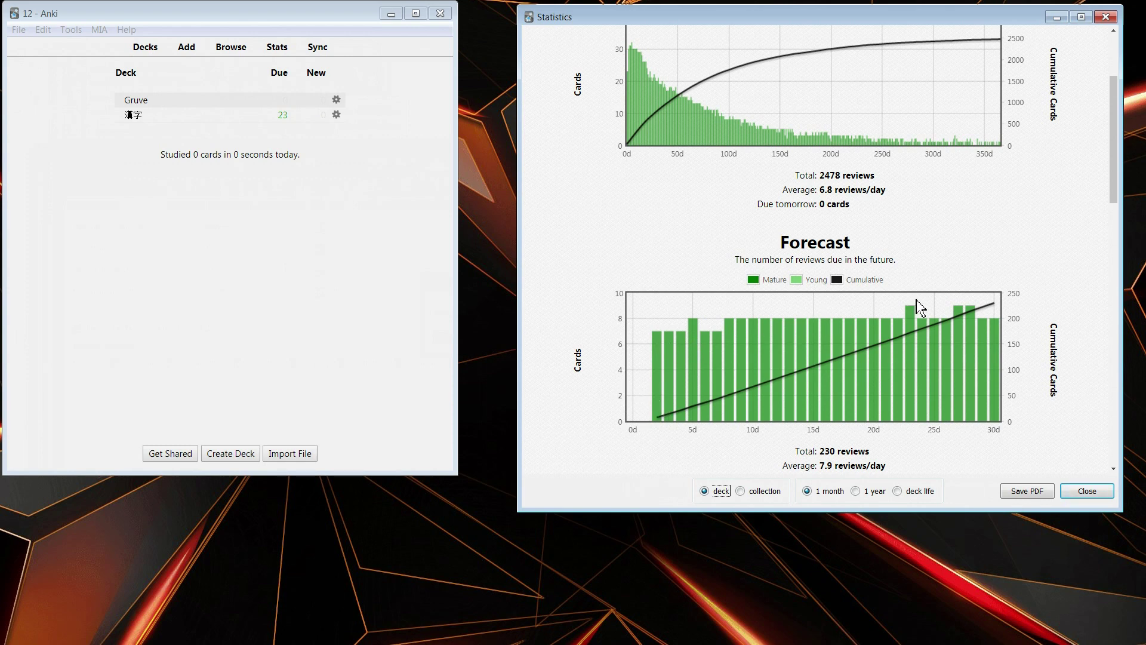
Step: Set the Gruve deck's interval modifier to 140% in its review options and save them
click(336, 115)
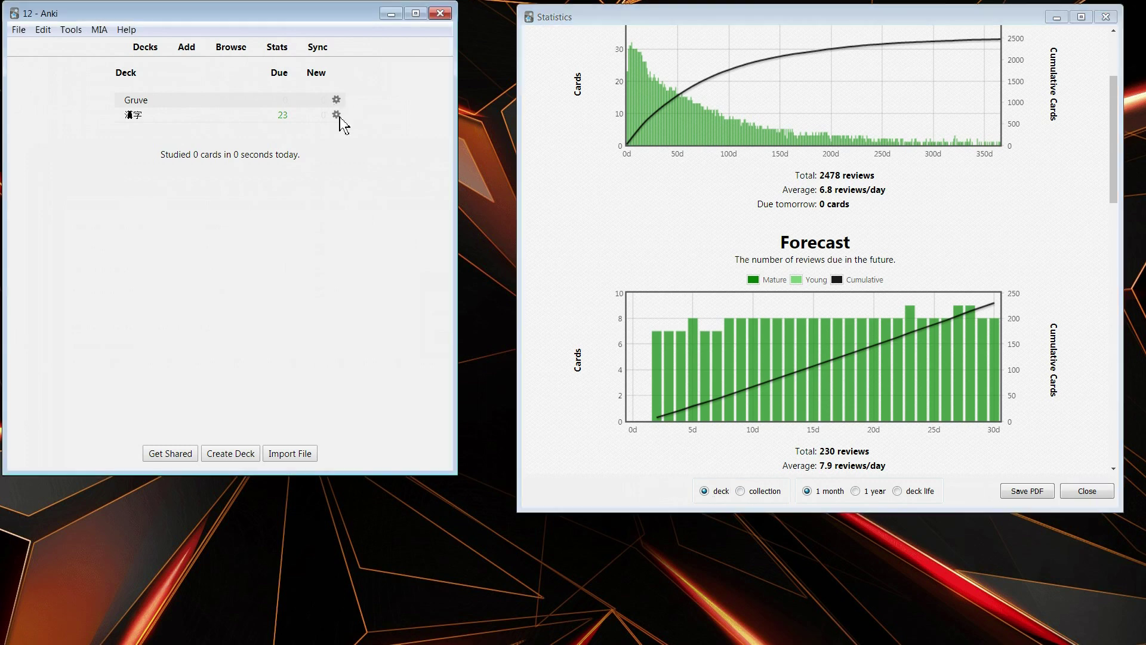
click(299, 117)
click(335, 100)
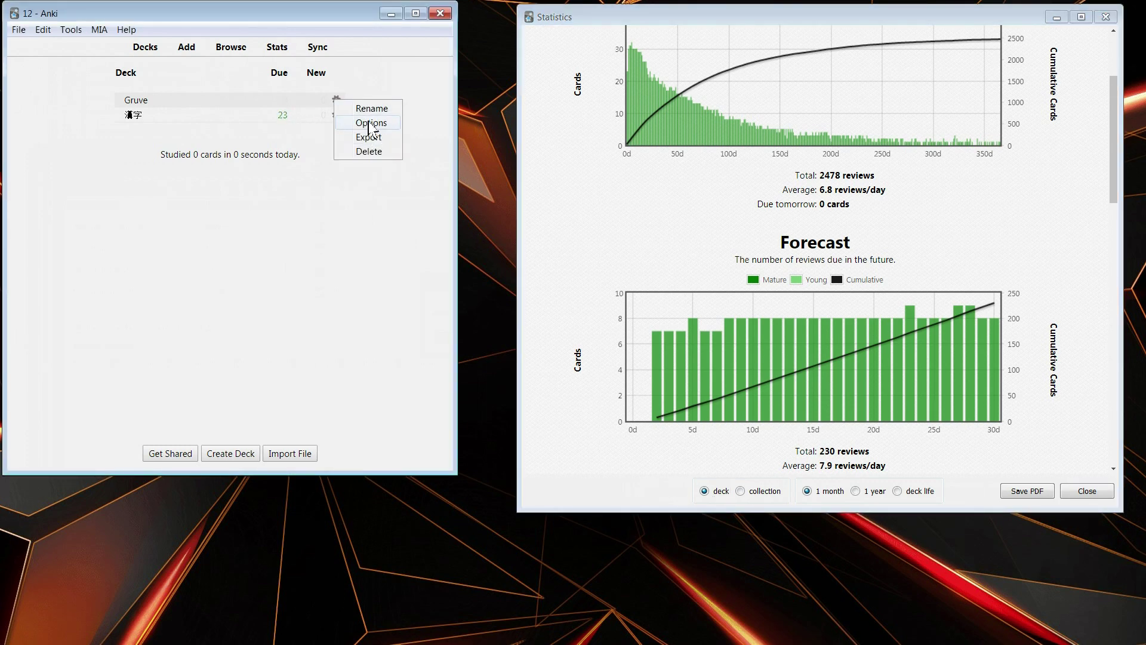
click(367, 123)
click(143, 205)
click(230, 269)
drag(230, 270, 11, 225)
text(140)
click(395, 487)
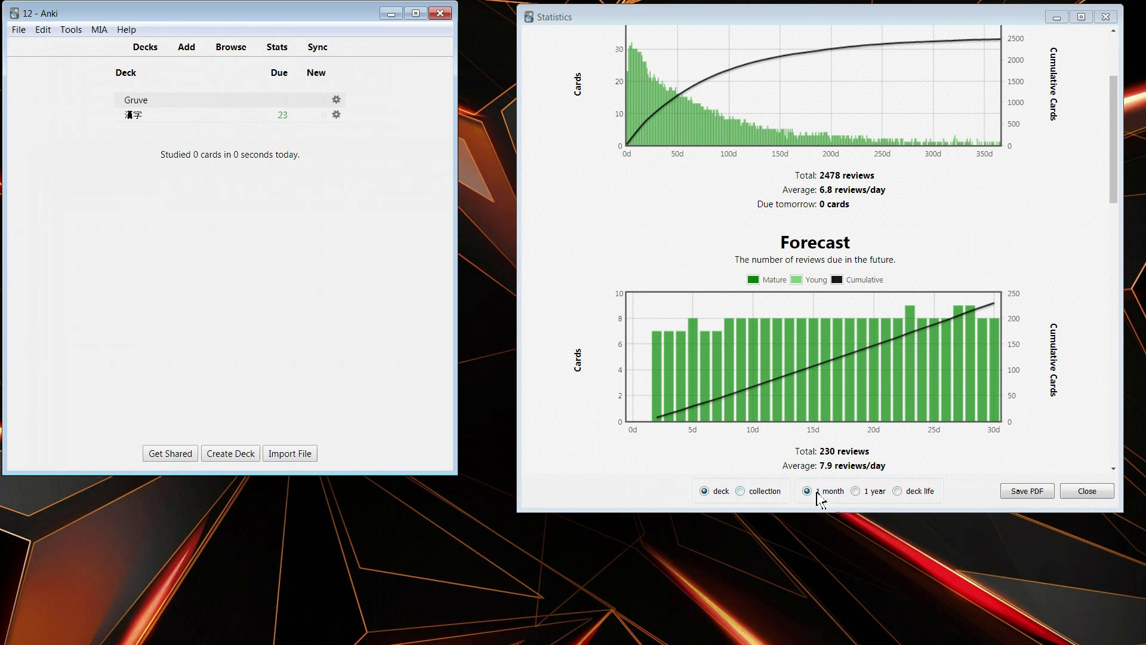
Step: Optimize the schedule with the 140% interval modifier and refresh the deck statistics to view the forecast
click(99, 30)
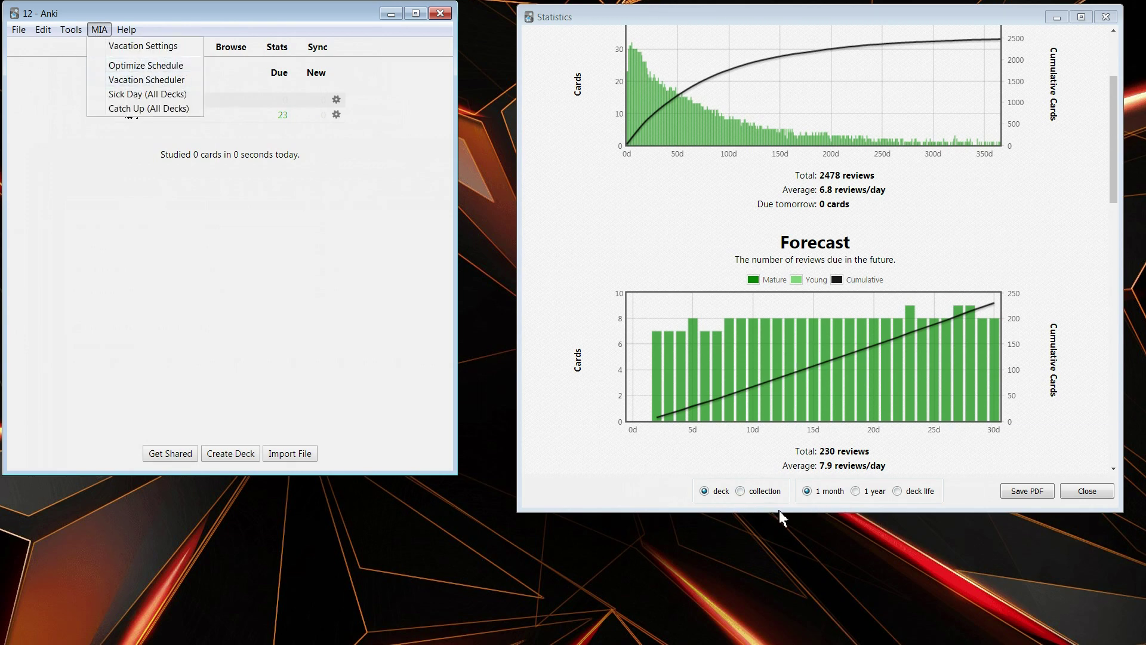
mouse_move(89, 31)
click(153, 67)
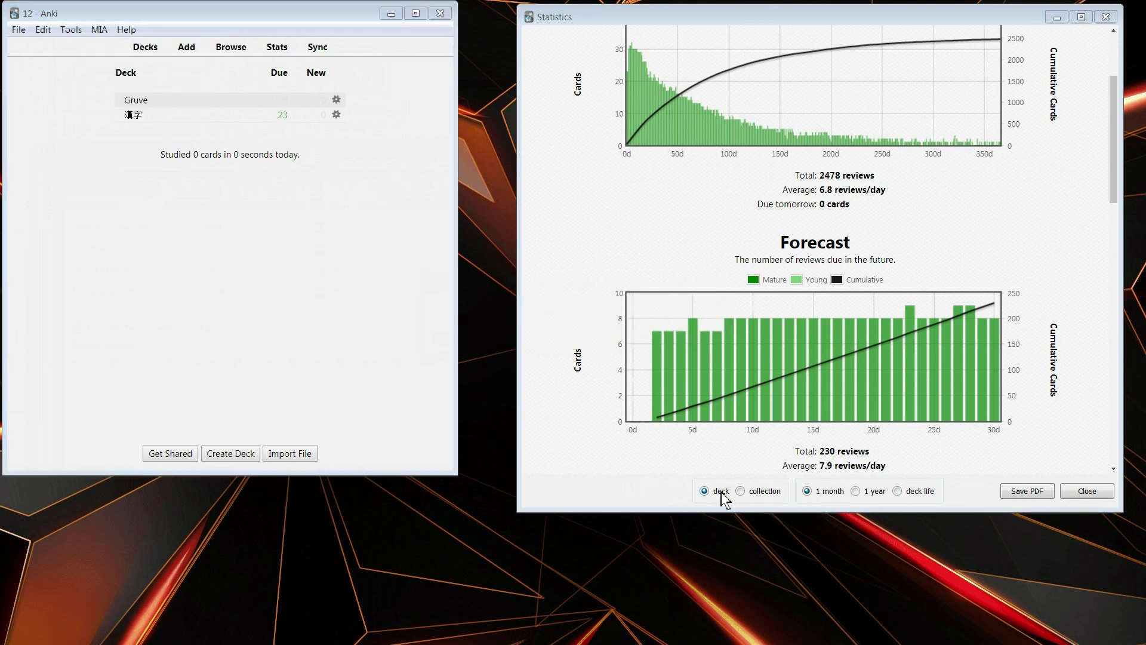
click(720, 492)
scroll(682, 343, down, 3)
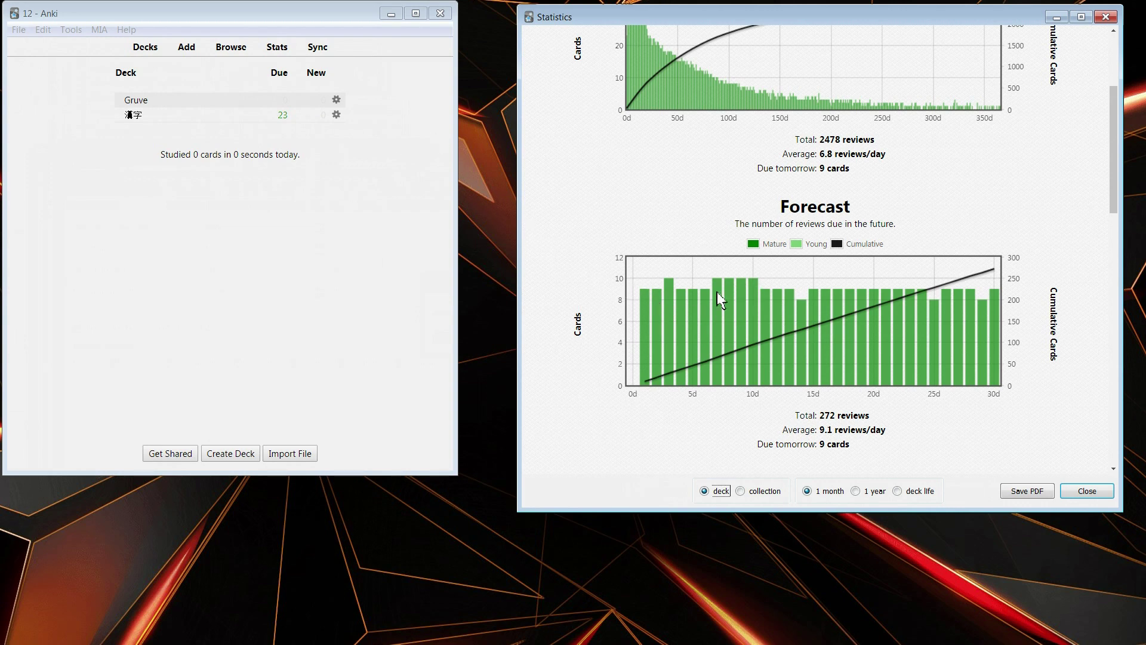
Step: View the 漢字 deck's overview and return to the deck list
click(146, 108)
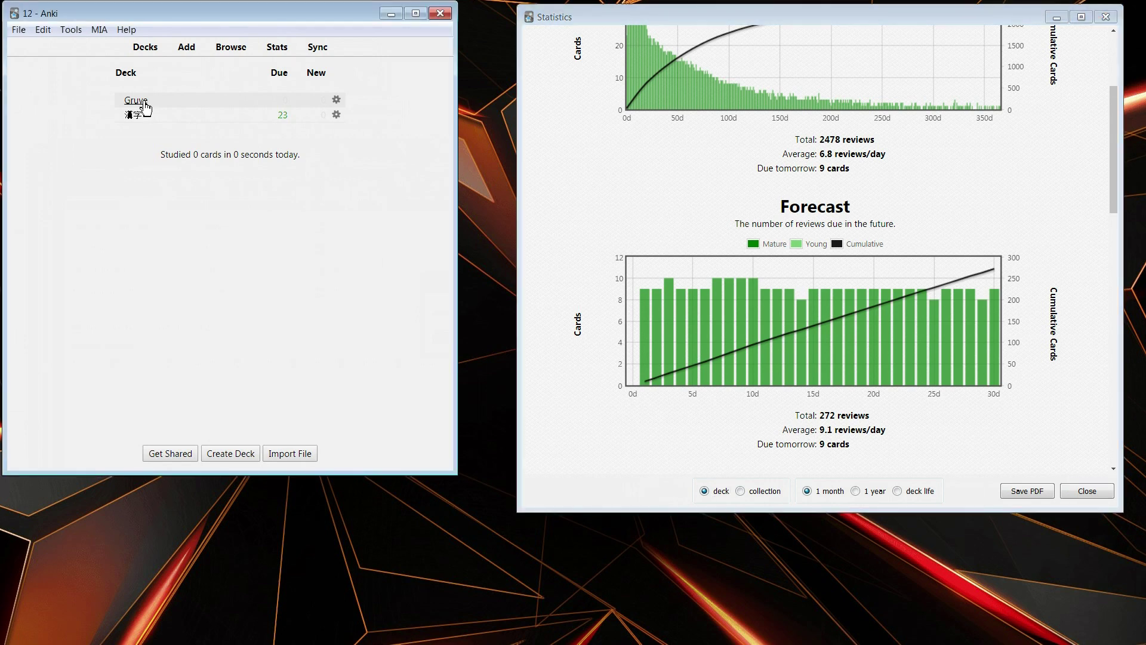
click(136, 115)
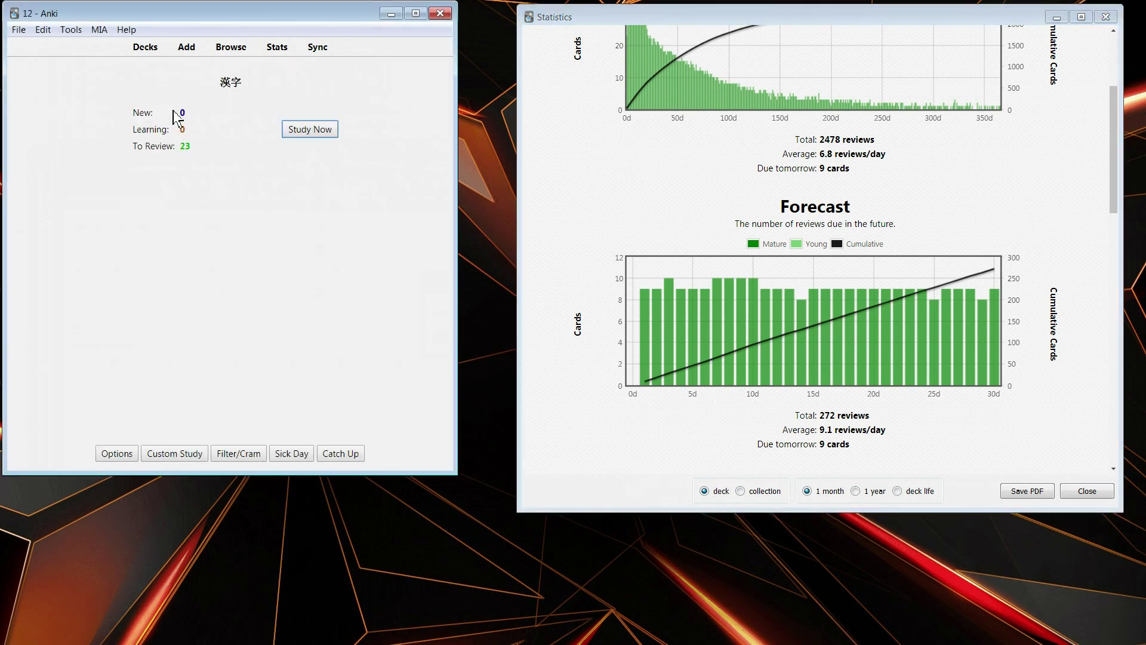
click(146, 47)
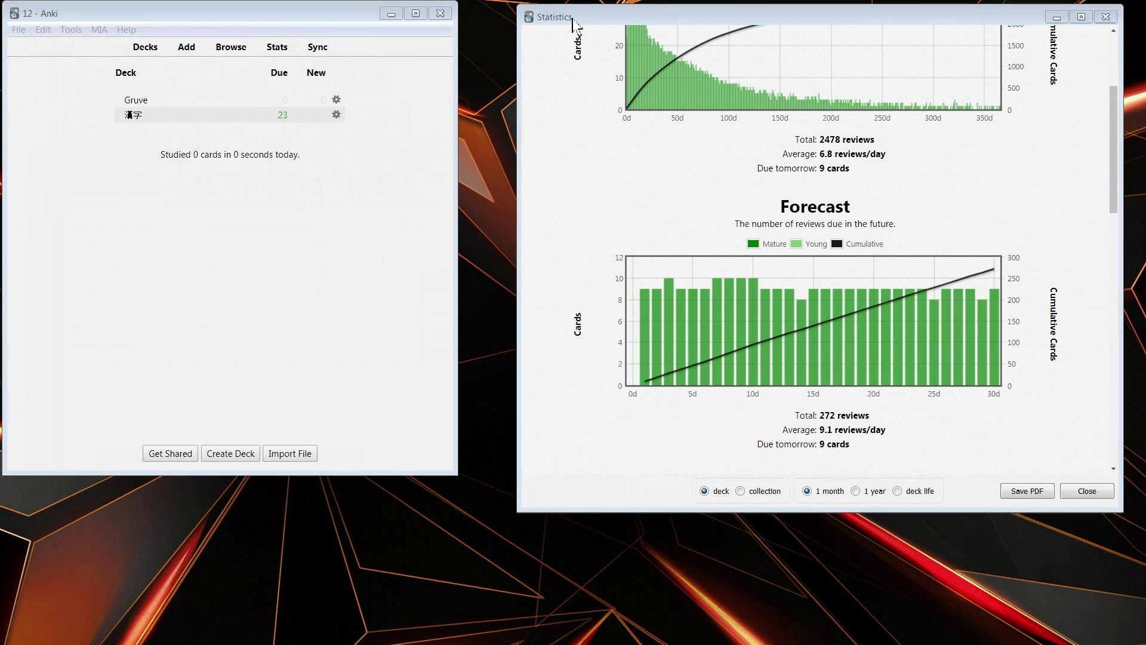
Step: Move the Statistics window so that it sits directly beside the main deck window
drag(573, 17, 512, 14)
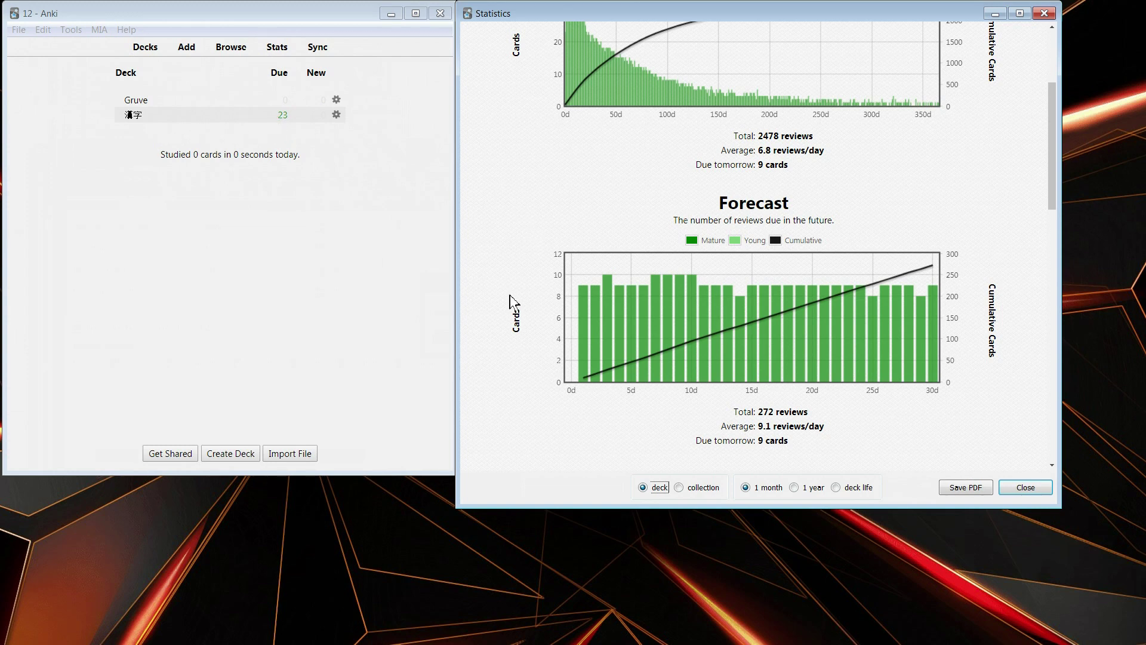
click(129, 114)
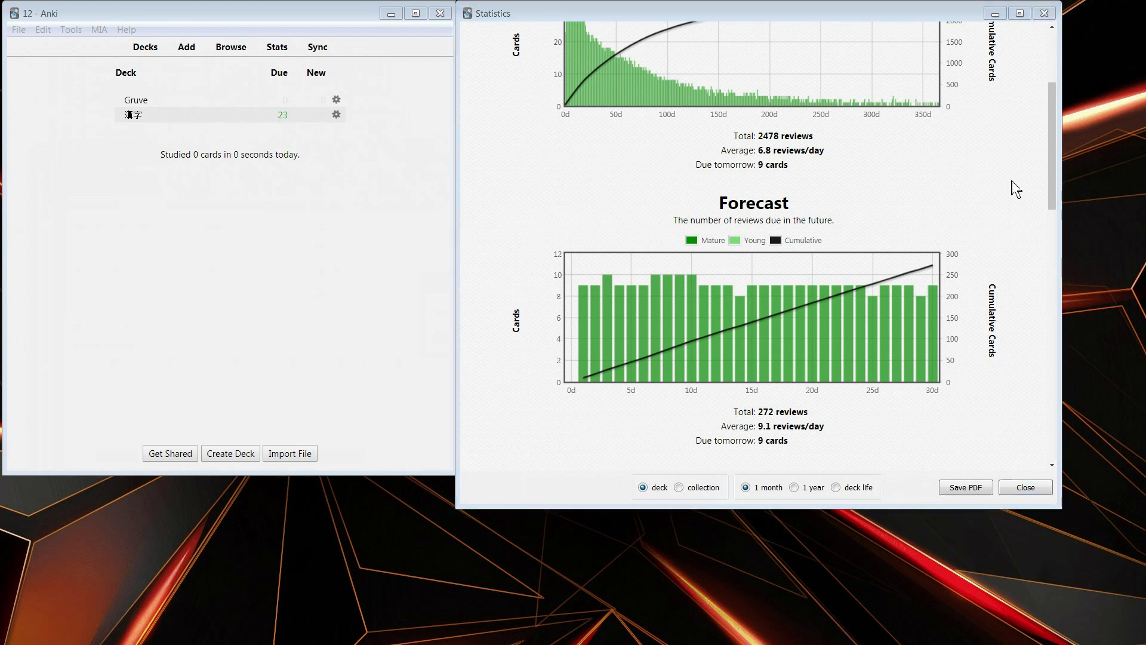
Step: Start a new vacation in the Vacation Scheduler and include all decks in it
click(99, 29)
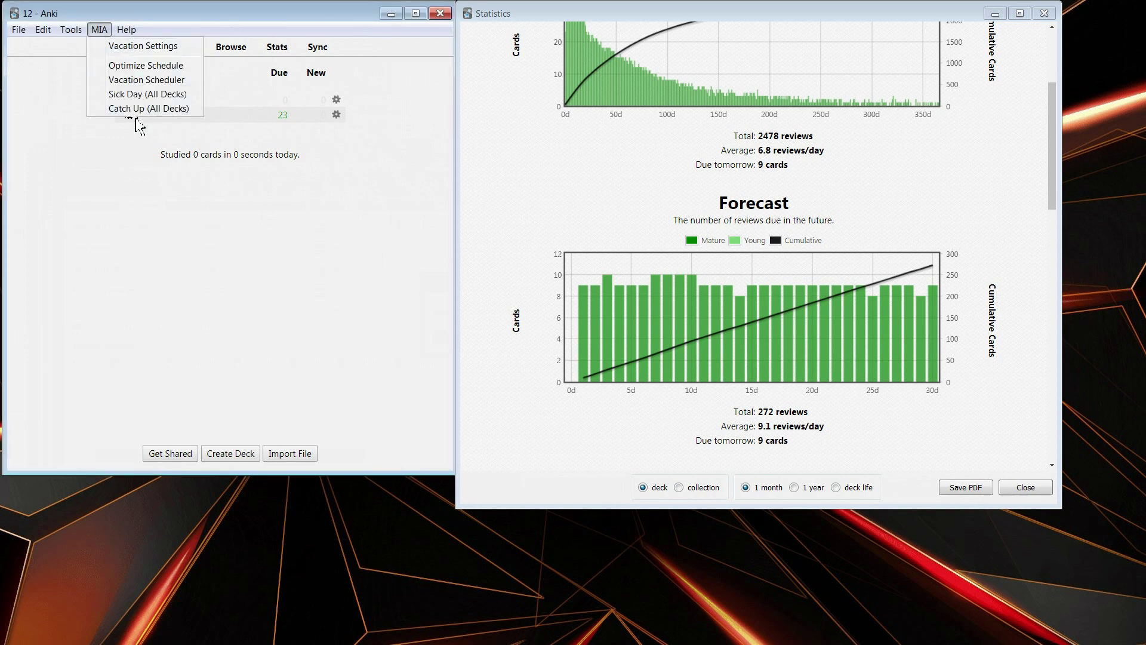
click(154, 80)
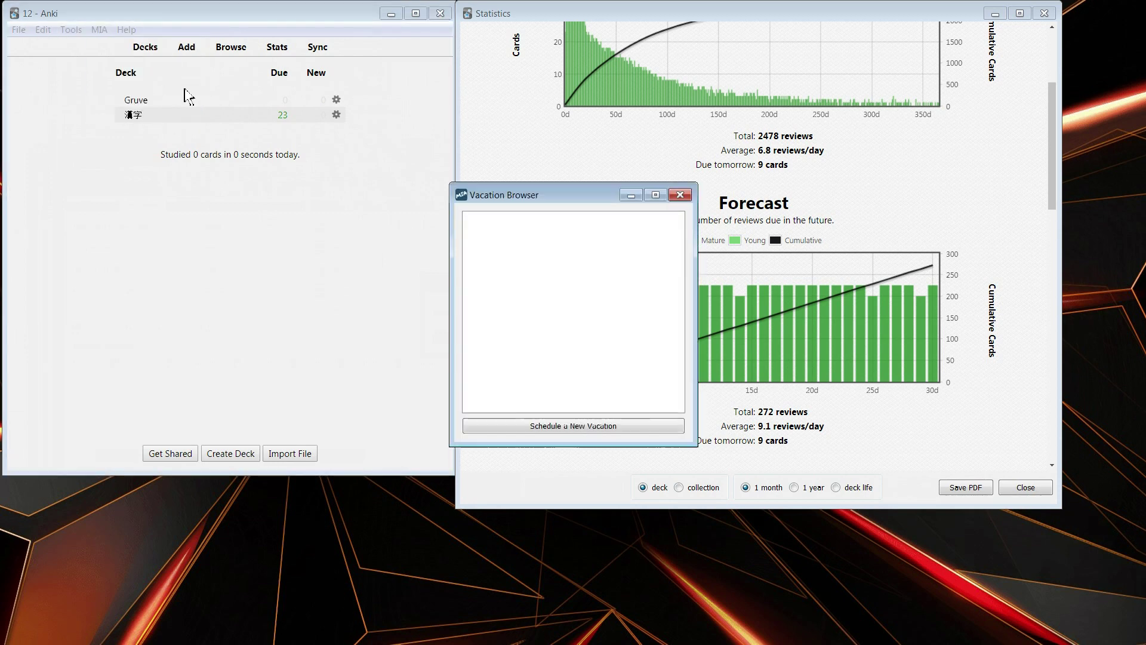
click(577, 427)
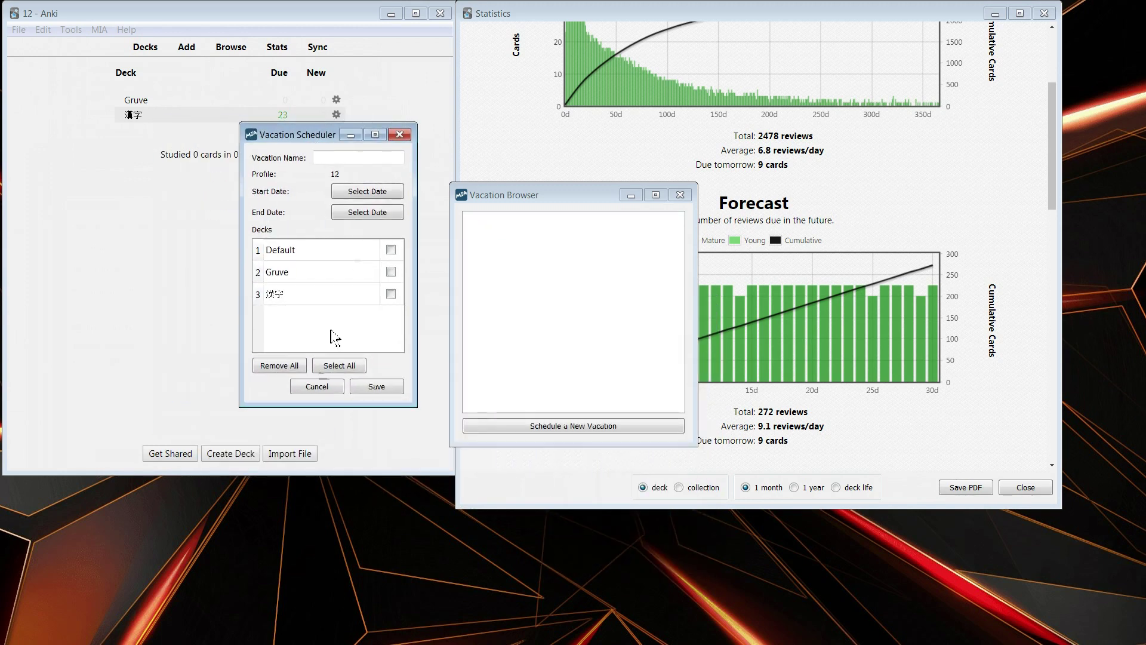
click(328, 365)
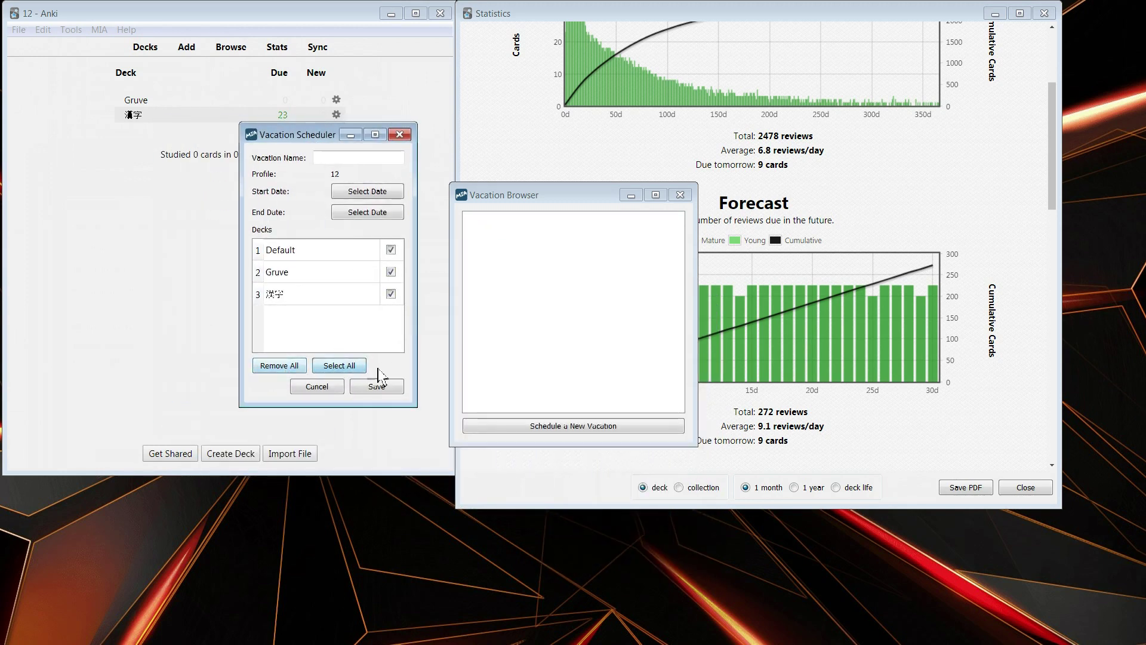
Step: Set the vacation to run from 1/26/2020 to 1/31/2020 and save it under the name "vac 1"
click(364, 194)
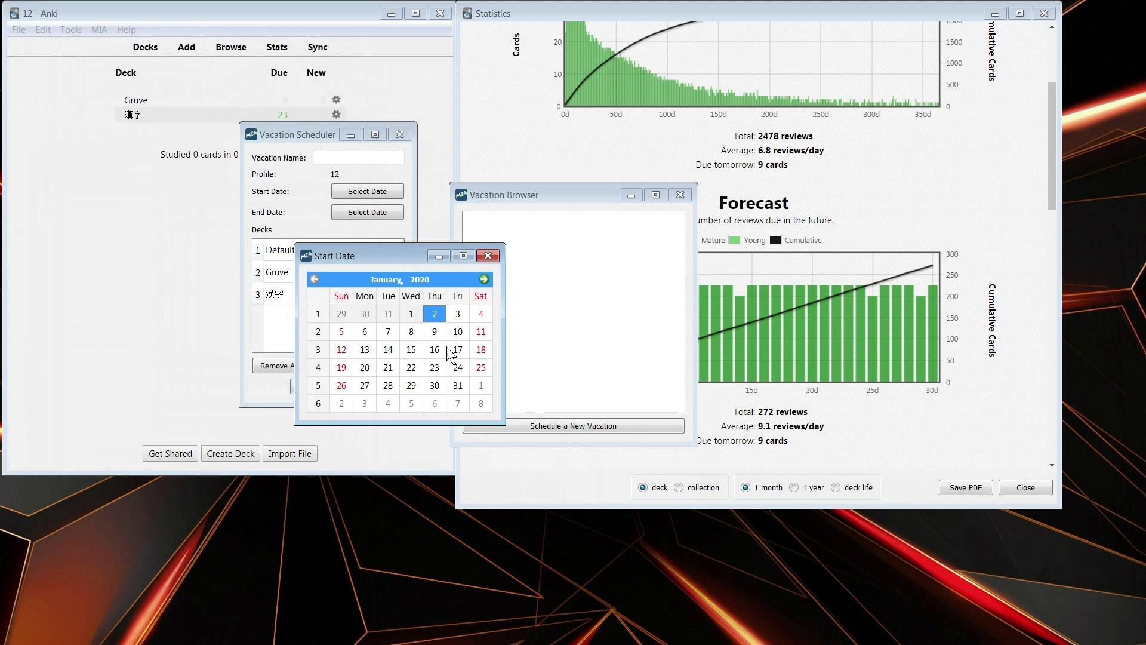
click(339, 387)
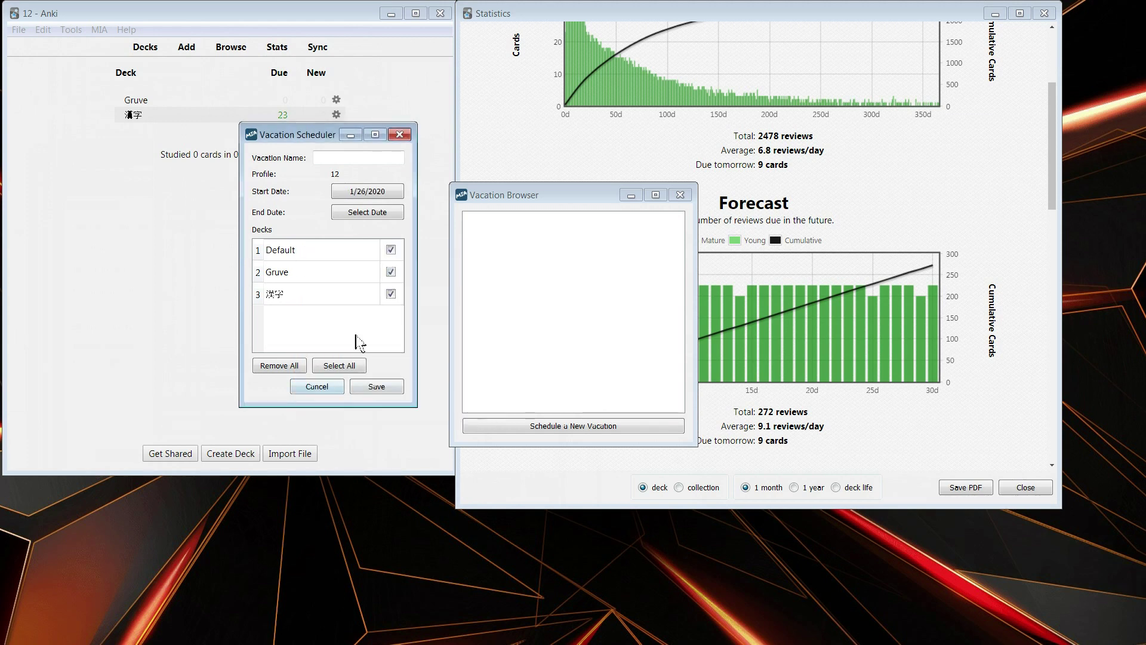
click(387, 215)
click(461, 386)
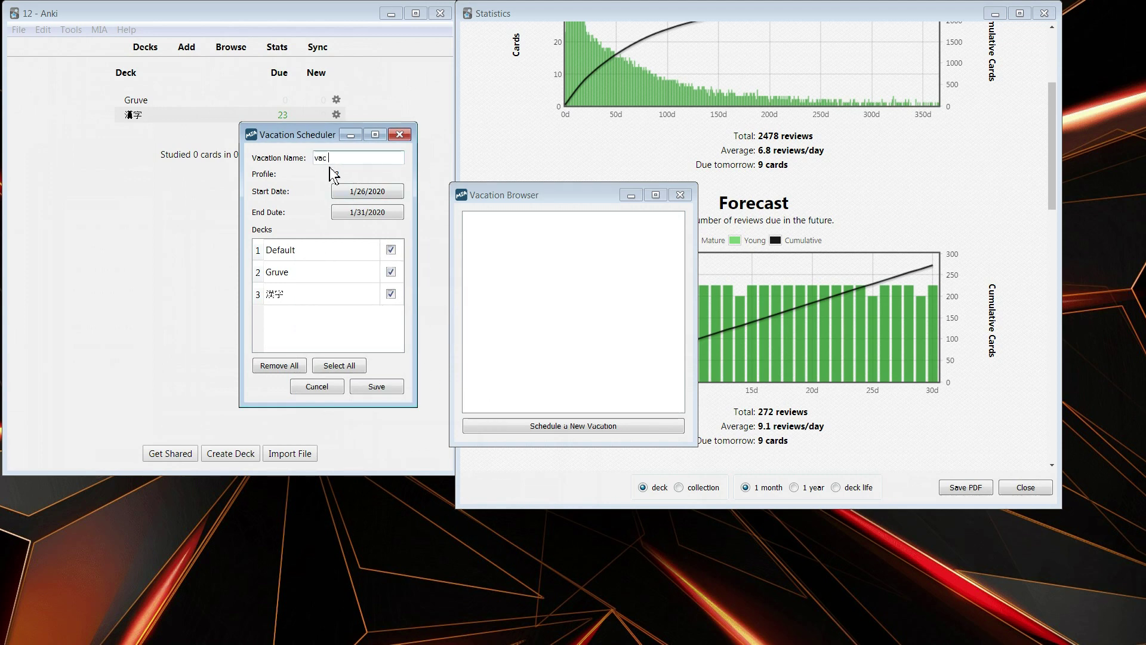
click(371, 387)
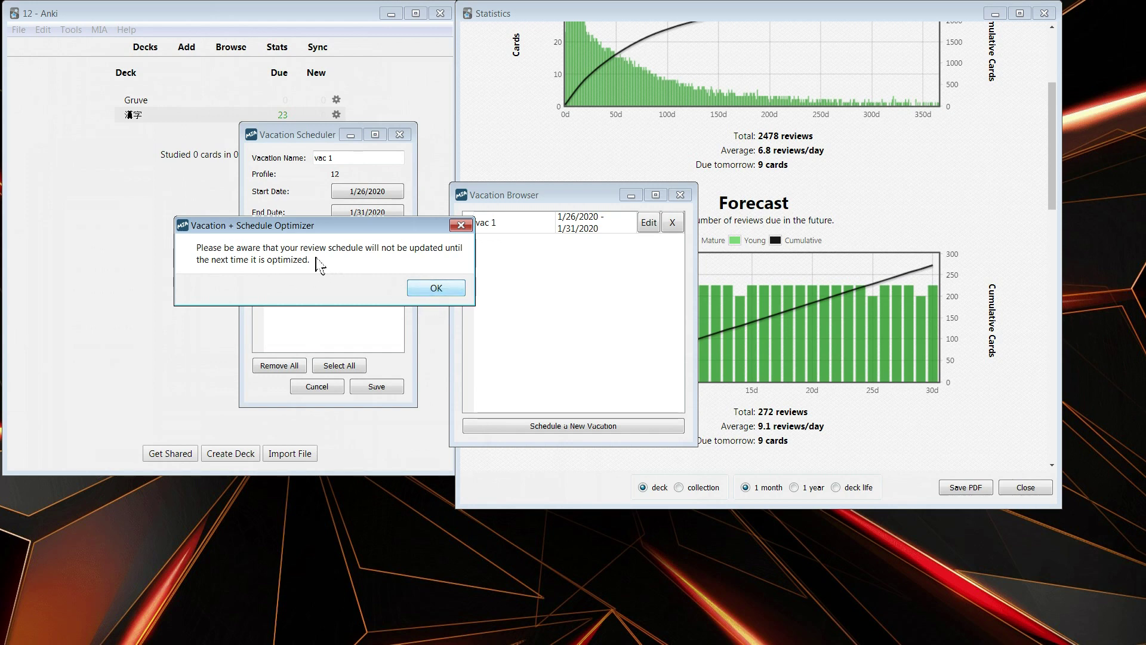
click(435, 288)
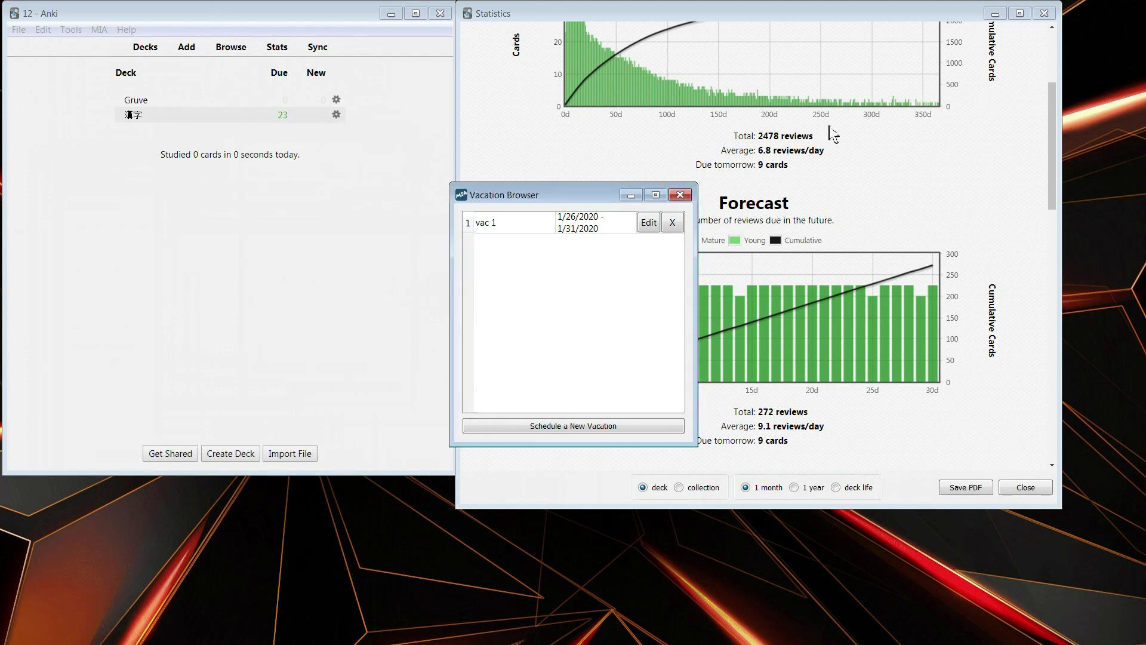
click(681, 195)
Step: Optimize the schedule with the vac 1 vacation applied and refresh the deck statistics to view the forecast
click(99, 30)
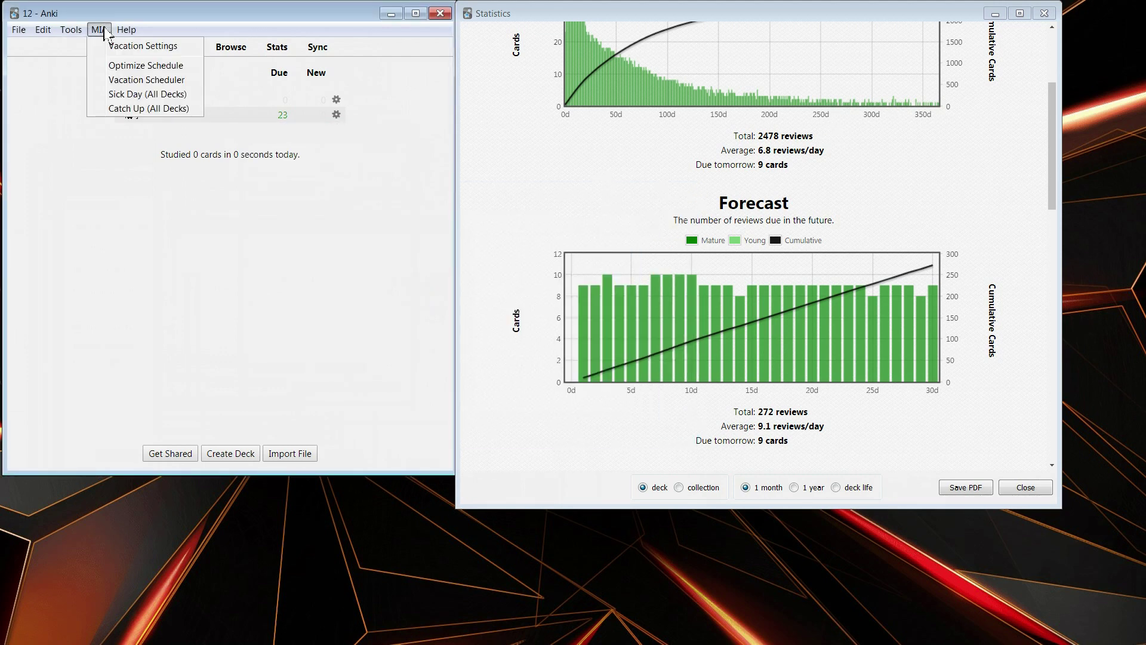
click(120, 66)
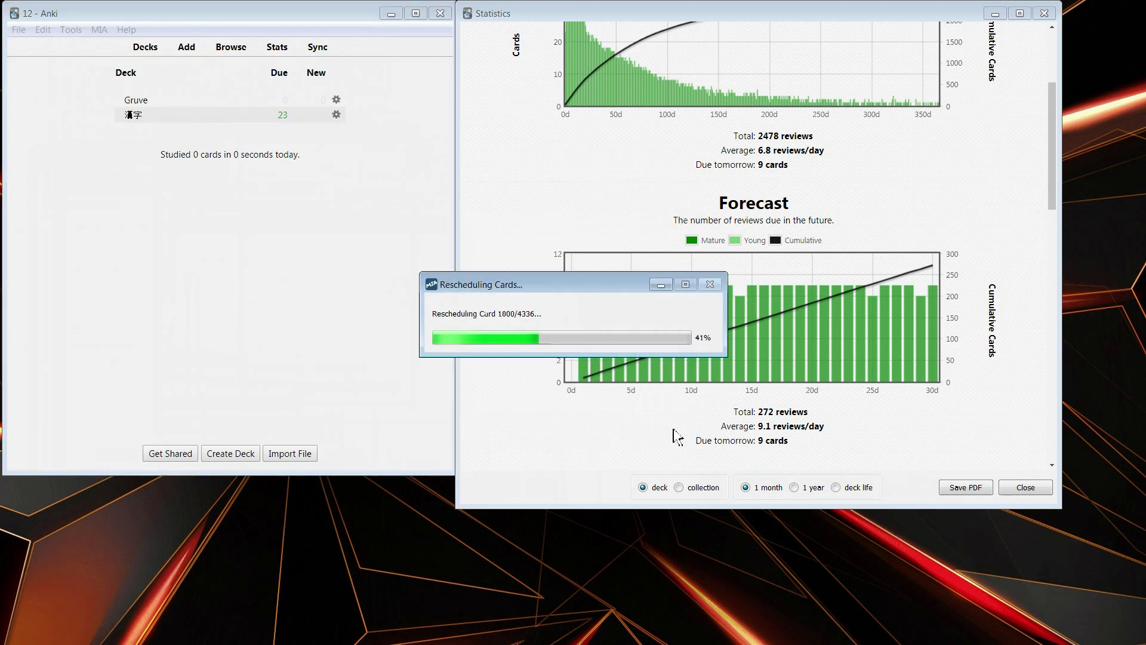
scroll(864, 352, down, 5)
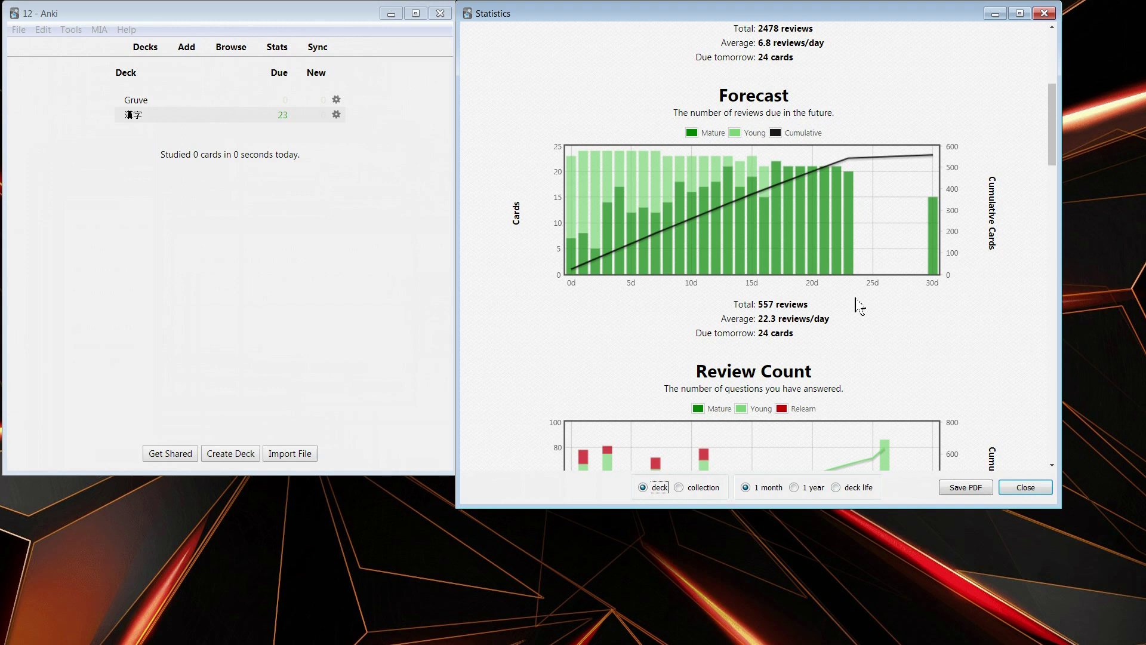
Step: Examine the Forecast and Long Term Schedule charts around the vacation dates
scroll(858, 307, up, 2)
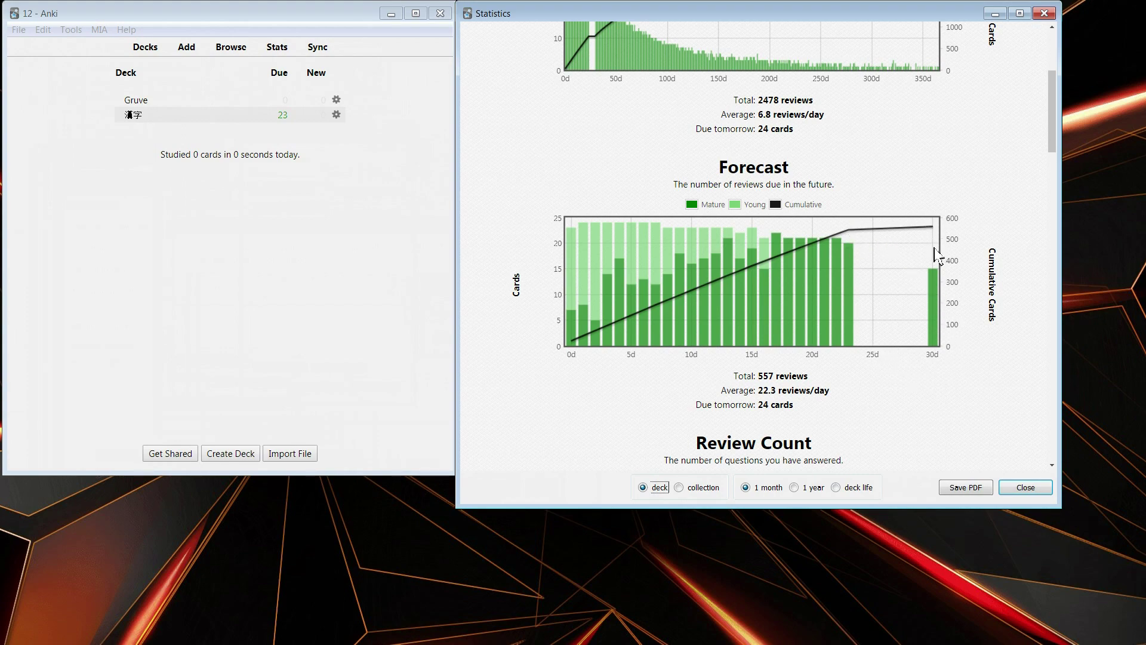
scroll(675, 90, up, 2)
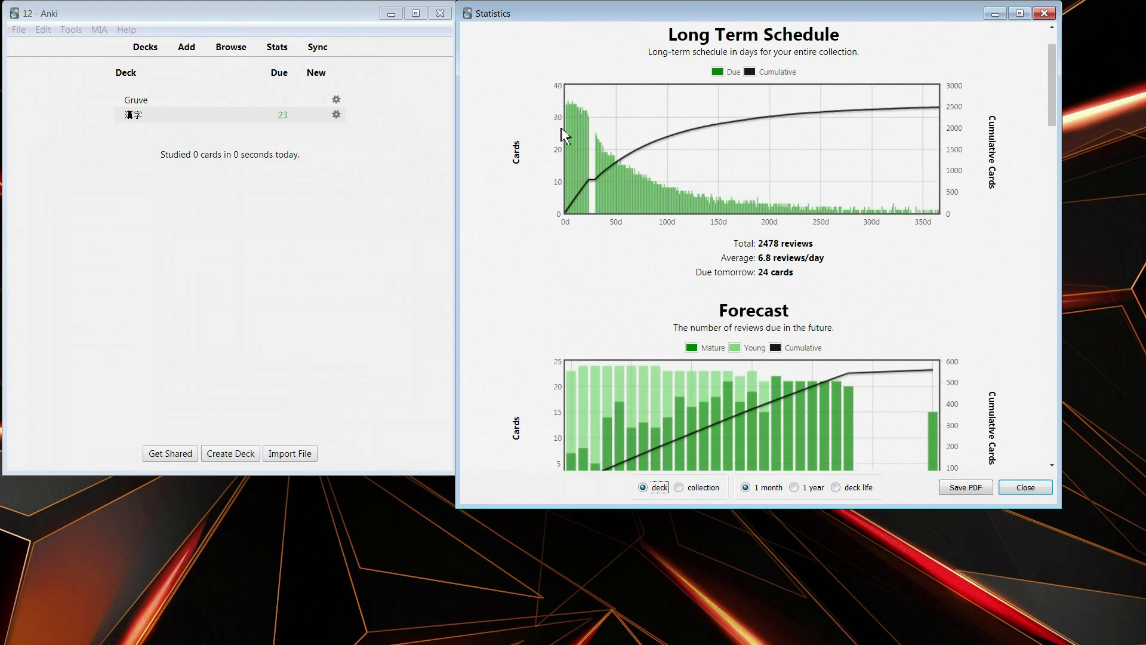
drag(865, 44, 922, 56)
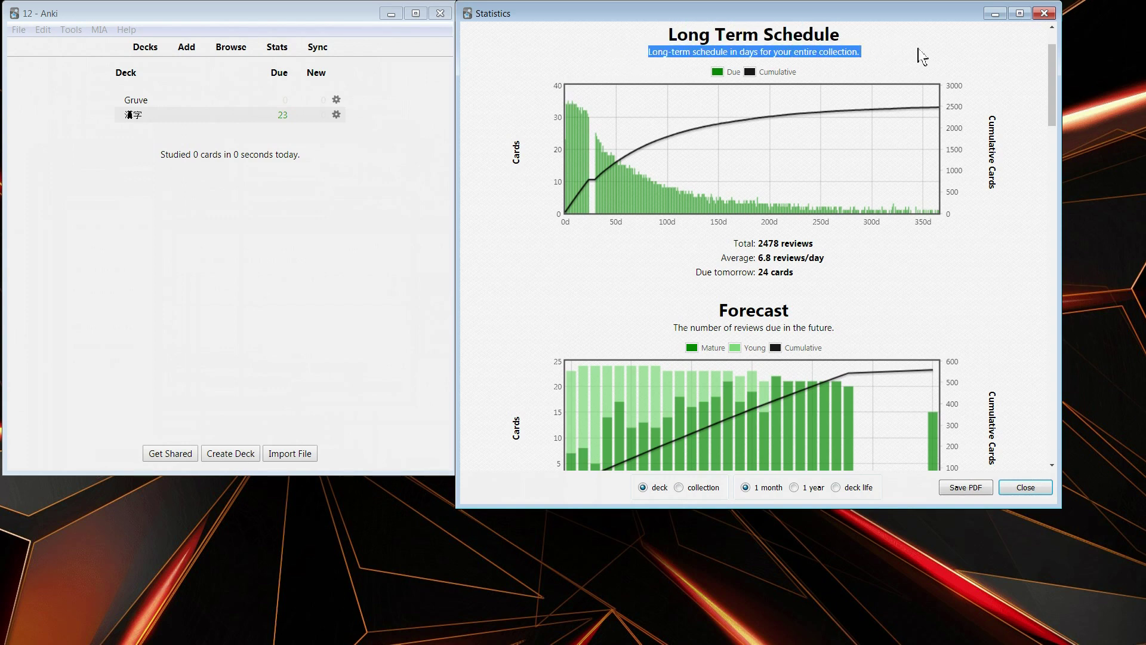
click(842, 113)
scroll(815, 143, up, 1)
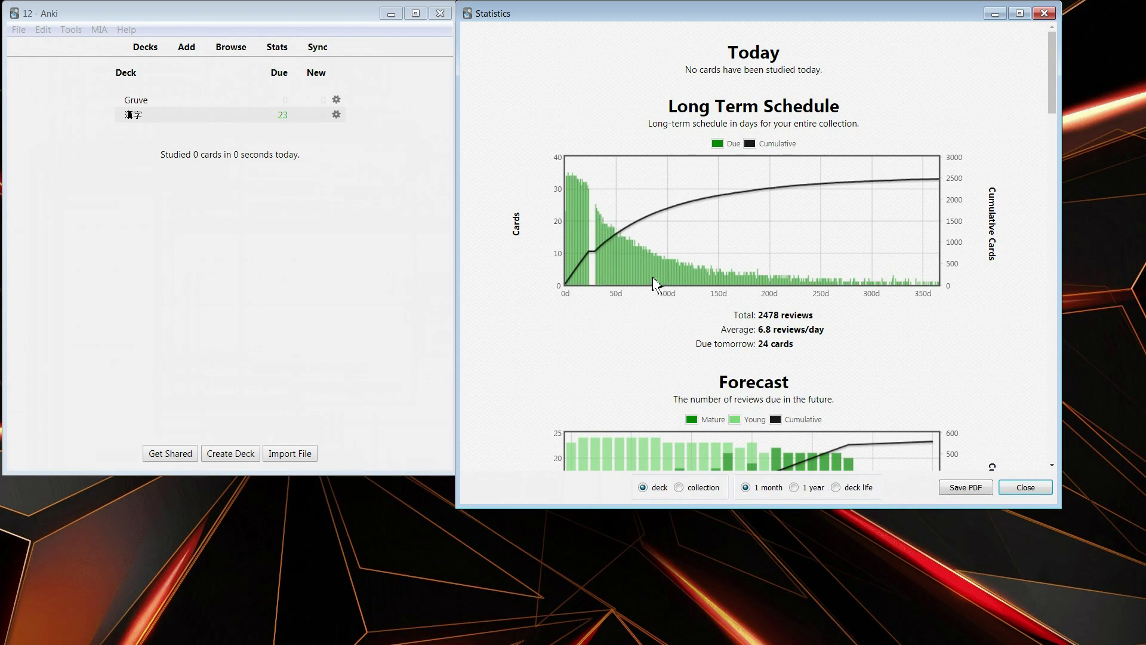
scroll(656, 277, down, 1)
scroll(636, 254, up, 1)
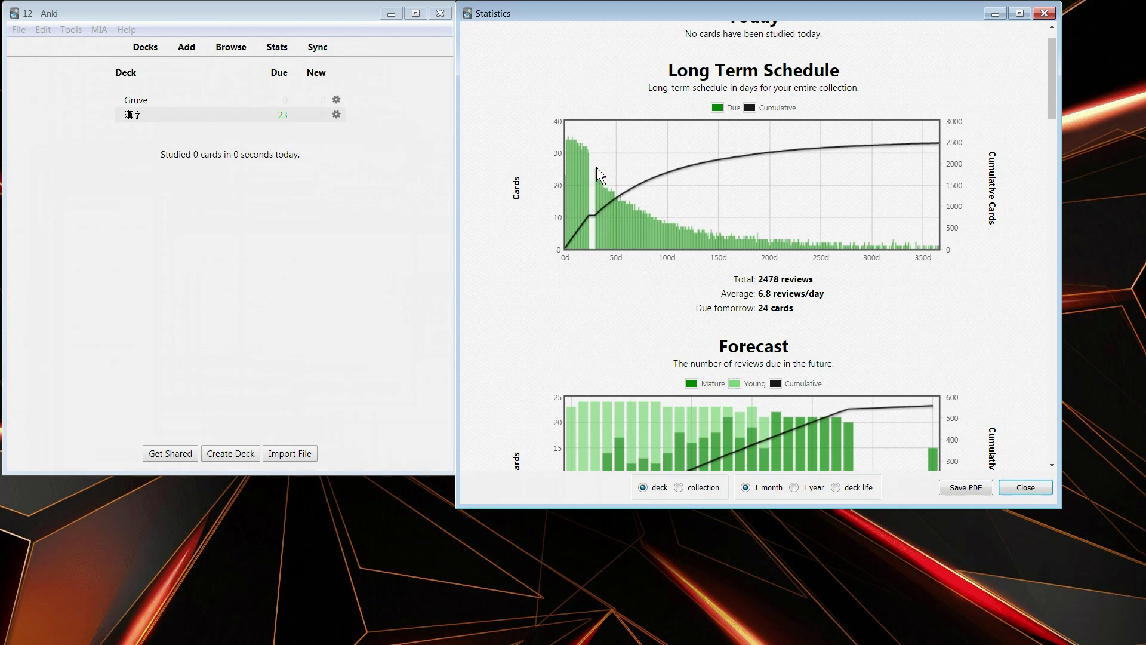
scroll(643, 249, down, 3)
scroll(690, 238, down, 4)
scroll(696, 306, up, 4)
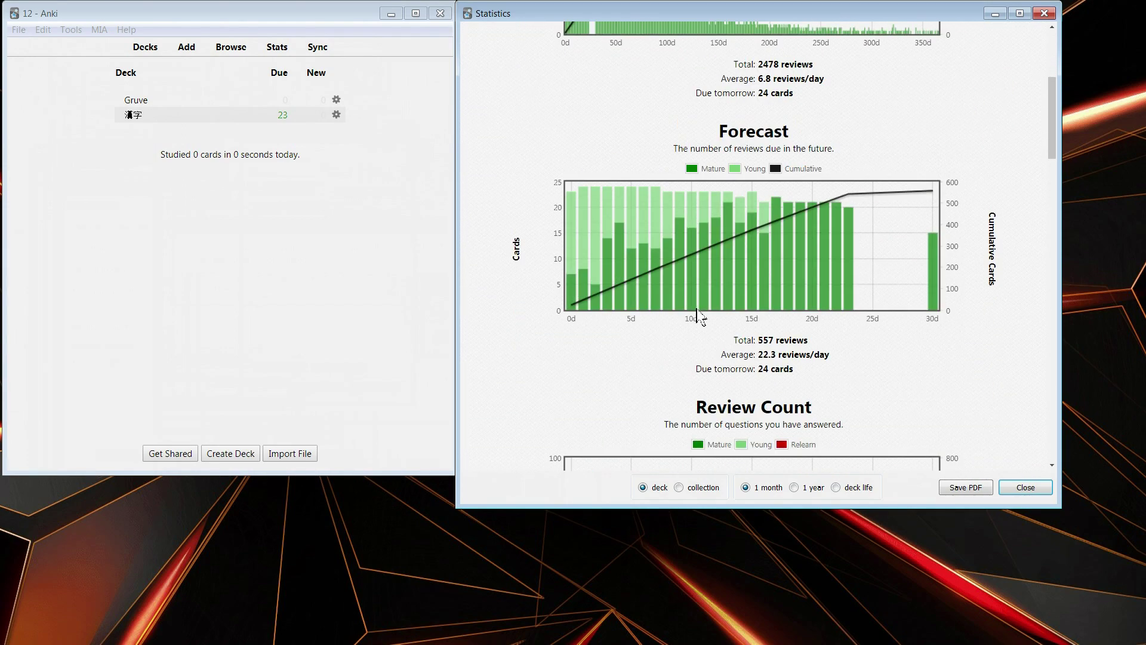
Step: View the deck's forecast over 1 year, and return the statistics range to 1 month
click(810, 490)
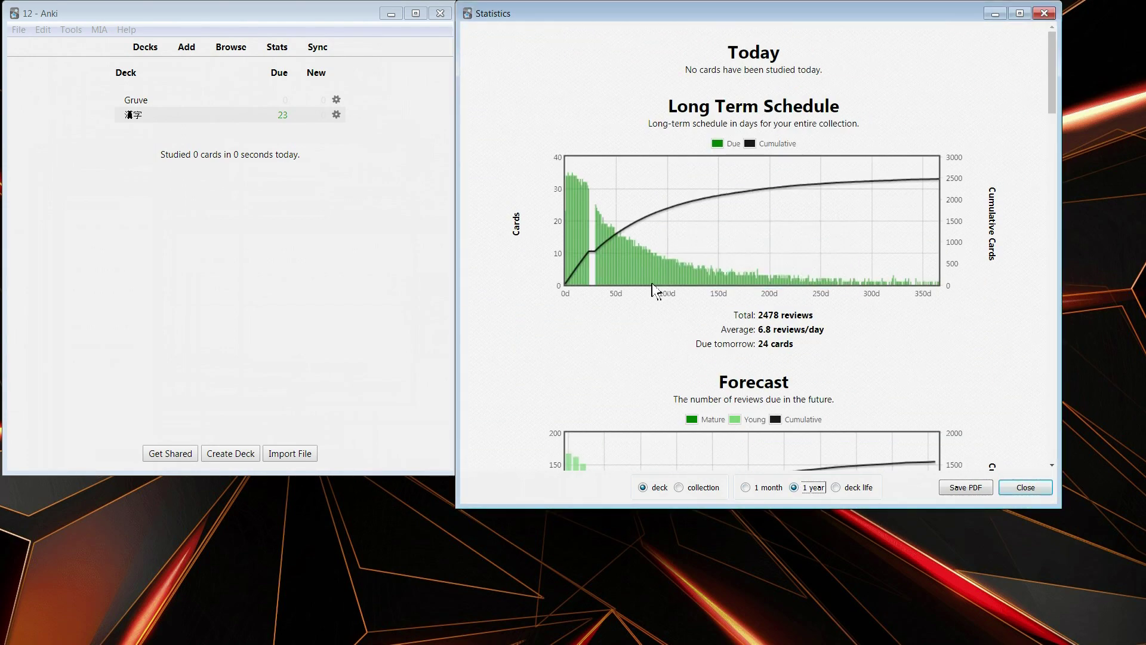
scroll(597, 307, down, 5)
scroll(594, 145, up, 2)
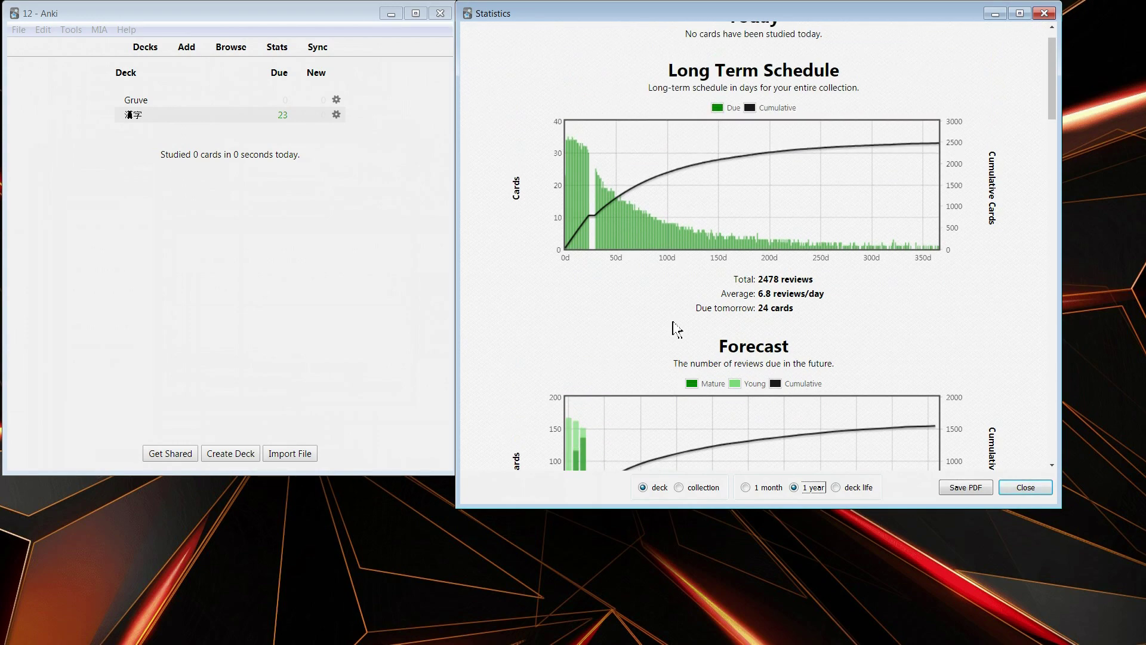
click(746, 487)
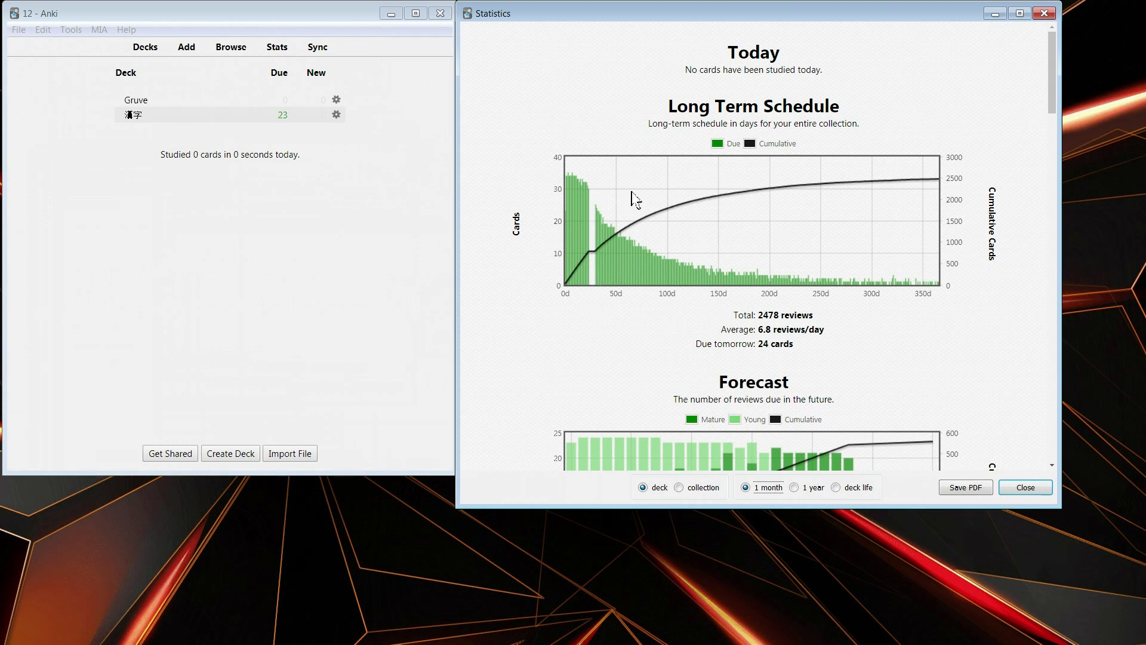
scroll(677, 224, down, 3)
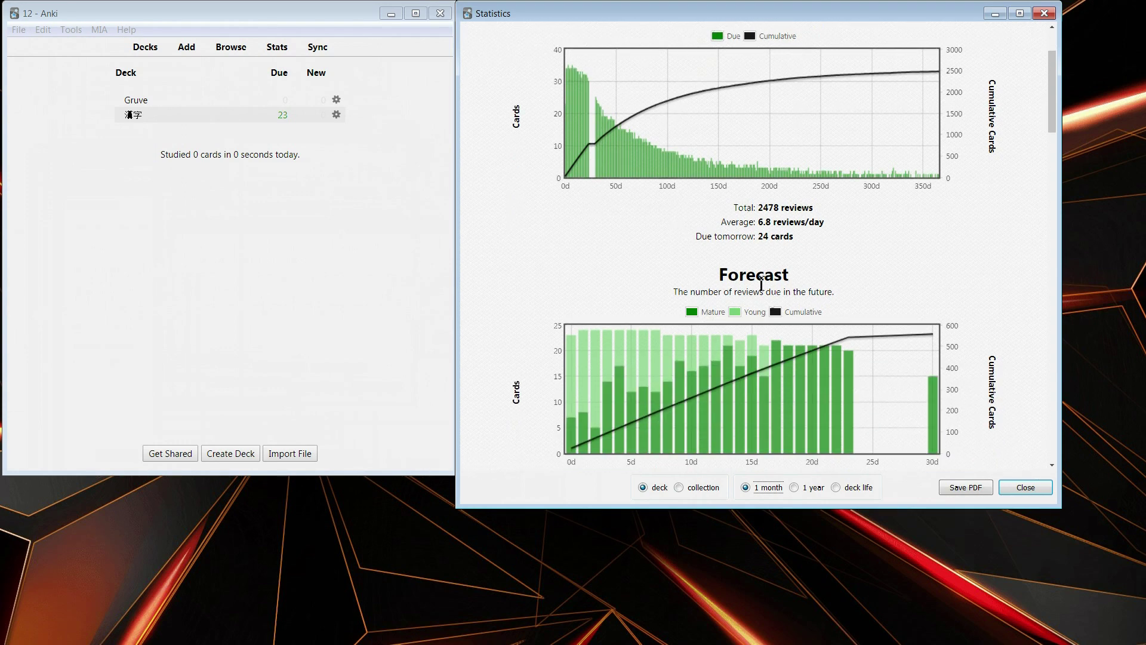
Step: Extend the vac 1 vacation by changing its end date to 2/28/2020 and save it
click(97, 29)
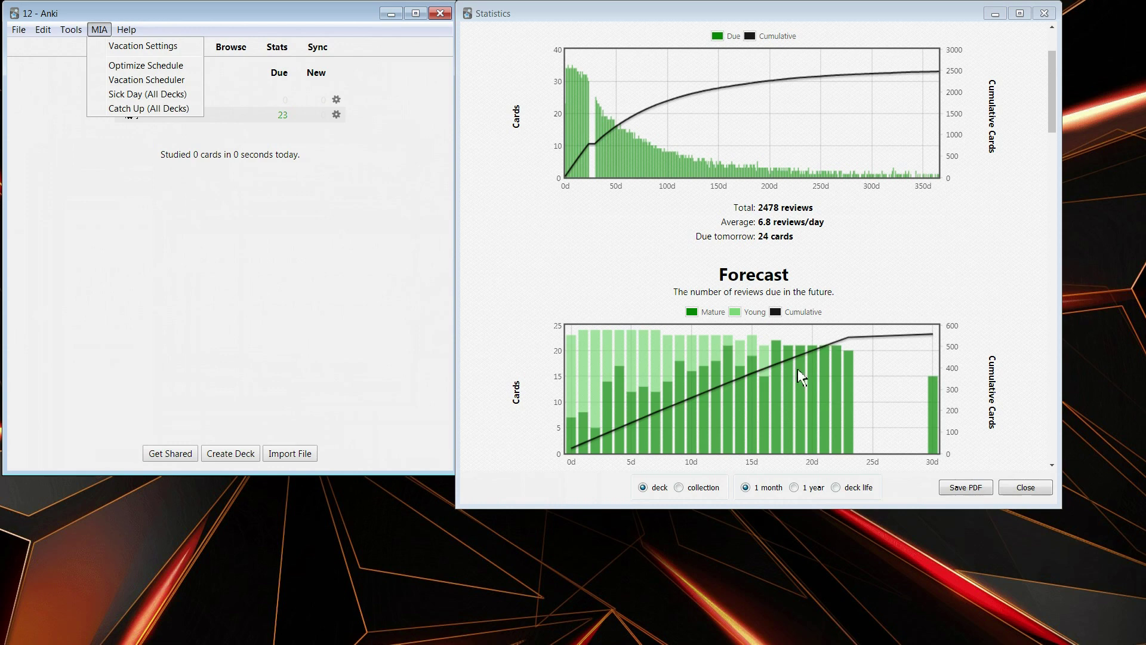
click(146, 80)
click(647, 223)
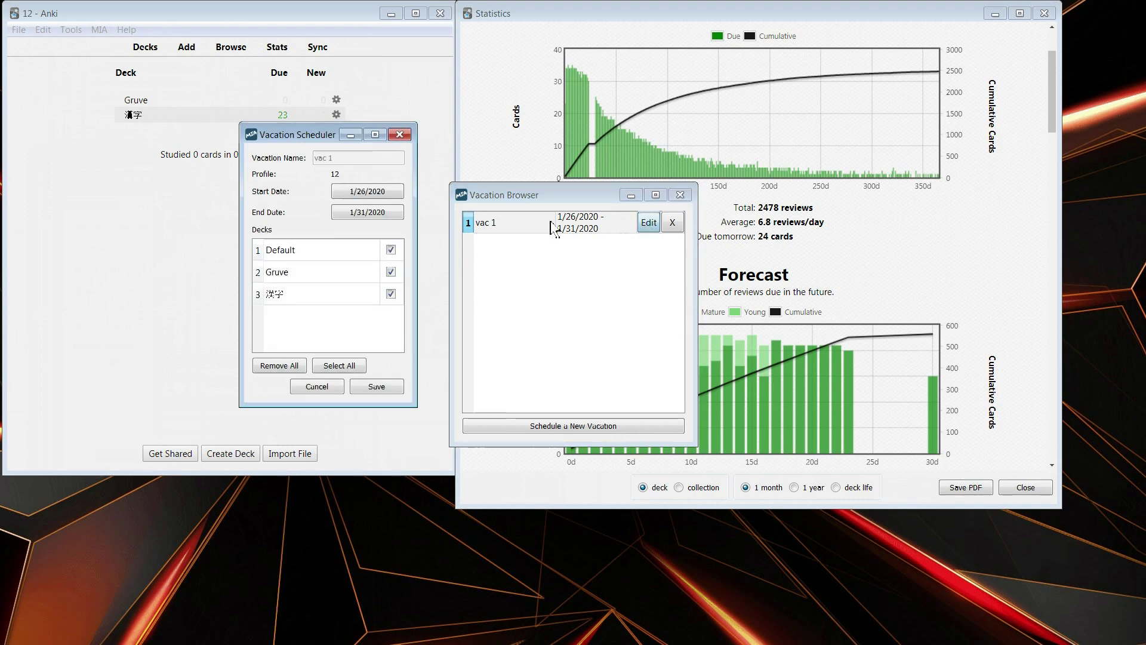
click(362, 215)
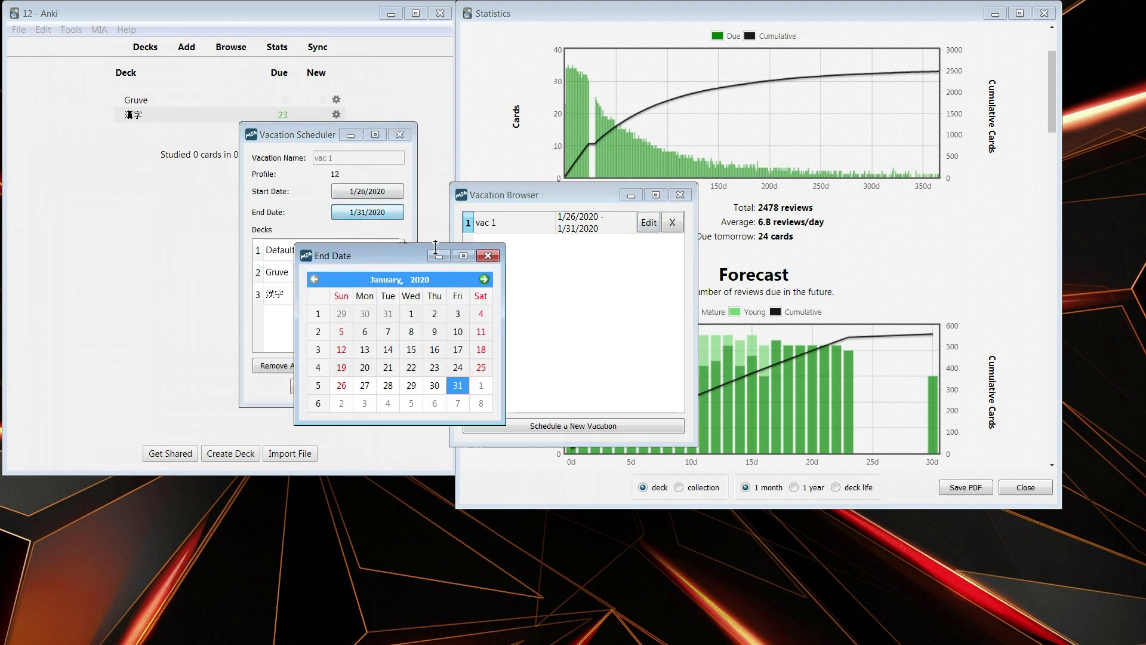
click(484, 279)
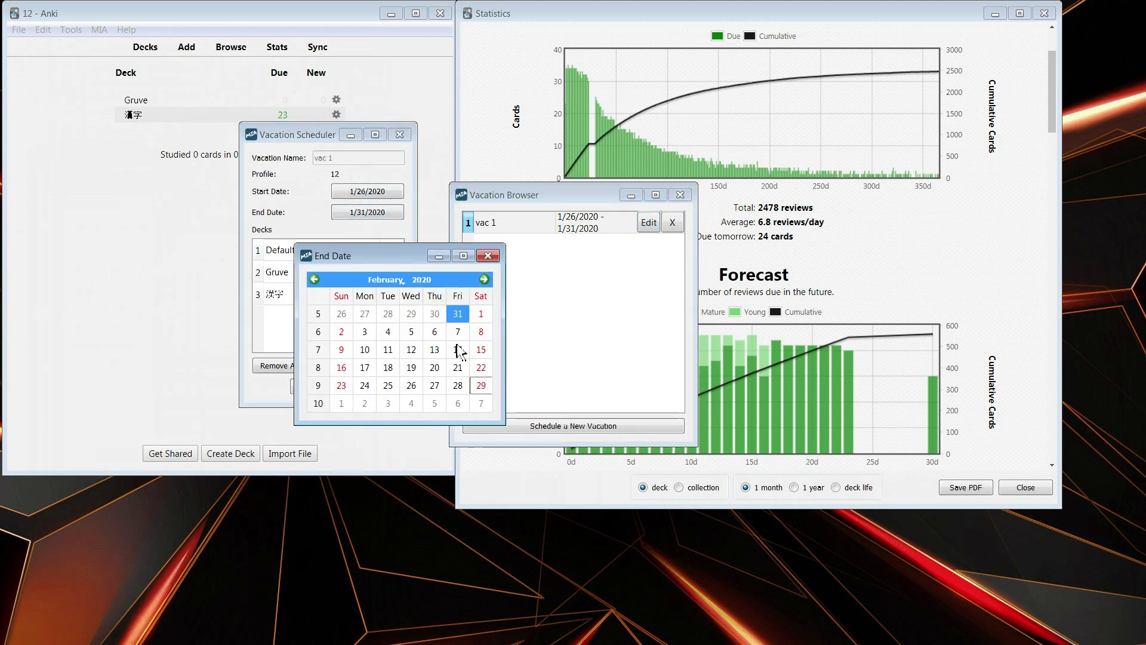
click(459, 387)
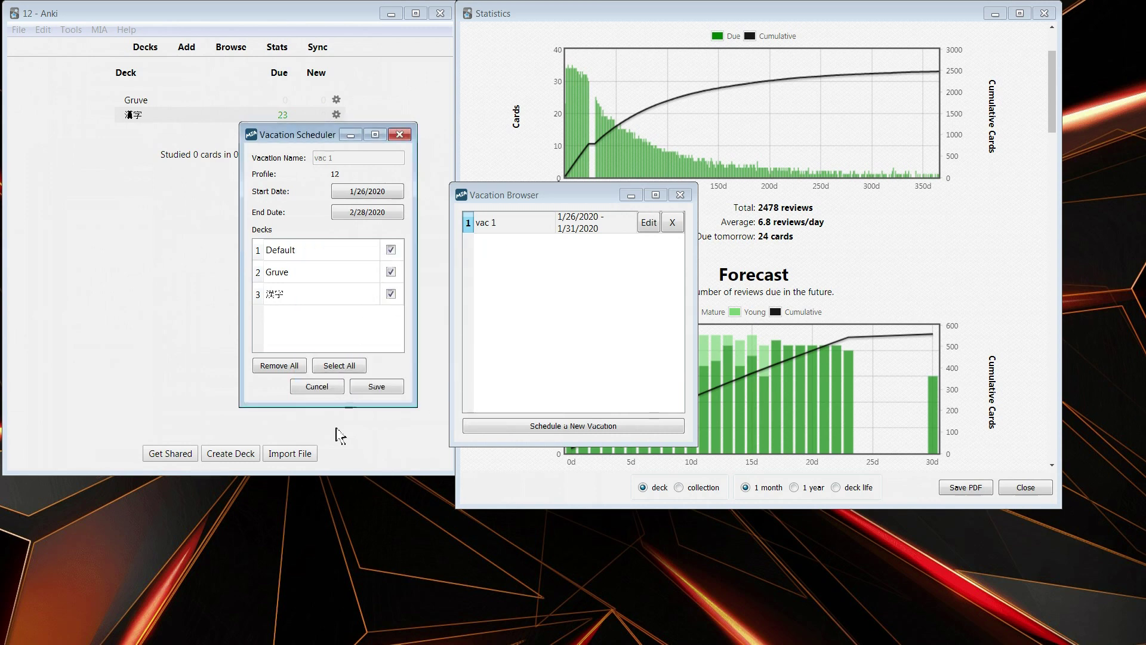
click(377, 386)
click(432, 294)
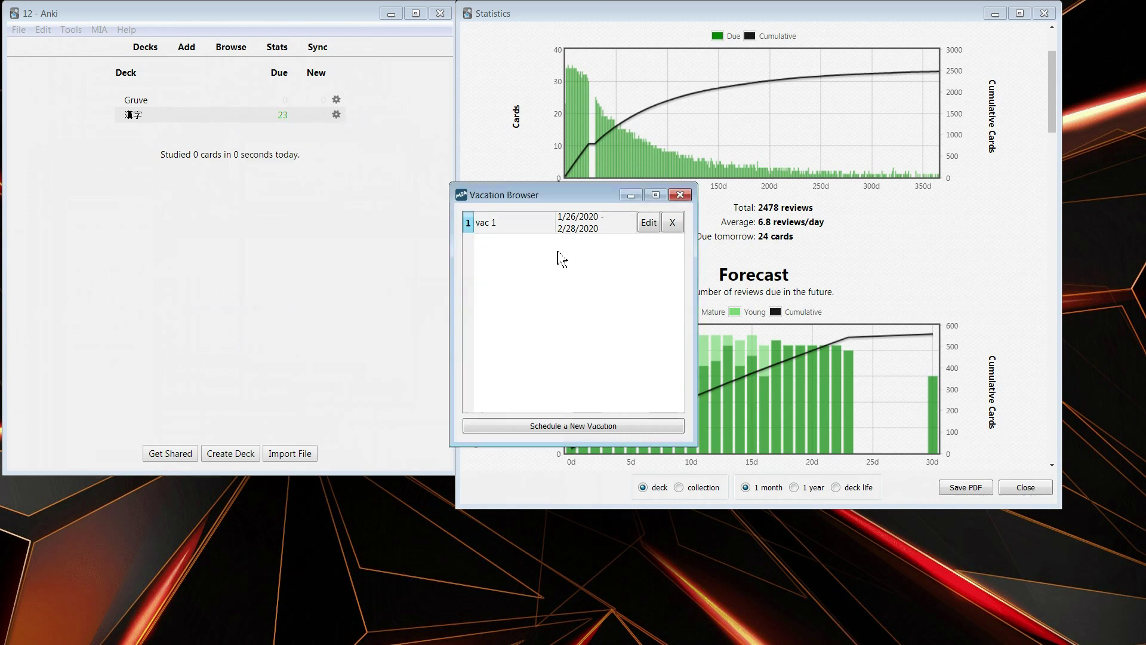
click(680, 196)
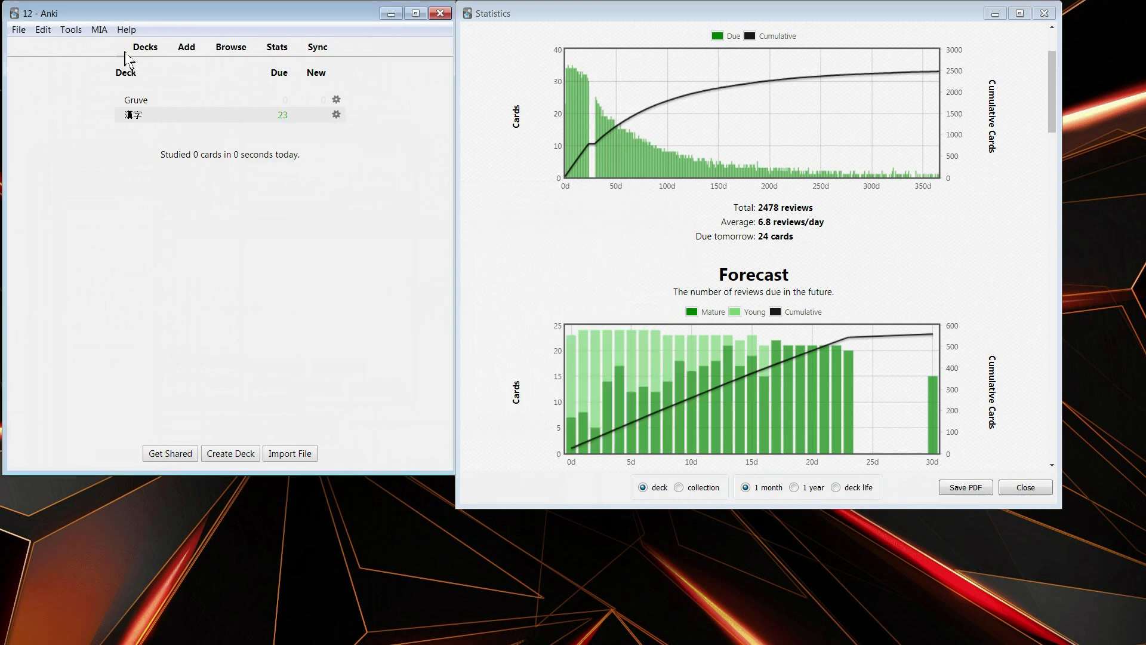
Step: Optimize the schedule for the extended vacation and refresh the deck statistics to inspect the Long Term Schedule and Forecast charts
click(99, 29)
click(125, 66)
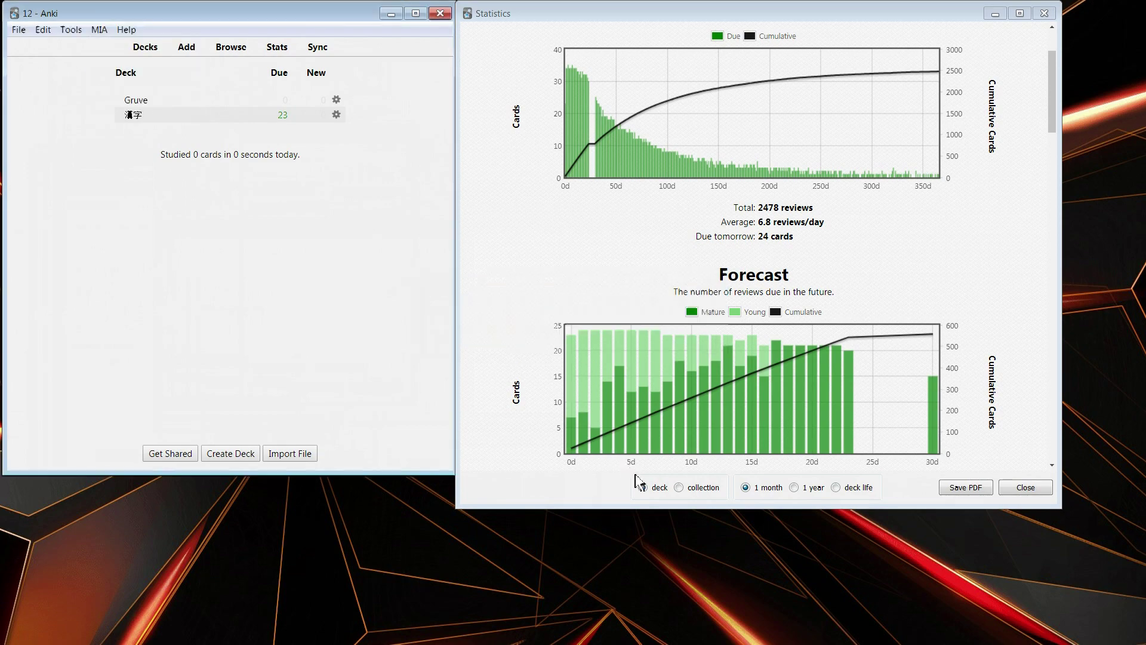
click(648, 493)
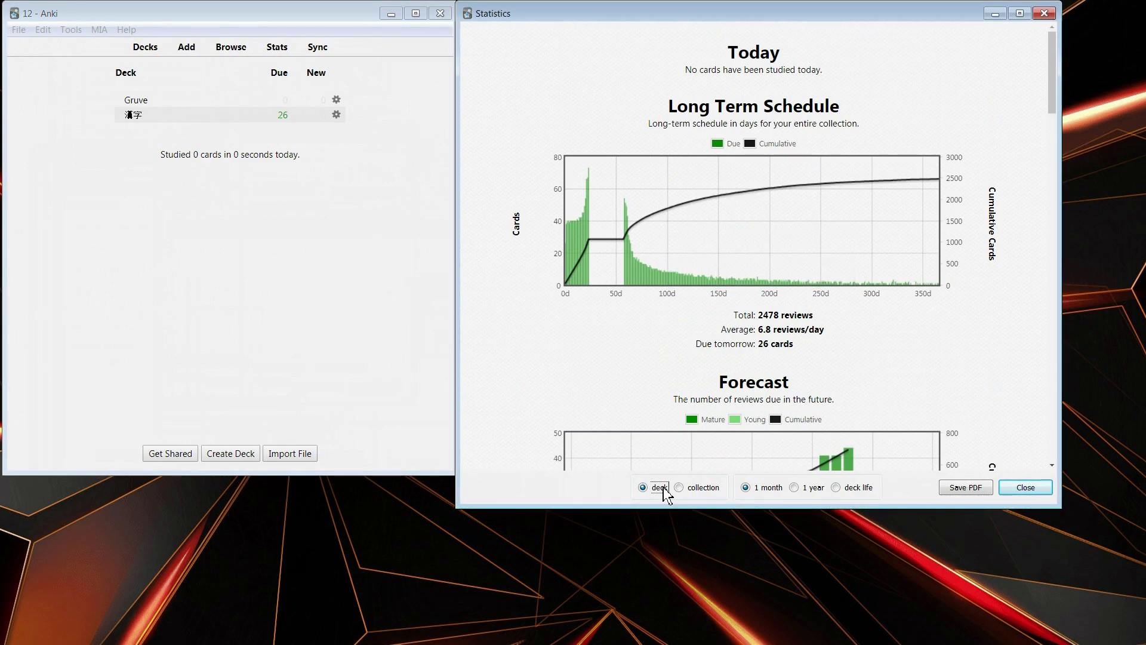
scroll(769, 299, down, 4)
scroll(769, 298, down, 2)
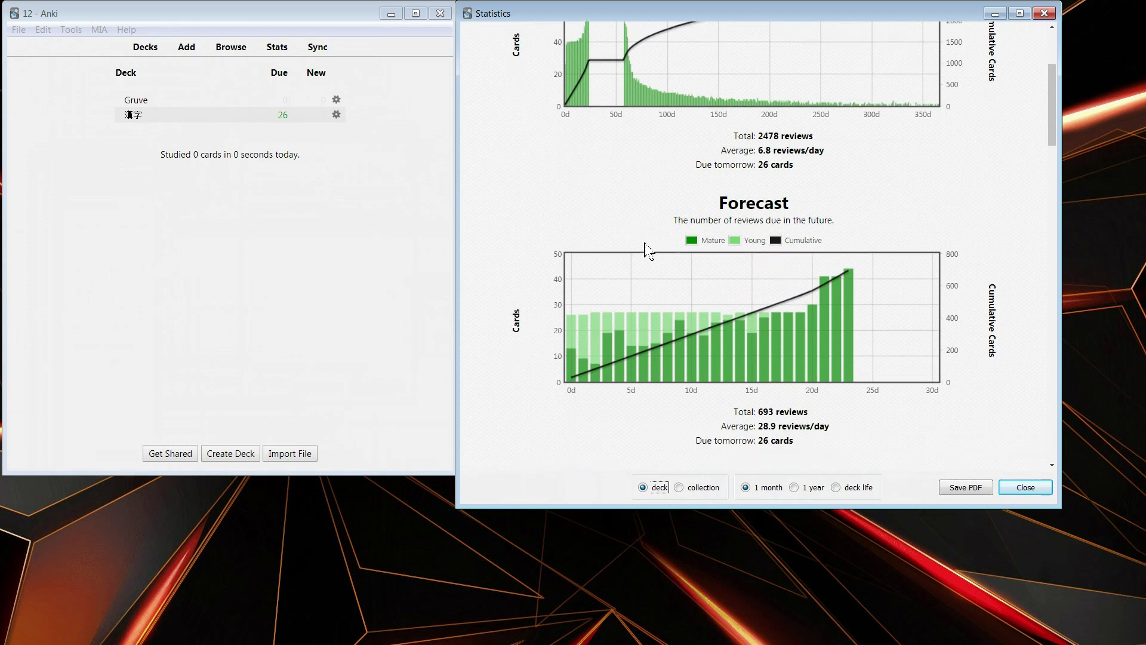
scroll(632, 138, up, 4)
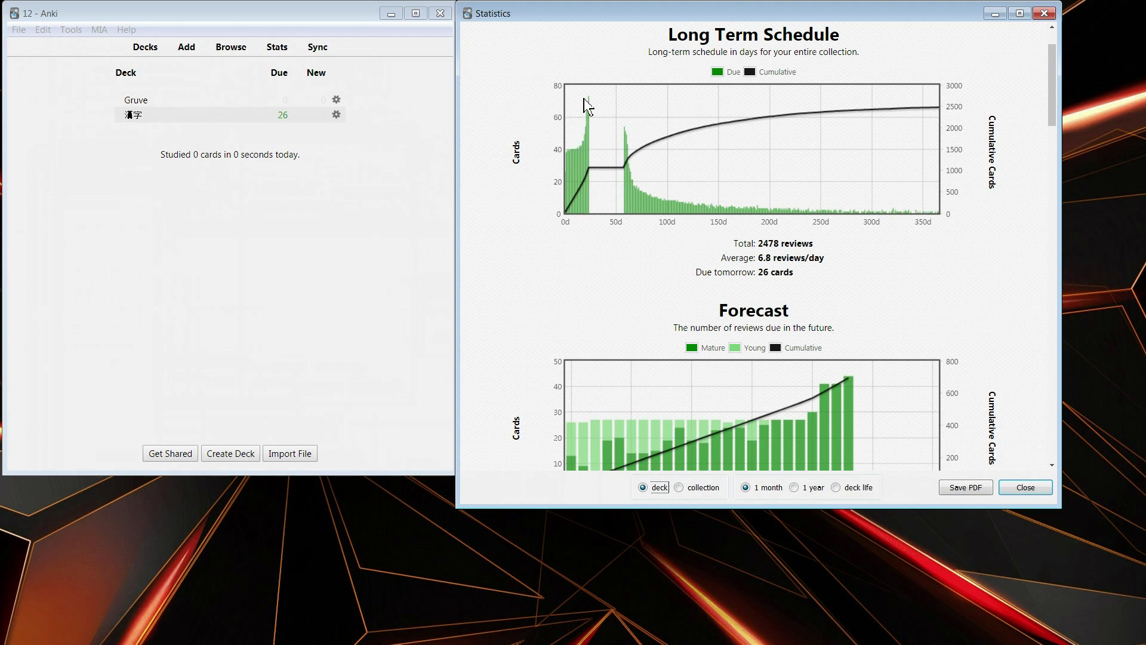
scroll(804, 358, down, 1)
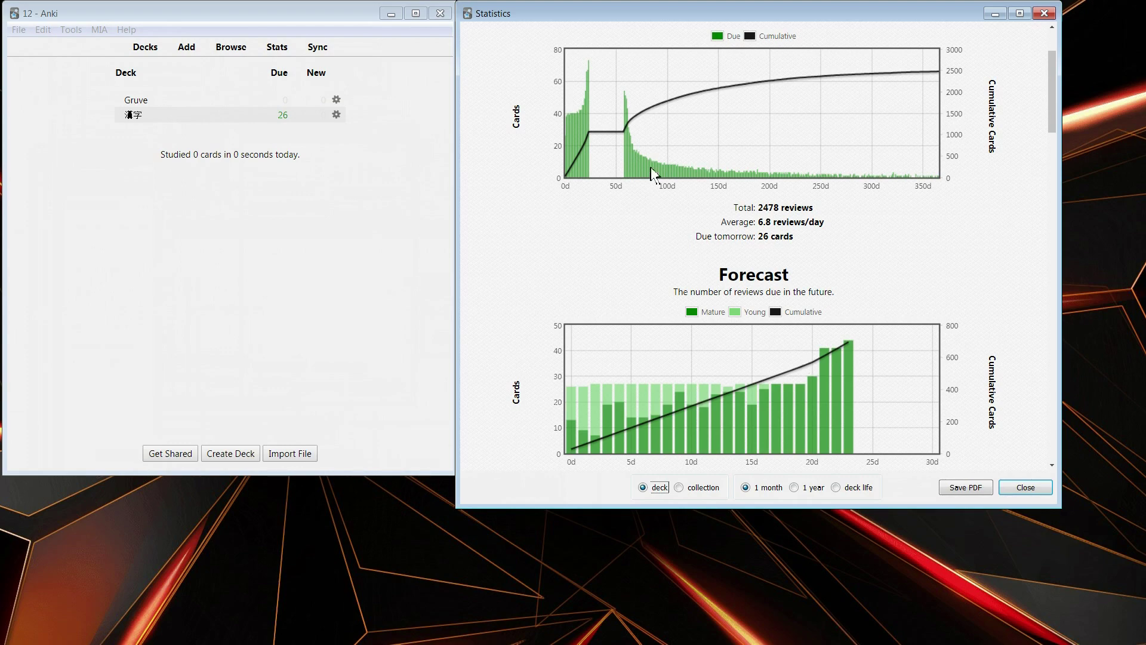
scroll(848, 322, down, 2)
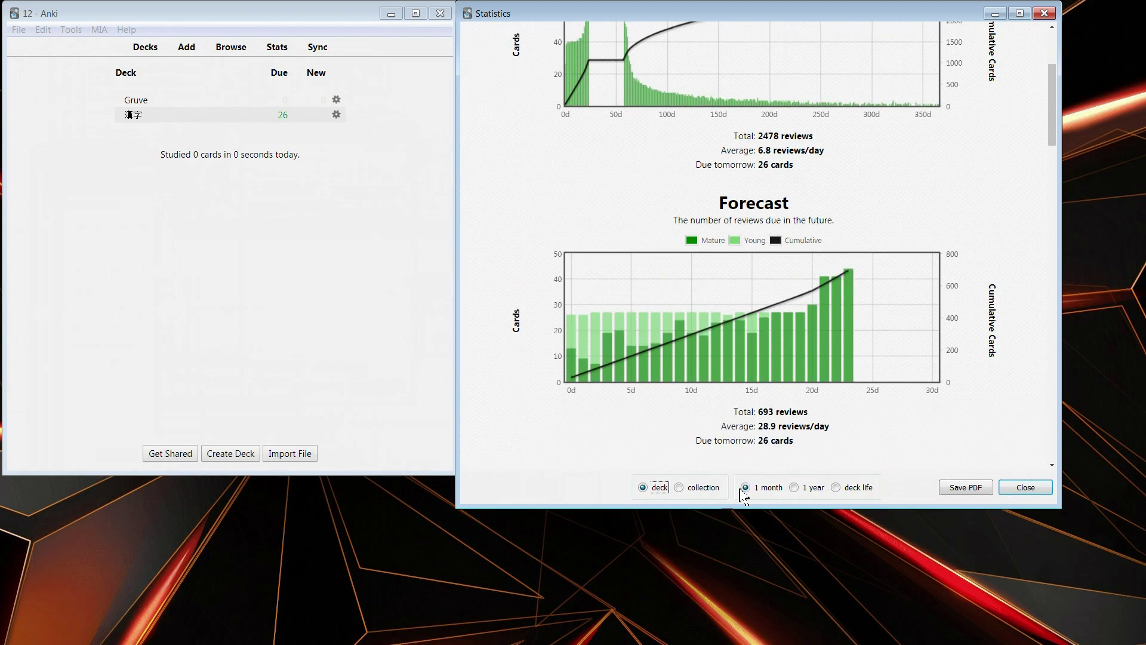
Step: Switch the statistics to the whole collection and inspect the Long Term Schedule and Forecast charts
click(687, 487)
scroll(875, 298, down, 4)
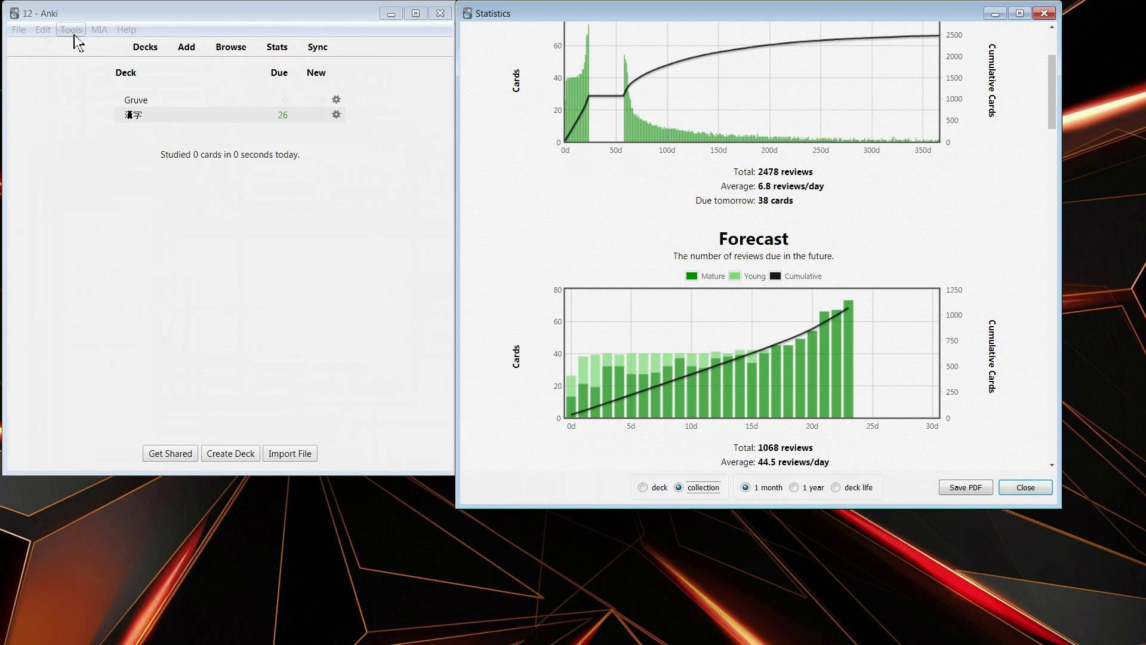
click(99, 29)
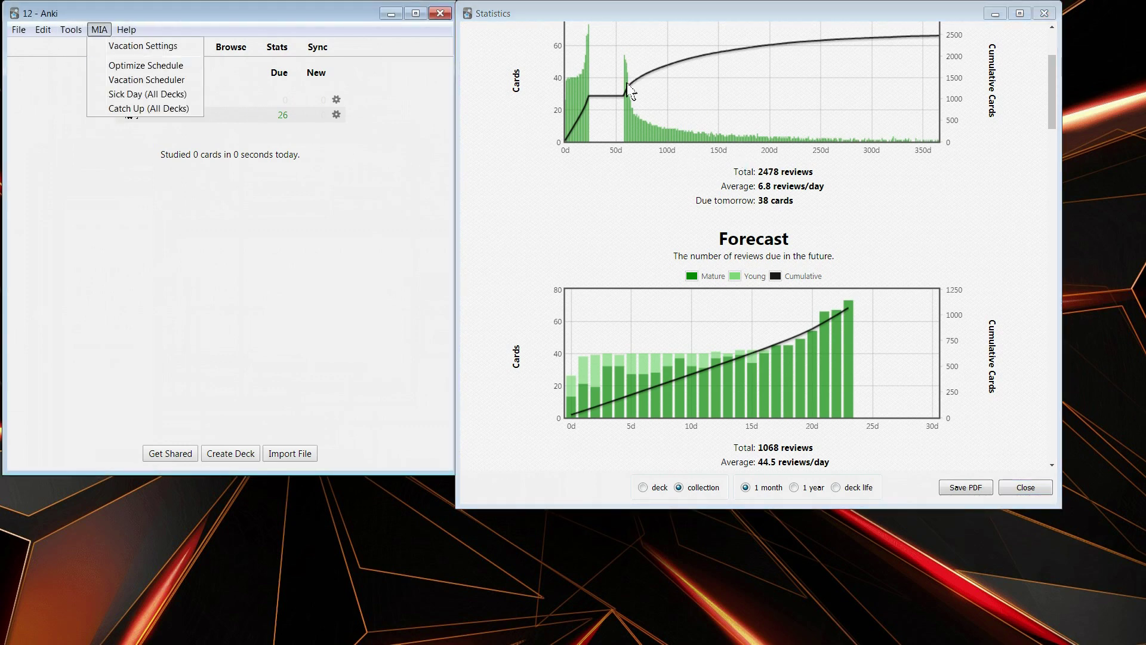
click(761, 287)
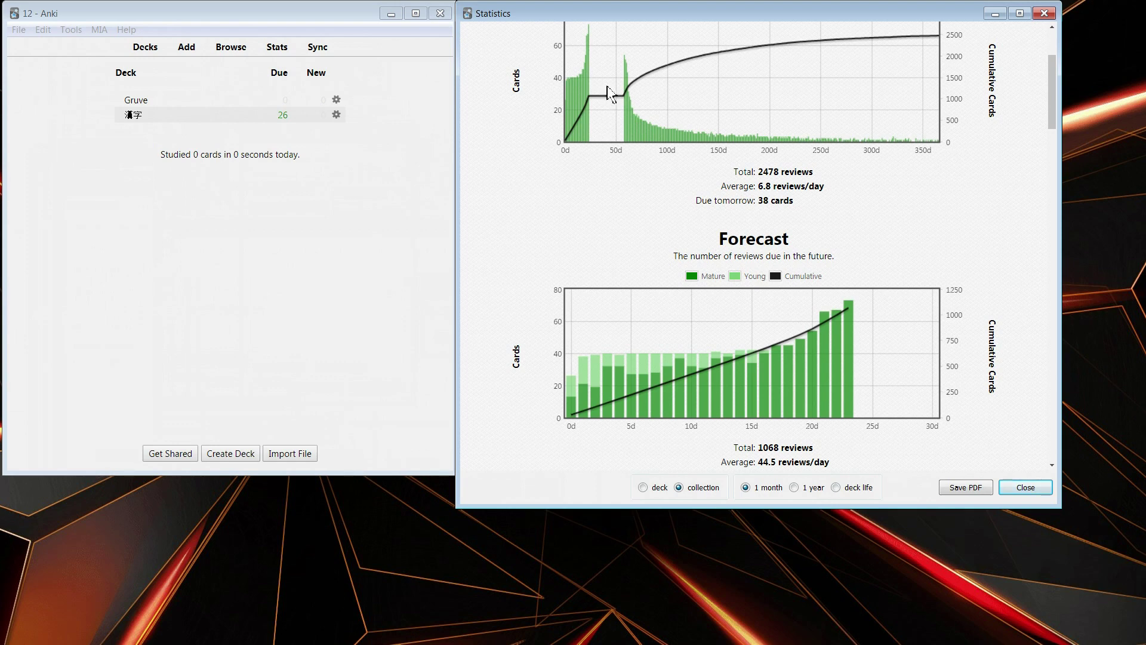
click(99, 29)
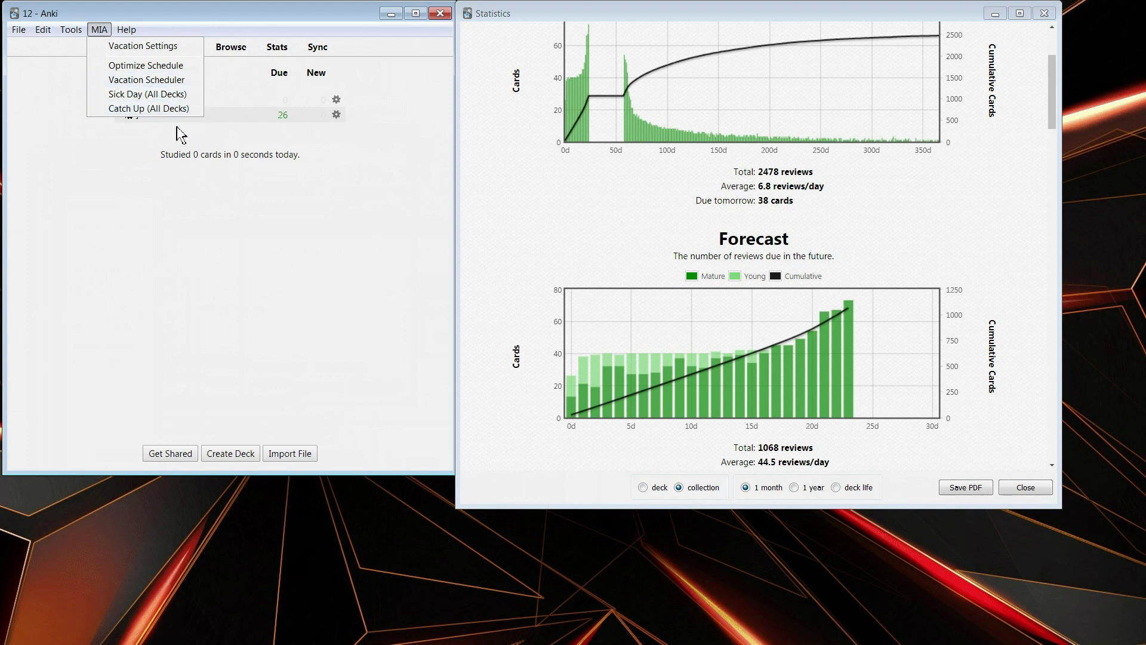
click(824, 253)
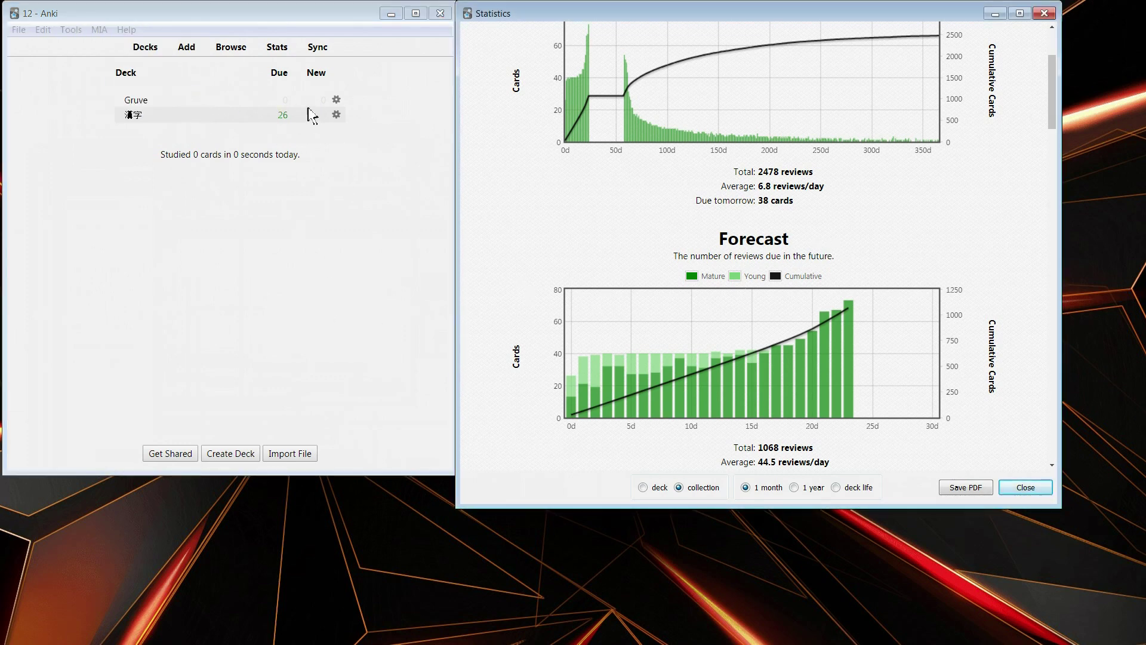
Step: Open the vac 1 vacation for editing in the Vacation Scheduler and move its window beside the vacation list
click(99, 29)
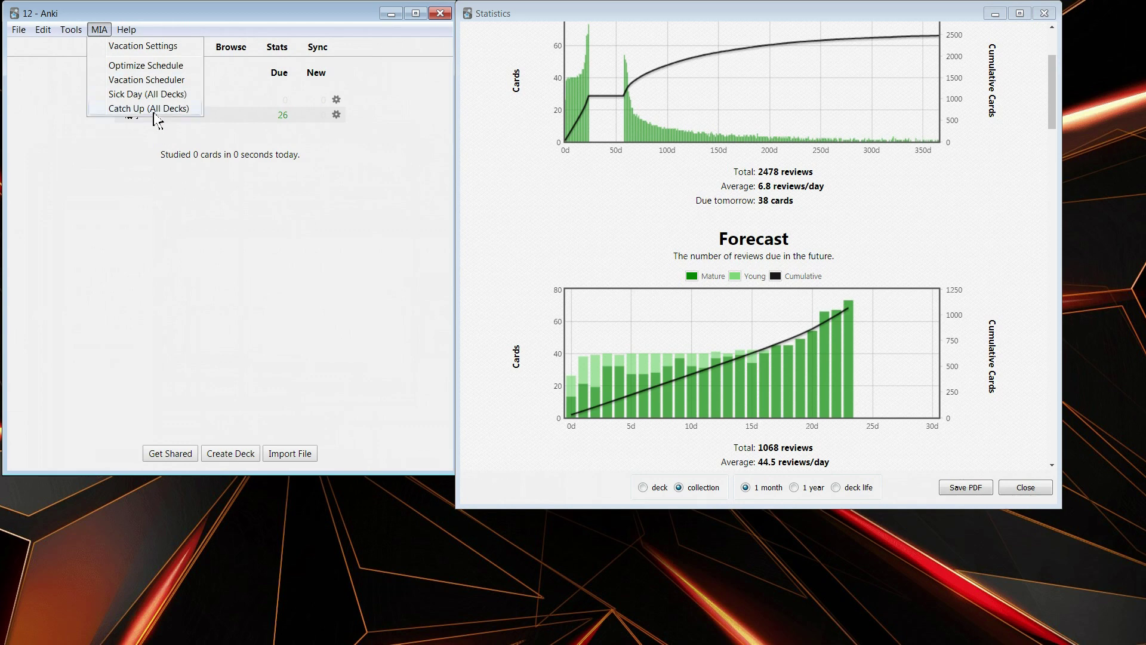
click(166, 81)
click(649, 223)
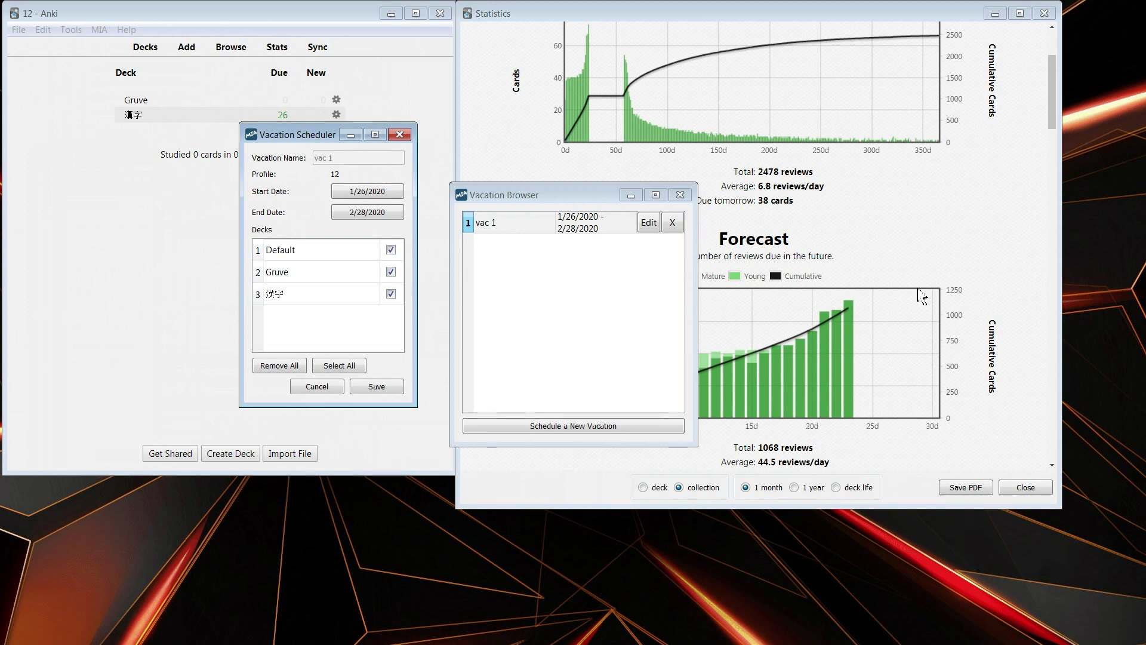
click(649, 233)
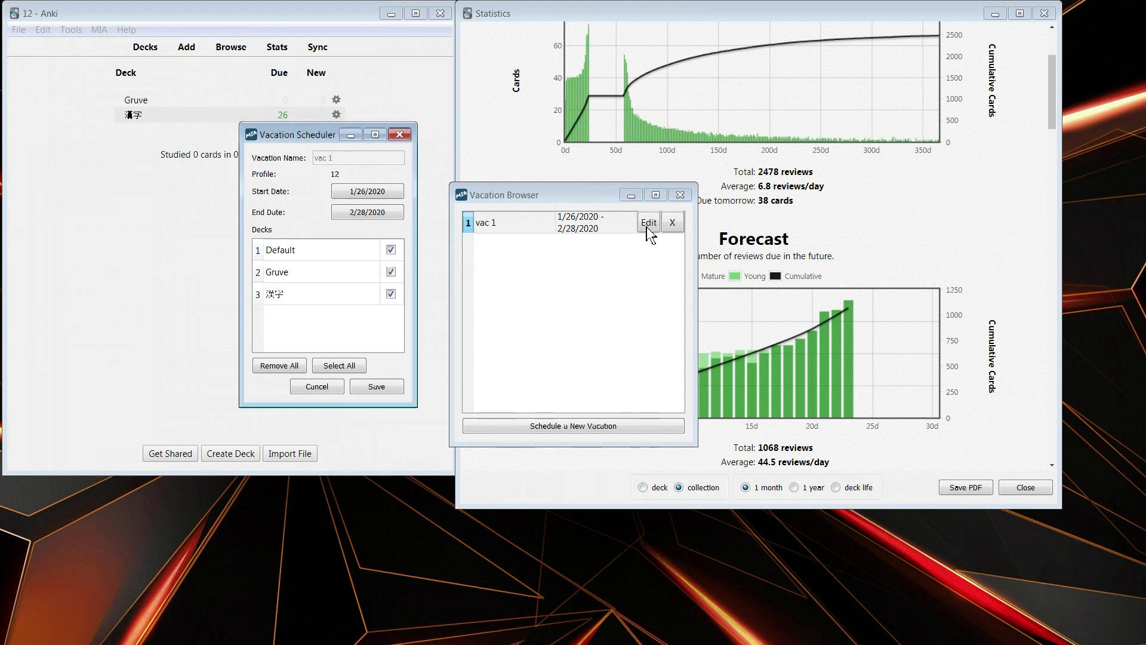
drag(323, 139, 518, 158)
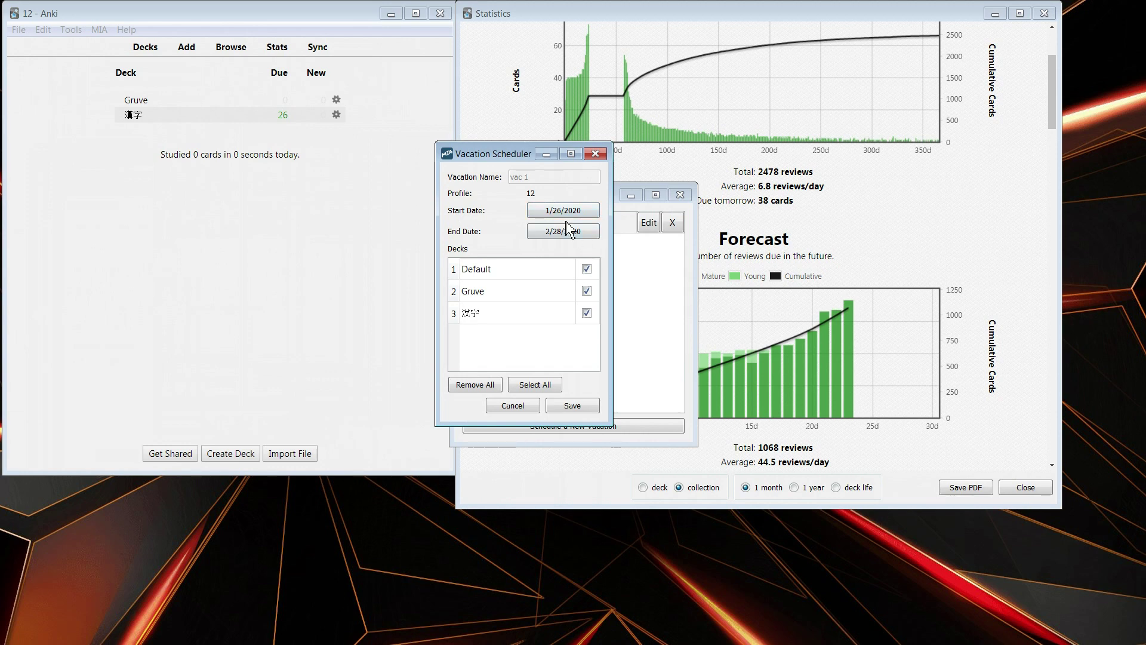
drag(515, 156, 477, 165)
click(536, 229)
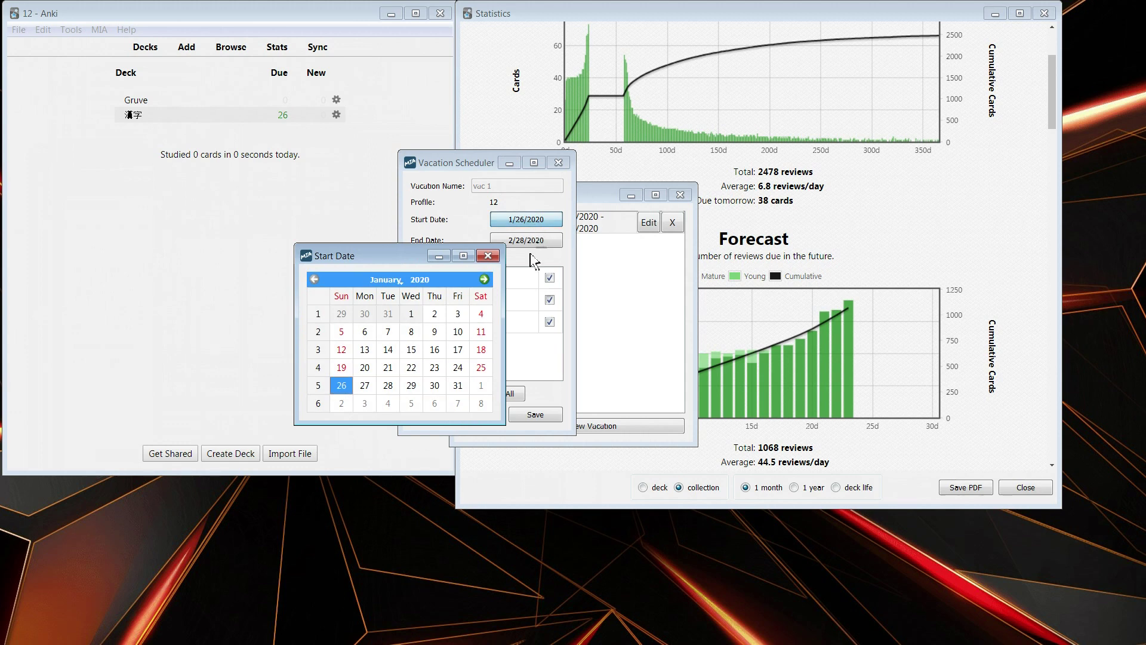
drag(412, 255, 472, 247)
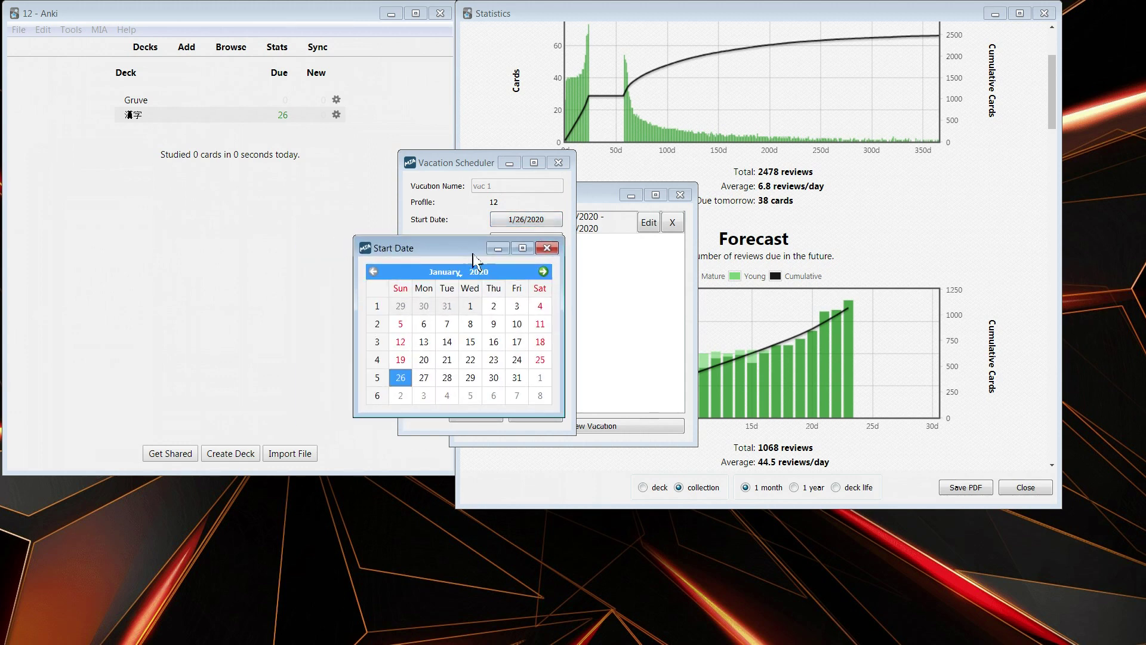
click(549, 250)
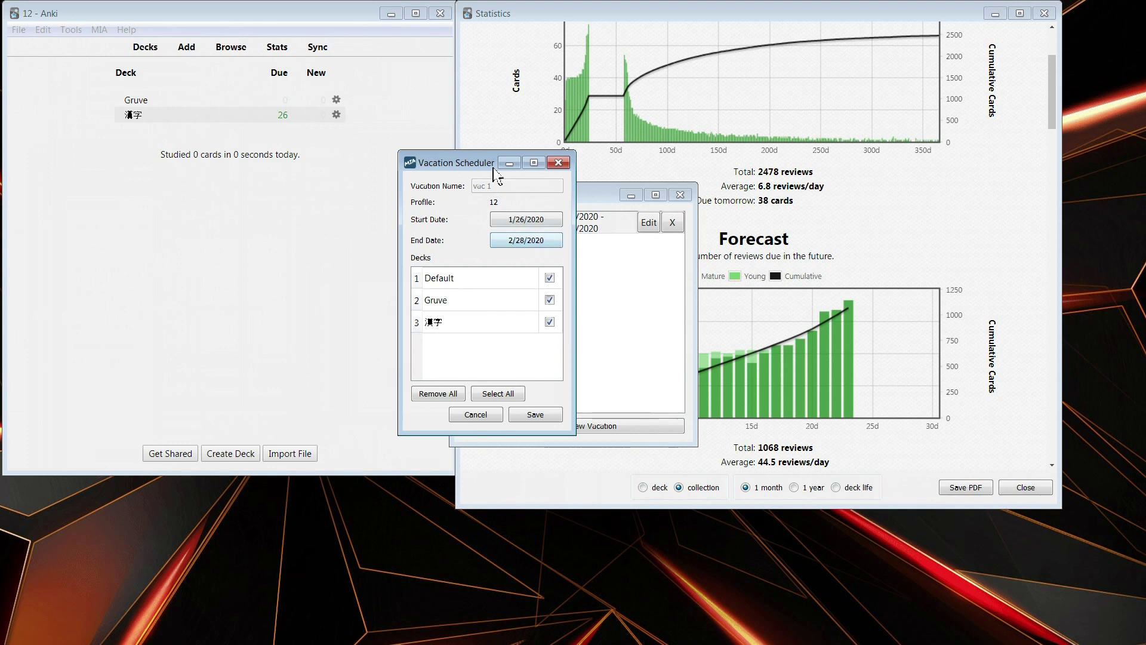
Step: Set the start date of the vac 1 vacation to 1/5/2020
drag(457, 163, 472, 154)
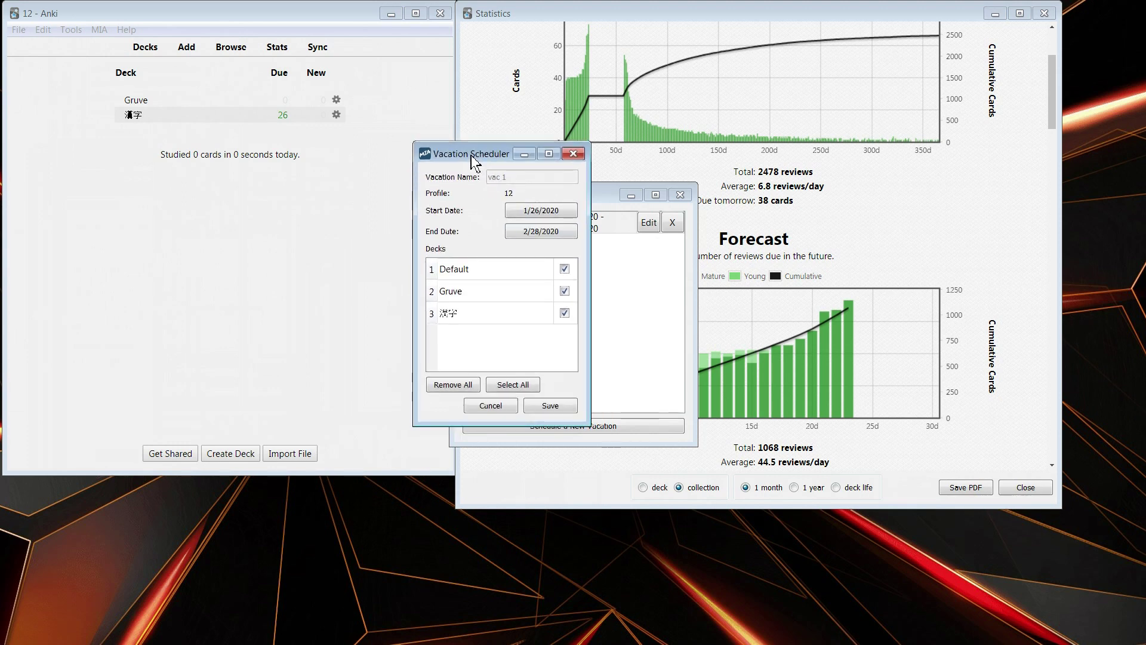
click(557, 212)
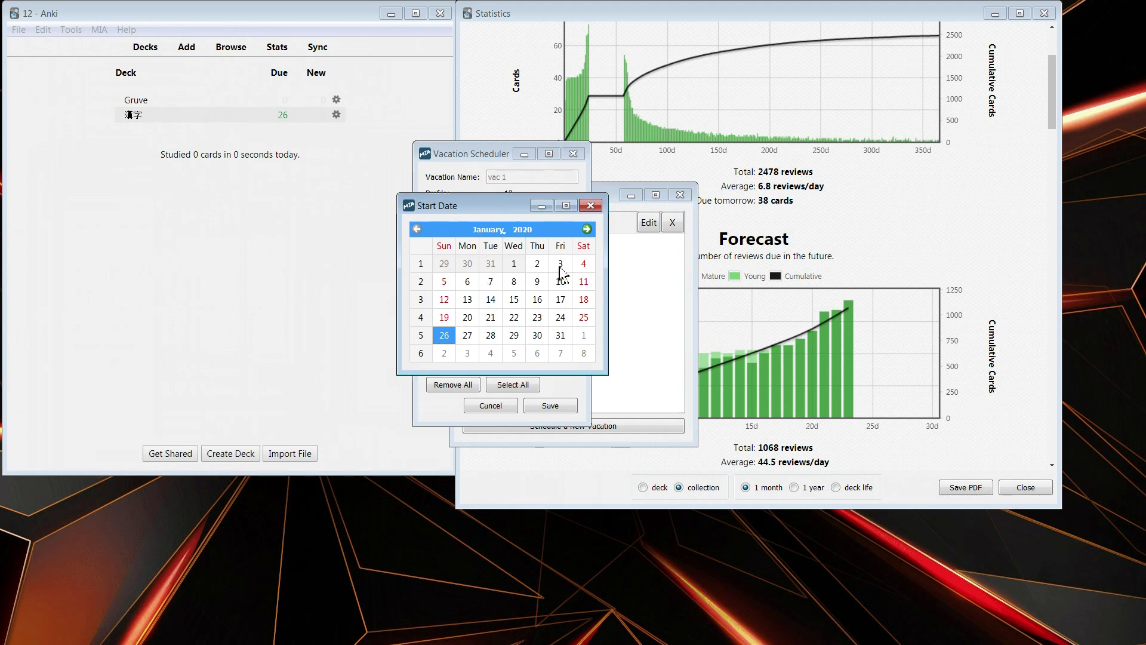
click(443, 282)
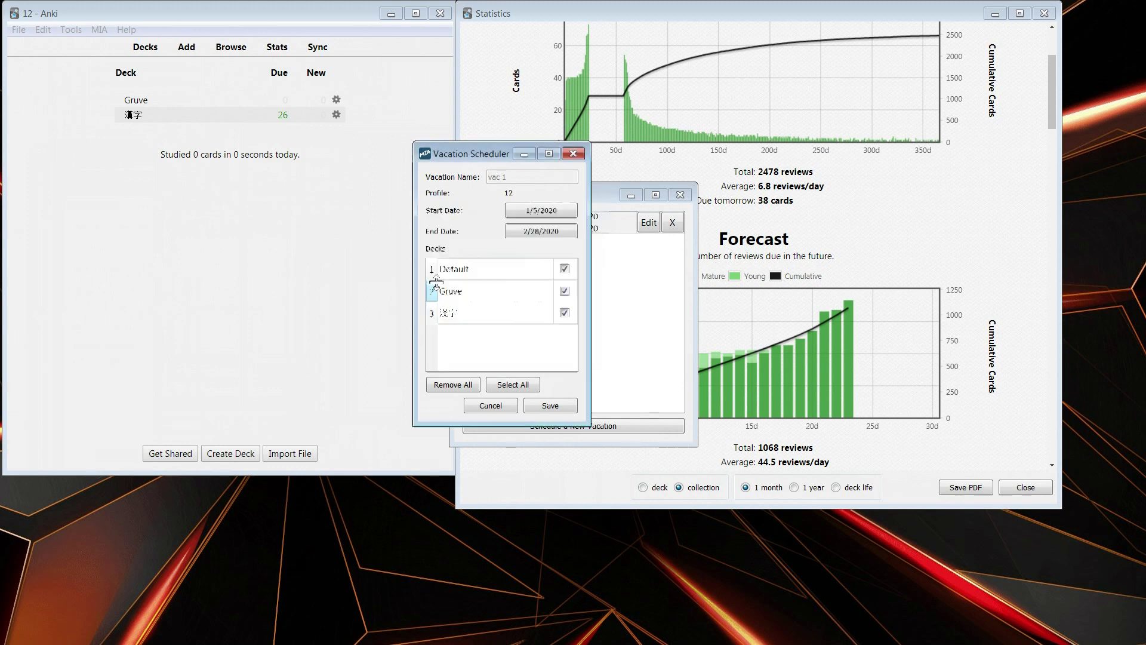
Step: Set the vac 1 vacation's end date to 1/12/2020, save it and close the Vacation Browser
click(547, 234)
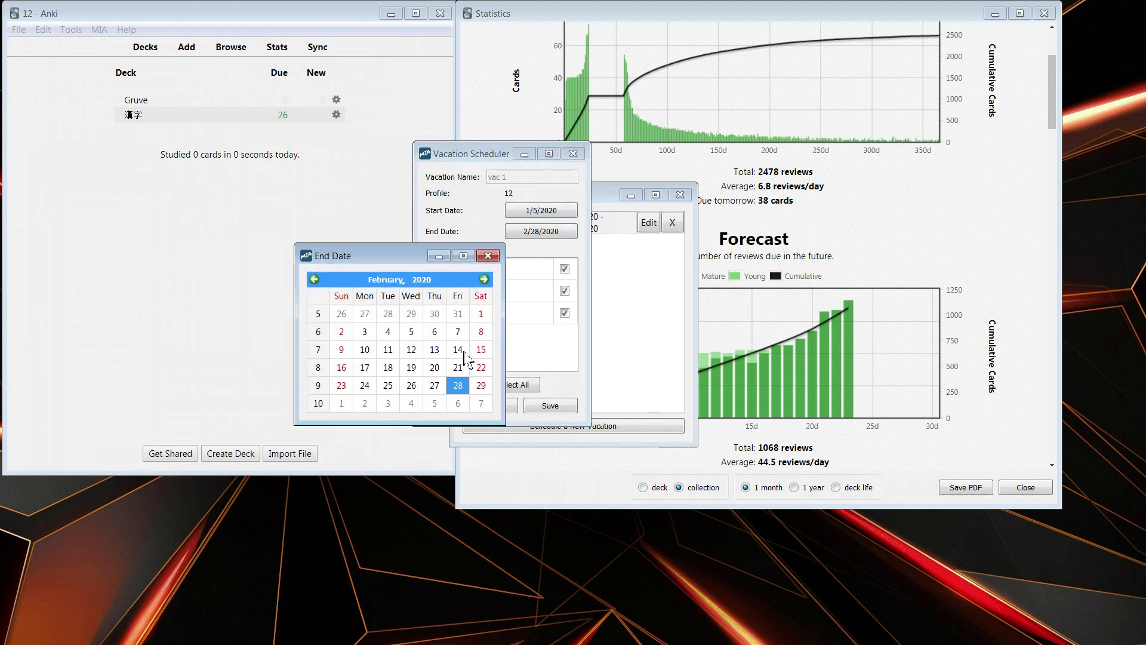
click(314, 279)
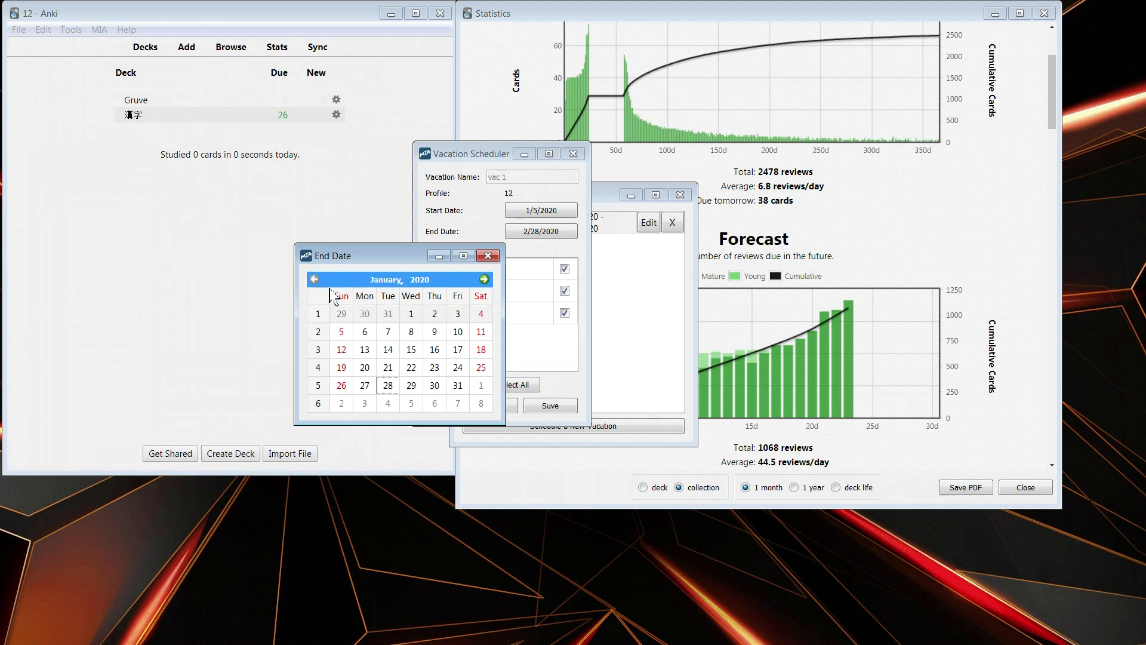
click(342, 350)
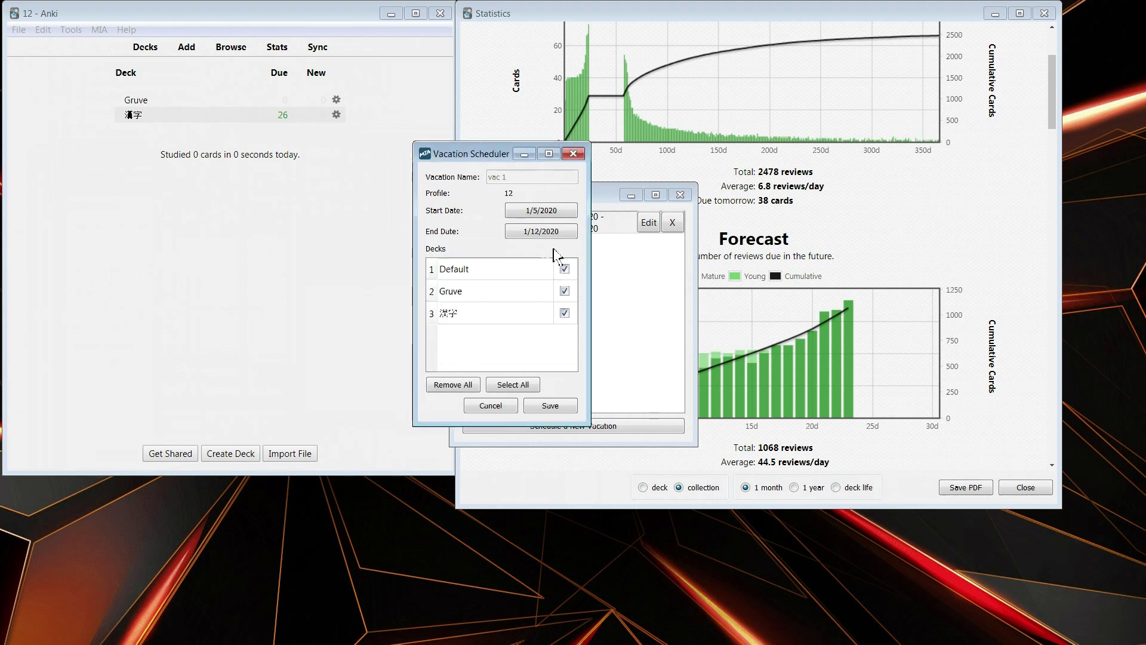
click(545, 407)
click(610, 310)
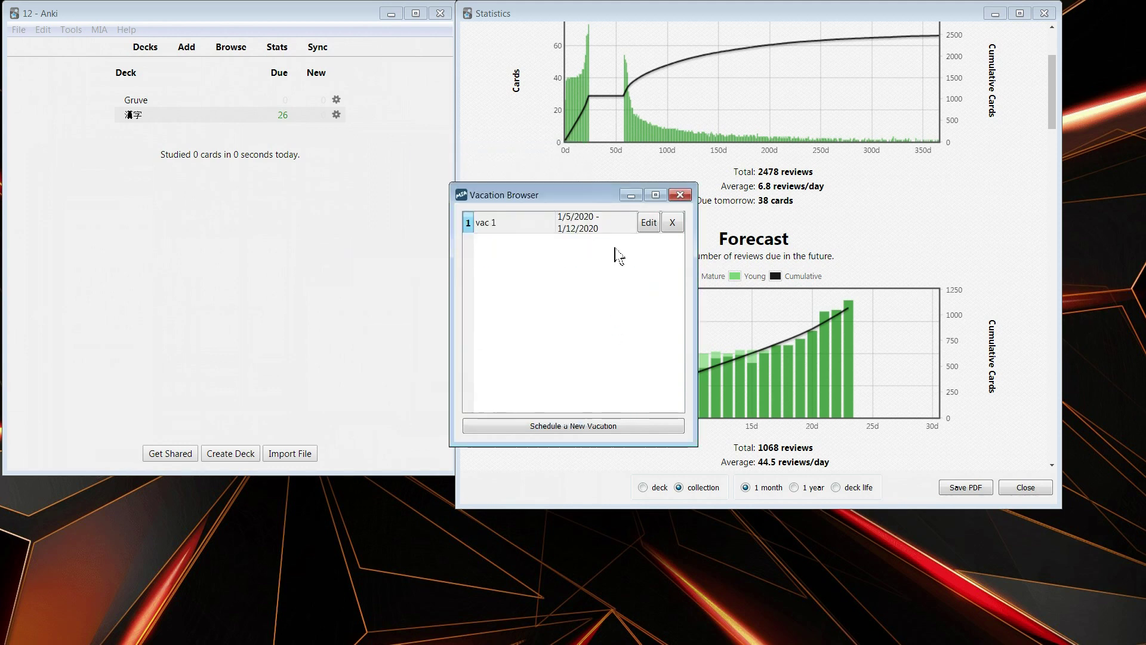
click(680, 194)
Step: Optimize the schedule for the one-week vacation and refresh the collection's 1 month statistics to inspect the charts
click(99, 29)
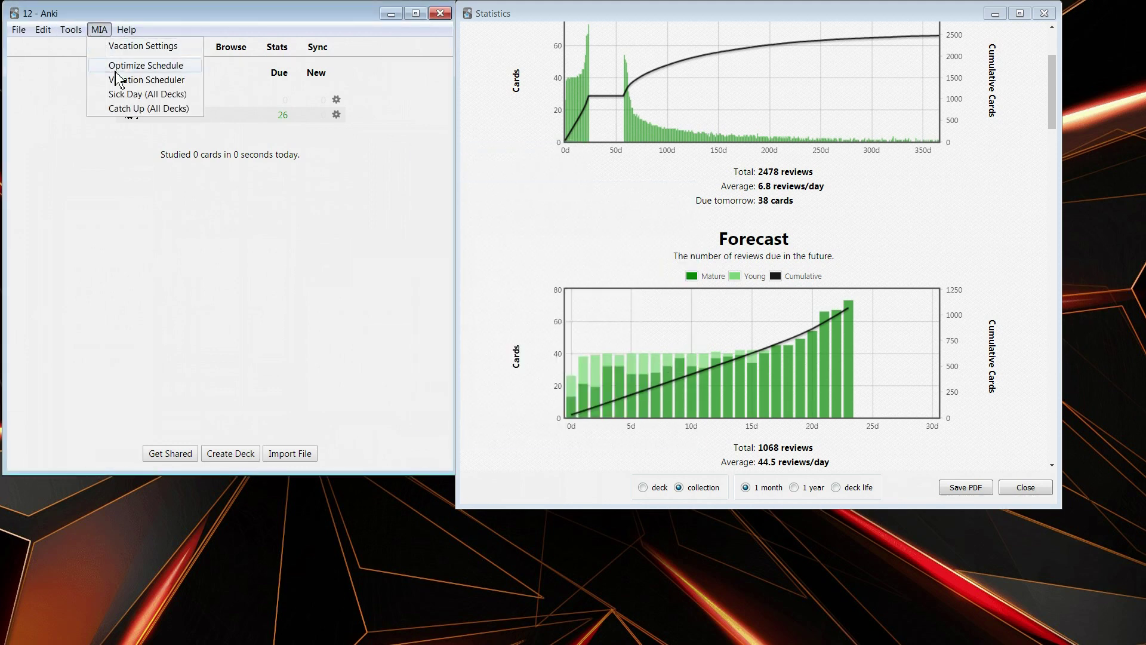
click(120, 94)
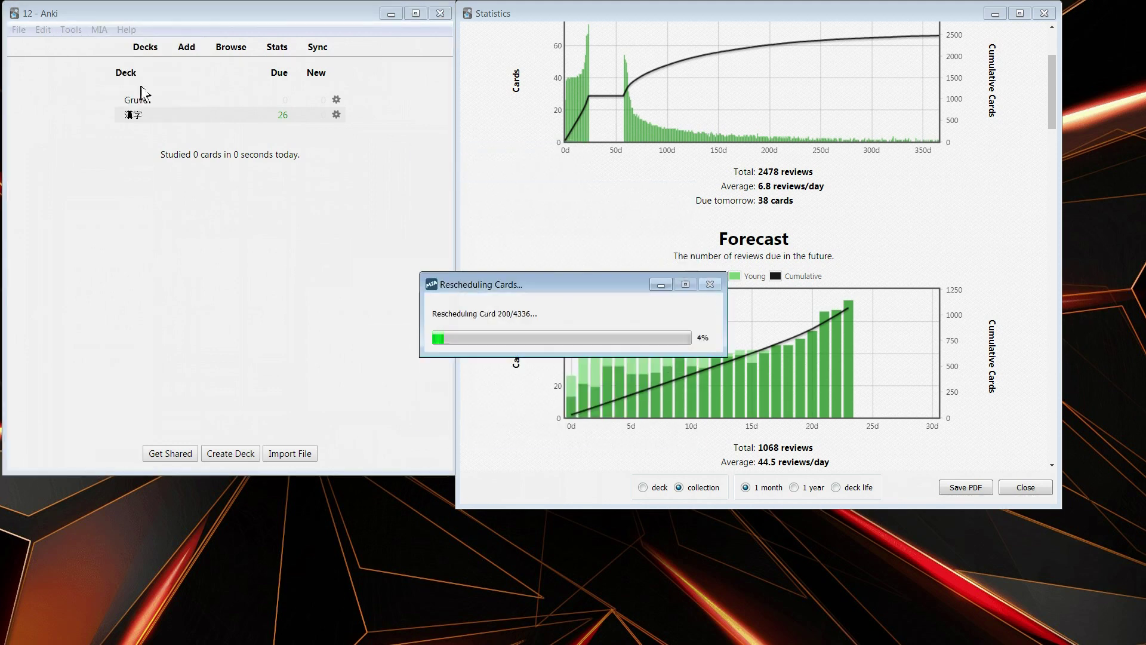
click(746, 488)
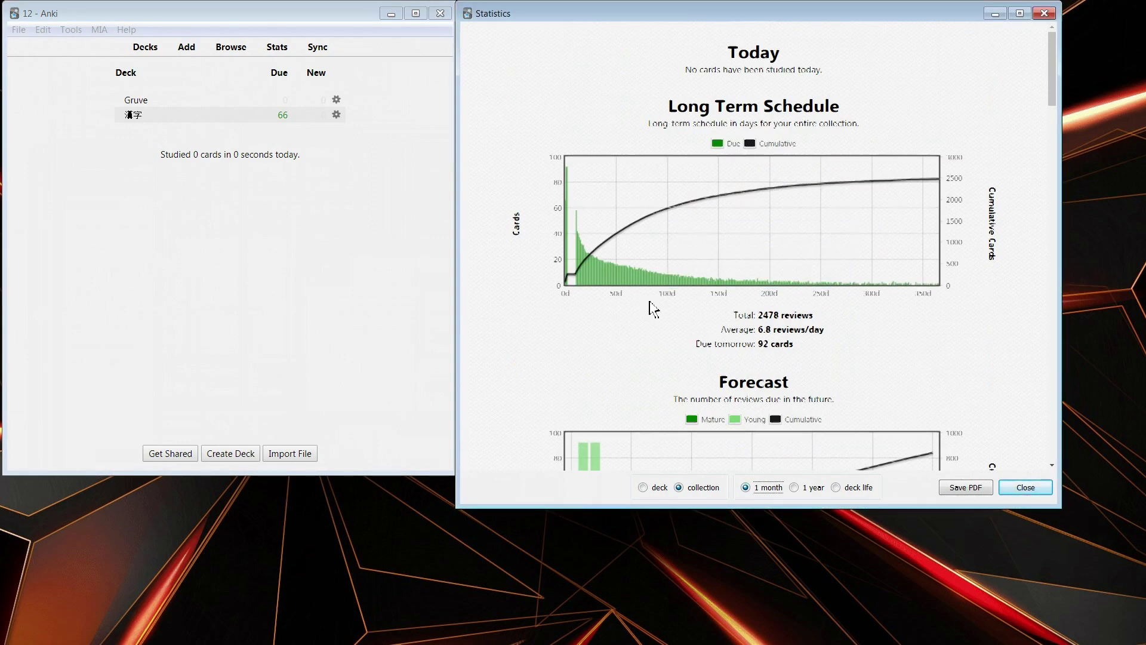
scroll(651, 303, down, 2)
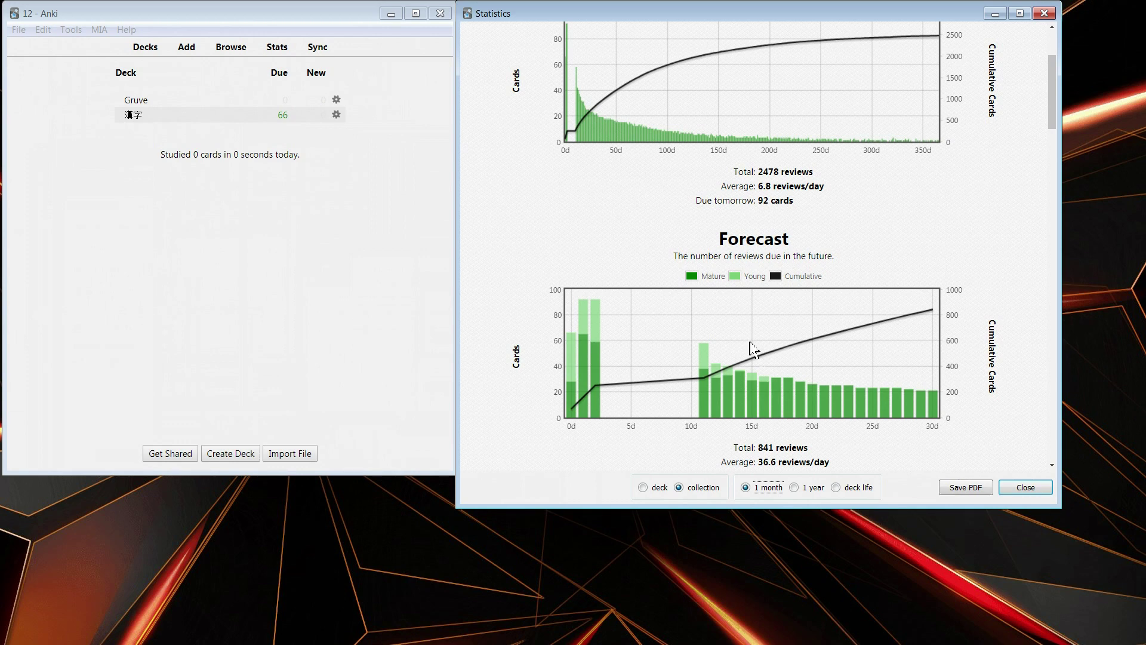
click(42, 30)
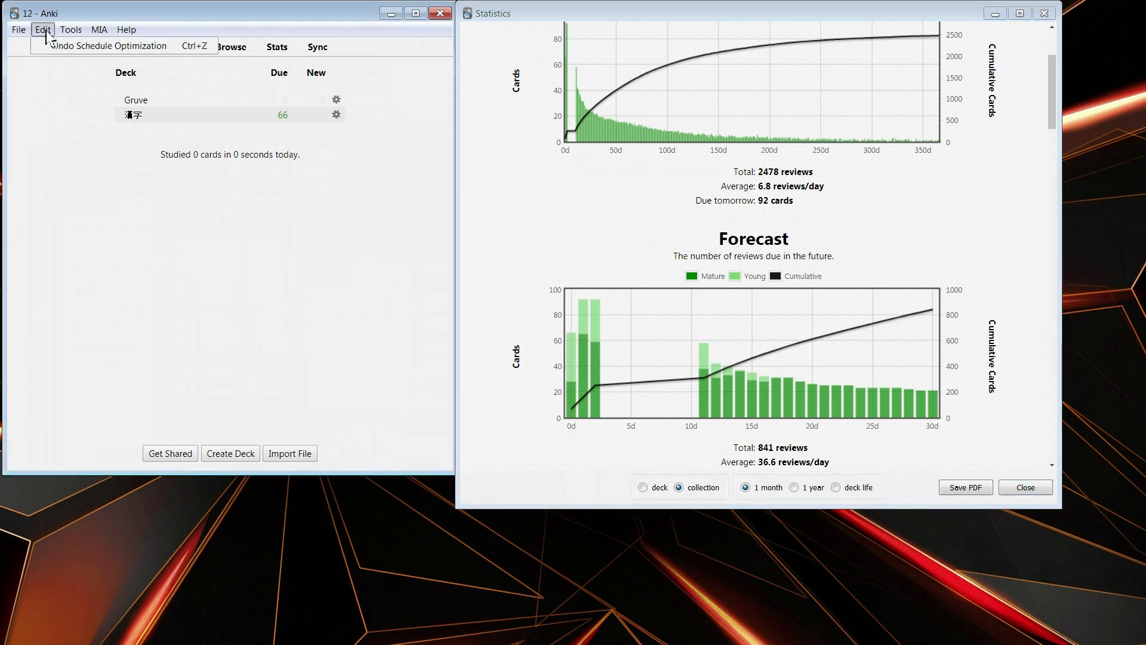
mouse_move(127, 29)
click(260, 12)
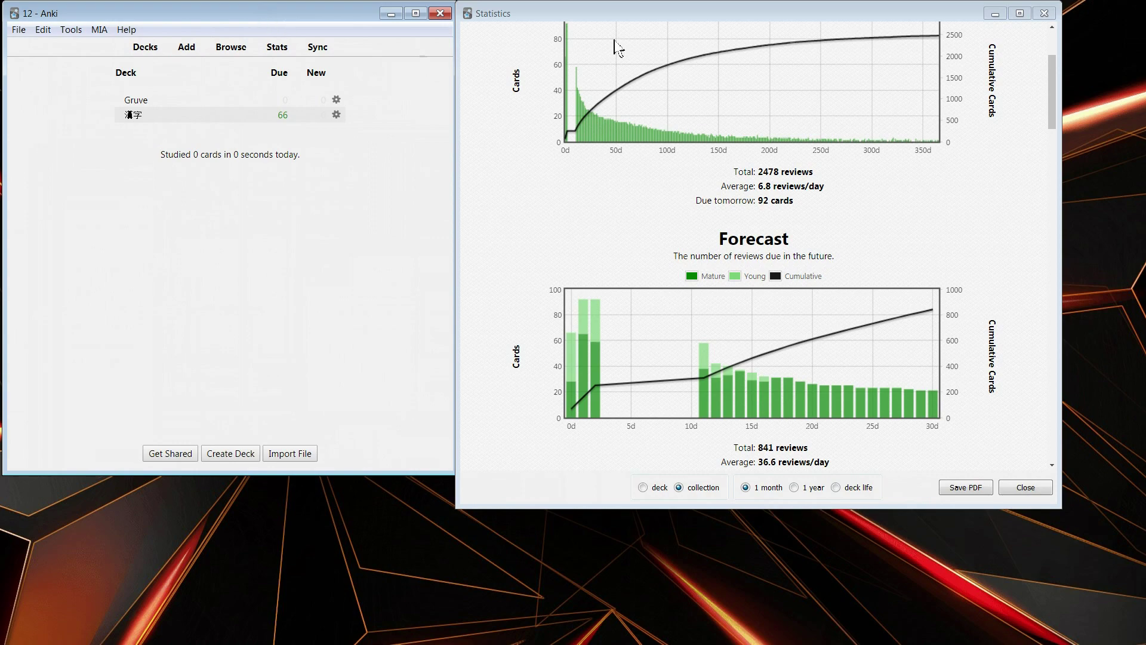
Step: Close the statistics and list the cards of the Gruve deck in the card browser
click(1044, 13)
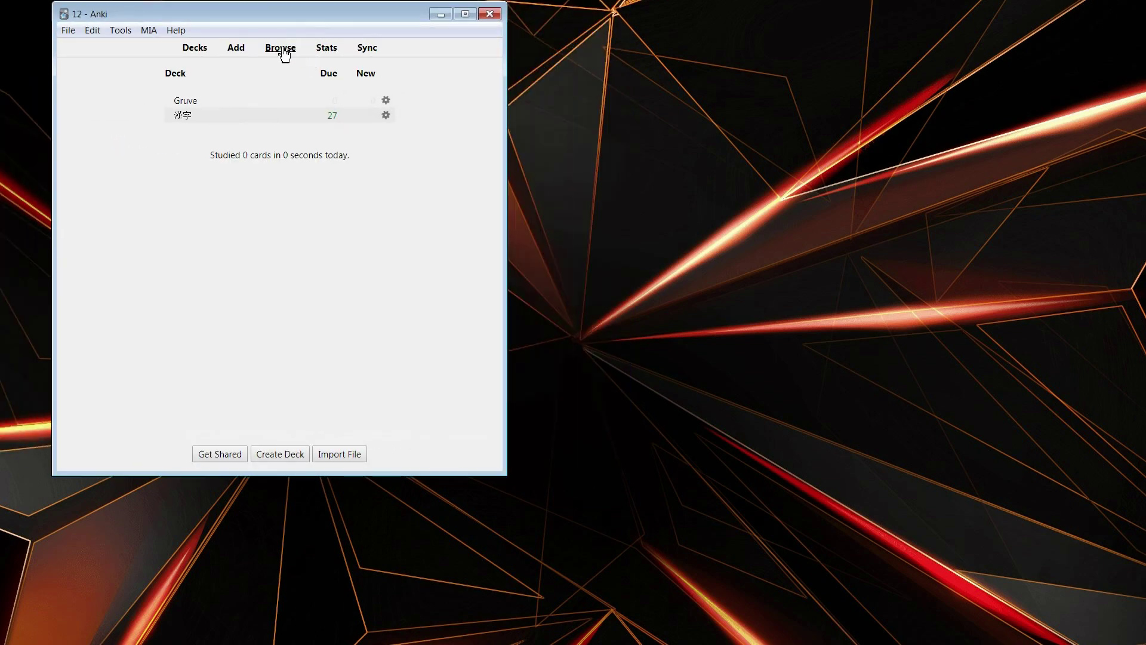
click(281, 49)
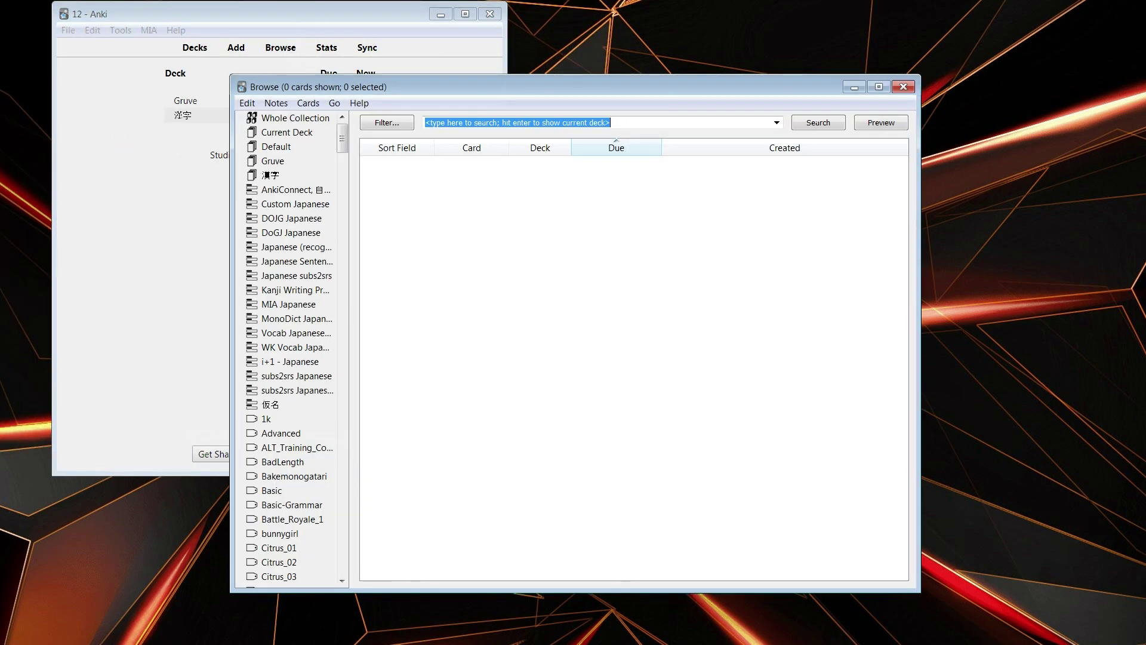
click(292, 117)
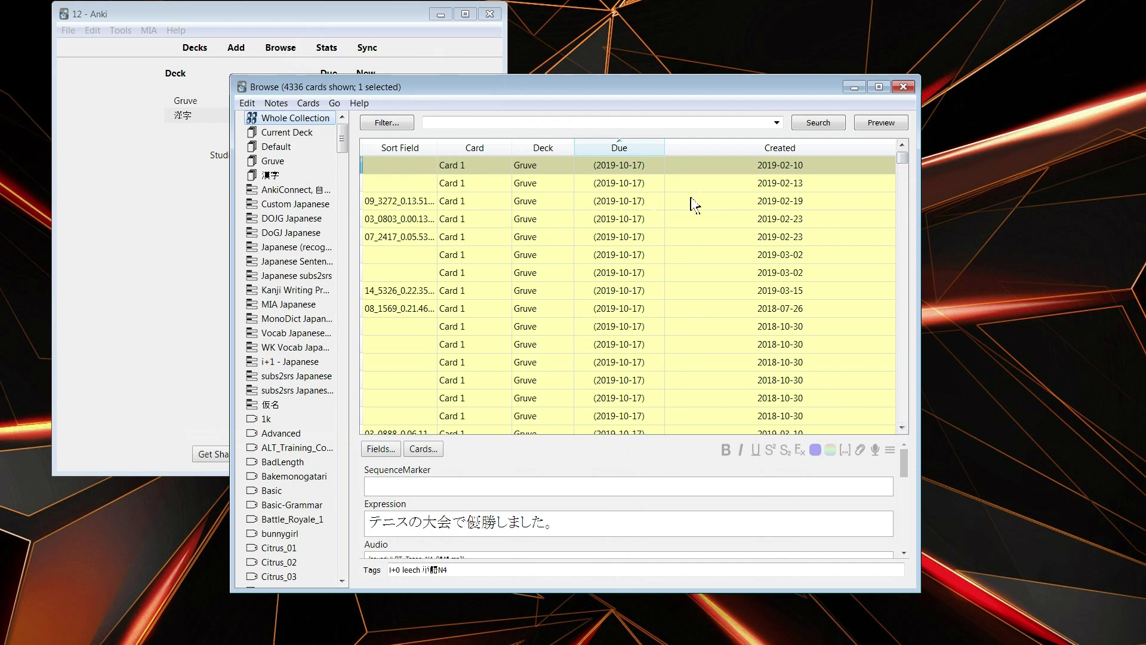
drag(902, 158, 949, 281)
click(272, 161)
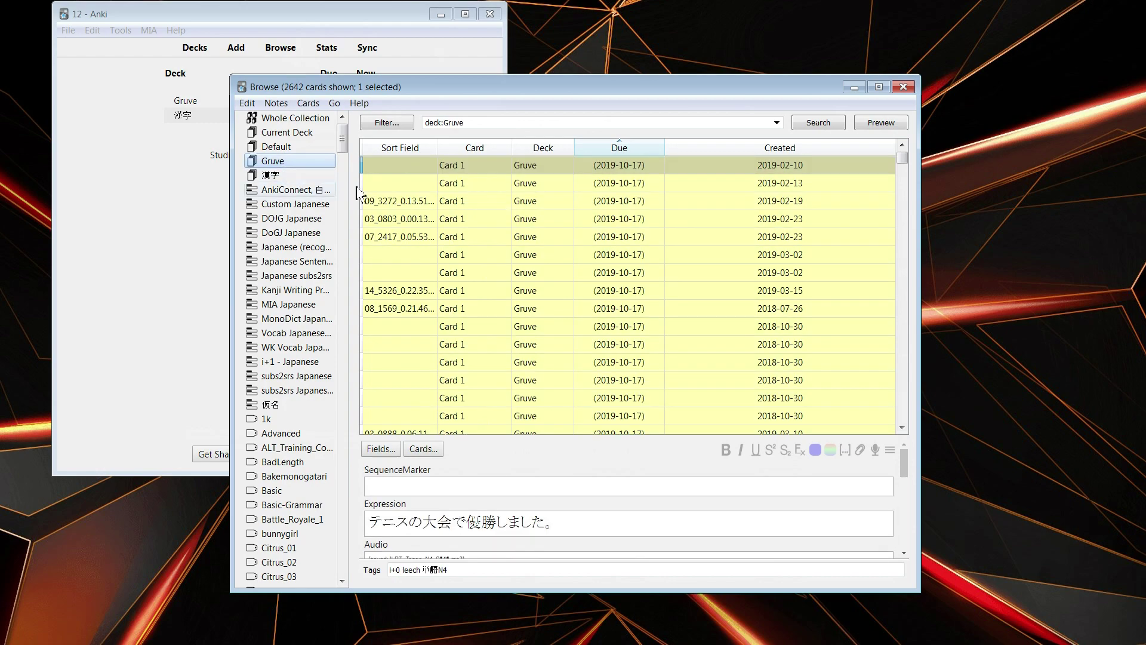
Step: Unsuspend the Gruve cards due from 2020-01-02 through 2020-01-30 and close the card browser
drag(903, 156, 882, 336)
scroll(776, 334, down, 20)
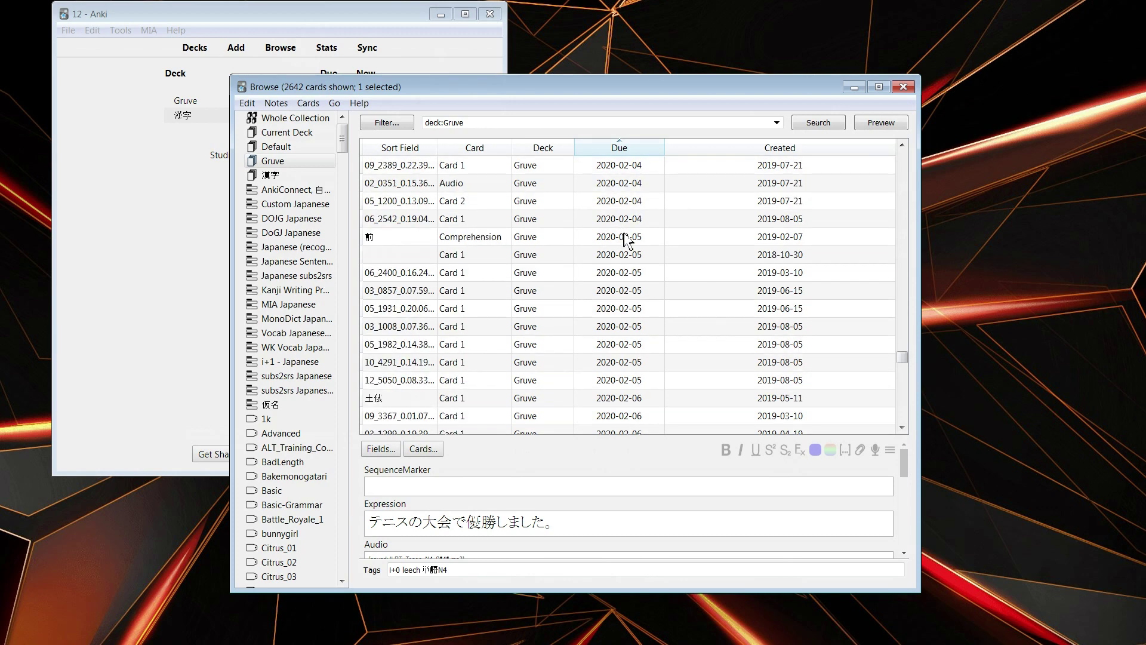
scroll(638, 238, up, 5)
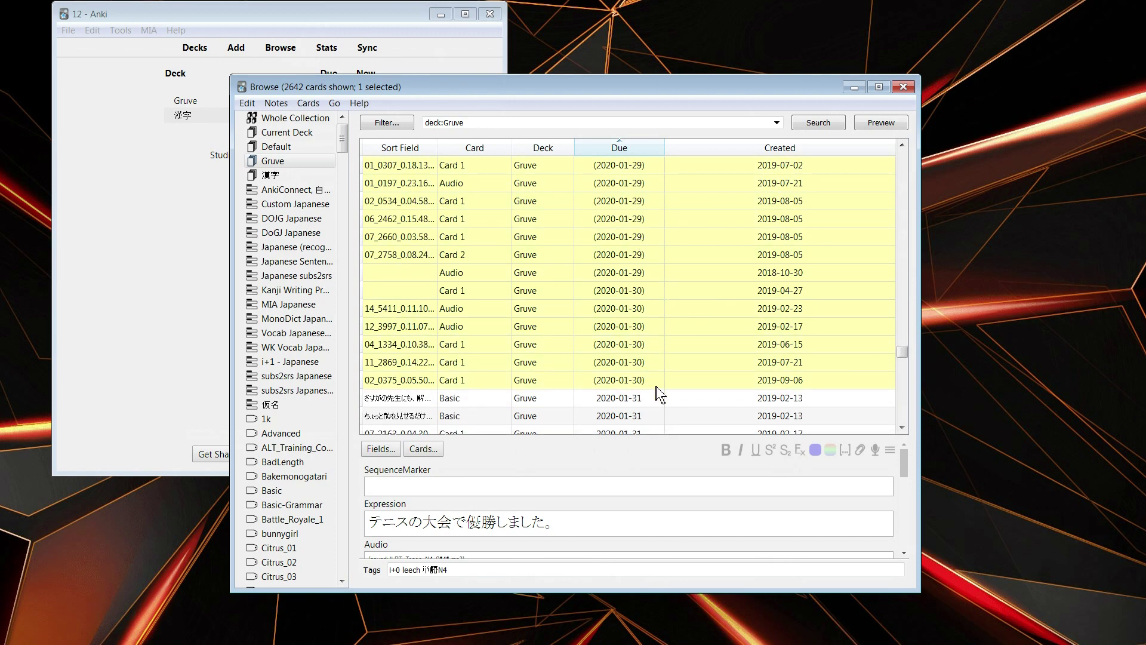
click(655, 387)
scroll(909, 341, up, 10)
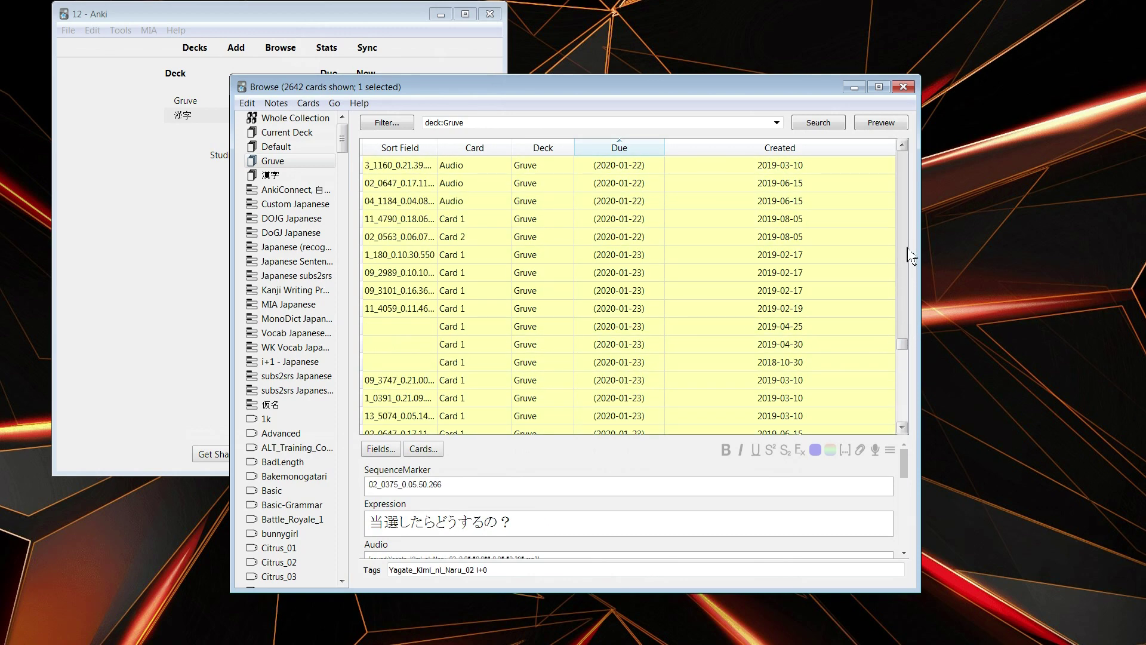
mouse_move(905, 346)
mouse_down()
mouse_move(906, 302)
mouse_move(905, 330)
mouse_up()
scroll(809, 323, up, 10)
scroll(754, 309, up, 5)
shift+click(618, 256)
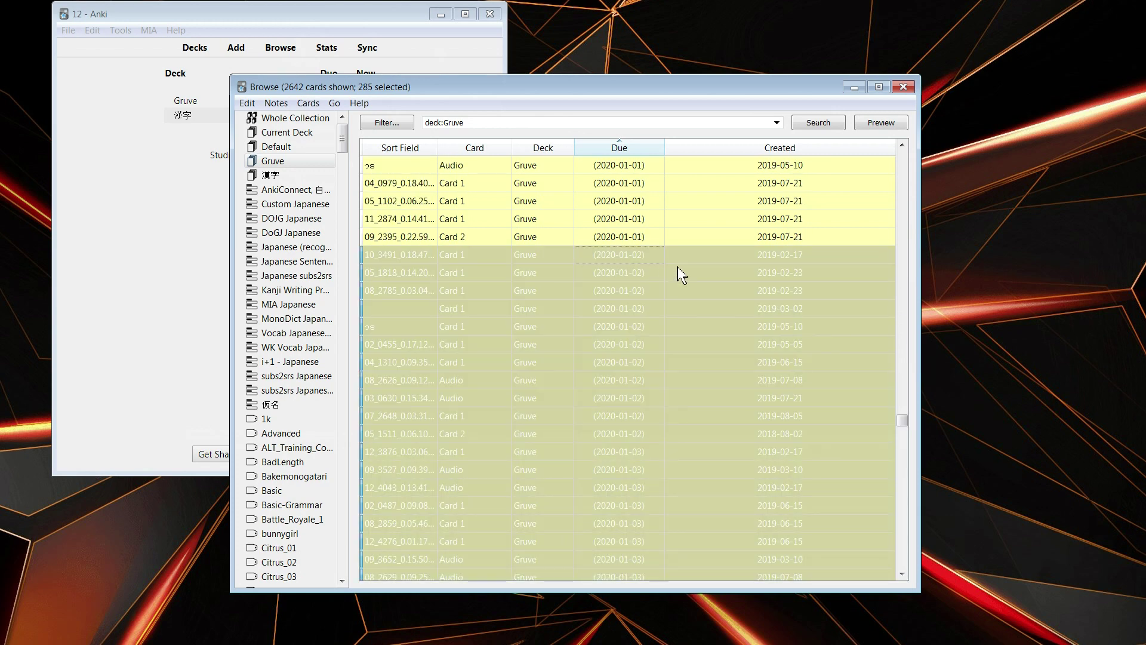
key(ctrl+j)
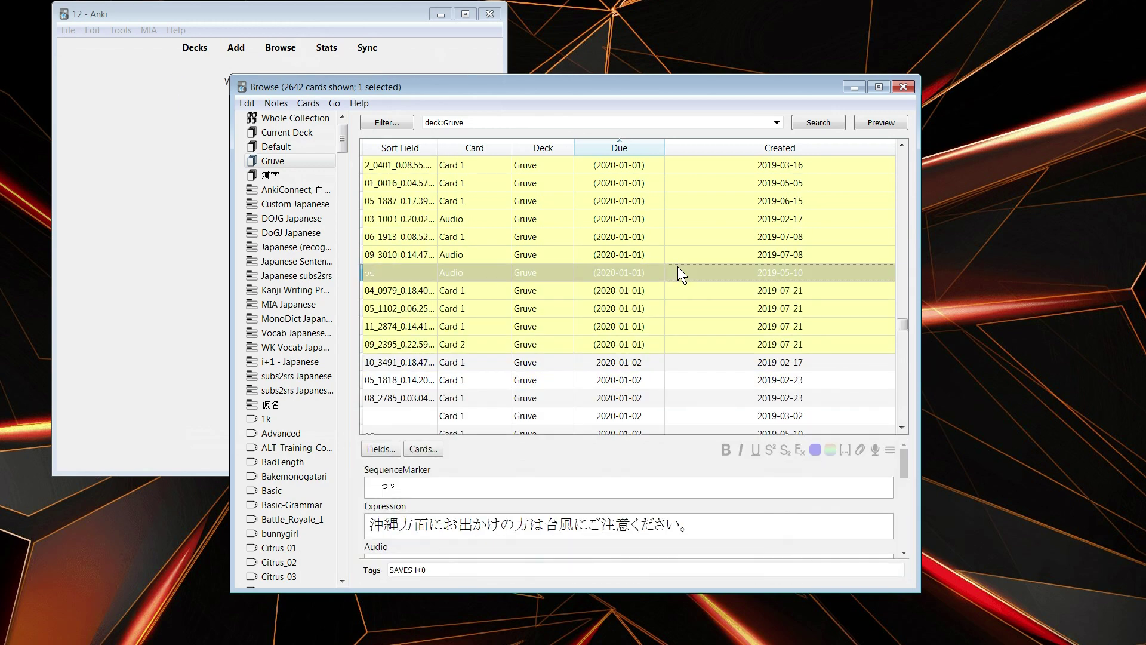
click(904, 87)
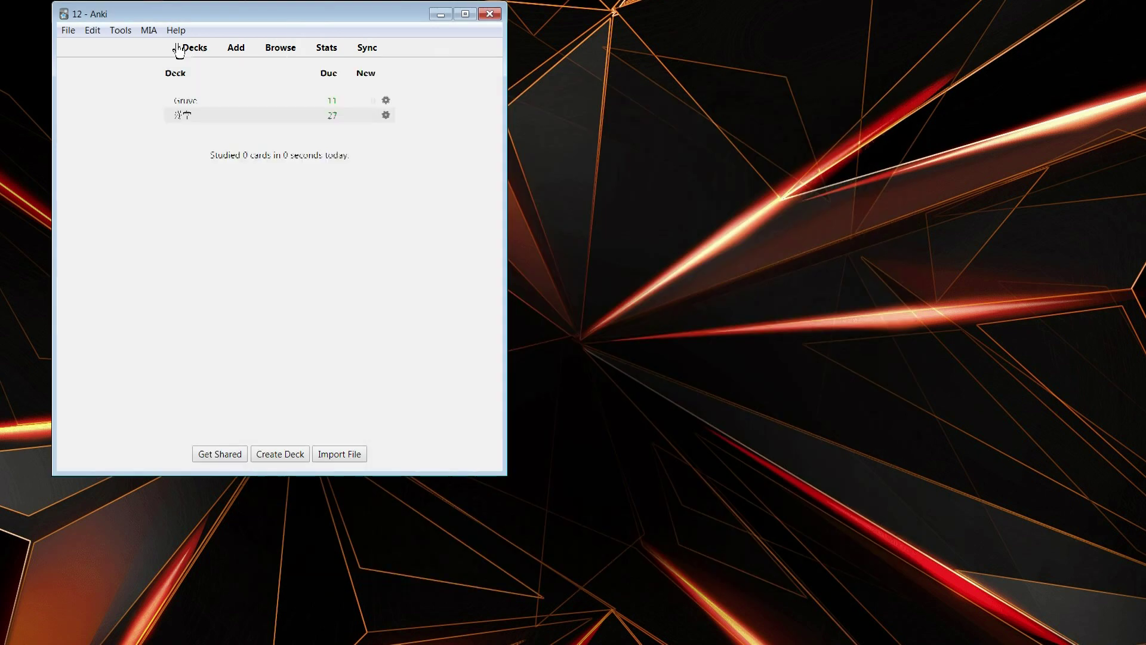
Step: Examine the Gruve deck's one-month review forecast in the statistics, moving the Statistics window clear of the main window
click(337, 53)
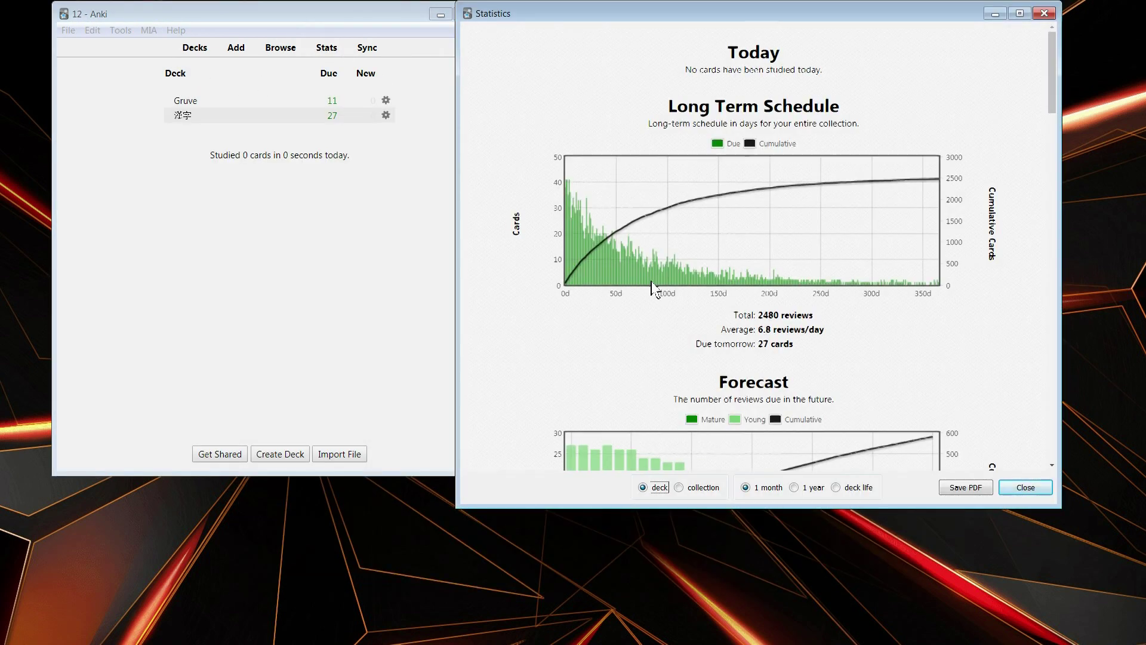
scroll(679, 303, down, 3)
click(188, 101)
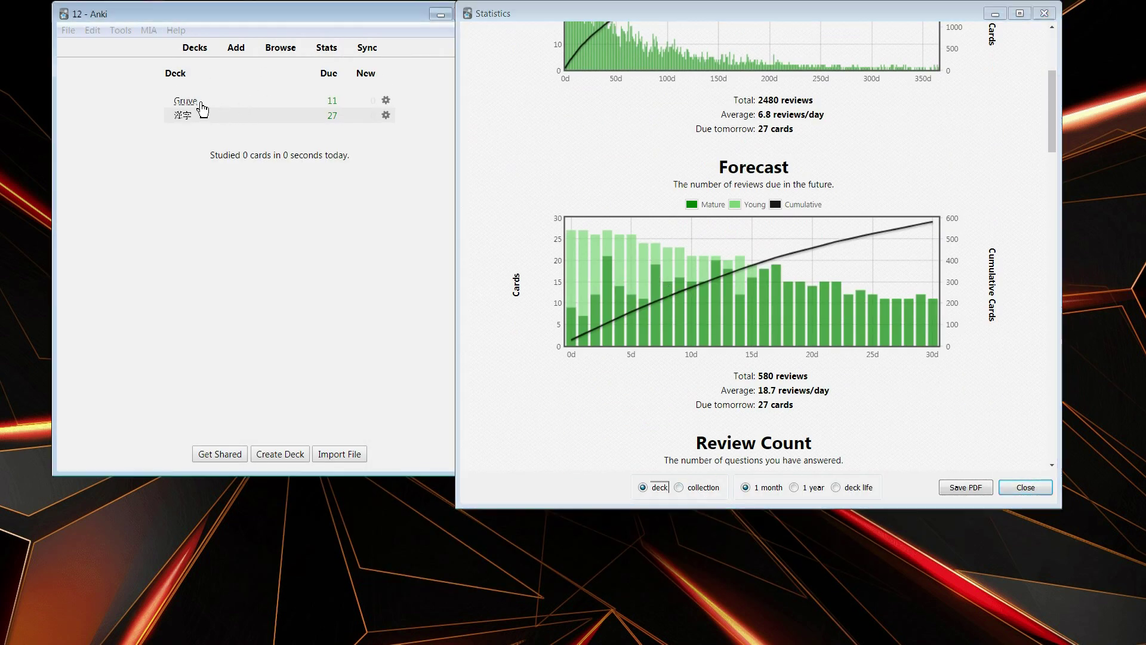
click(643, 487)
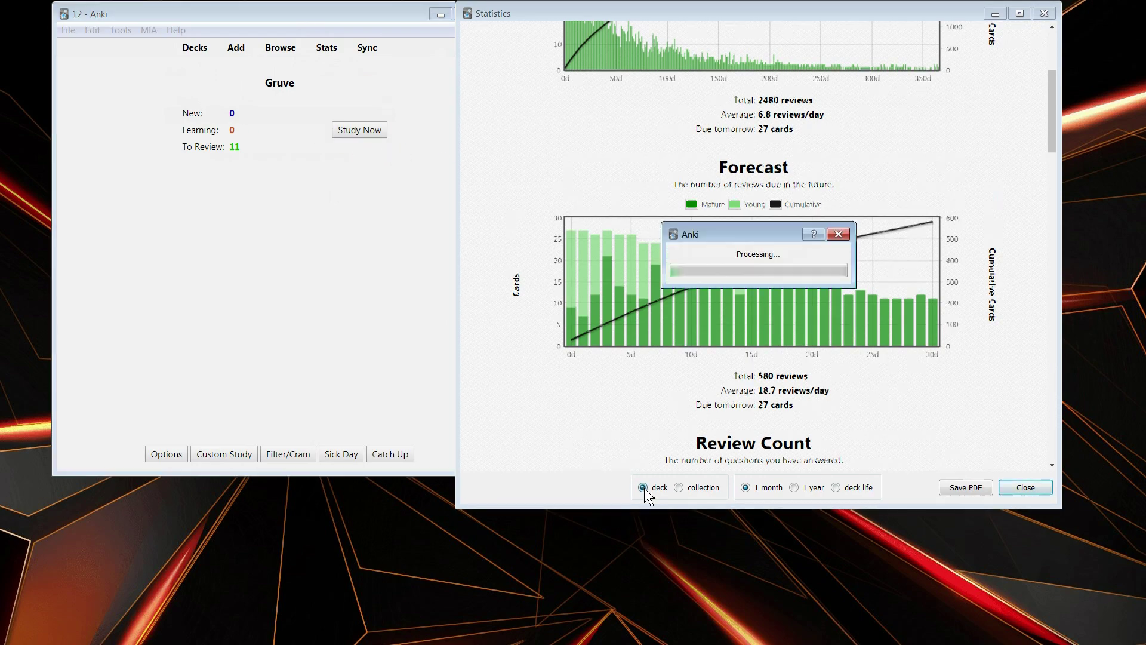
scroll(590, 306, down, 3)
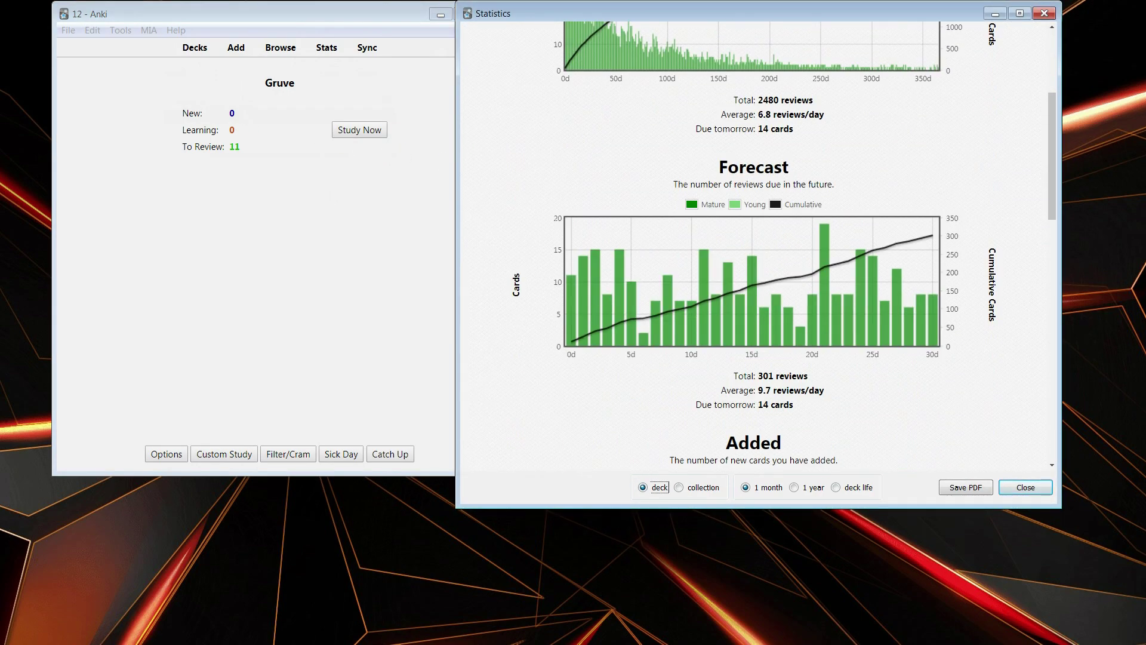
drag(952, 16, 1016, 16)
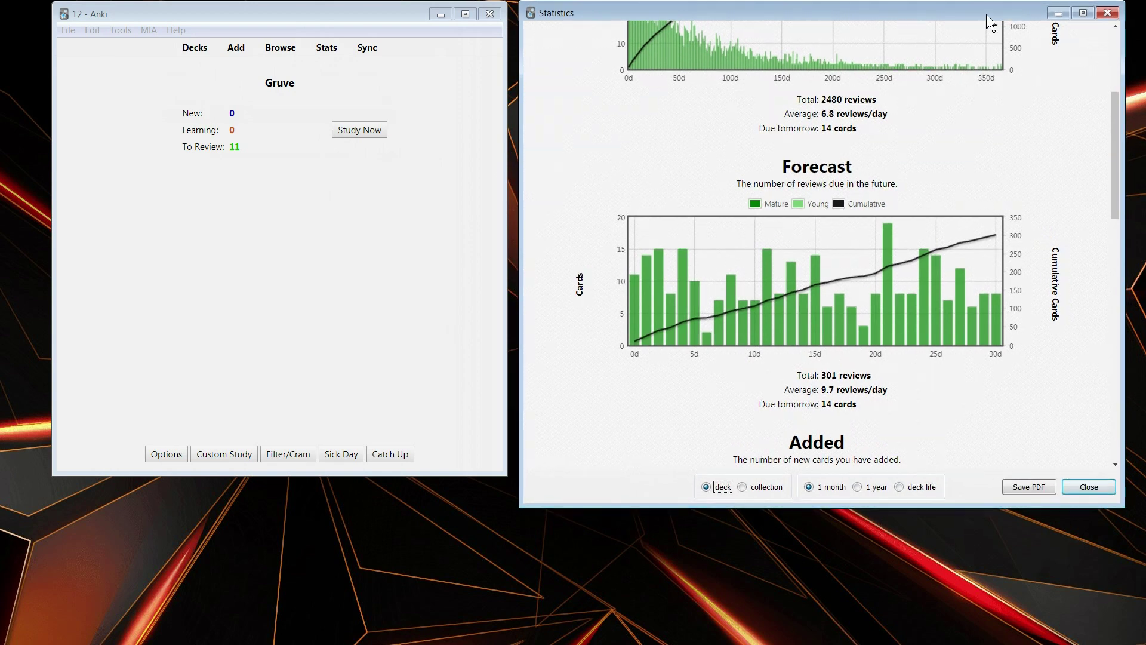
Step: Check the dates of the scheduled vacation in the Vacation Scheduler and close it
click(149, 30)
click(120, 30)
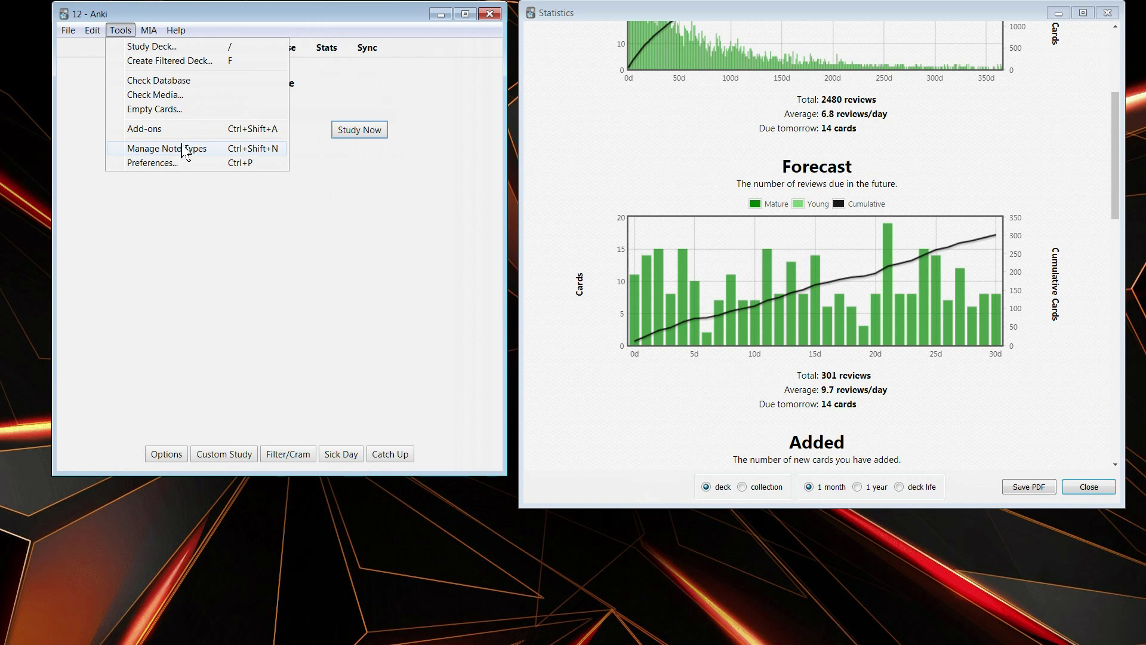
mouse_move(149, 30)
click(196, 80)
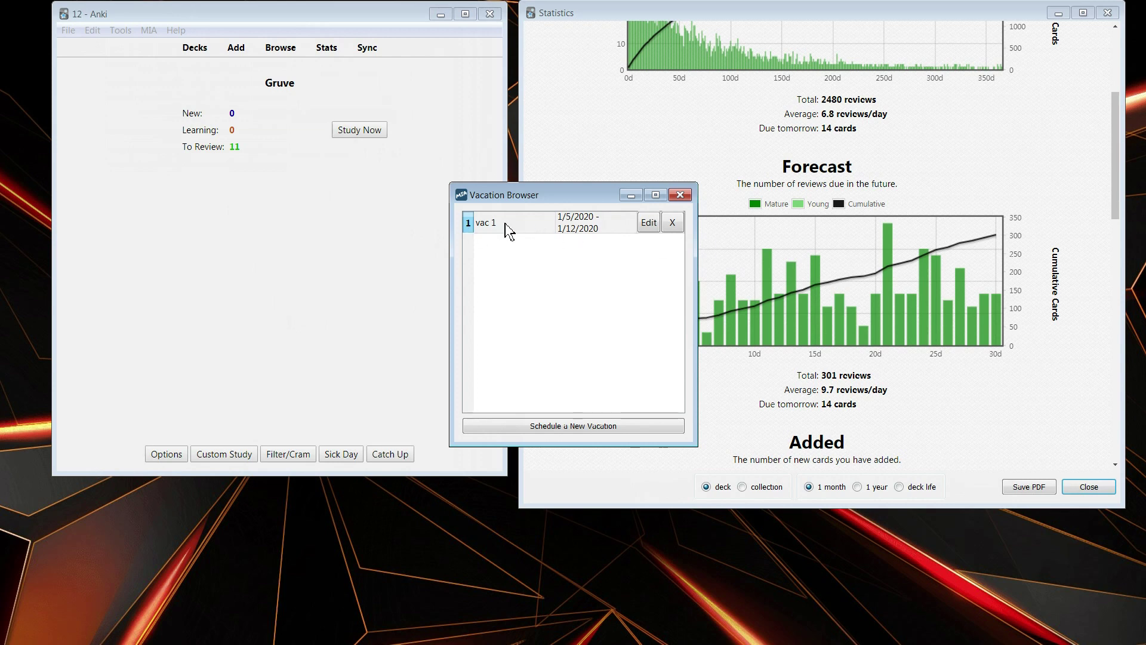
click(679, 196)
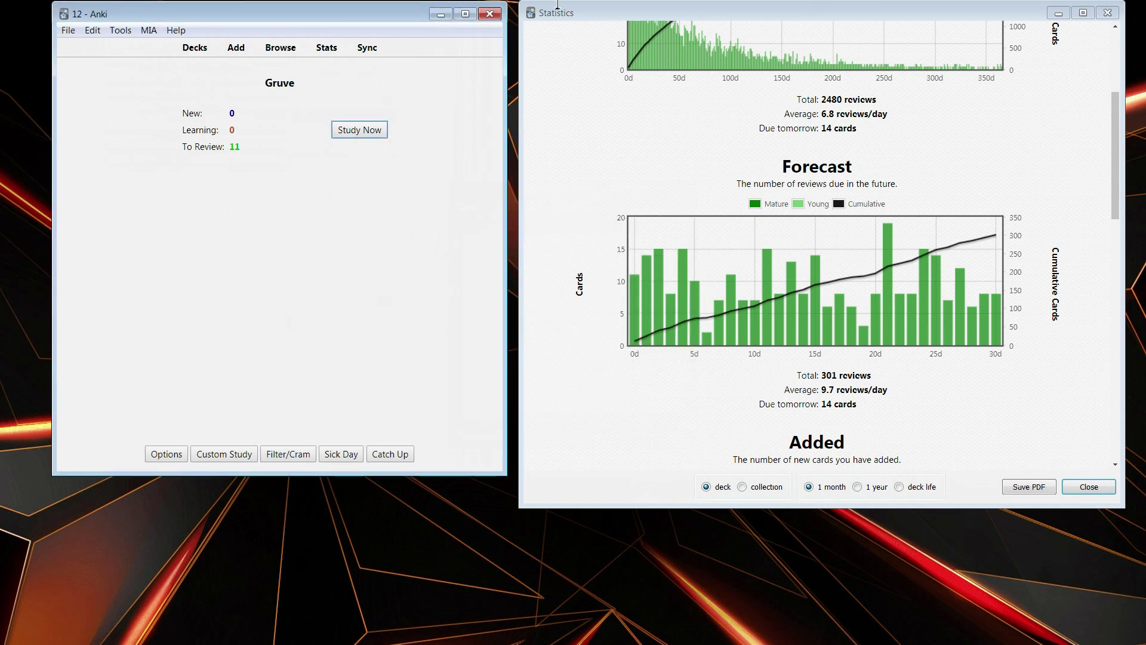
Step: Reposition and widen the main window so it sits directly beside the Statistics window
drag(391, 21, 336, 16)
drag(454, 117, 516, 121)
drag(415, 15, 421, 13)
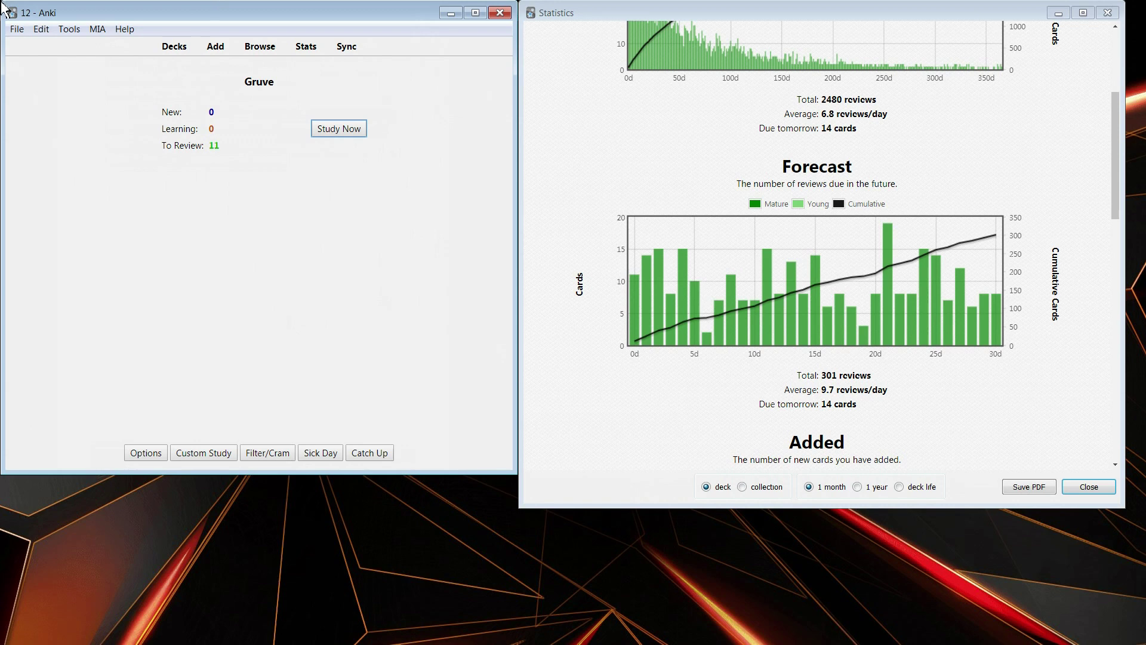
Step: Set the balancing of the daily review count to Off in the Vacation Settings and apply it
click(97, 29)
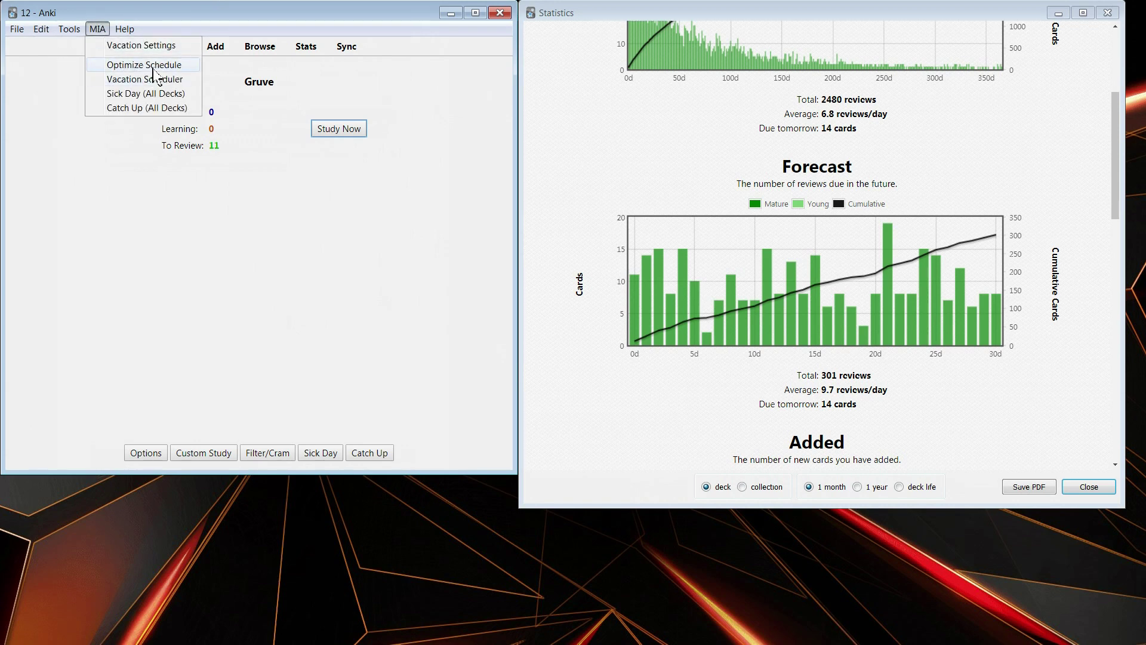
mouse_move(124, 28)
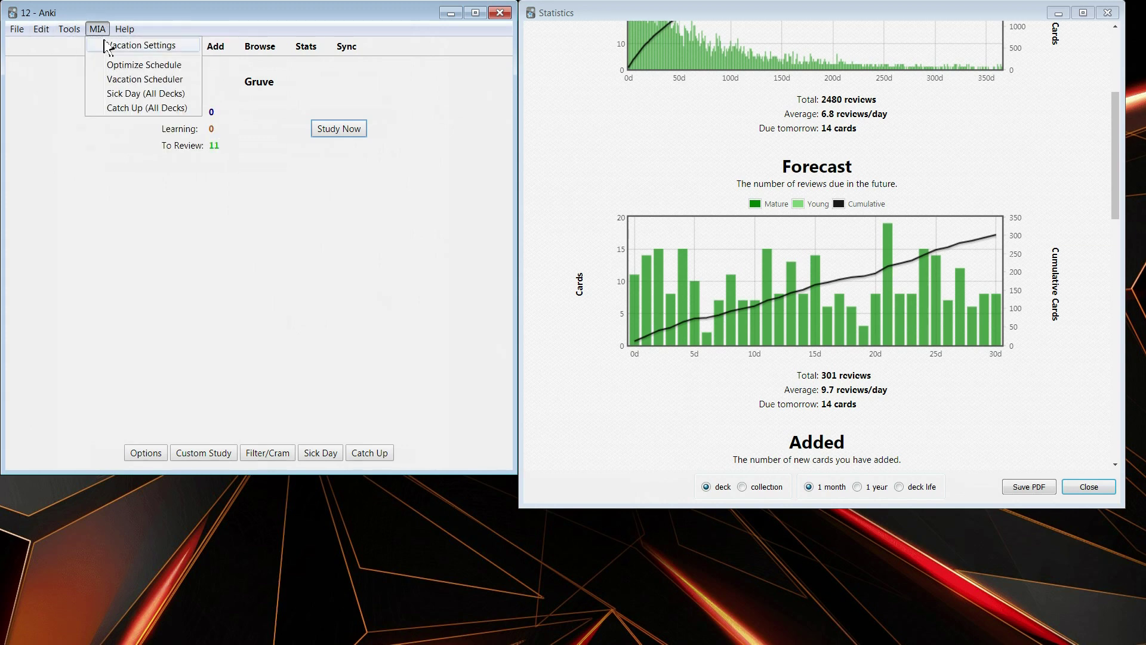
click(122, 45)
click(555, 175)
click(650, 495)
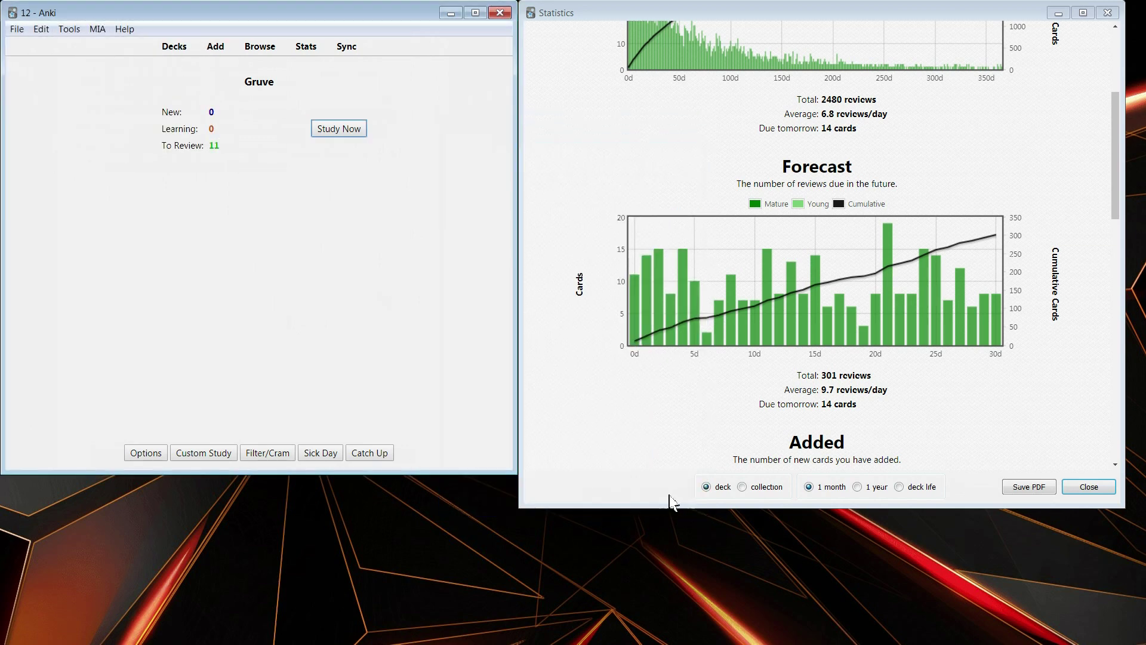
Step: Run Optimize Schedule and refresh the deck-level statistics to examine the forecast around the vacation
click(69, 28)
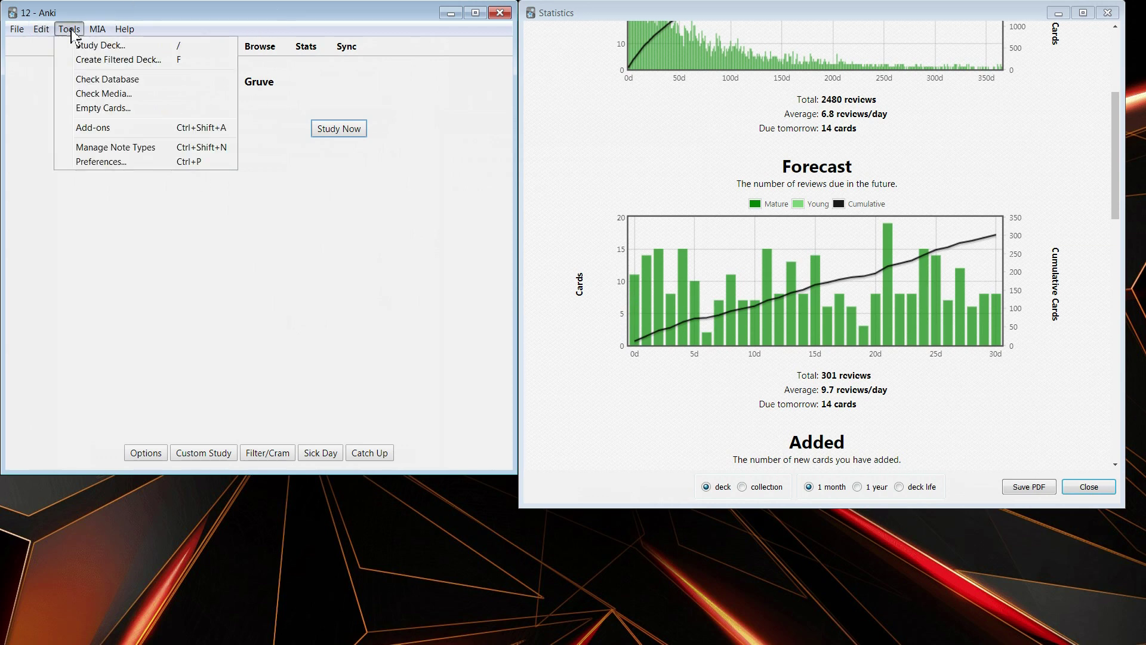
mouse_move(96, 28)
click(113, 66)
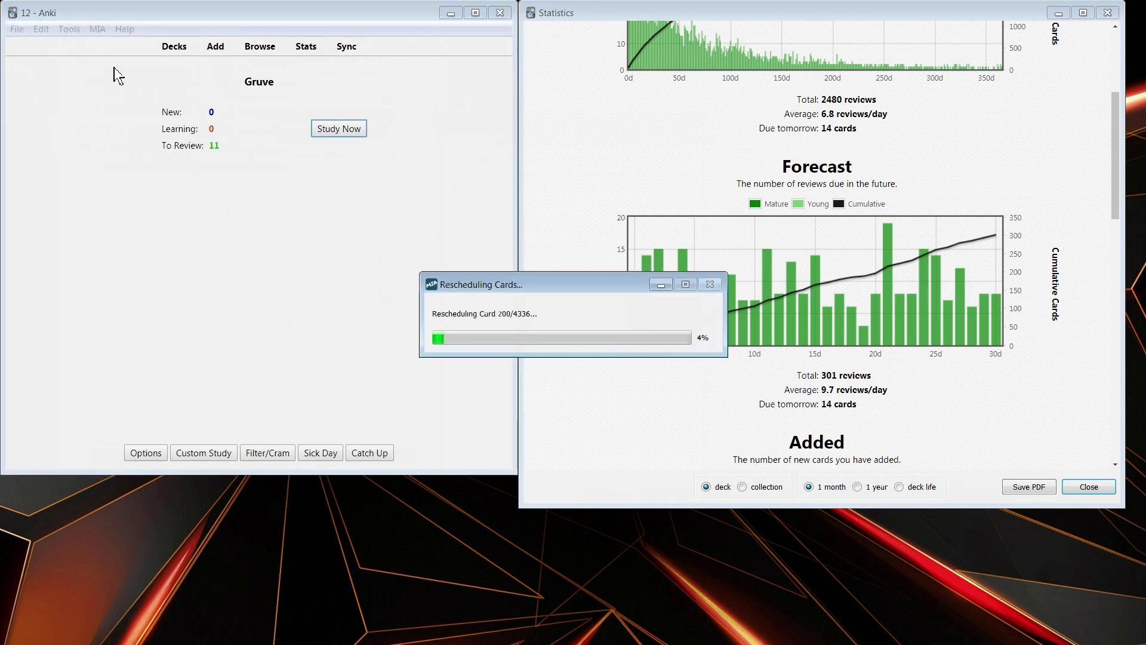
click(723, 487)
scroll(782, 436, down, 3)
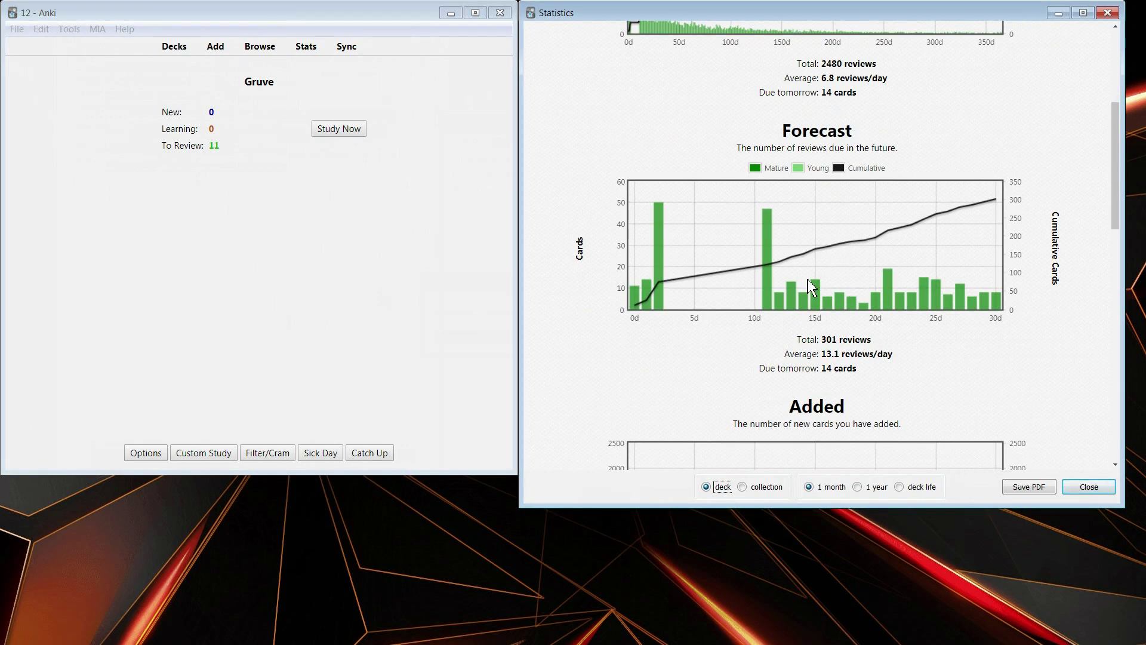
scroll(765, 236, up, 1)
scroll(767, 237, up, 3)
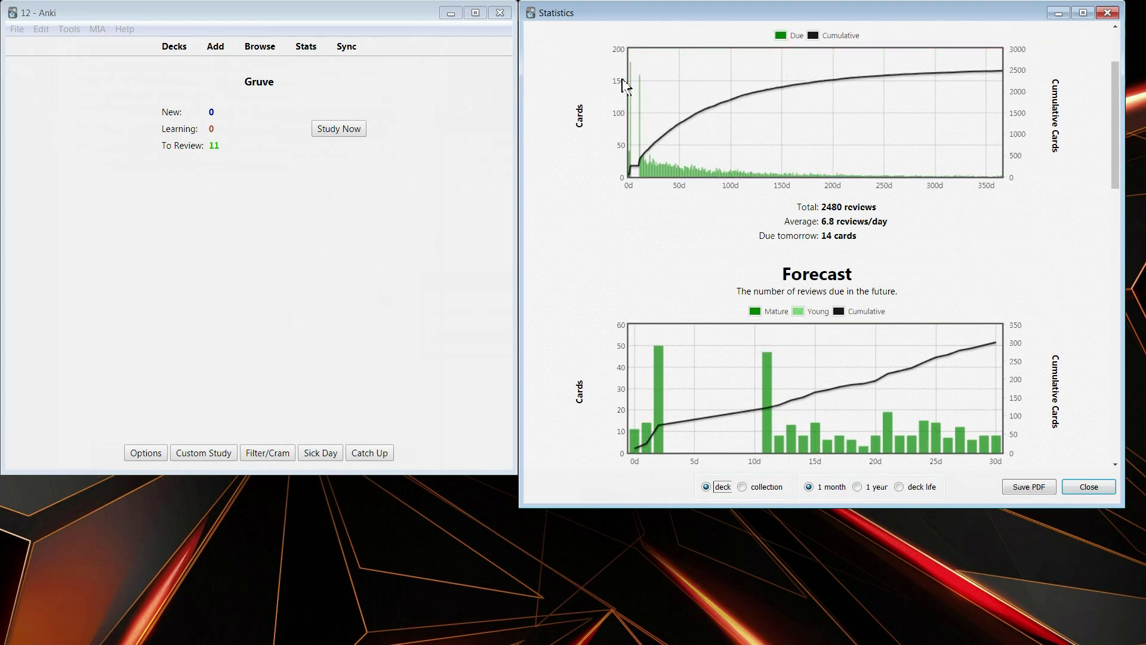
Step: Compare the review forecast of the whole collection with the forecast of the Gruve deck
click(749, 488)
scroll(735, 334, down, 10)
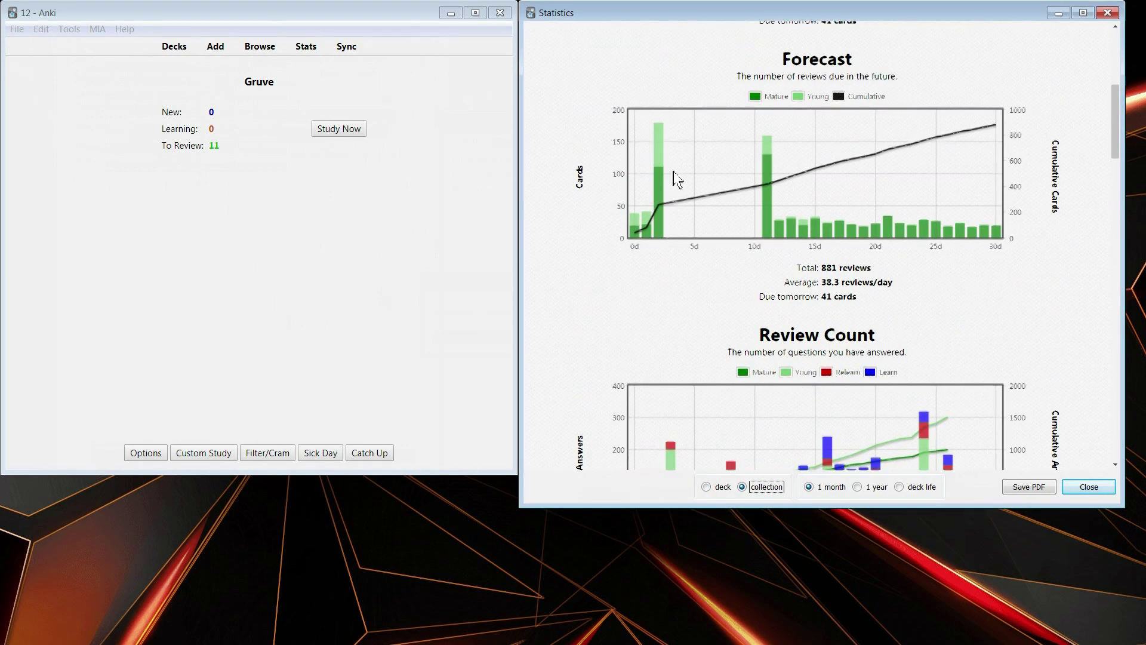
scroll(665, 176, up, 1)
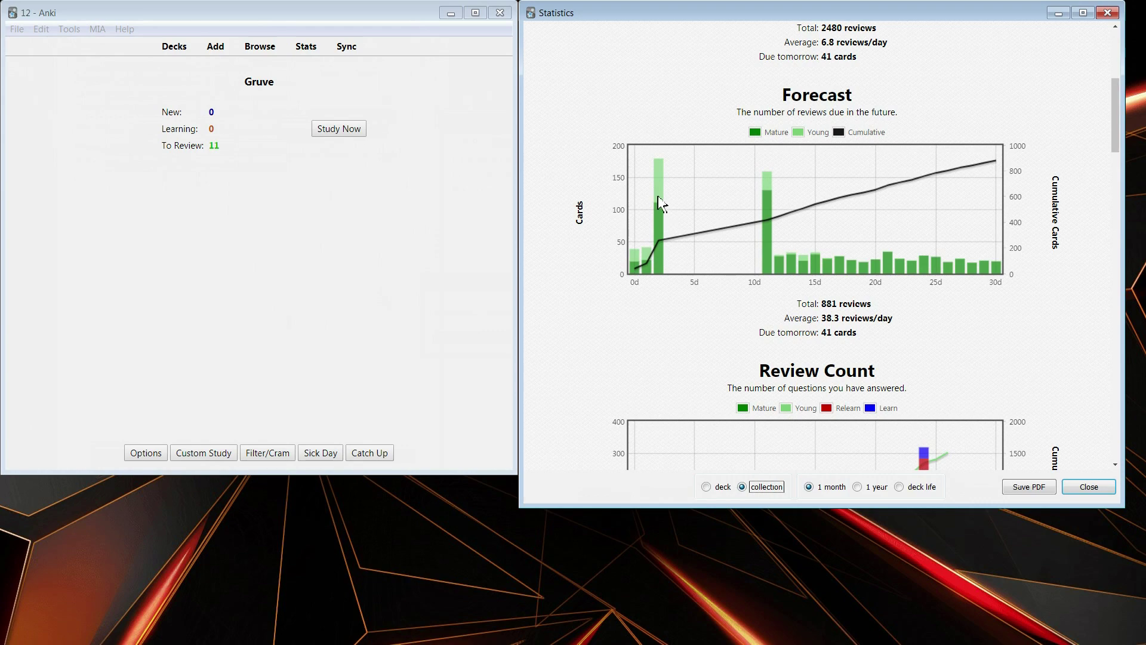
click(715, 489)
scroll(732, 355, down, 3)
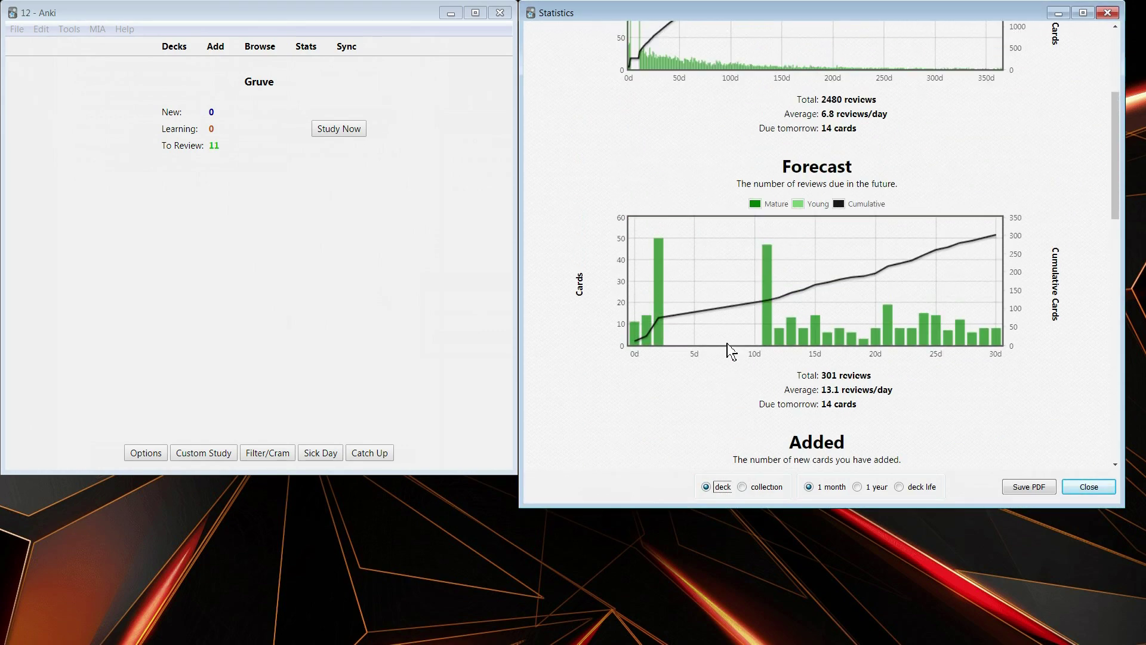
scroll(731, 352, down, 1)
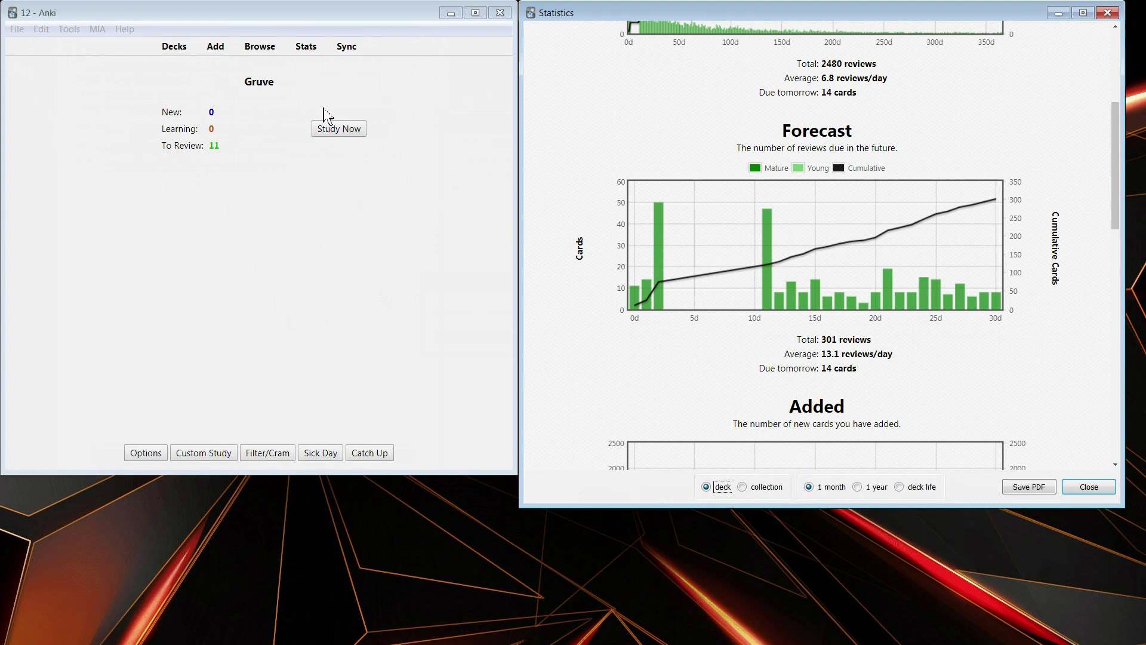
Step: Set the balancing of the daily review count to Deck Level, apply it, and optimize the schedule again
click(124, 29)
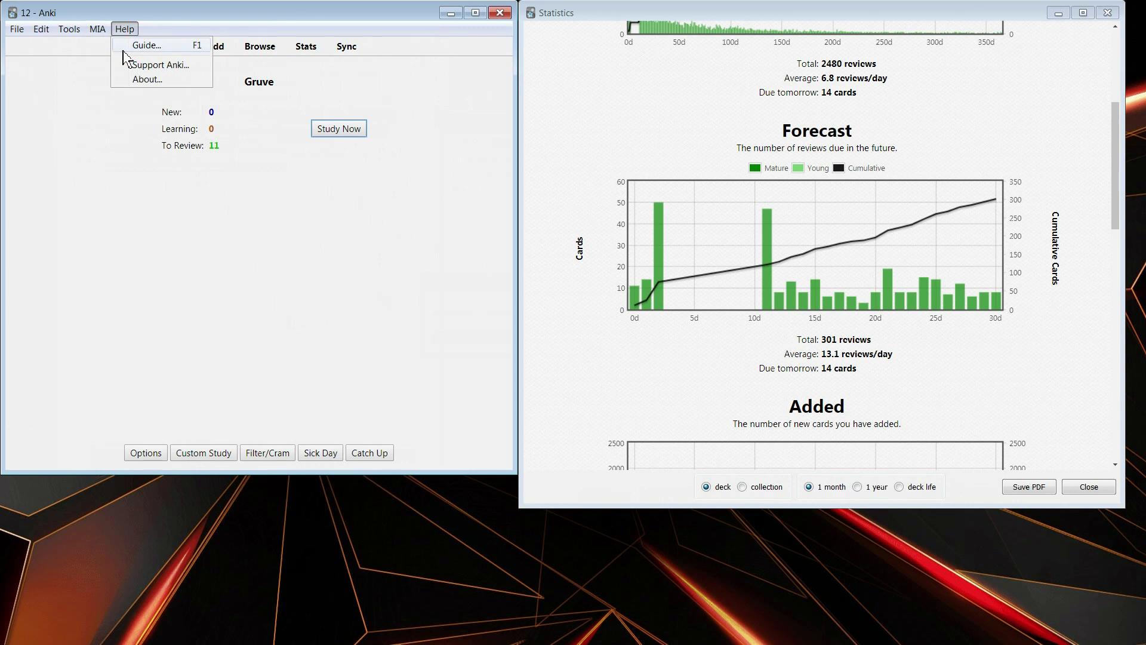
key(Left)
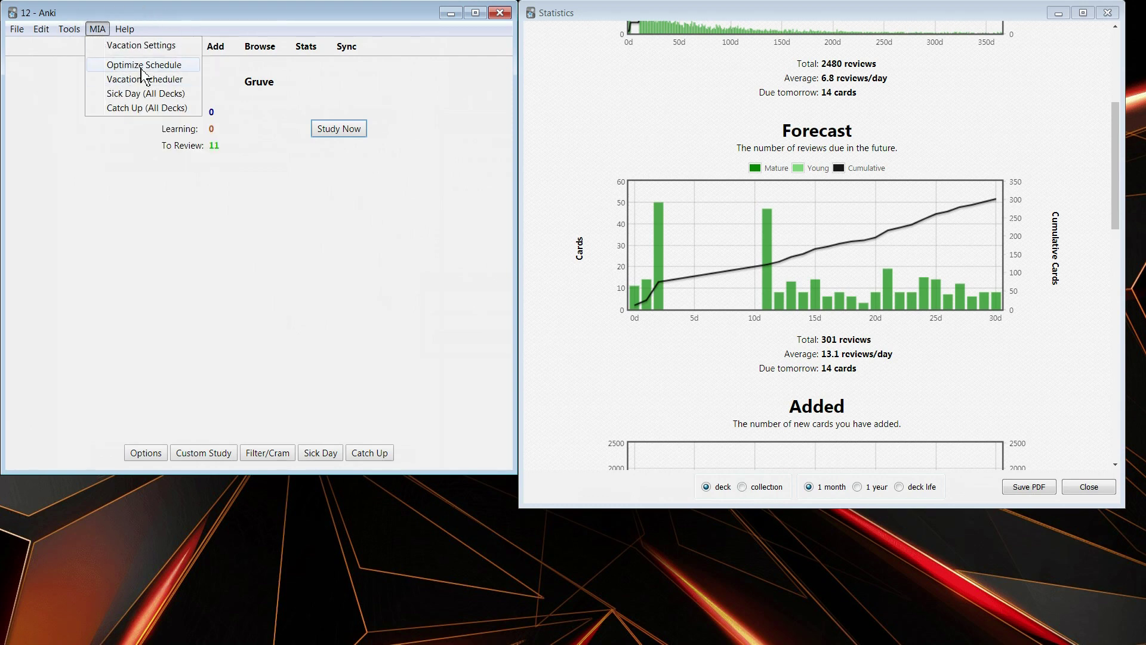
click(143, 46)
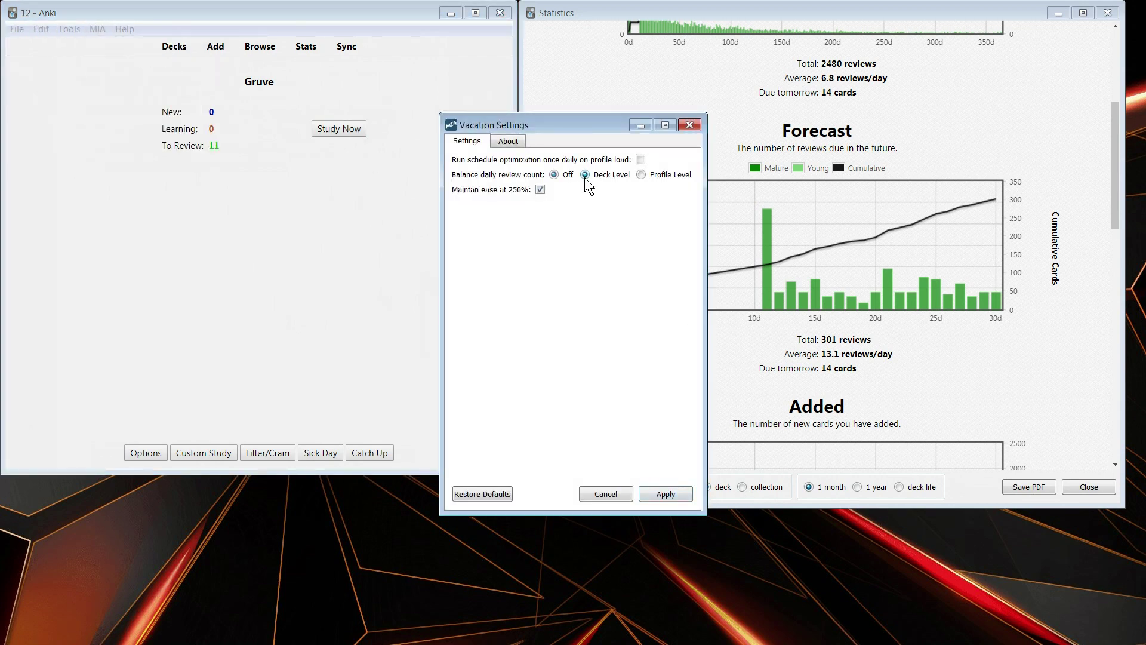
click(657, 504)
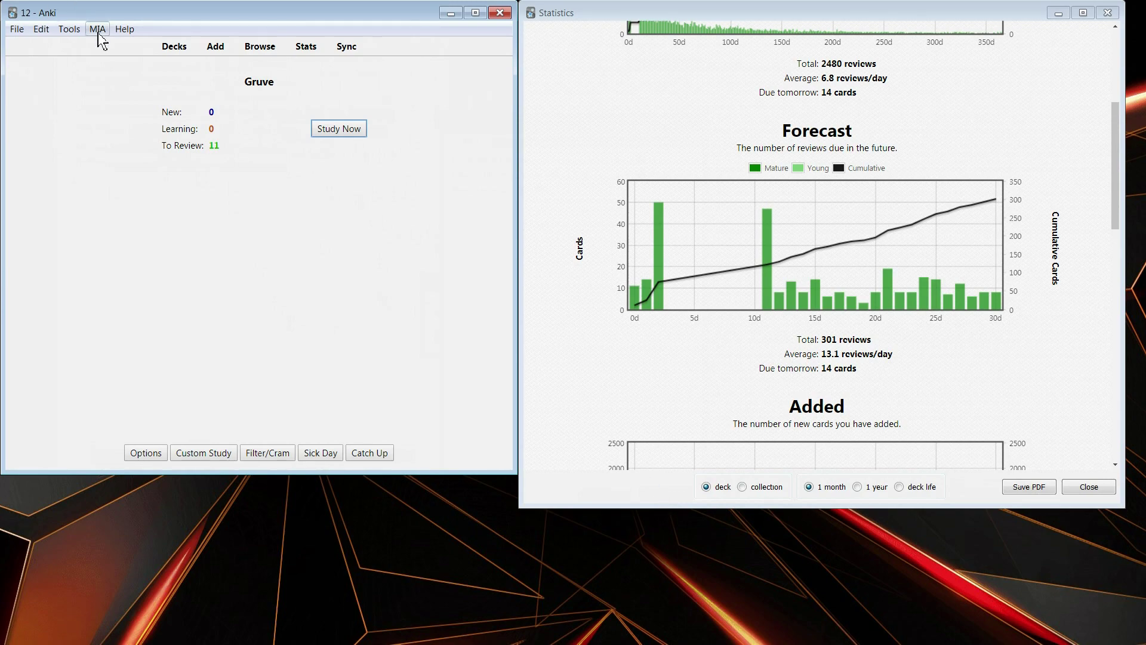
click(98, 29)
click(119, 67)
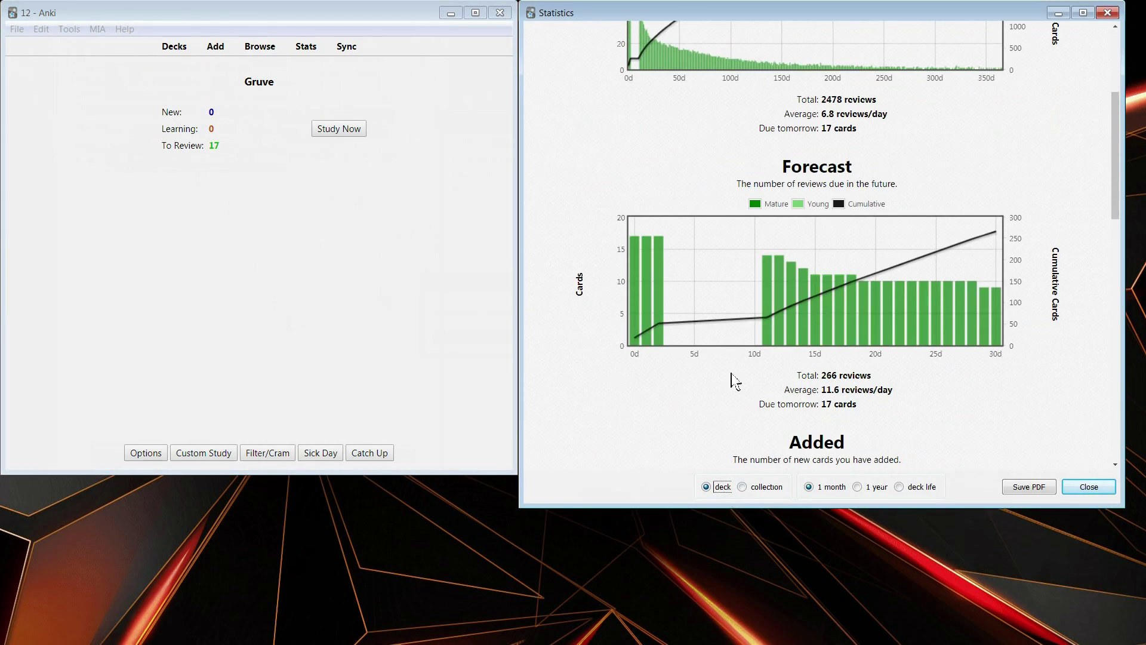
Step: Show the forecast for the whole collection and open the vacation vac 1 for editing
click(742, 487)
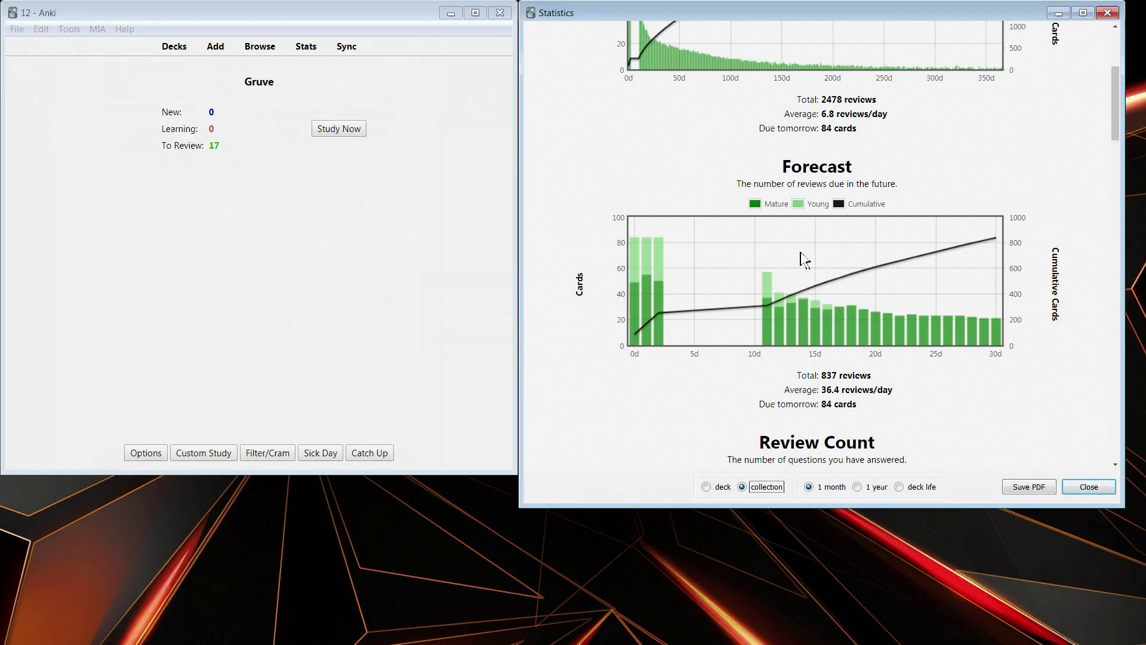
click(97, 29)
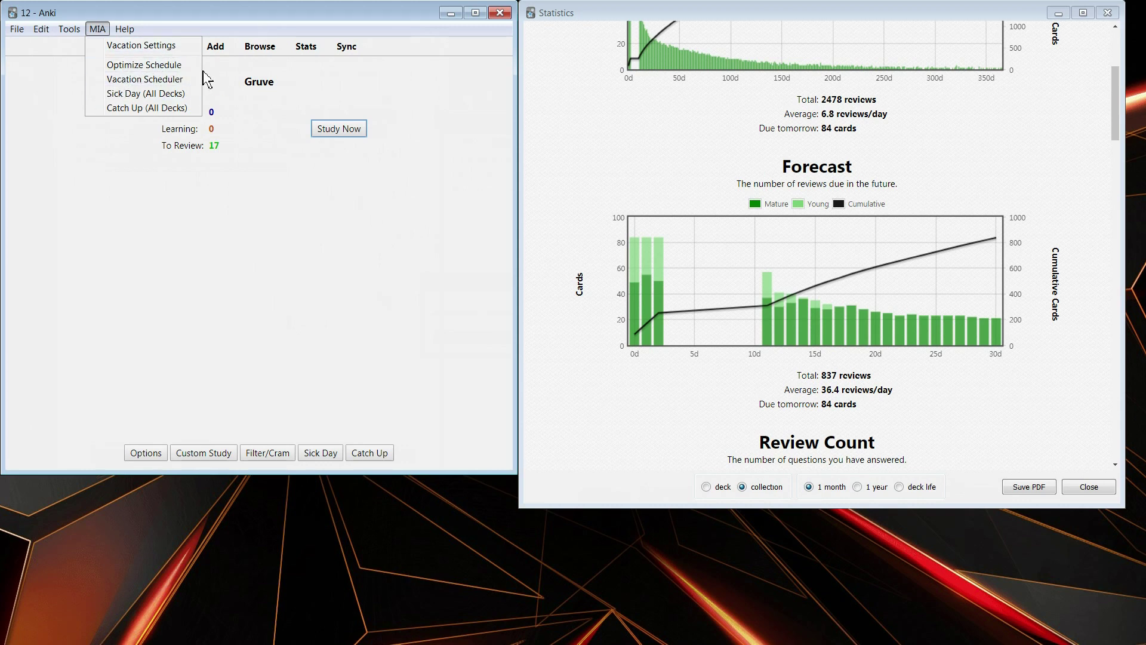
click(154, 79)
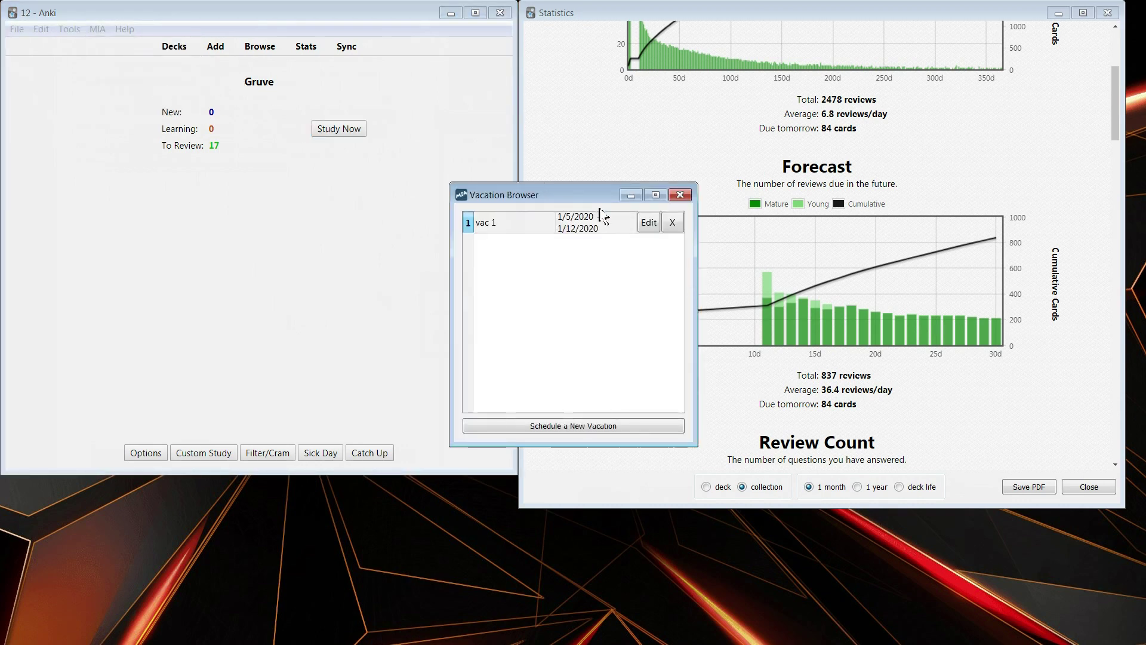
click(650, 224)
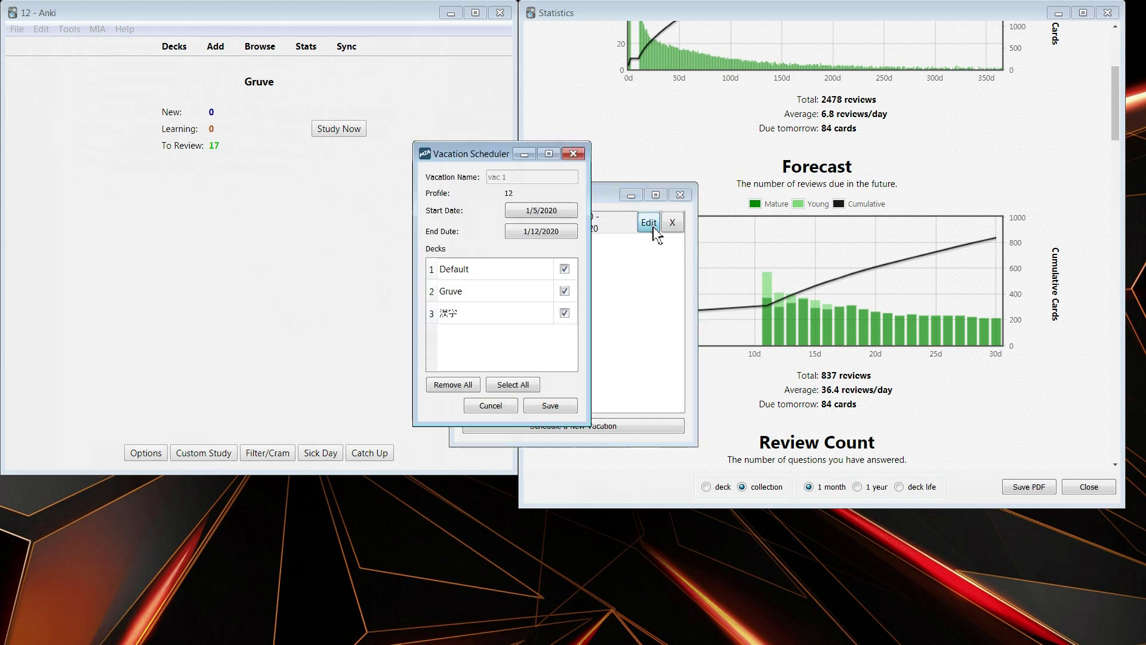
click(549, 211)
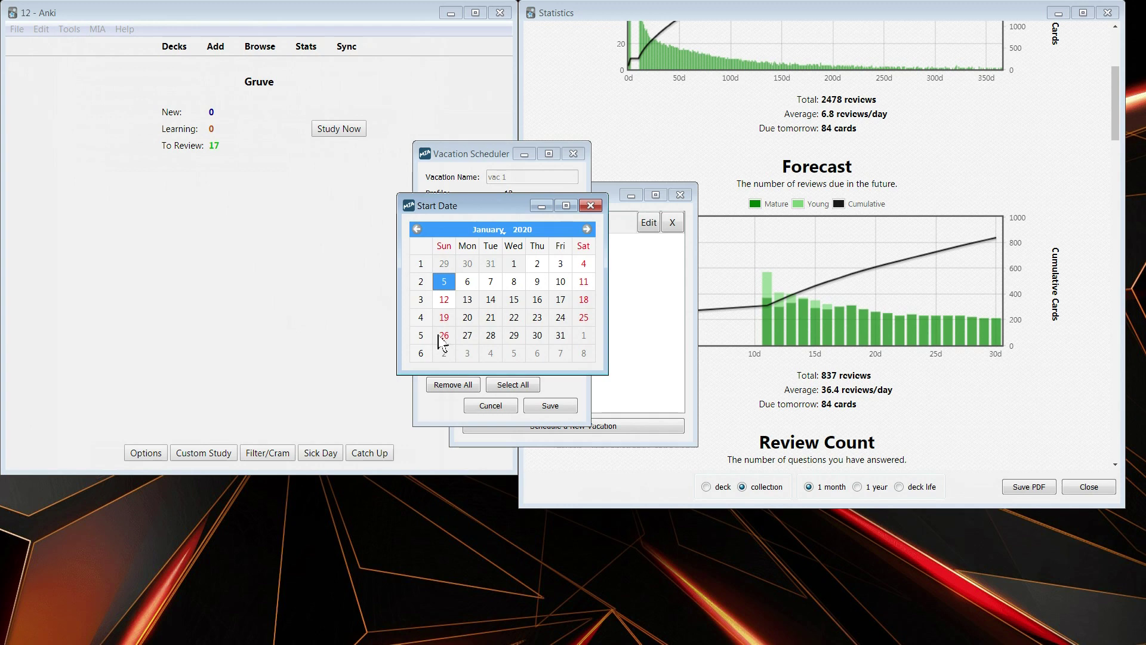
click(591, 205)
click(527, 215)
click(590, 205)
Step: Reschedule the vacation vac 1 to run from 1/24/2020 to 1/31/2020, save it, and optimize the schedule
click(540, 231)
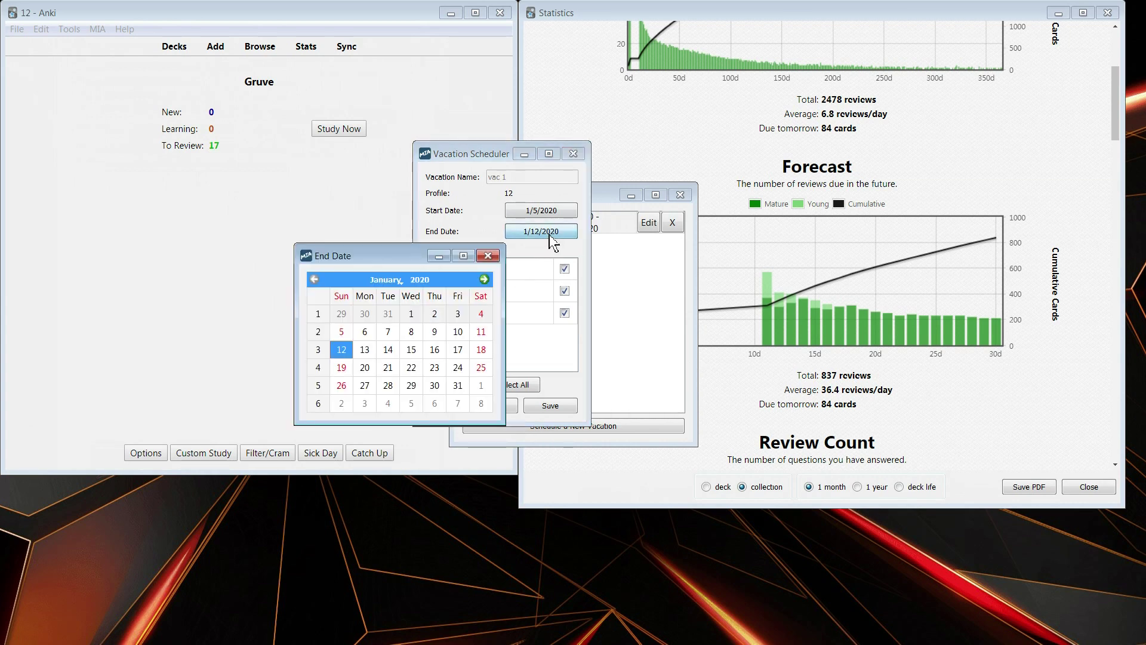
click(463, 389)
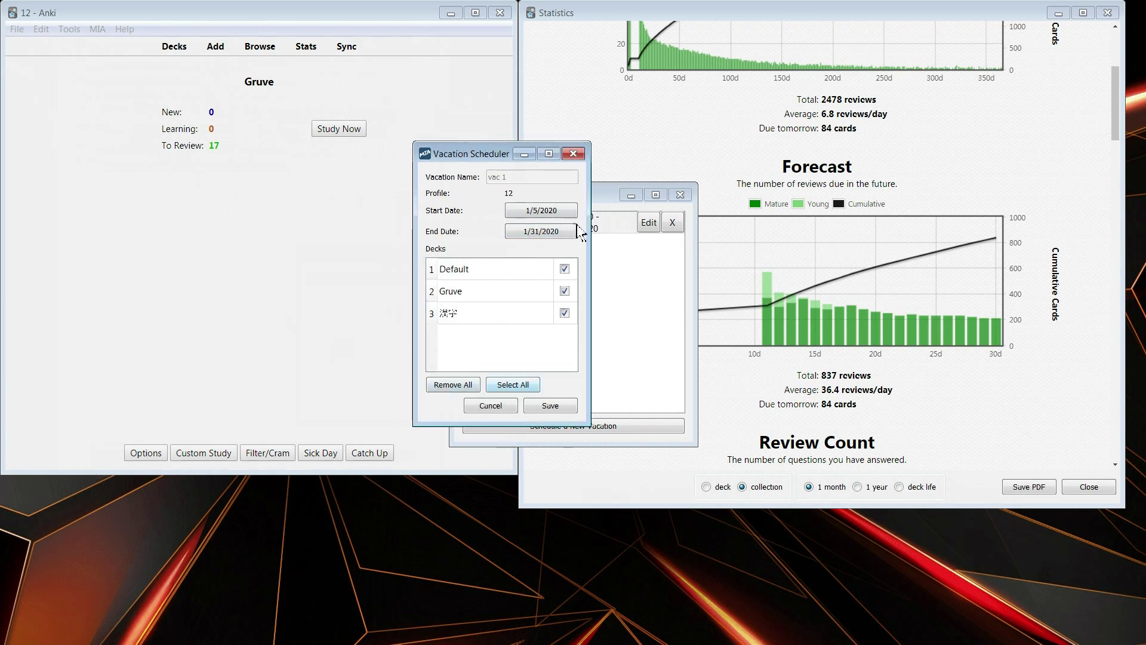
click(556, 212)
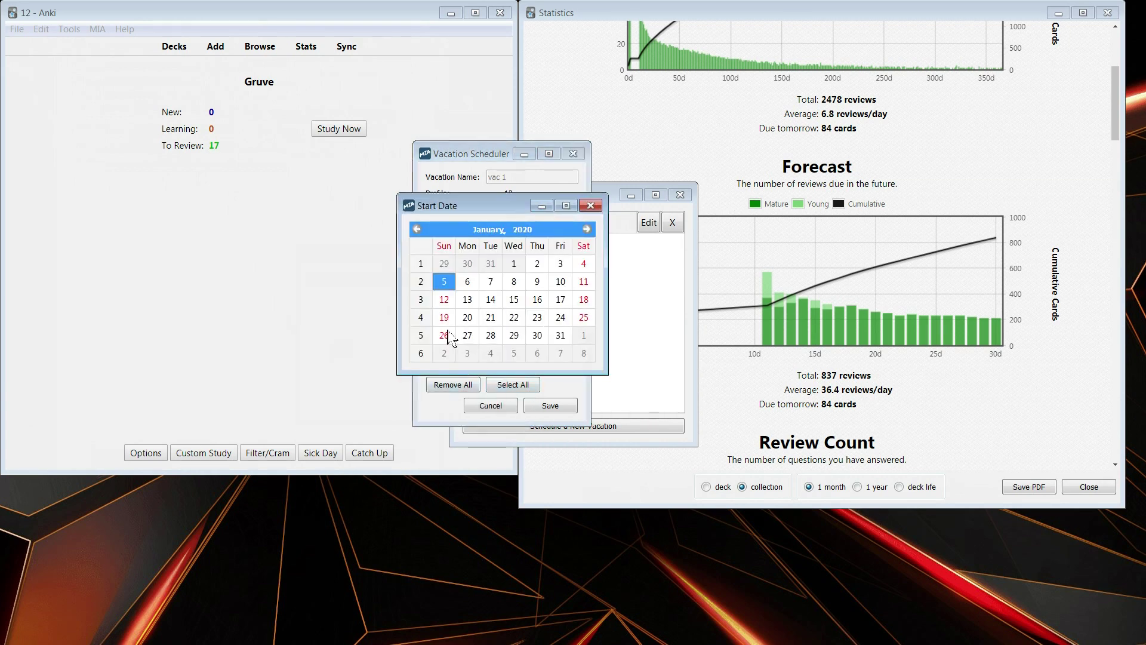
click(561, 318)
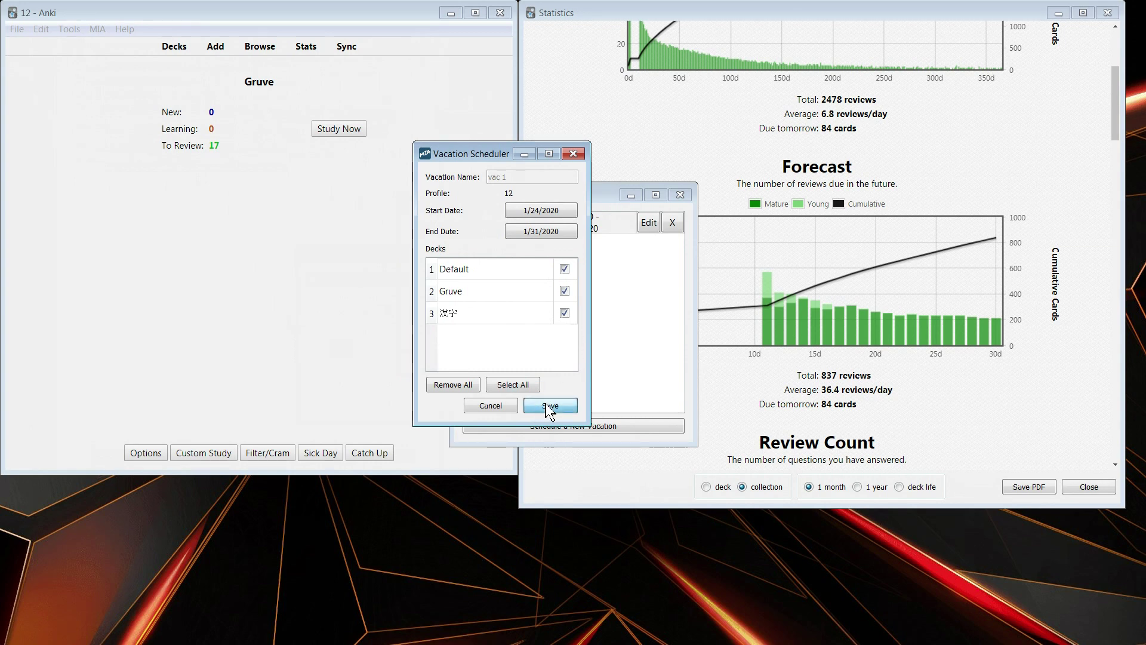
click(550, 408)
click(618, 310)
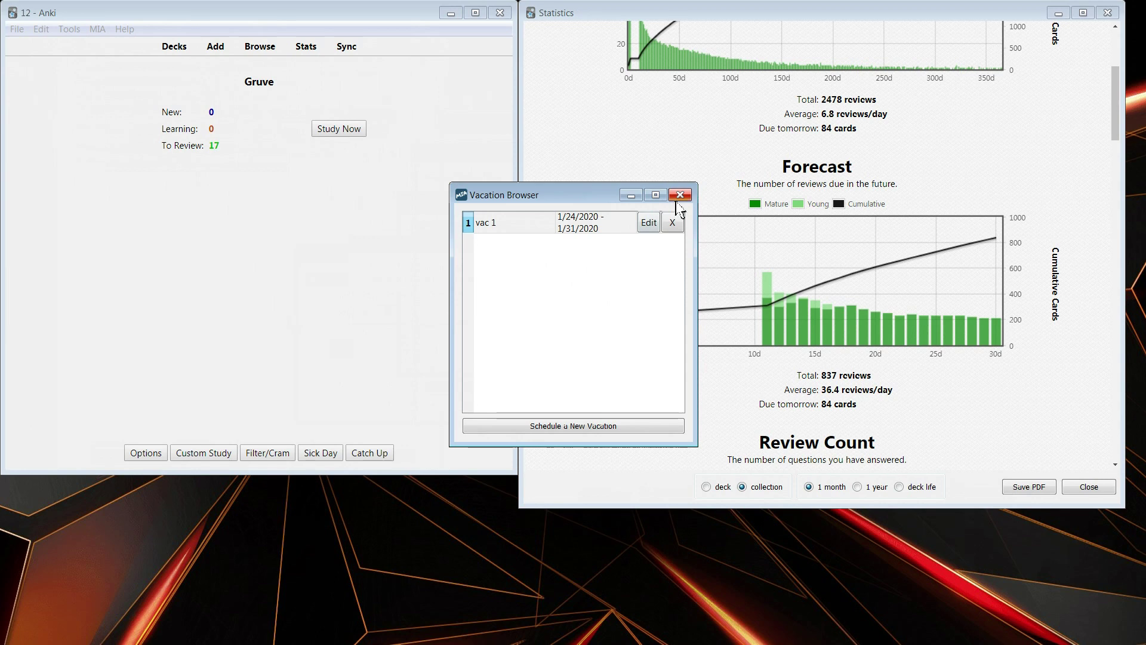
click(680, 195)
click(97, 28)
click(117, 64)
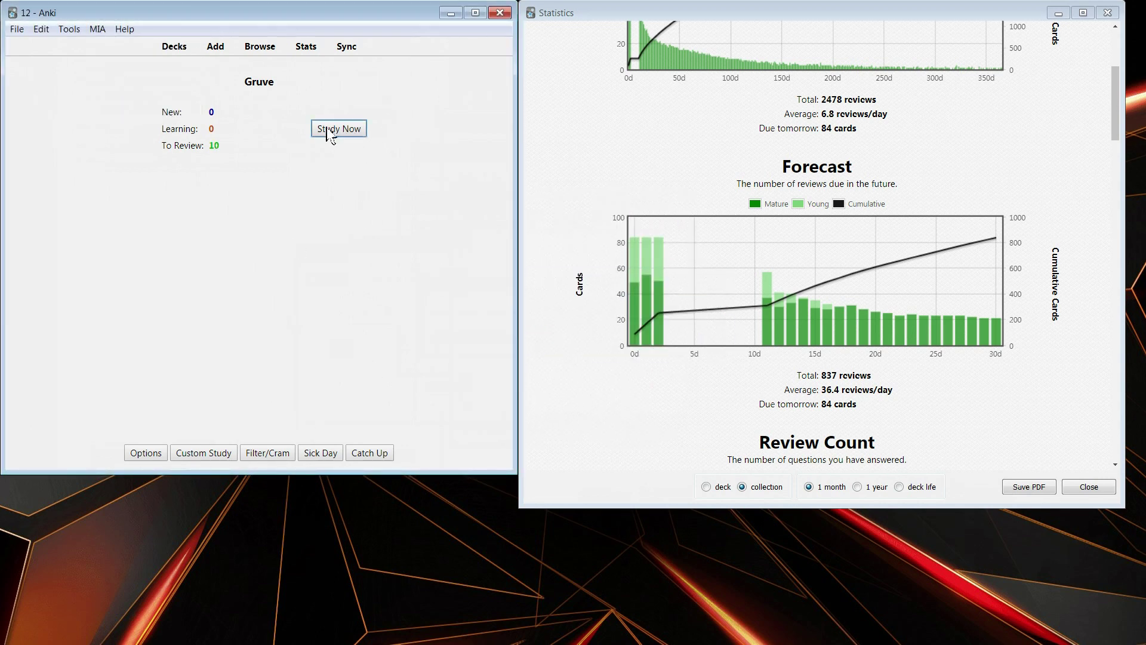
Step: Exclude Saturday and Sunday from the Gruve deck's review schedule and accept the options
click(147, 456)
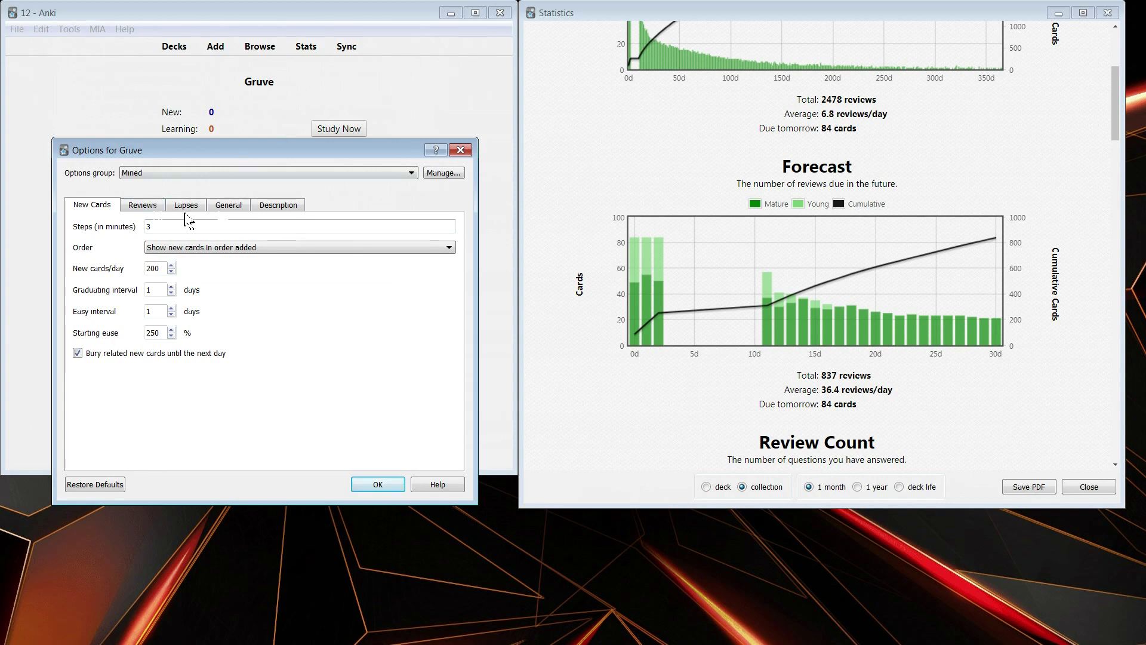
click(144, 205)
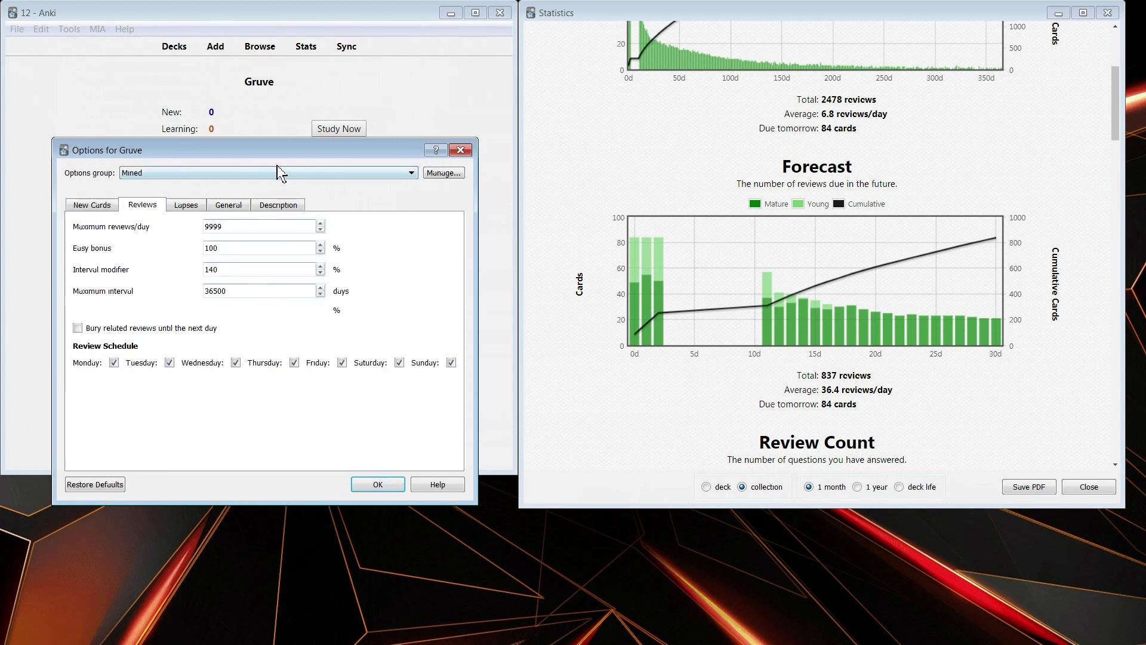
drag(286, 149, 278, 36)
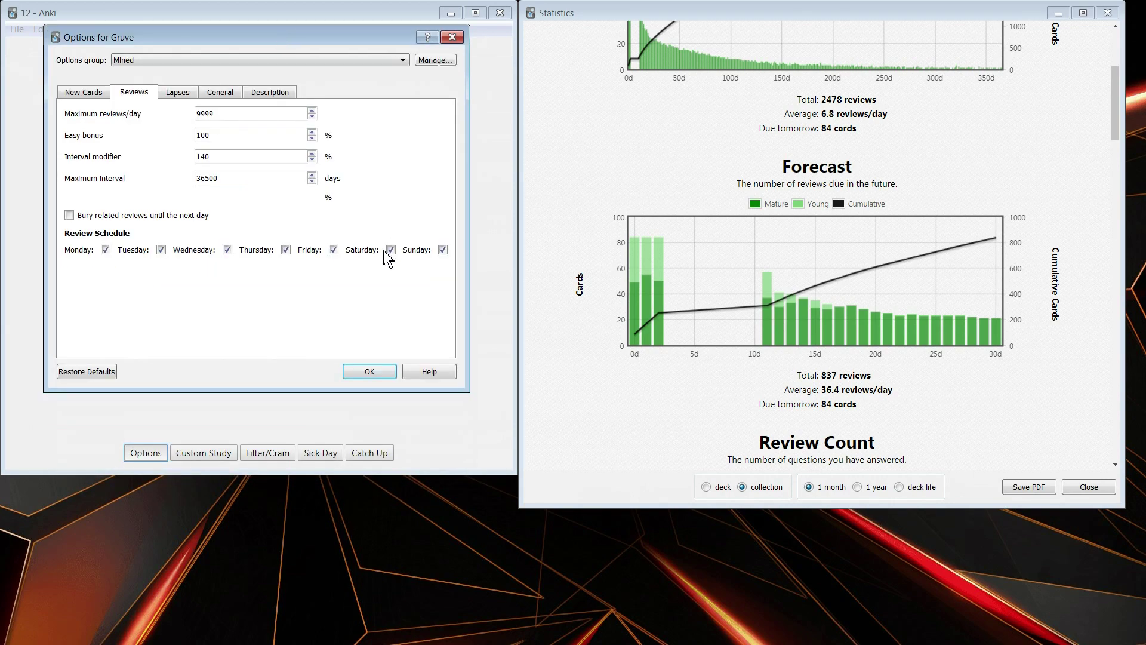
click(443, 250)
click(369, 377)
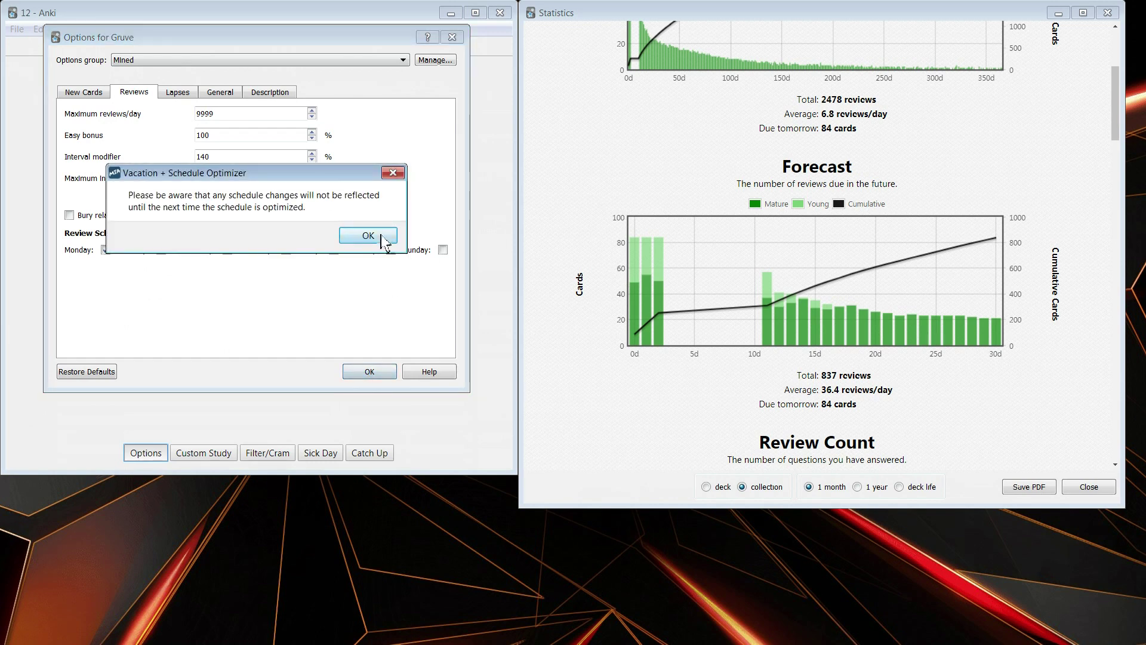
click(378, 238)
Step: Optimize the schedule and refresh the collection statistics to examine the one-month forecast
click(97, 29)
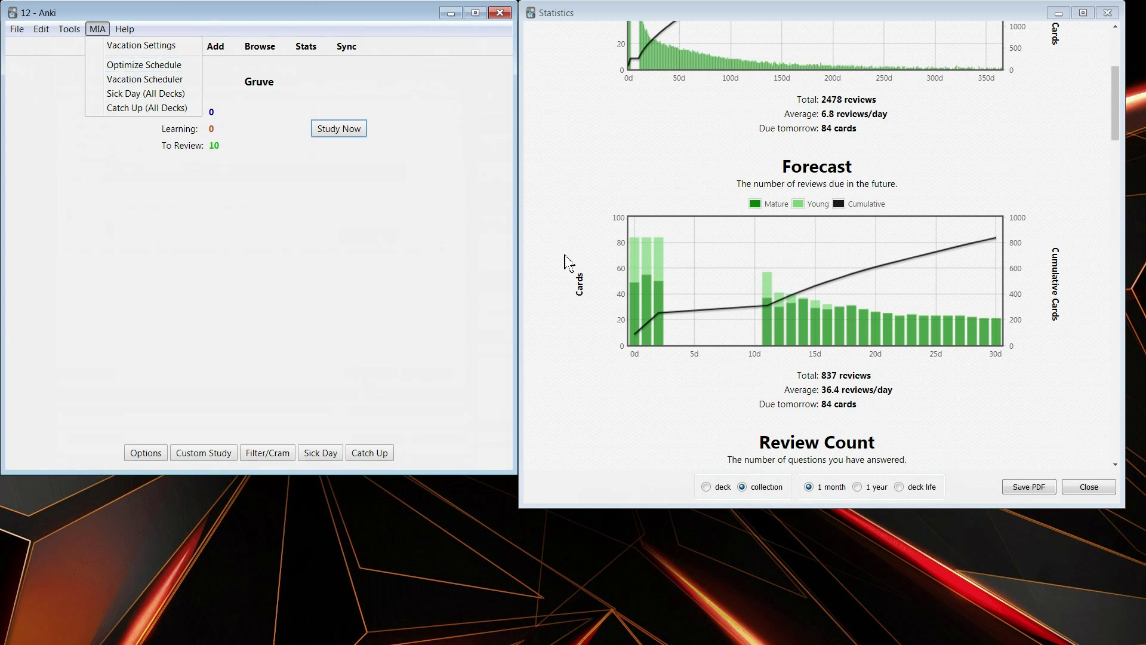
click(695, 256)
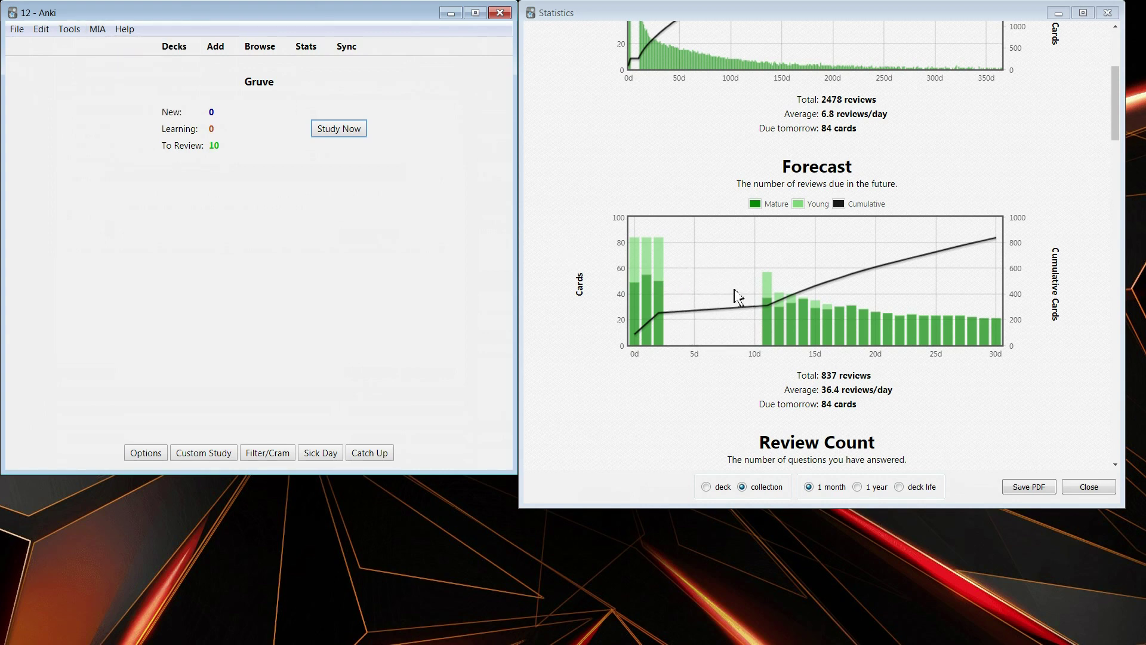
click(97, 27)
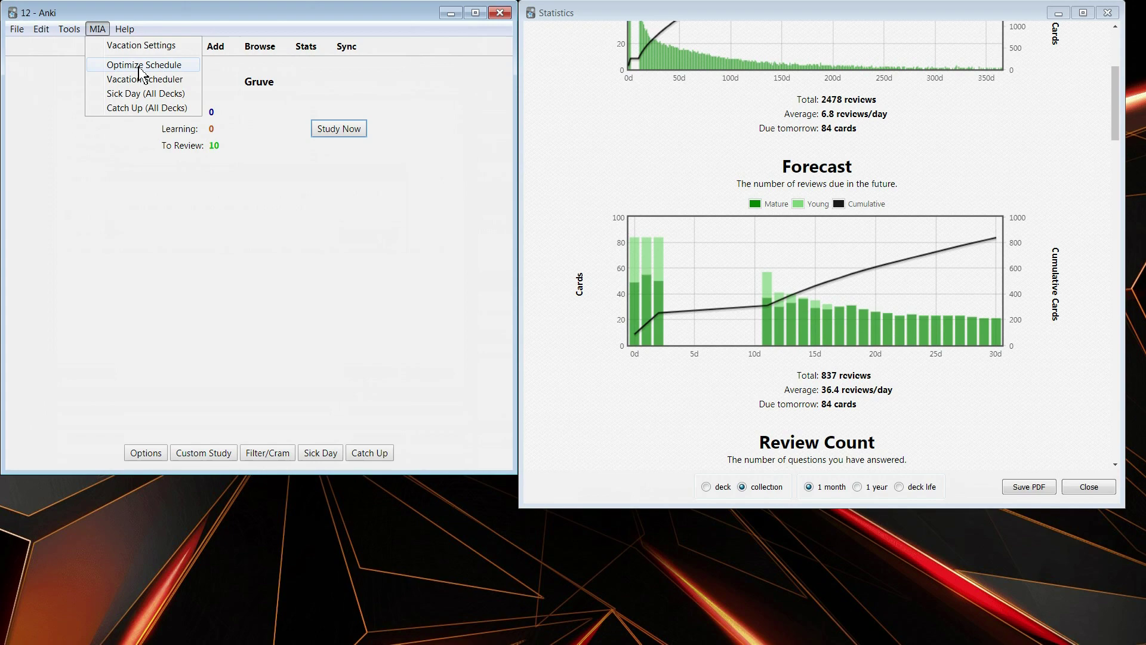
click(143, 65)
click(757, 487)
scroll(724, 323, down, 4)
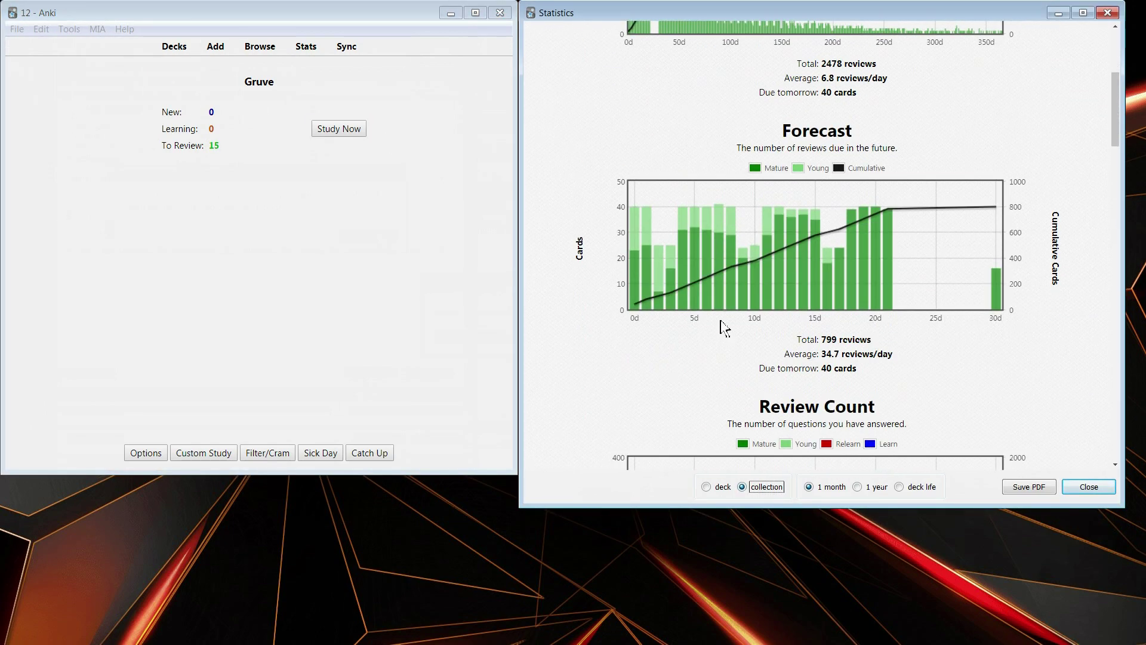
scroll(703, 269, up, 1)
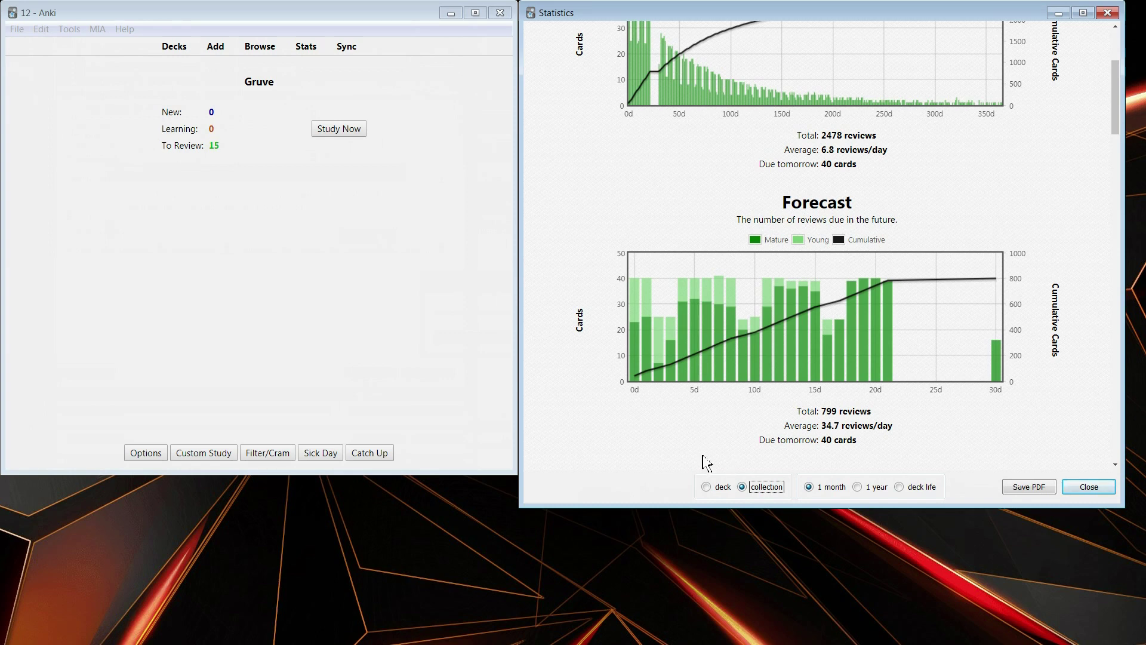
Step: Compare the Gruve deck's review forecast with the forecast of the whole collection
click(710, 486)
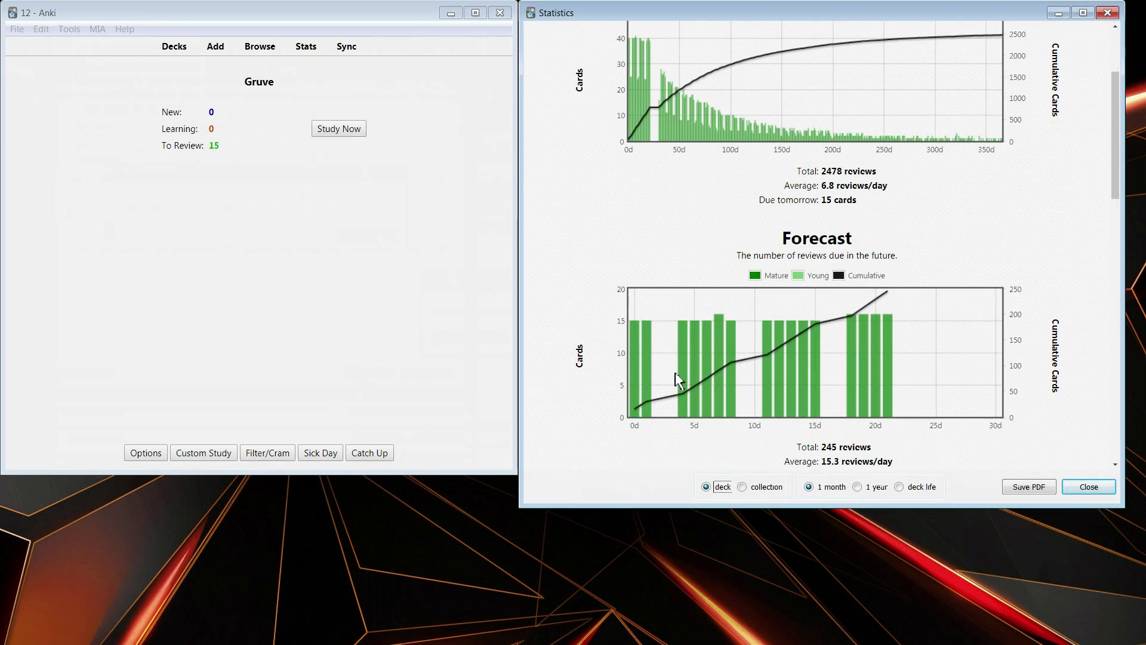
click(762, 487)
scroll(742, 358, down, 5)
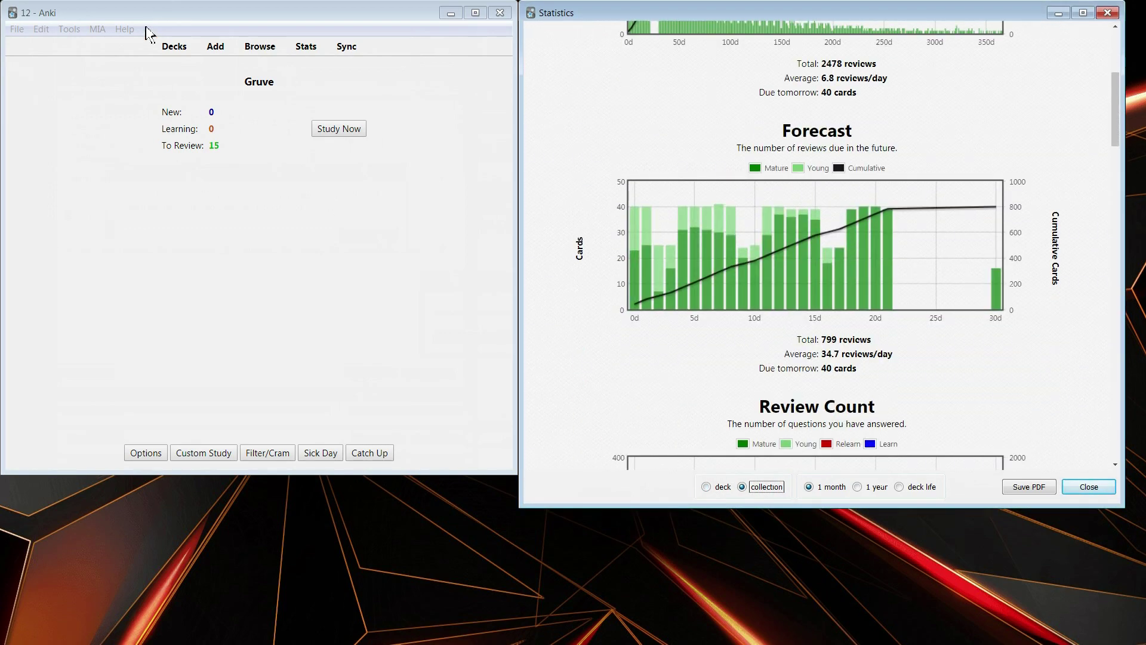
Step: Exclude Saturday and Sunday from the 漢字 deck's review schedule and accept the options
click(171, 47)
click(366, 114)
click(404, 138)
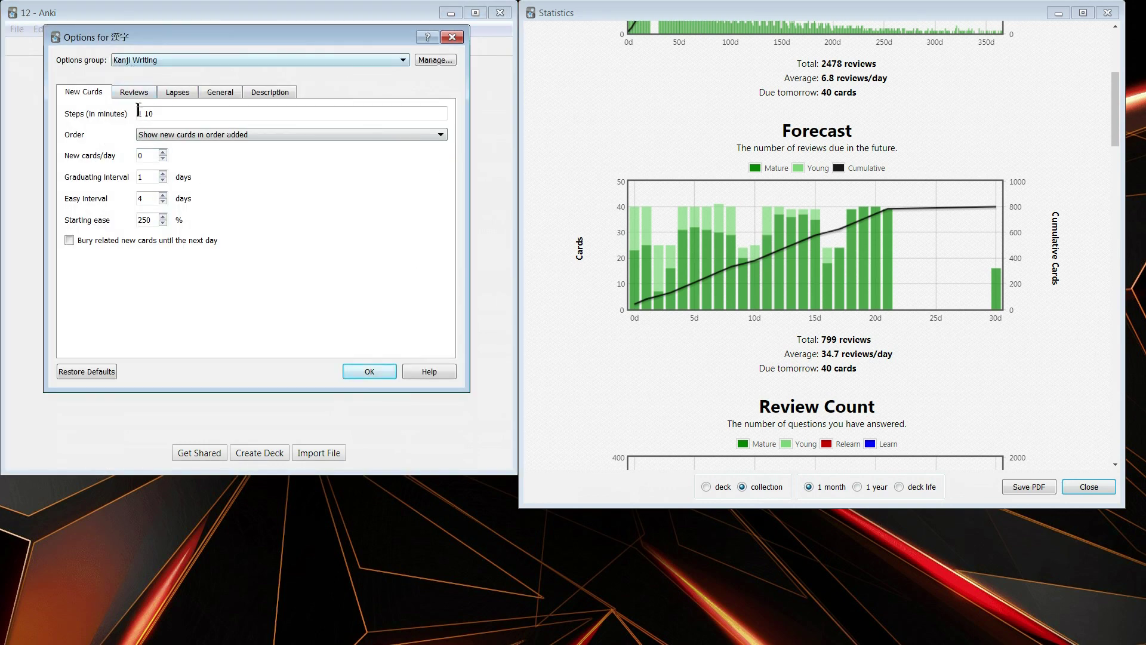
click(134, 92)
click(391, 249)
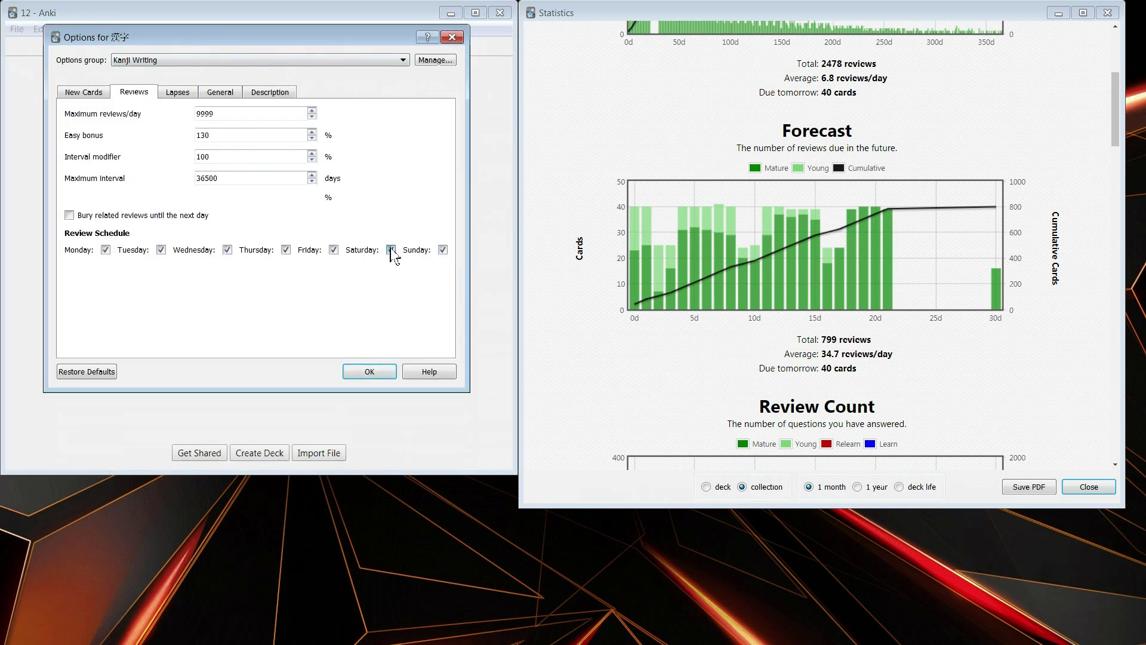
click(381, 373)
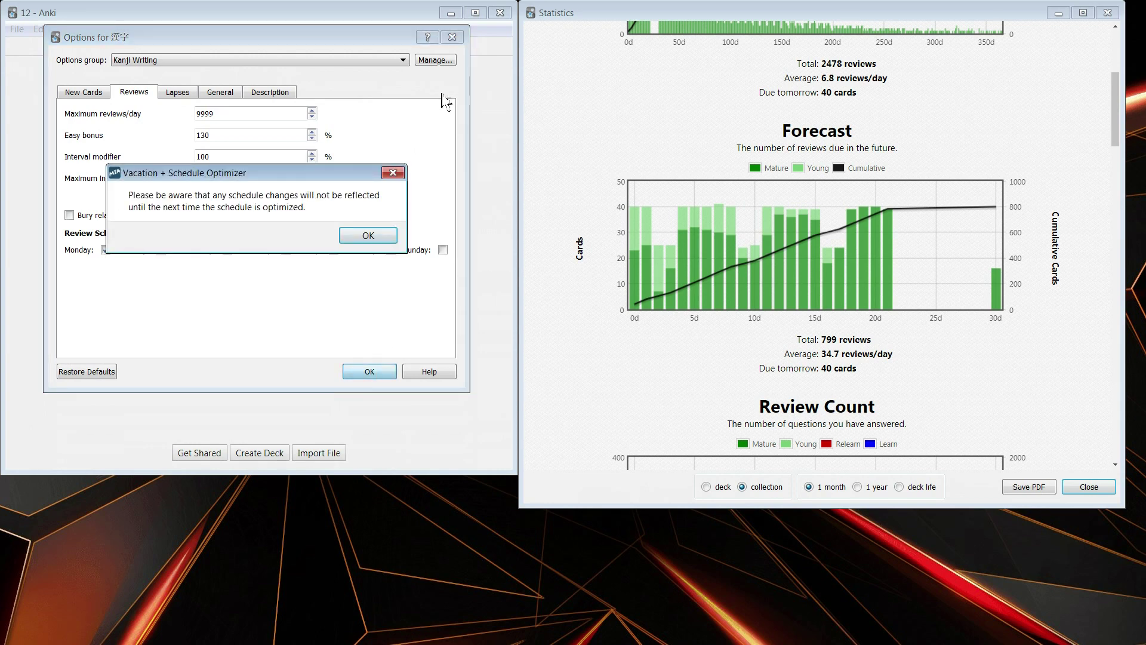
click(367, 235)
Step: Run Optimize Schedule again and refresh the collection forecast to check the weekend days
click(97, 28)
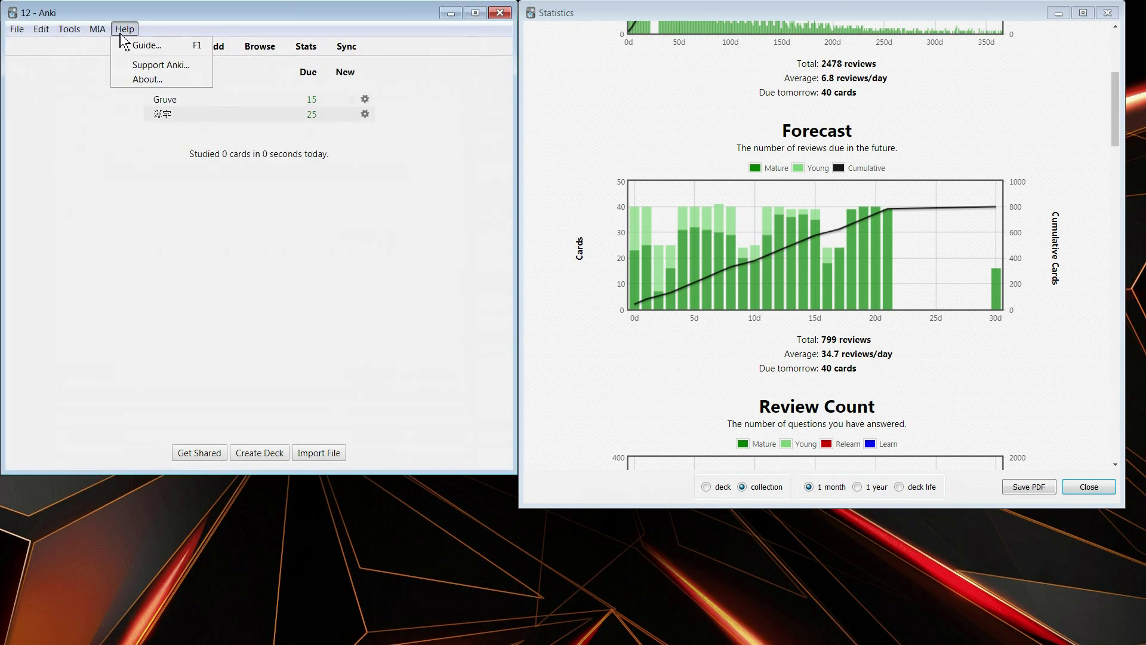
click(111, 65)
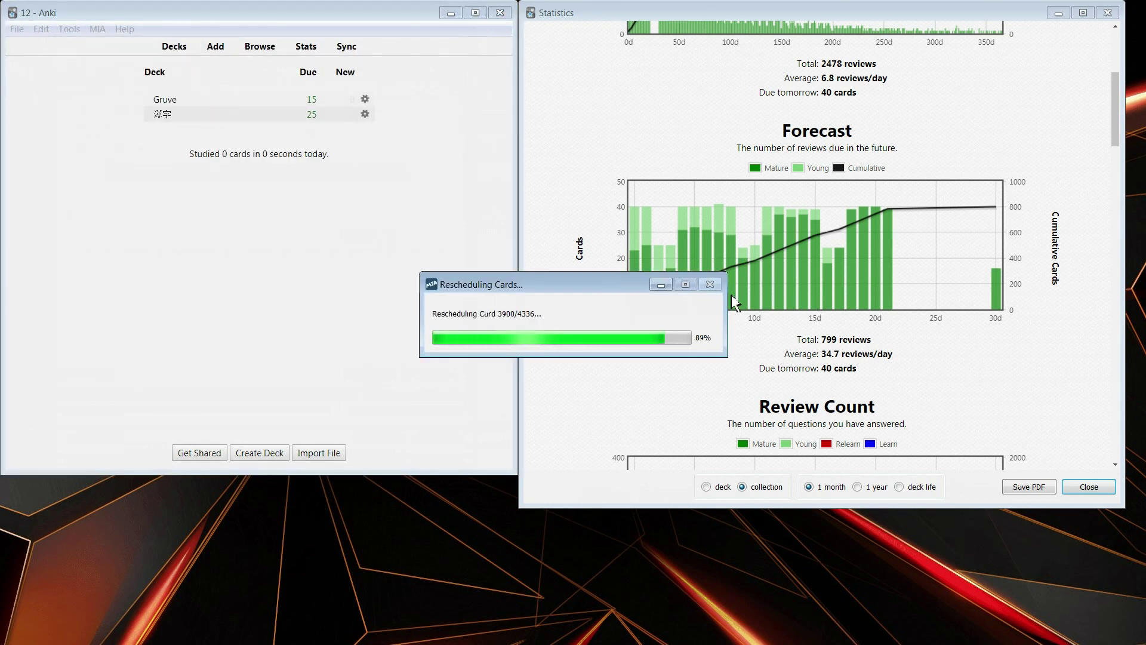
click(744, 487)
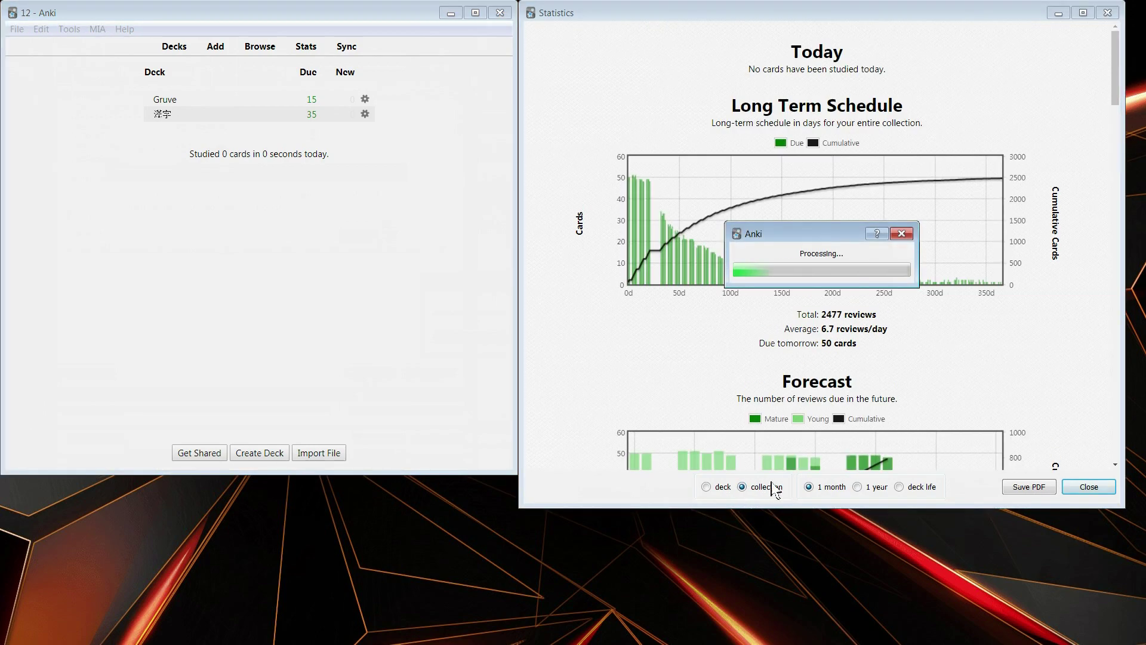
scroll(805, 276, down, 5)
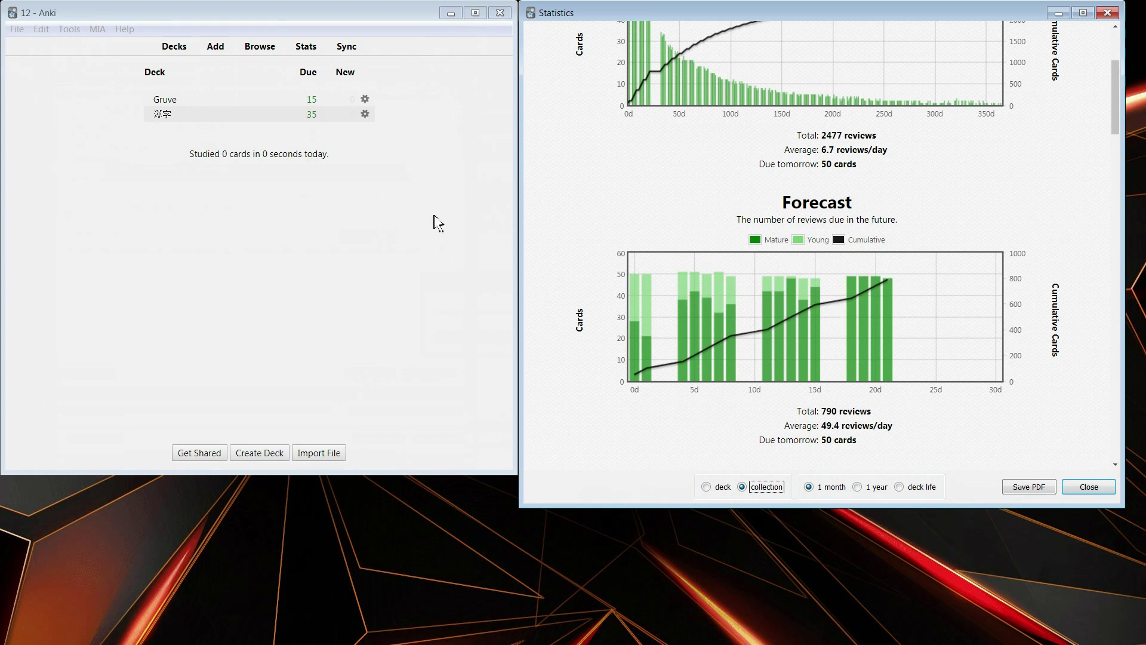
Step: Exclude Wednesday as well from the 漢字 deck's review schedule and accept the options
click(68, 29)
click(97, 29)
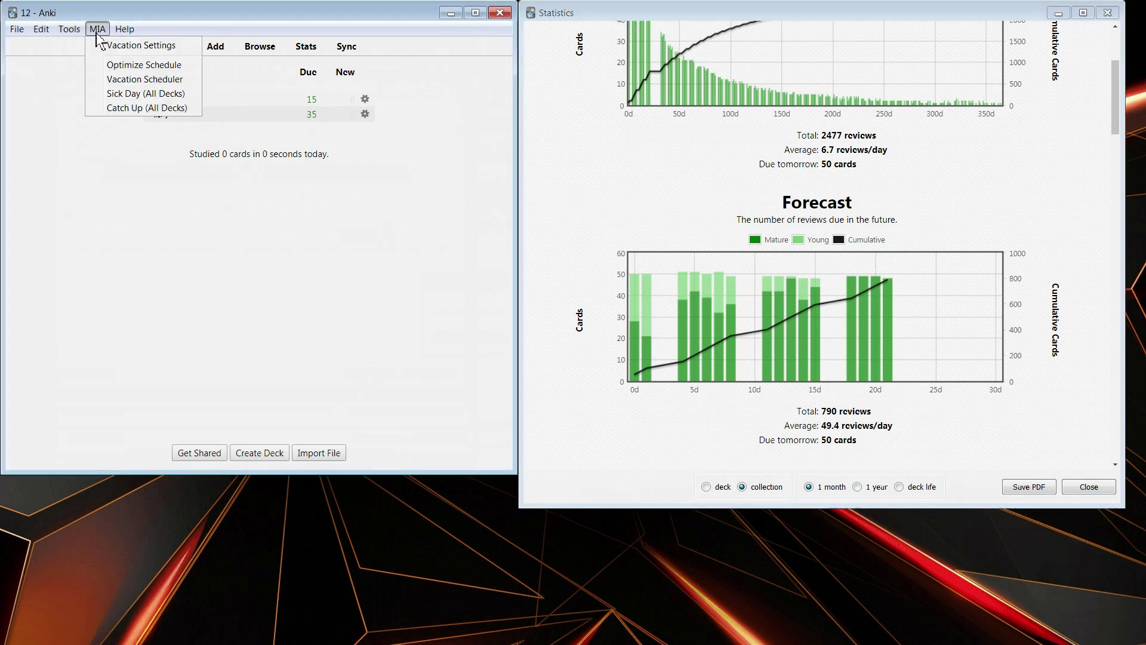
click(364, 113)
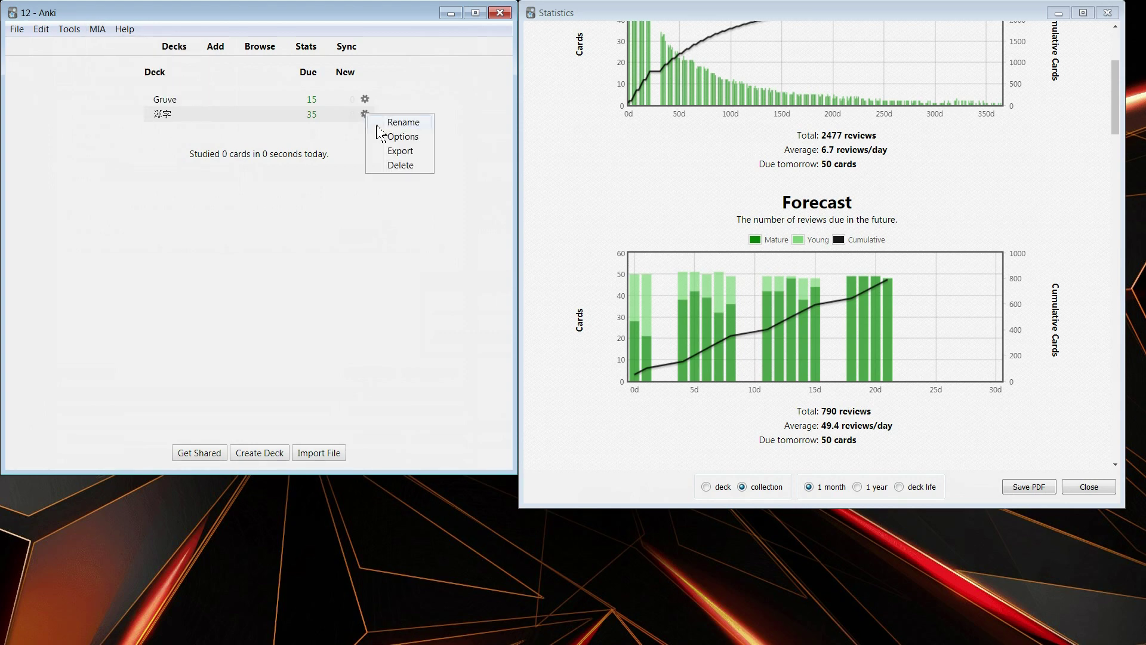
click(397, 137)
click(215, 96)
click(171, 95)
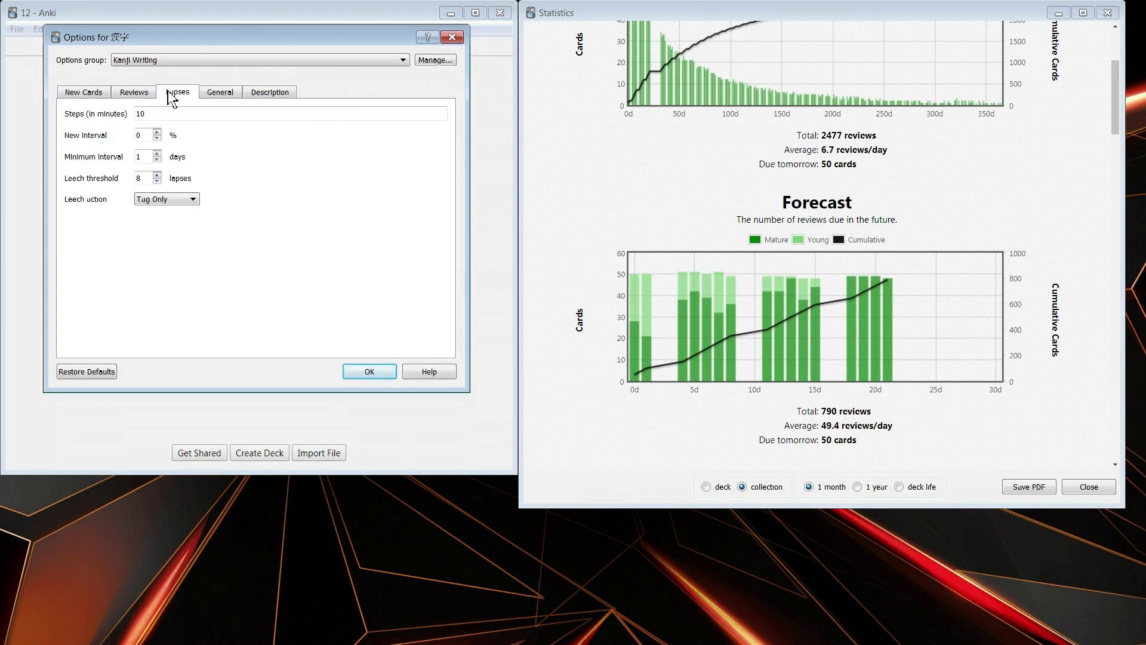
click(133, 96)
click(227, 250)
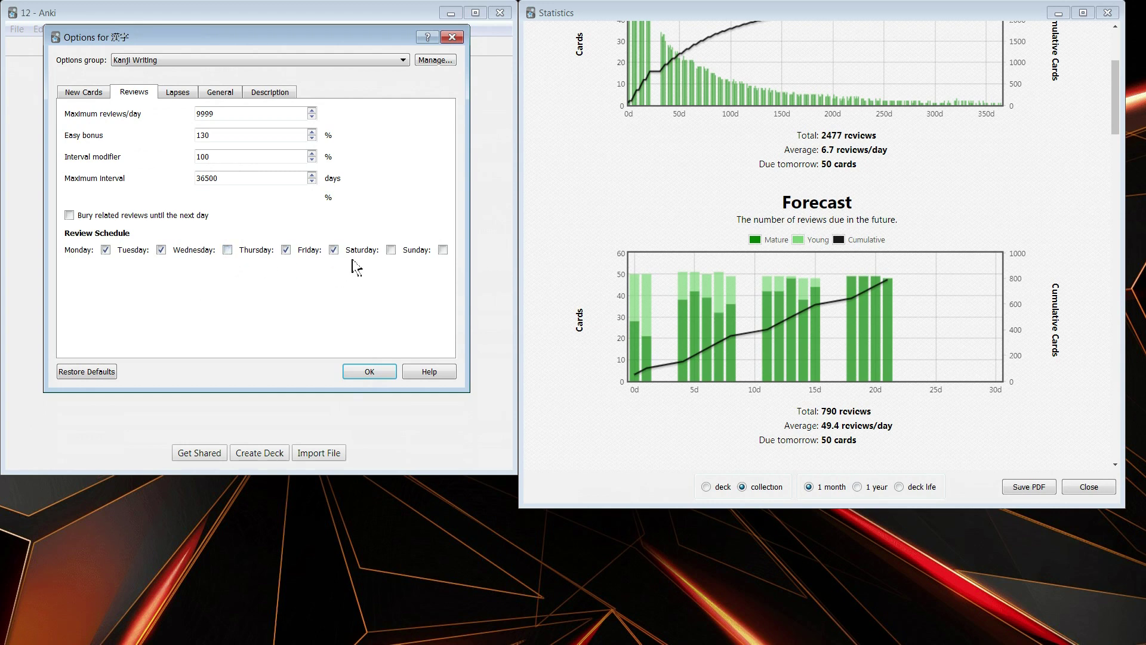
click(370, 372)
click(388, 235)
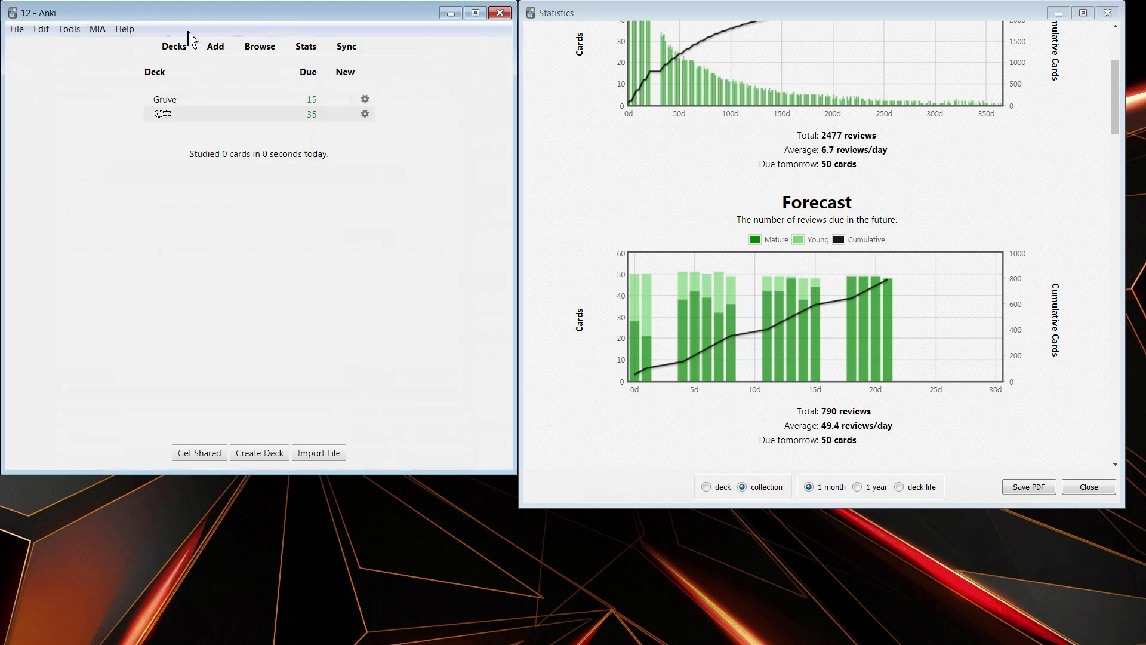
Step: Include Saturday and exclude Wednesday in the Gruve deck's review schedule, and accept the options
click(176, 101)
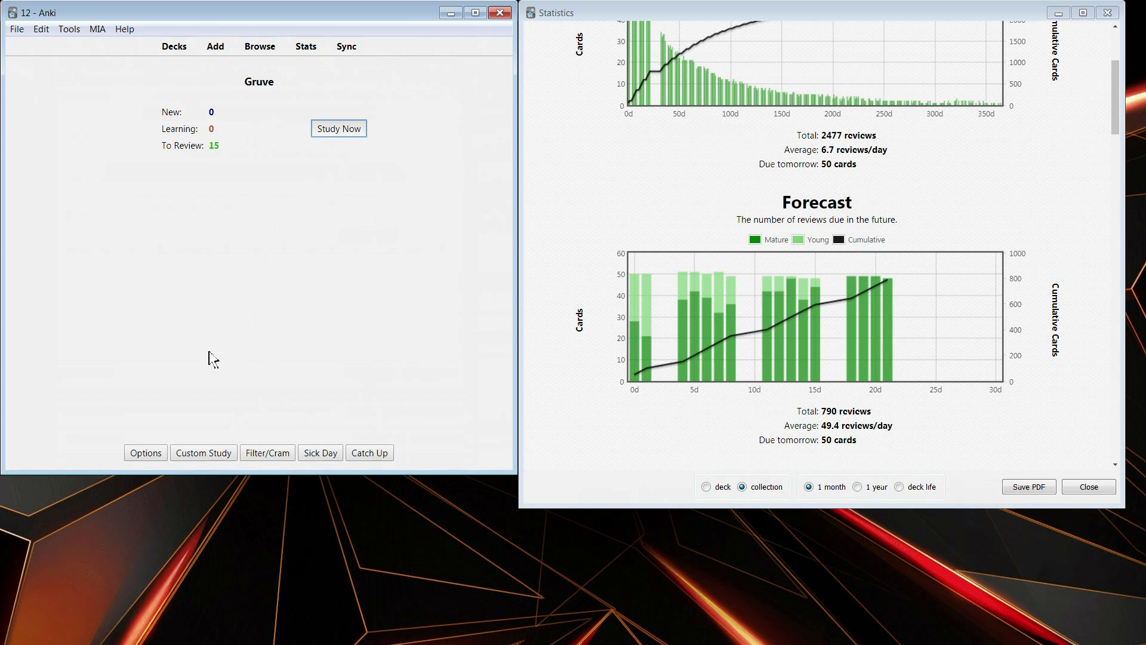
click(143, 455)
click(136, 93)
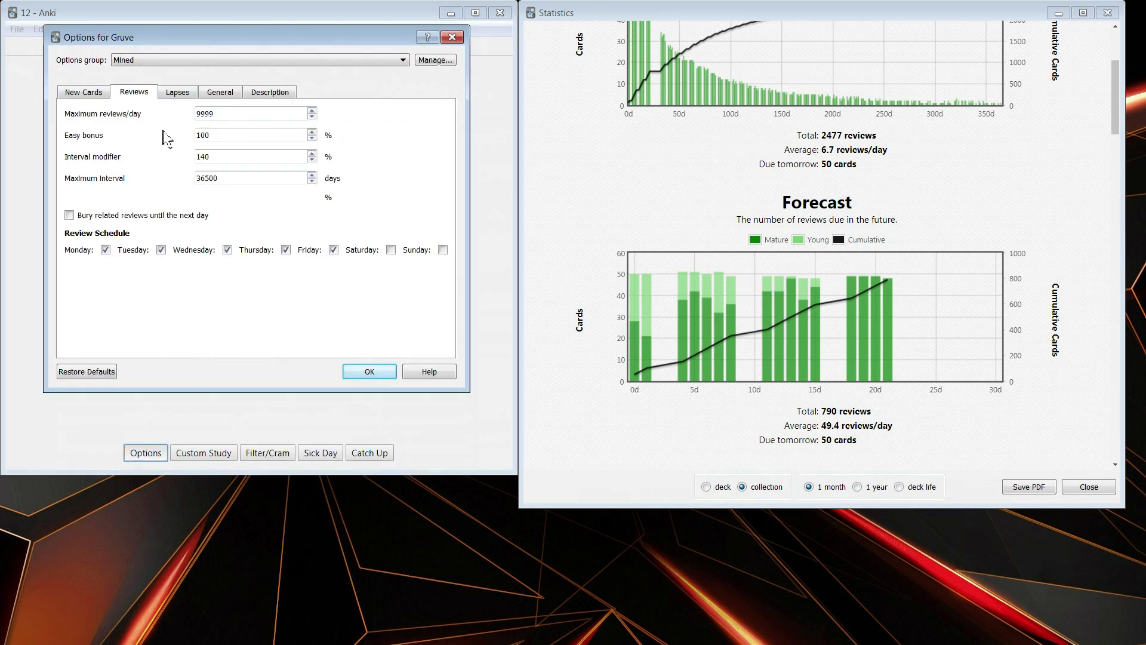
click(391, 250)
click(228, 249)
click(376, 372)
click(359, 231)
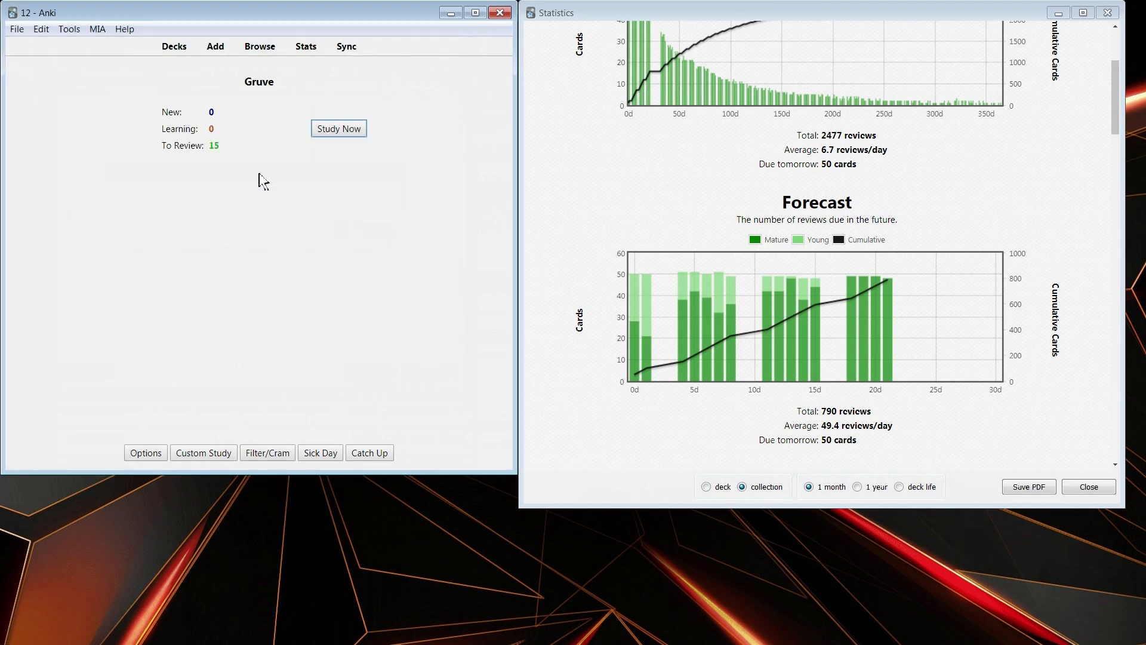
Step: Check the selected weekdays in the 漢字 deck's review schedule and accept the options
click(191, 54)
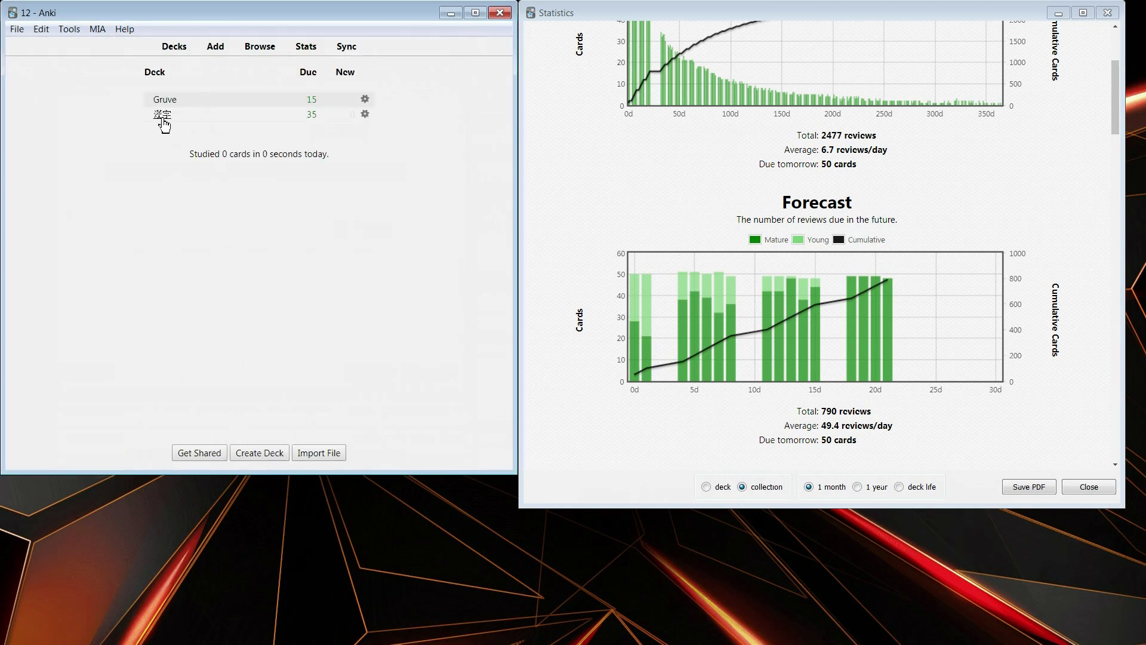
click(160, 117)
click(157, 459)
click(148, 93)
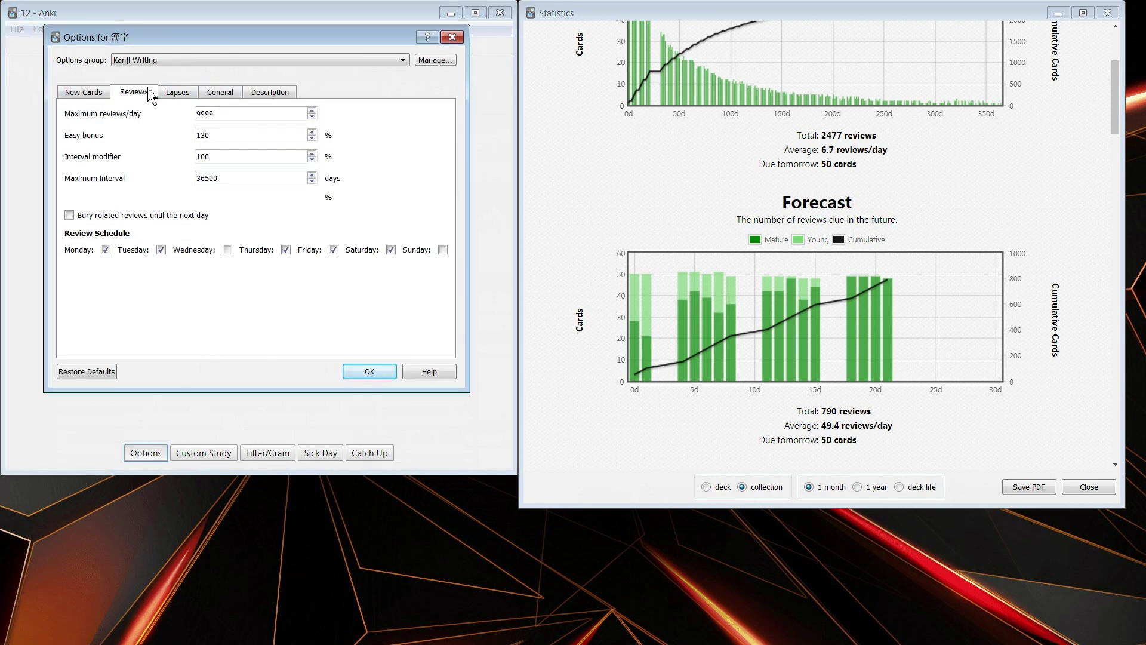
click(385, 373)
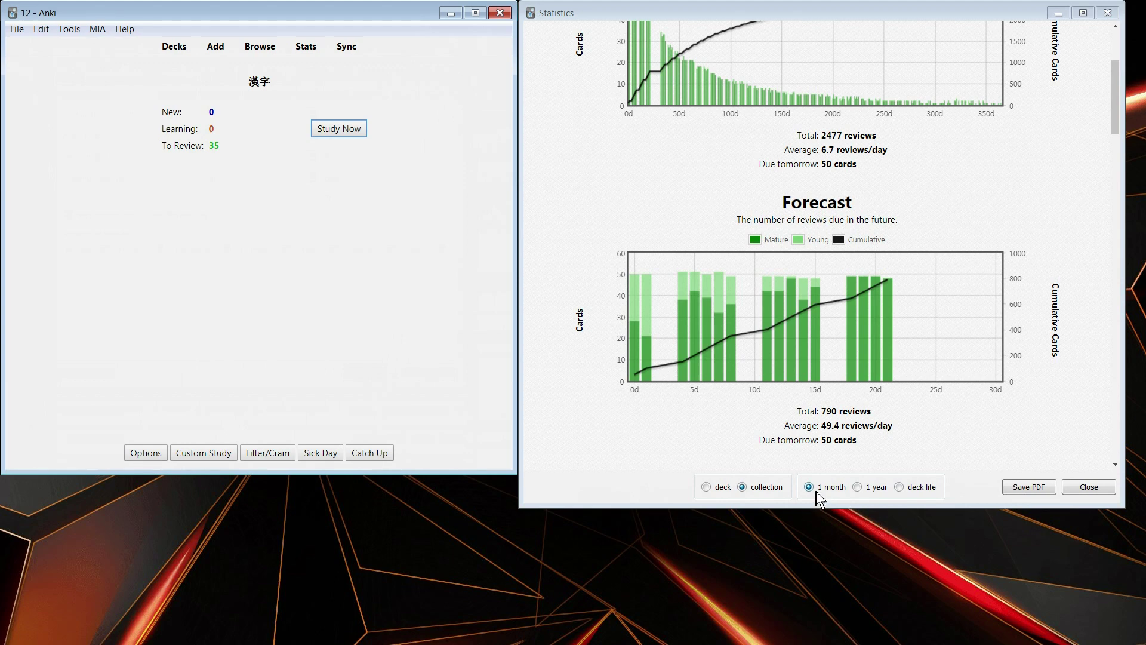
Step: Run Optimize Schedule, examine the refreshed collection forecast and long-term schedule, and close the statistics
click(95, 30)
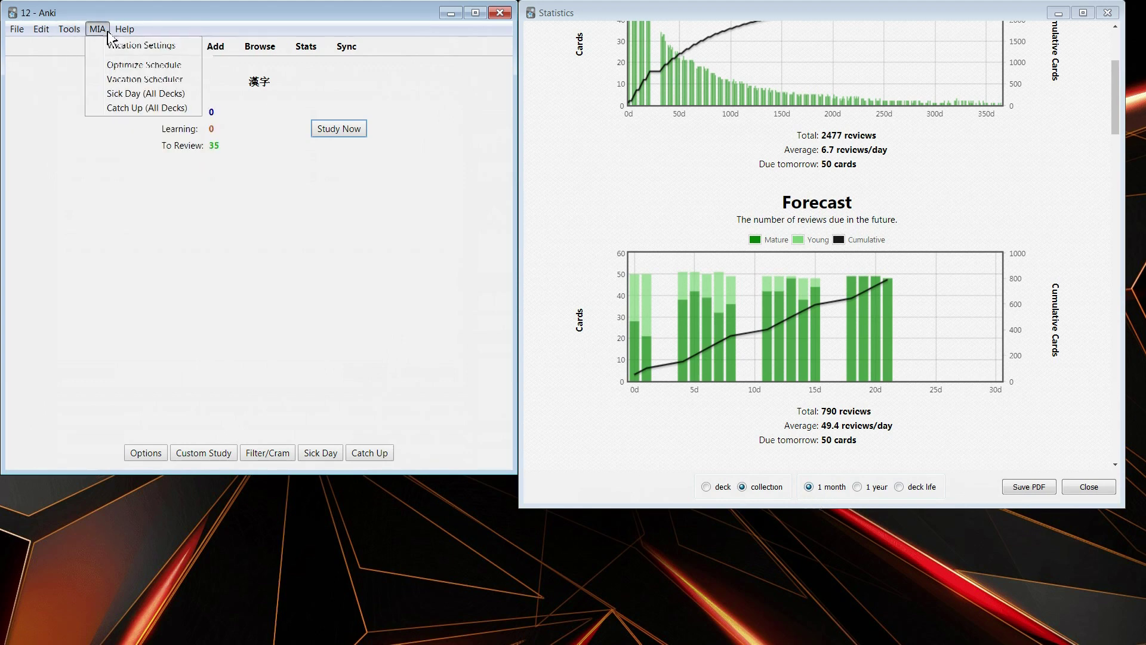
click(109, 66)
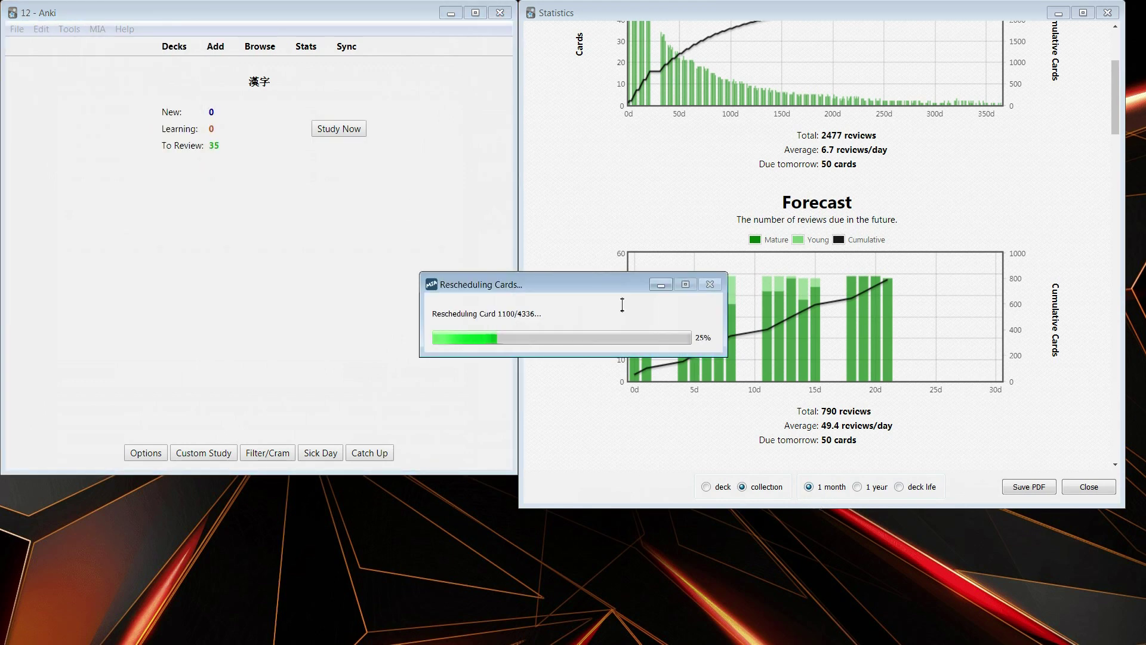
click(742, 487)
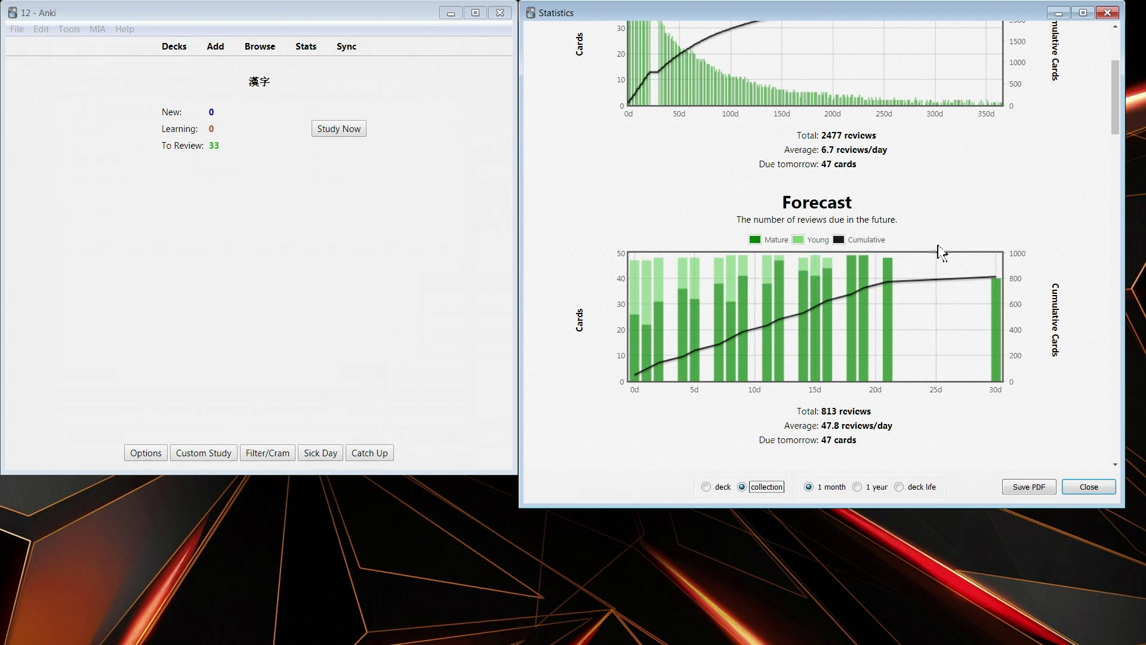
scroll(719, 256, up, 3)
scroll(776, 263, down, 6)
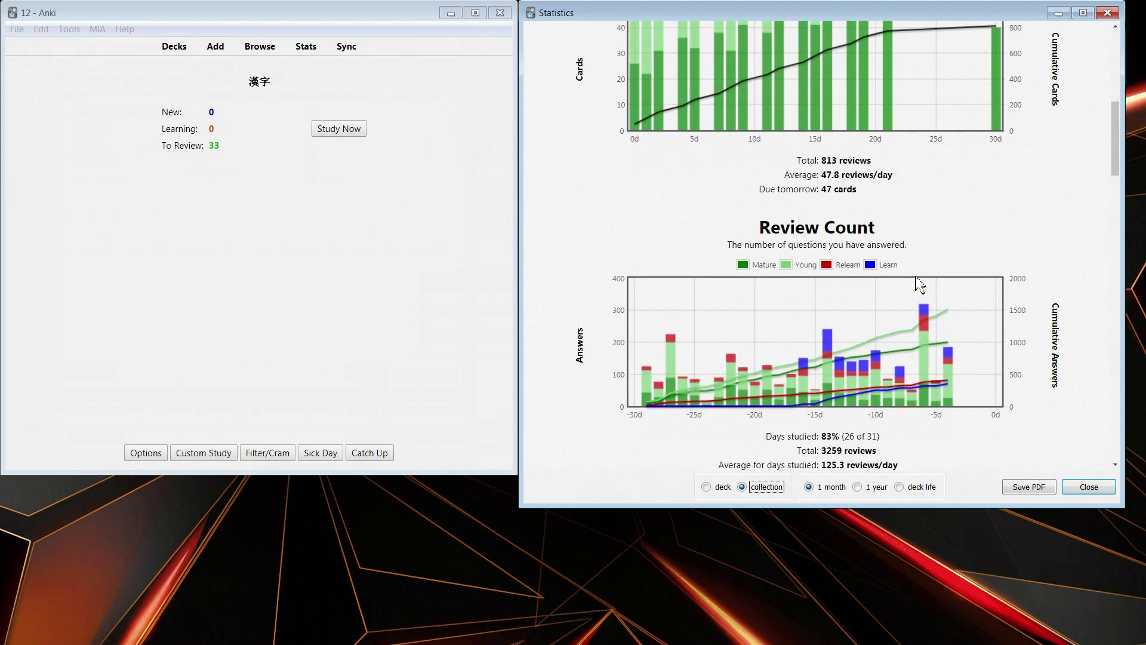
scroll(923, 281, up, 6)
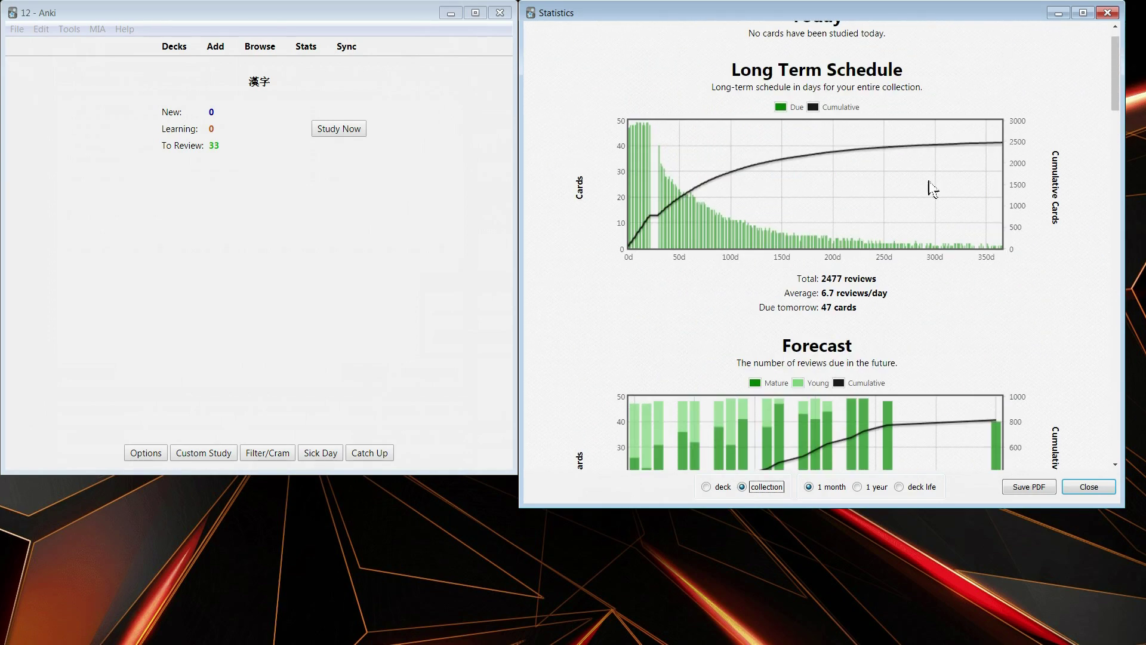
click(1102, 490)
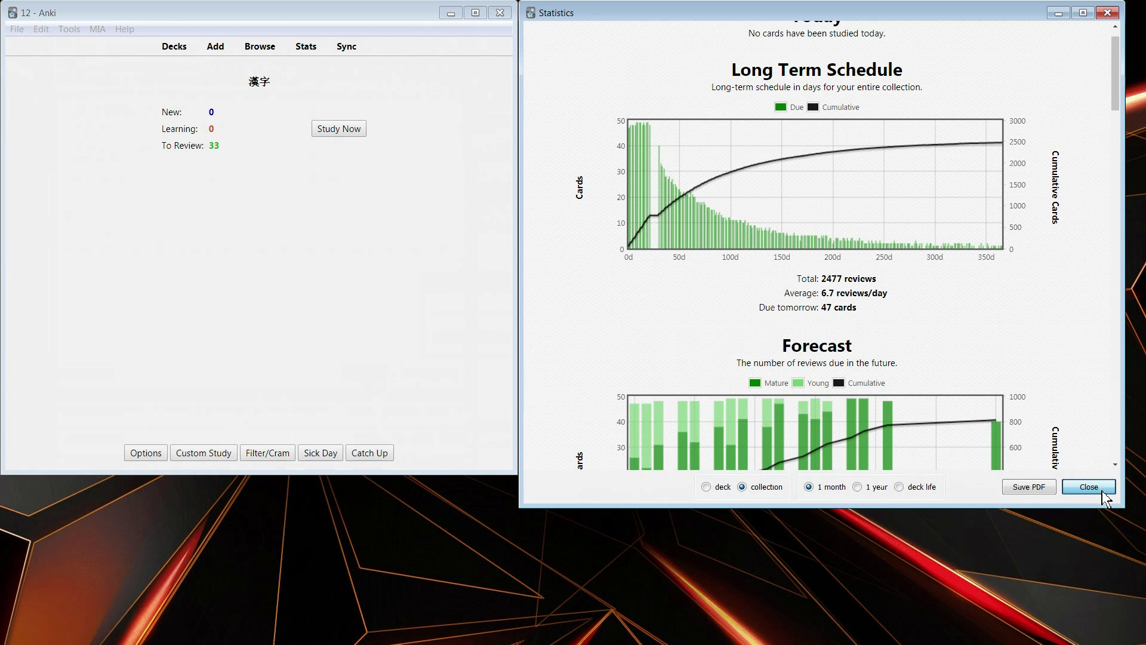
click(1102, 491)
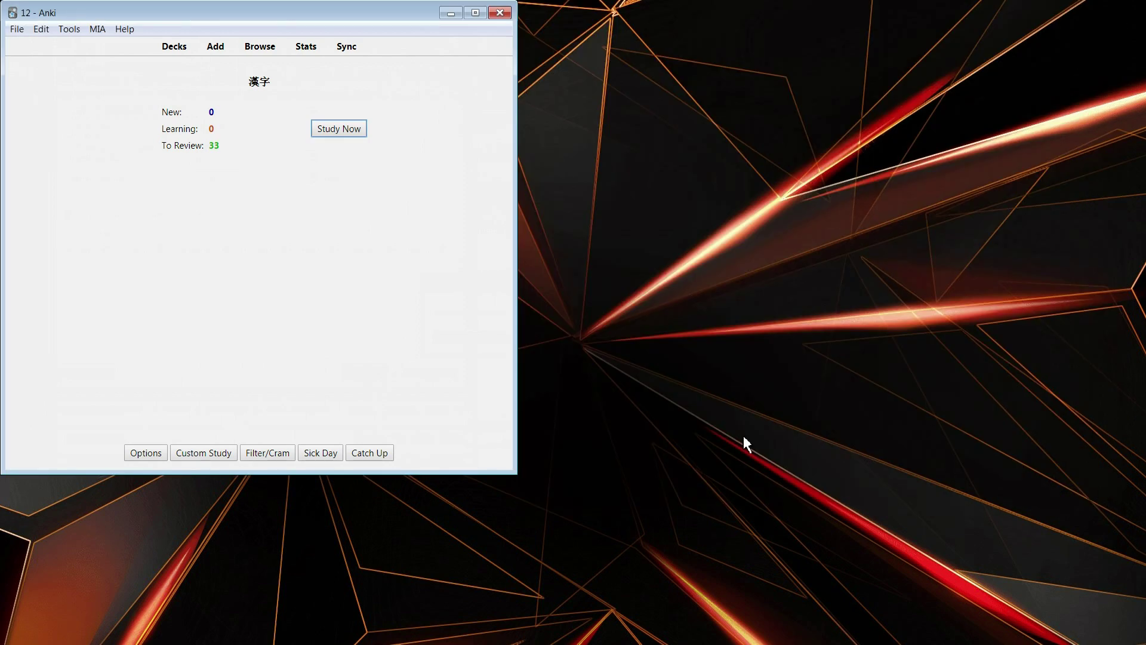
Step: Include Wednesday again in the 漢字 deck's review schedule and accept the options
click(331, 131)
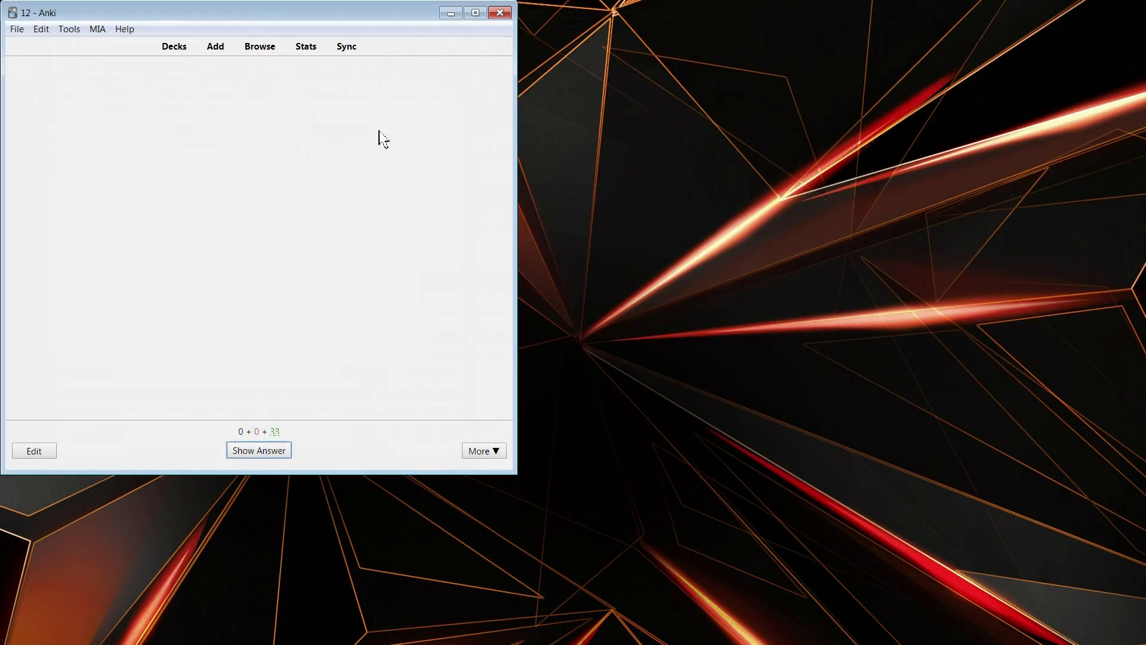
click(175, 49)
click(366, 114)
click(404, 139)
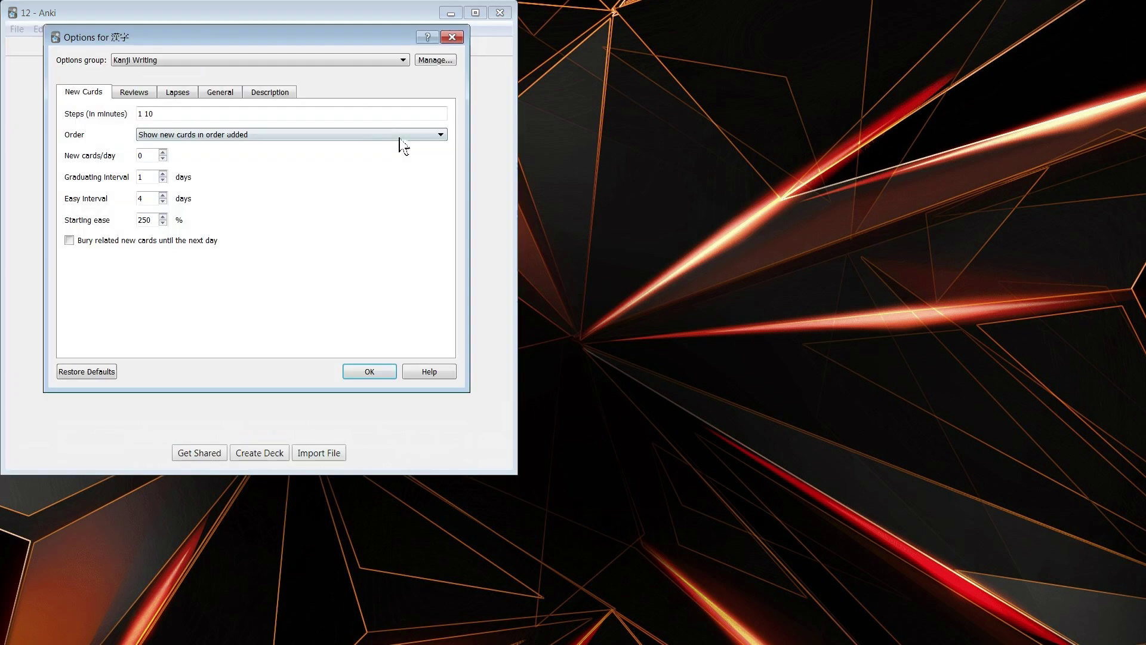
click(142, 93)
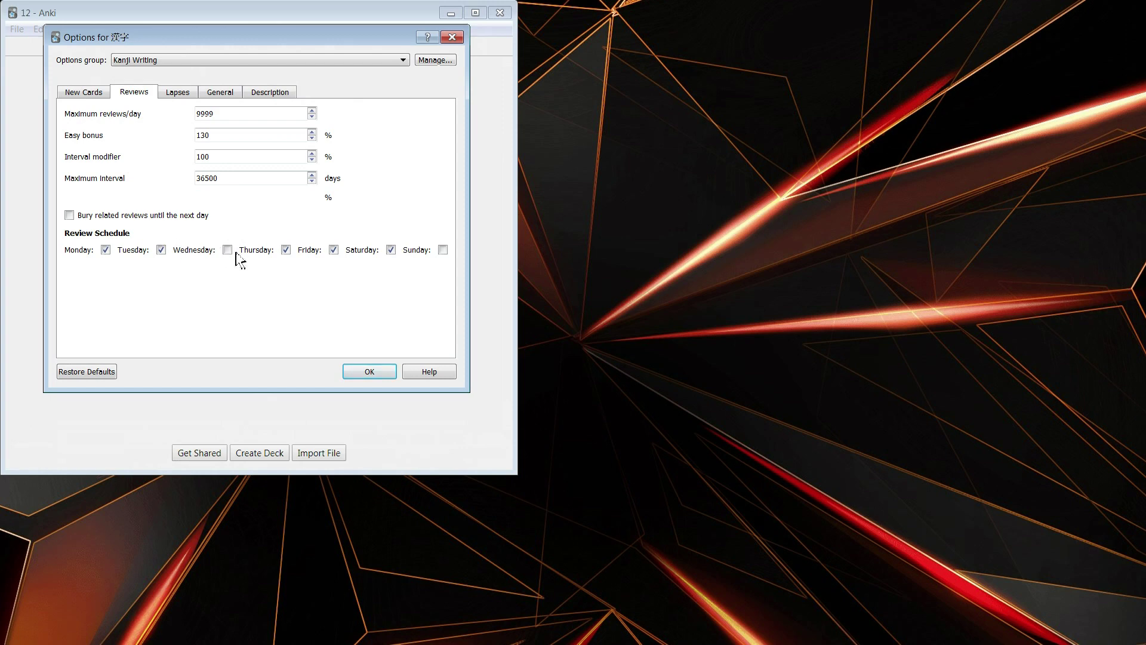
click(378, 375)
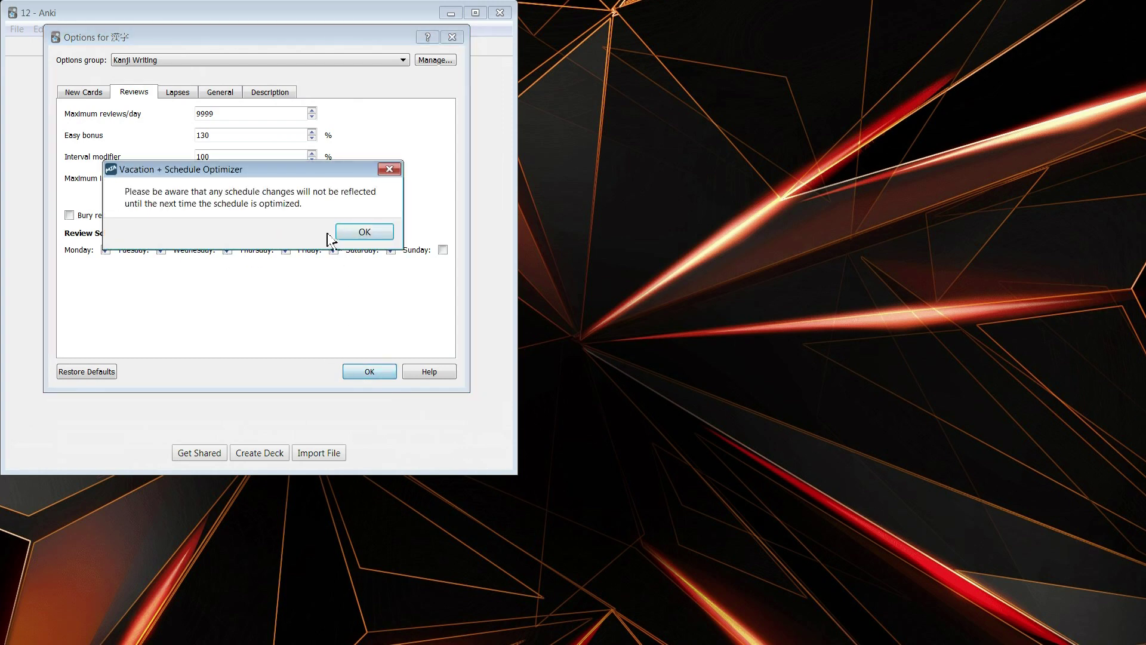
click(360, 232)
Step: Include Wednesday again in the Gruve deck's review schedule and accept the options
click(364, 98)
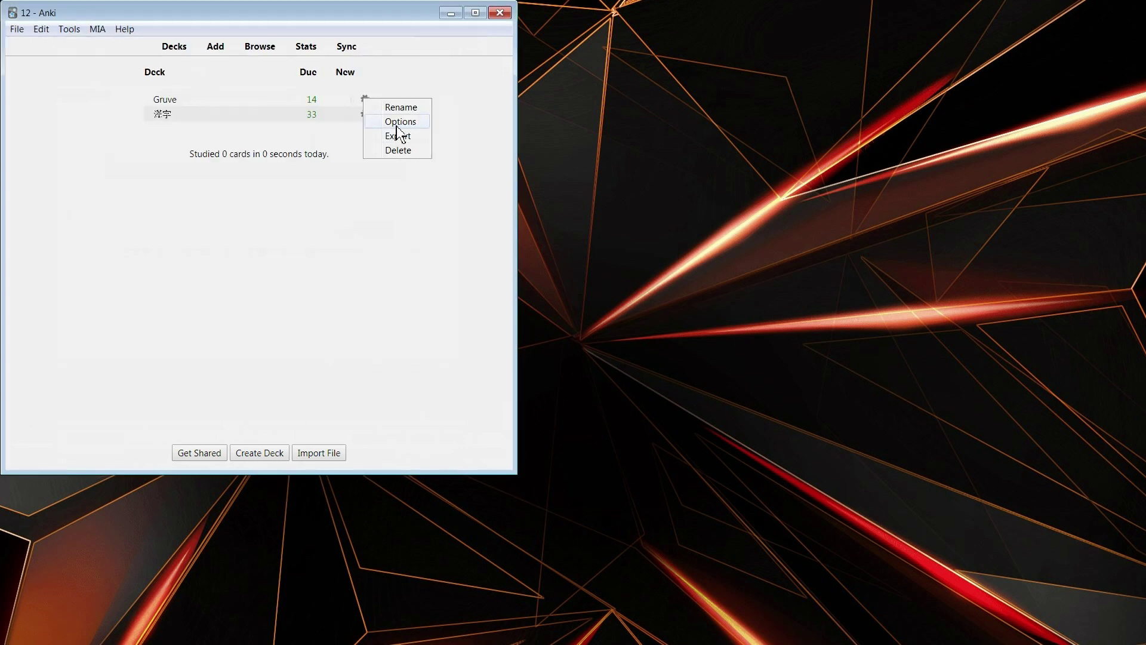
click(391, 120)
click(147, 95)
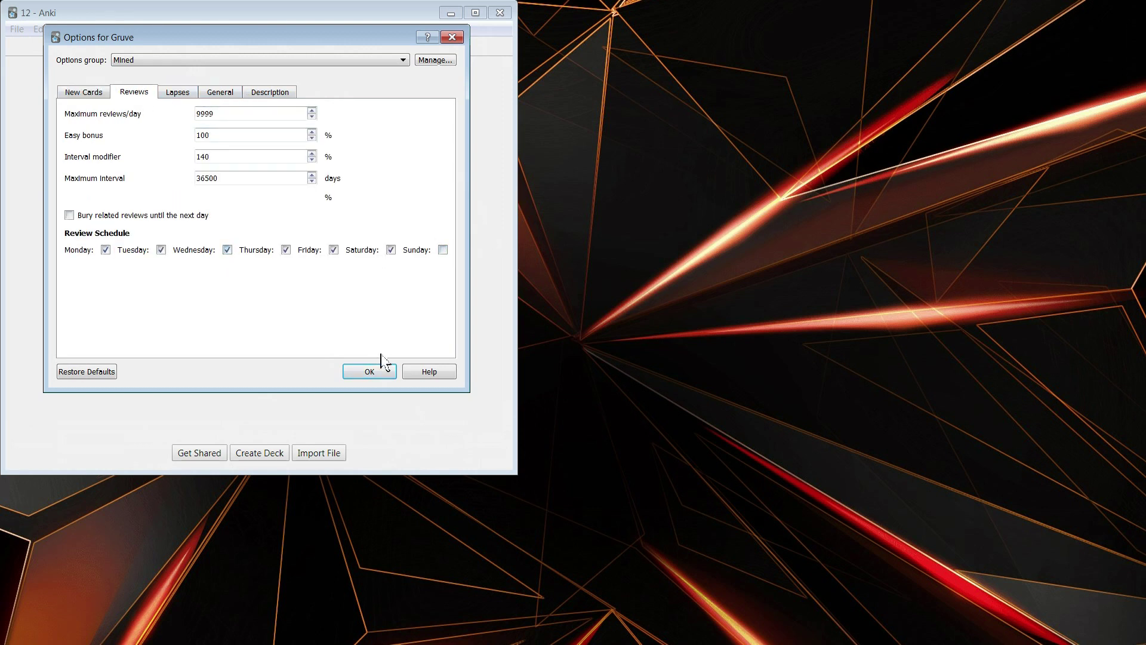
click(374, 373)
click(369, 236)
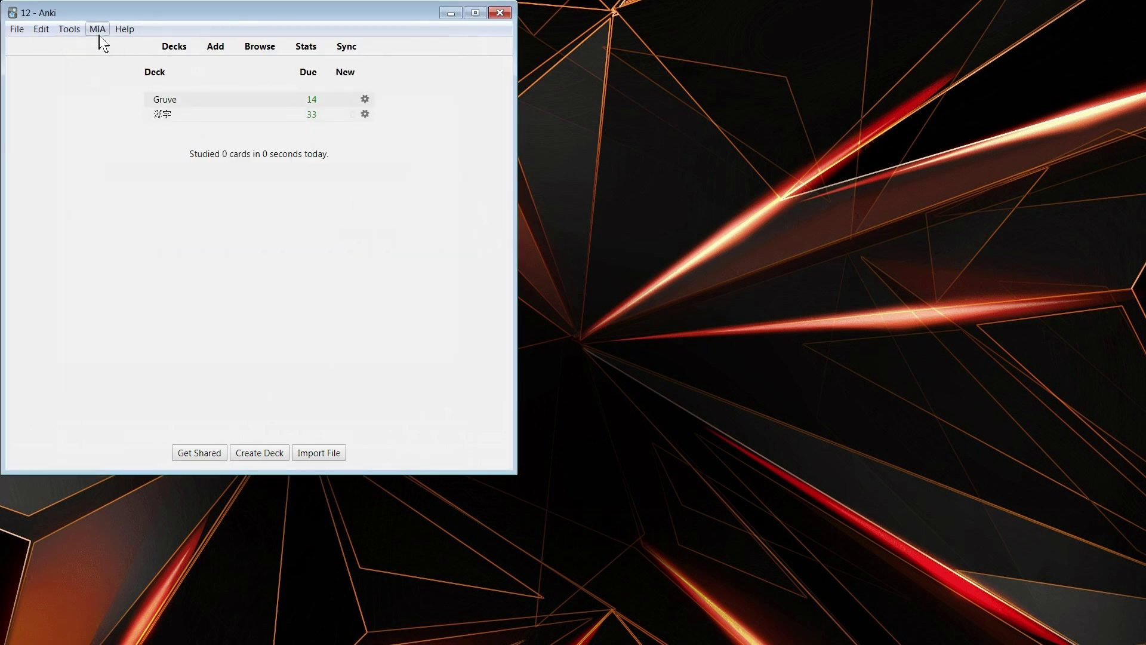
click(98, 29)
click(146, 79)
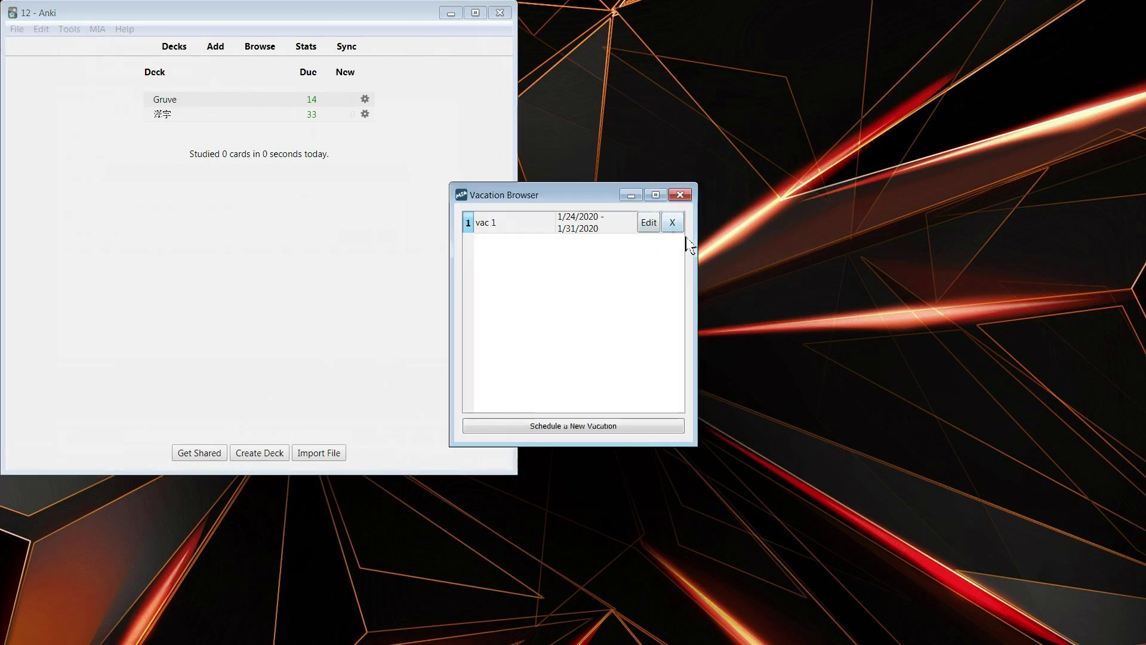
click(680, 194)
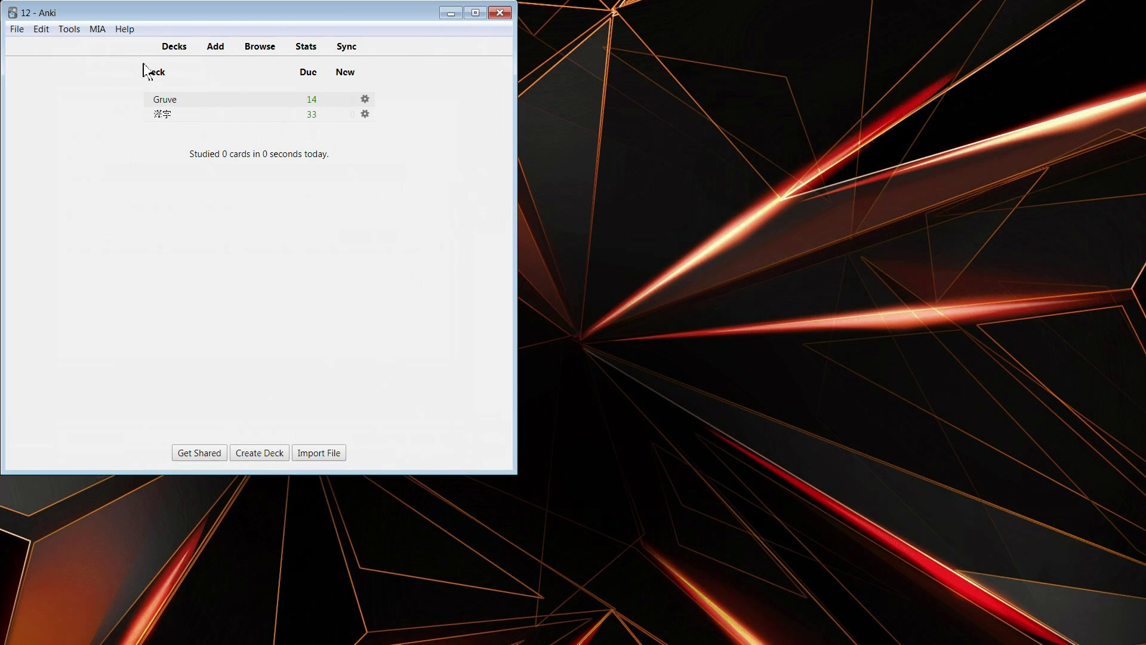
click(250, 55)
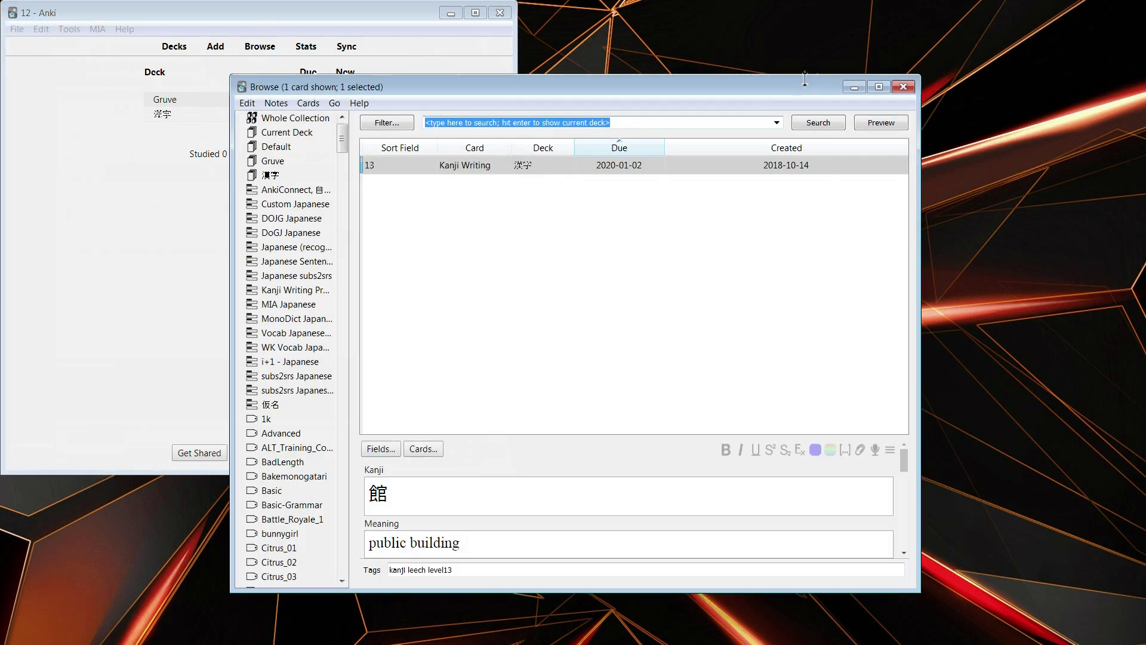
click(902, 87)
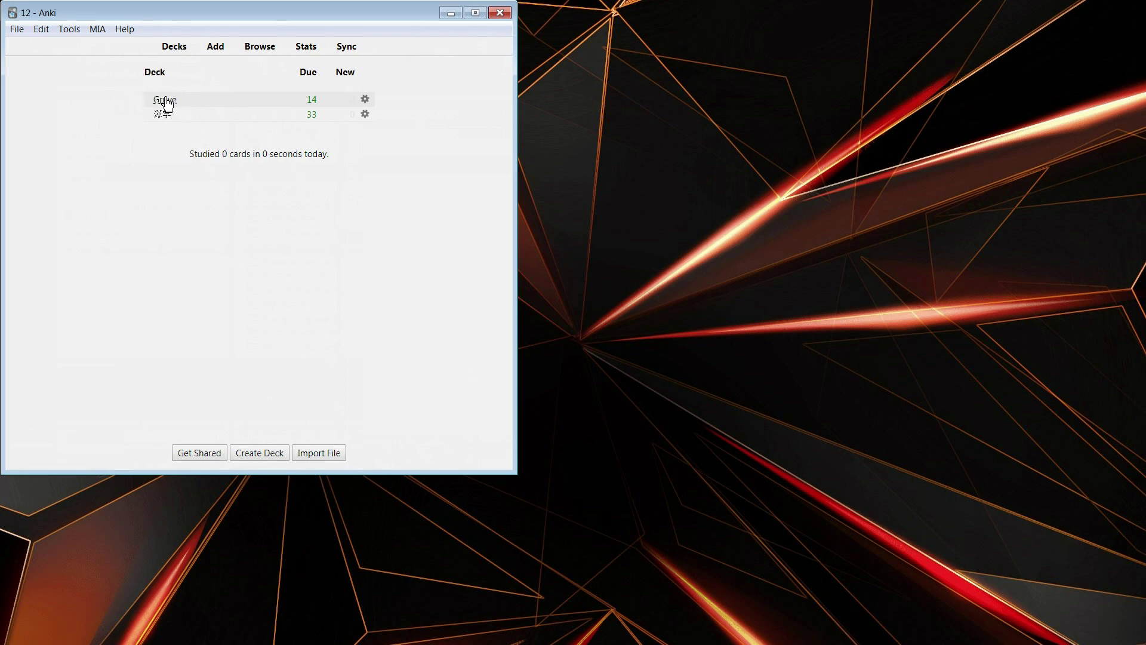
Step: Open the statistics, rerun Optimize Schedule for the changed weekdays, and show the one-month deck forecast
click(306, 47)
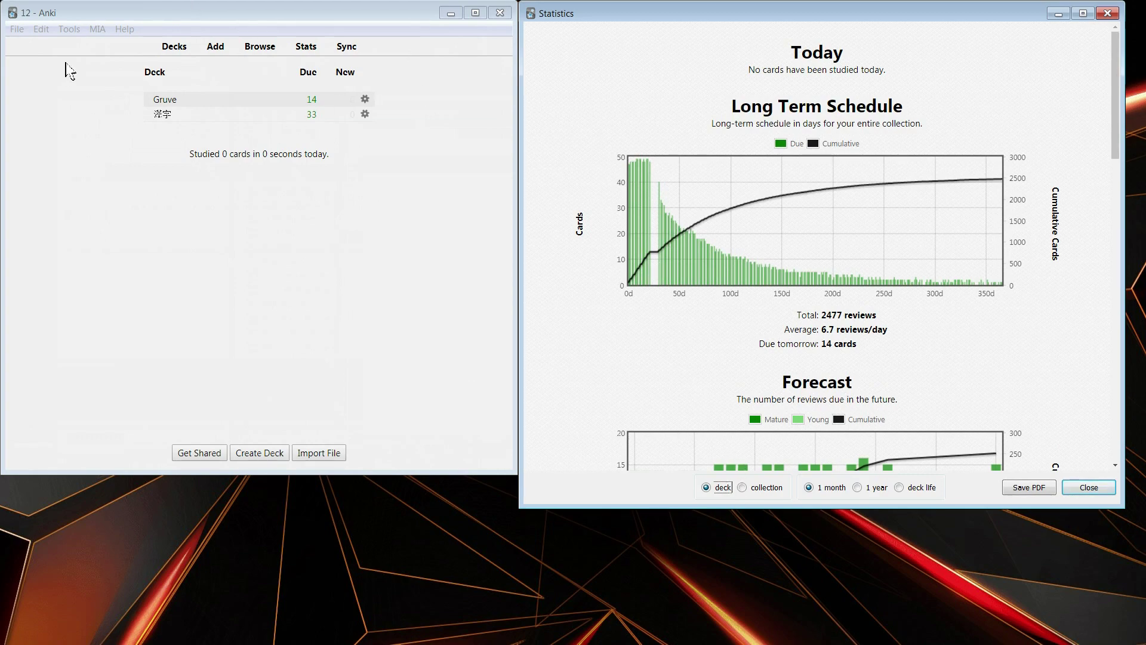
click(98, 29)
click(125, 71)
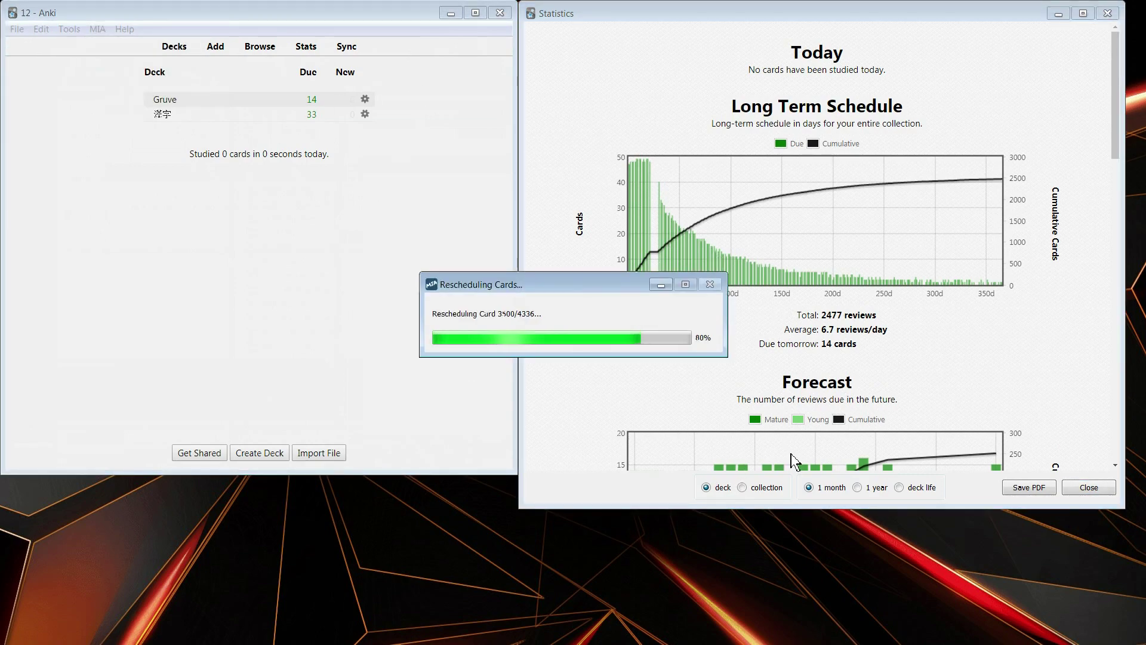
scroll(805, 451, down, 2)
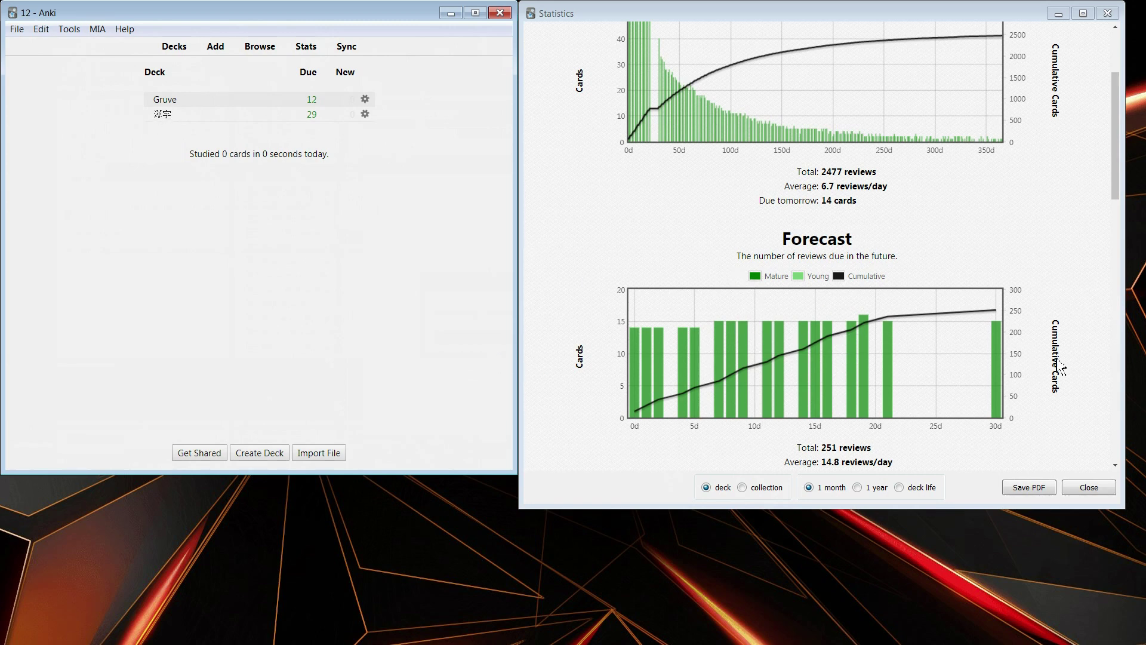
Step: Take a sick day for the Gruve deck only, moving its reviews back by one day
click(170, 100)
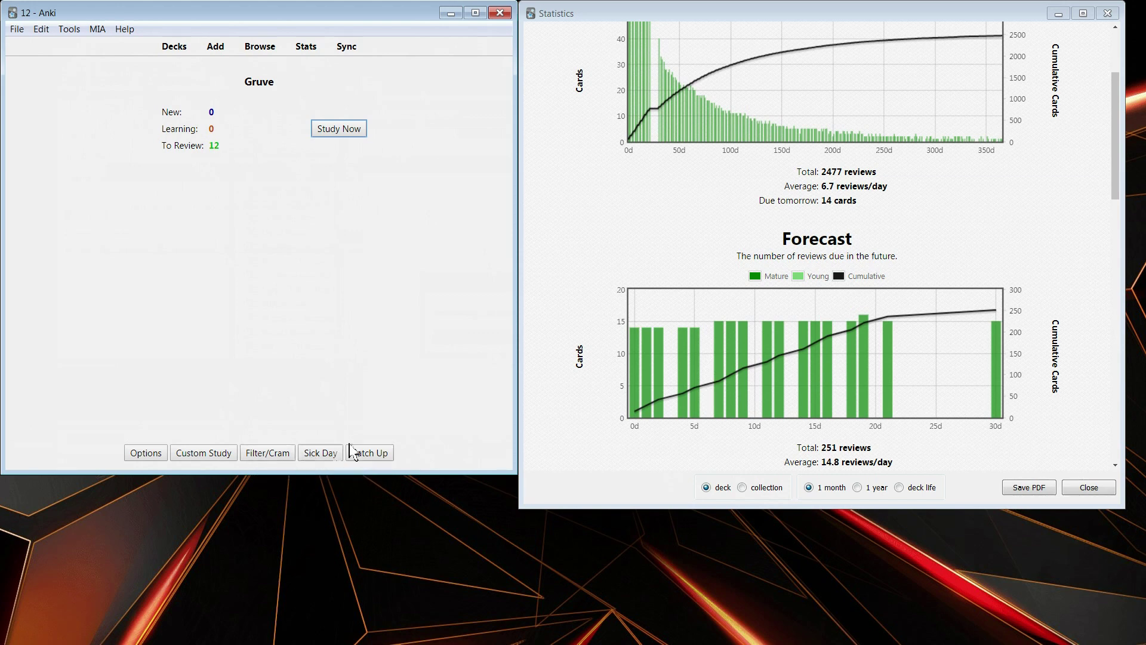
click(334, 457)
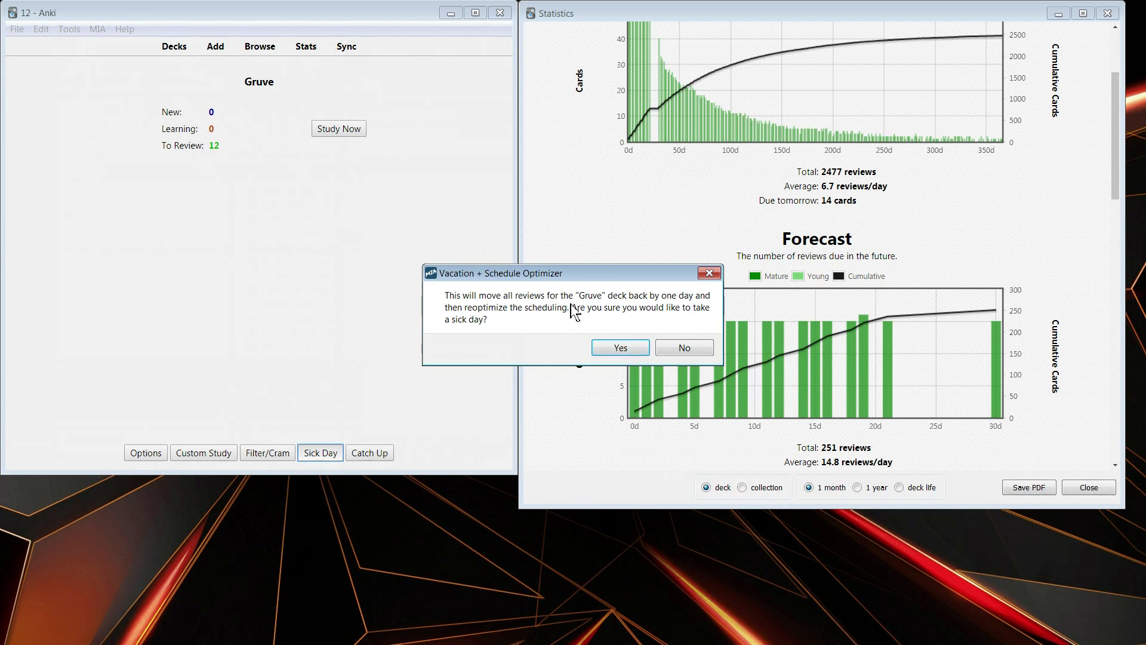
drag(624, 277, 383, 239)
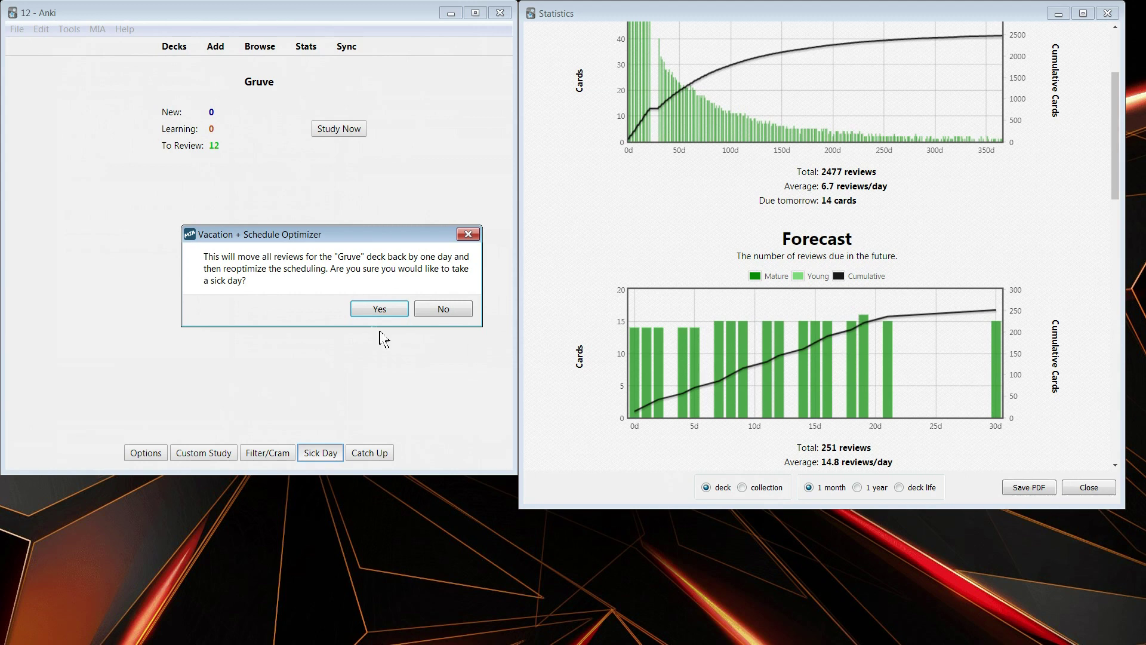
click(378, 309)
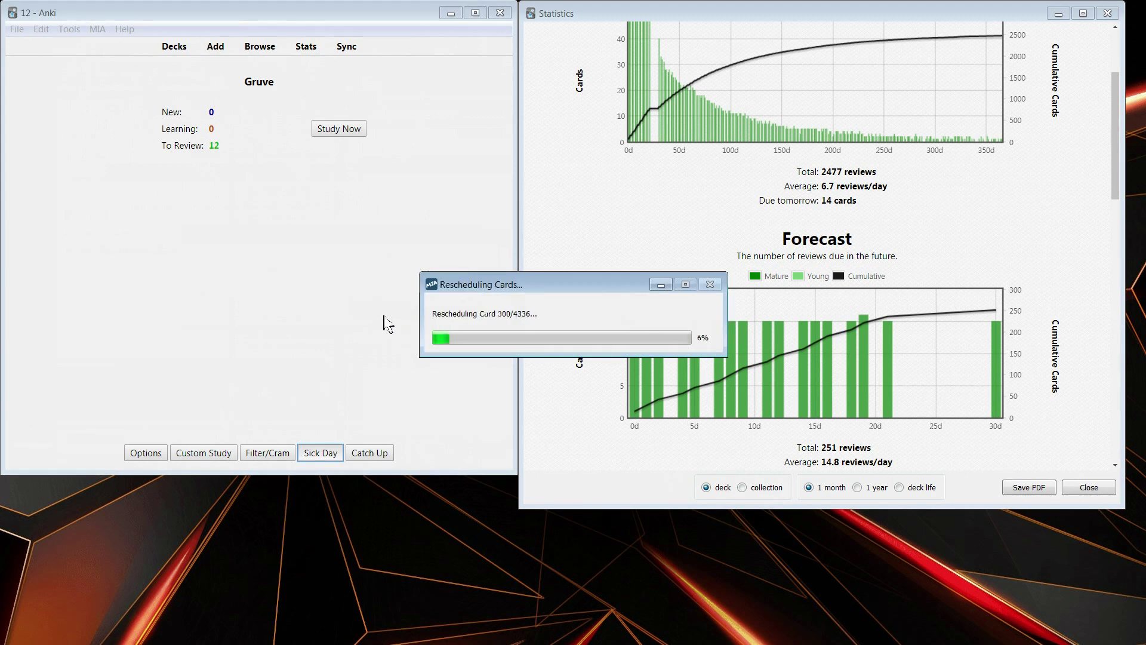
Step: Refresh the Gruve deck's statistics and examine its forecast and the long-term schedule after the sick day
click(714, 488)
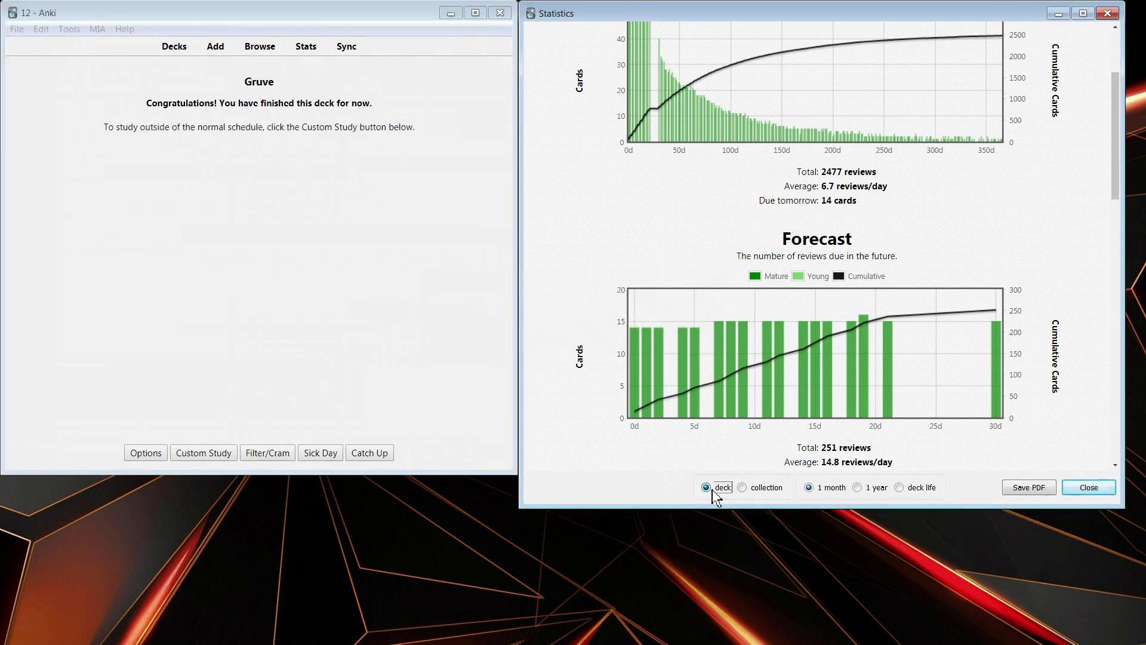
scroll(685, 333, down, 8)
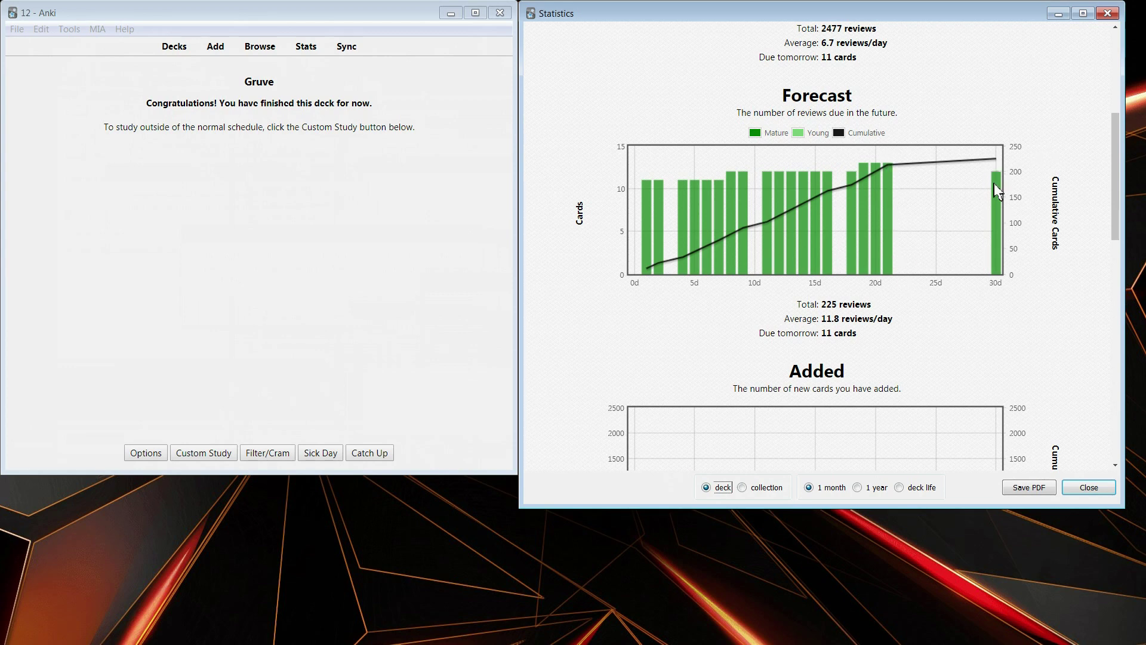
scroll(942, 263, up, 5)
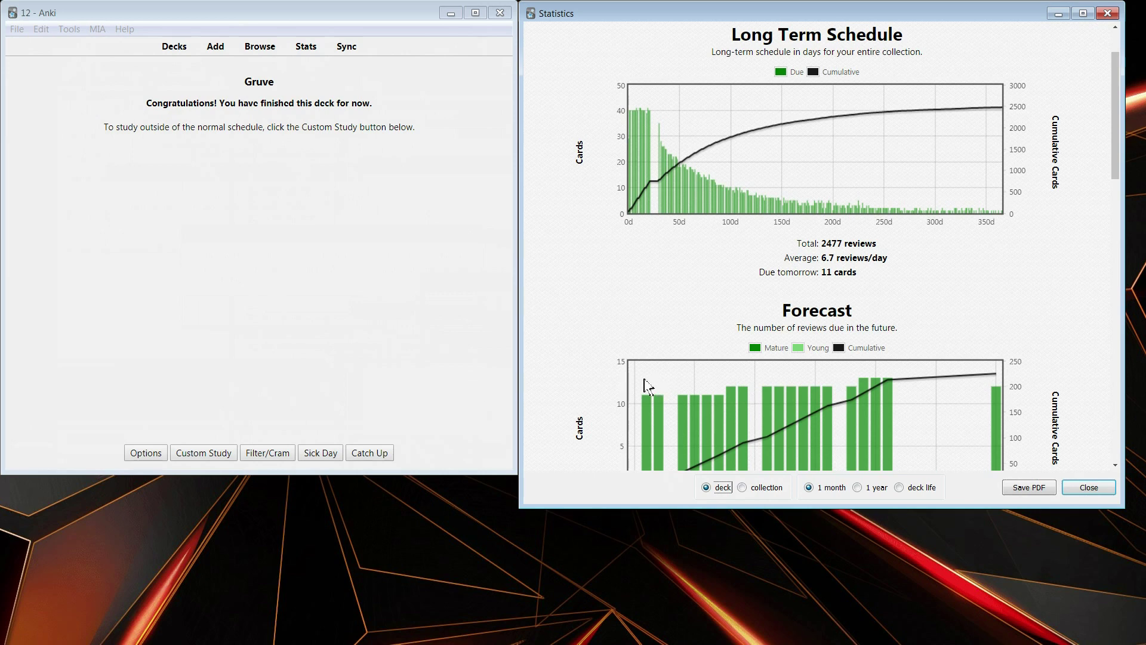
scroll(674, 365, down, 4)
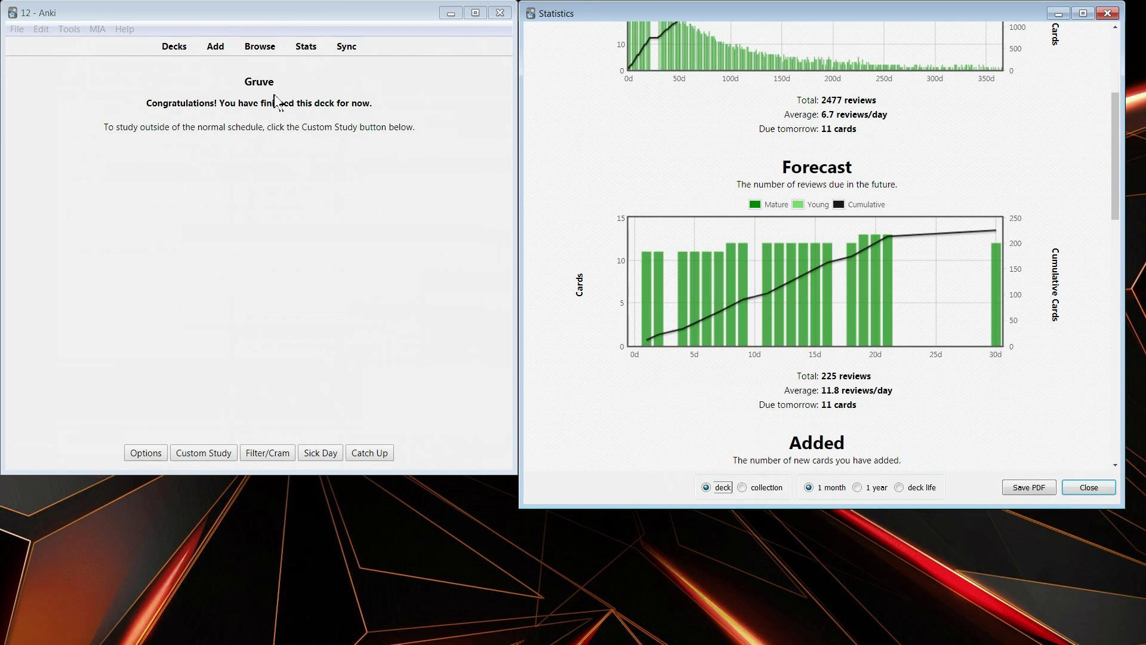
Step: Undo the Gruve deck's sick day and take a sick day for all decks instead
click(42, 29)
click(69, 47)
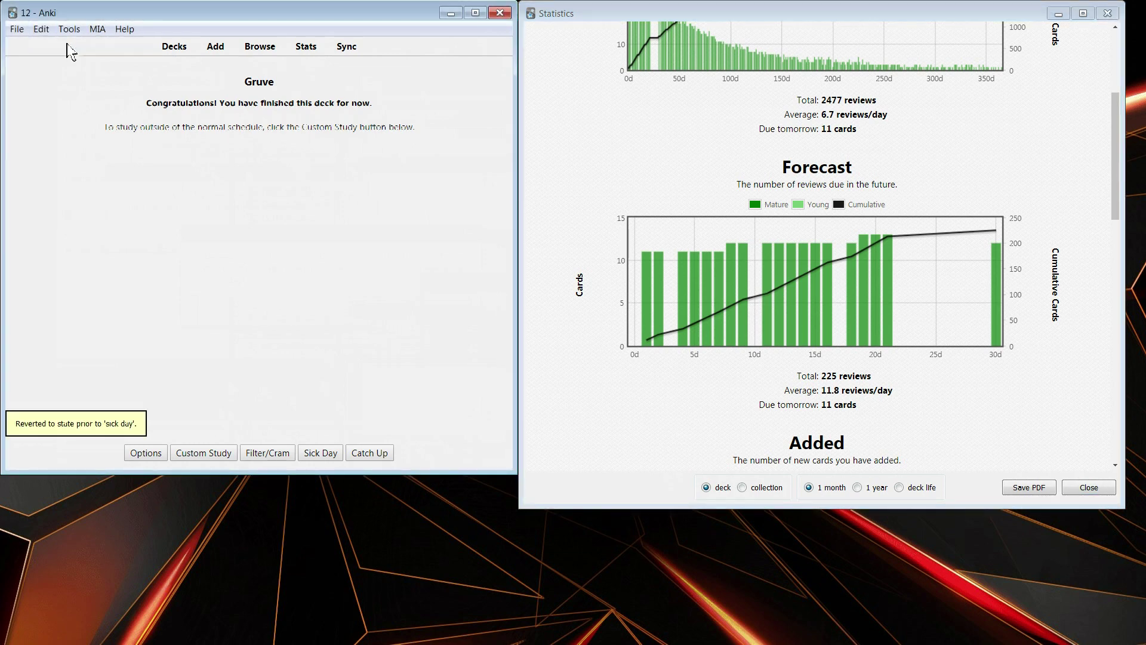
click(93, 34)
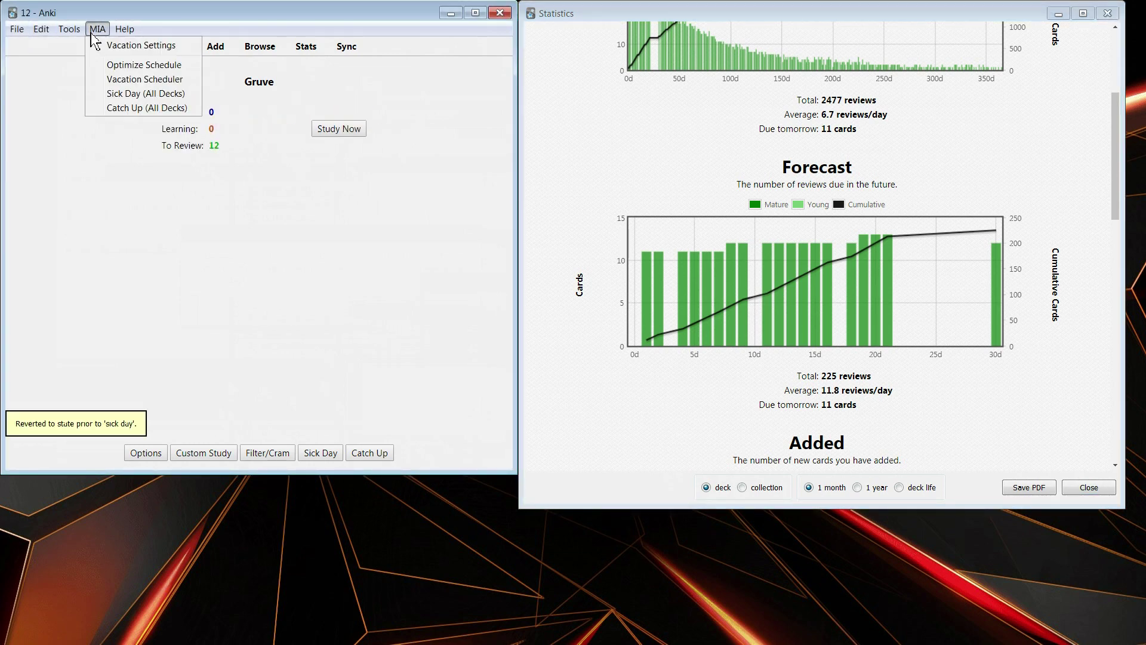
click(170, 94)
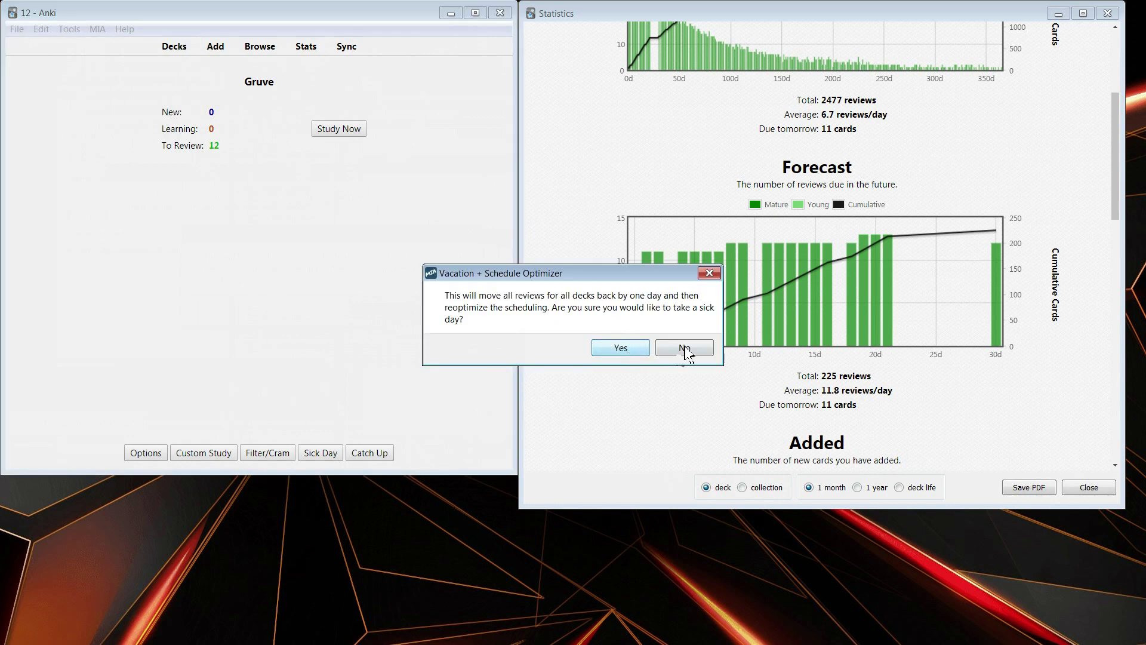
click(619, 352)
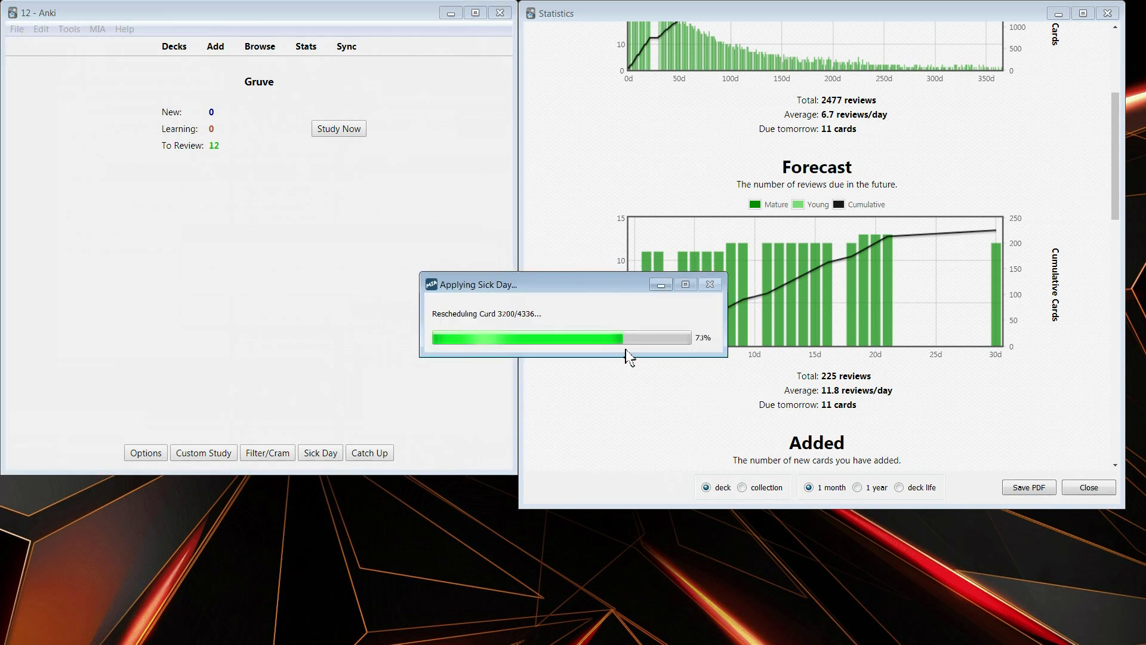
Step: Show the statistics for the entire collection and return to the deck list
click(753, 489)
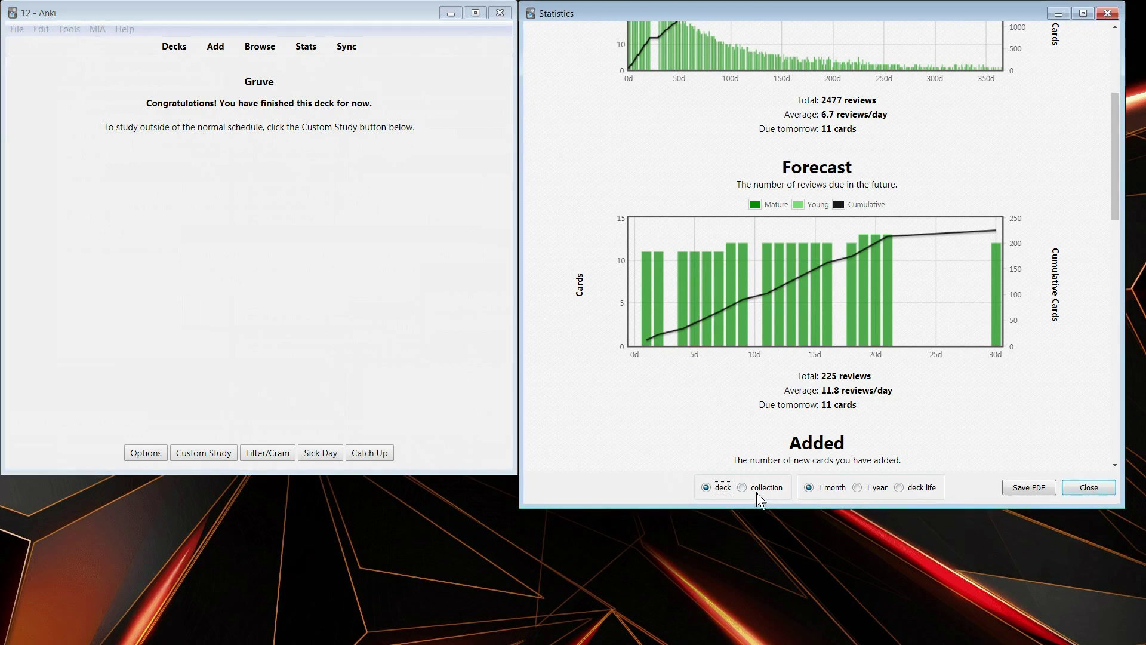
scroll(656, 347, down, 2)
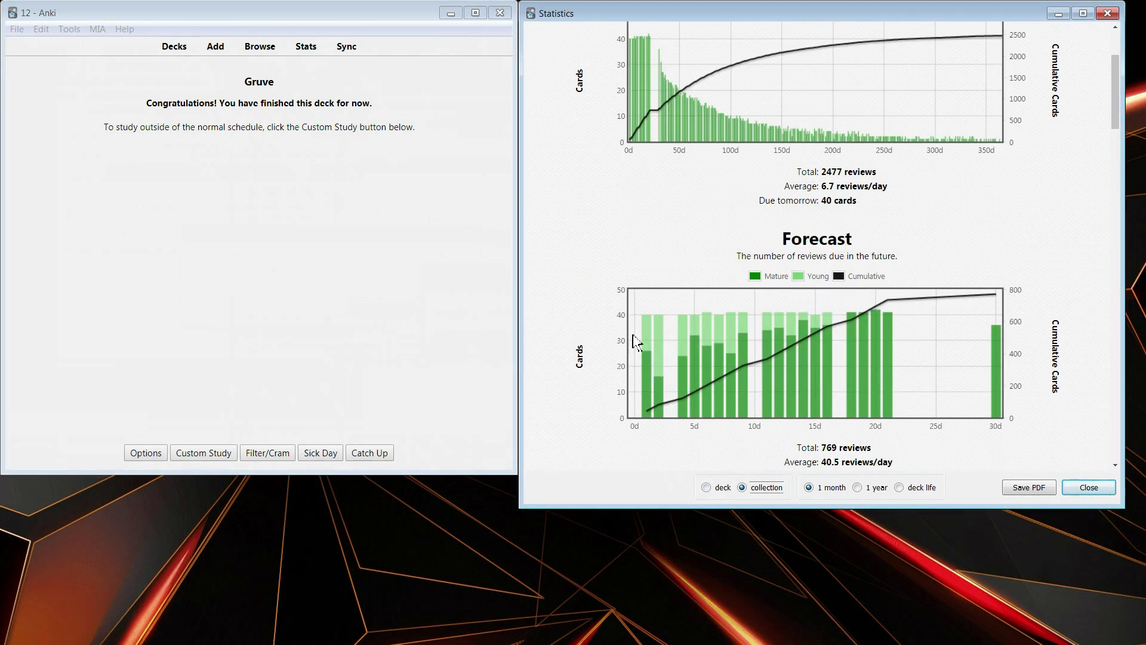
click(173, 46)
click(173, 46)
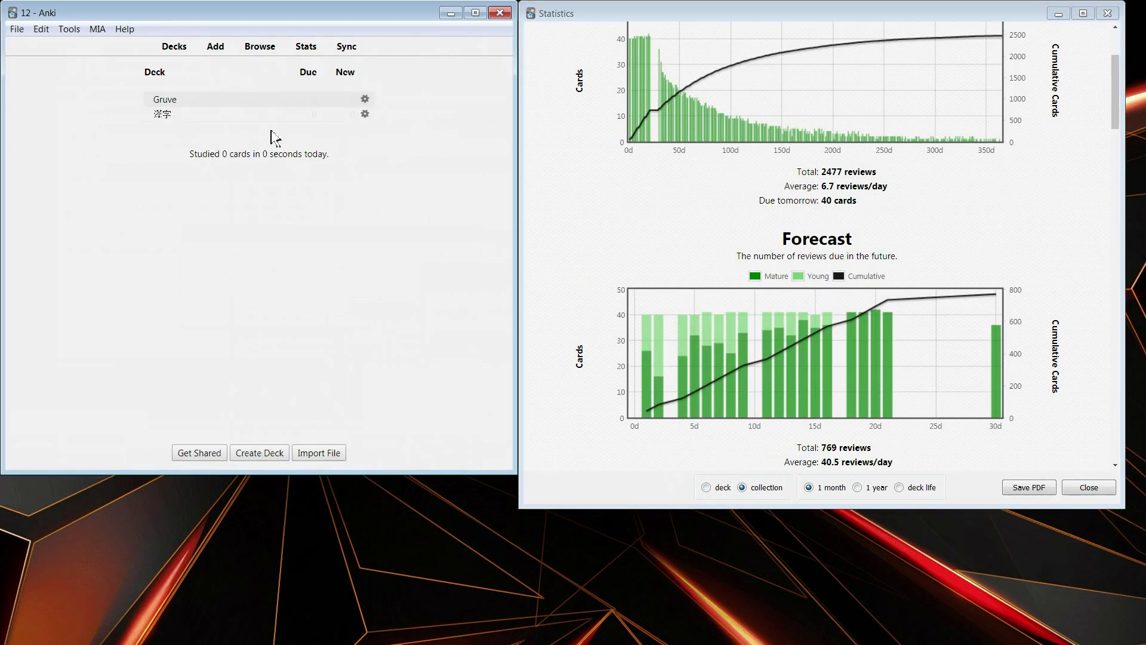
Step: Examine the collection's long-term schedule and one-month forecast after the sick day for all decks
scroll(681, 346, down, 3)
scroll(961, 157, up, 1)
scroll(961, 156, up, 2)
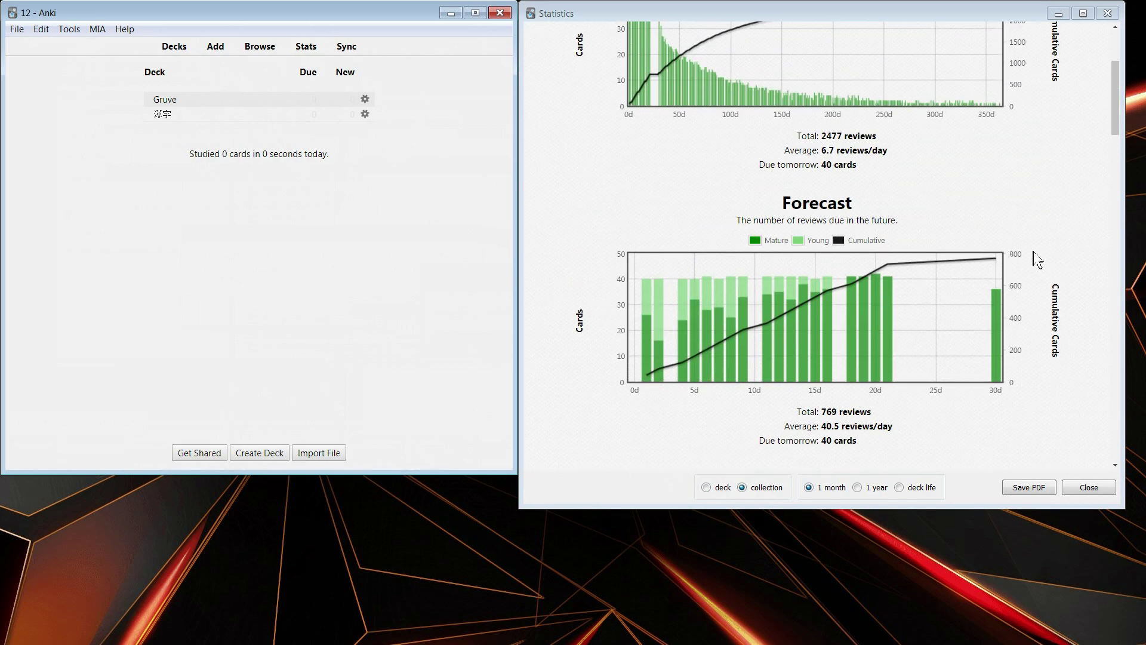
scroll(829, 316, up, 3)
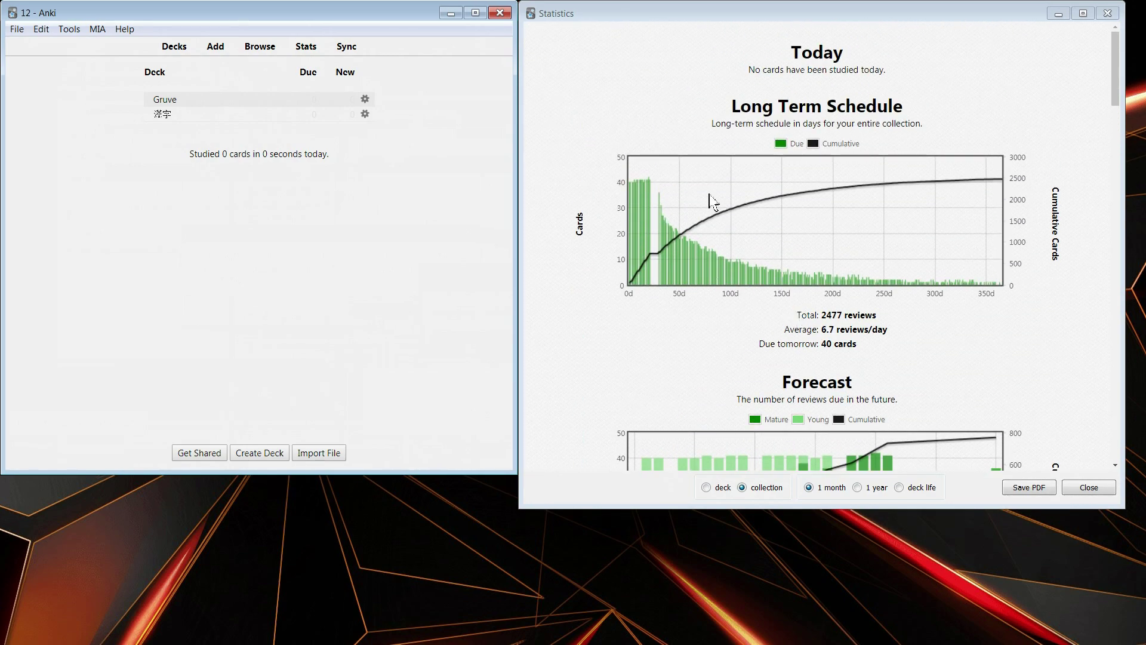
scroll(788, 245, down, 3)
scroll(794, 242, up, 1)
scroll(794, 242, down, 2)
scroll(824, 268, up, 2)
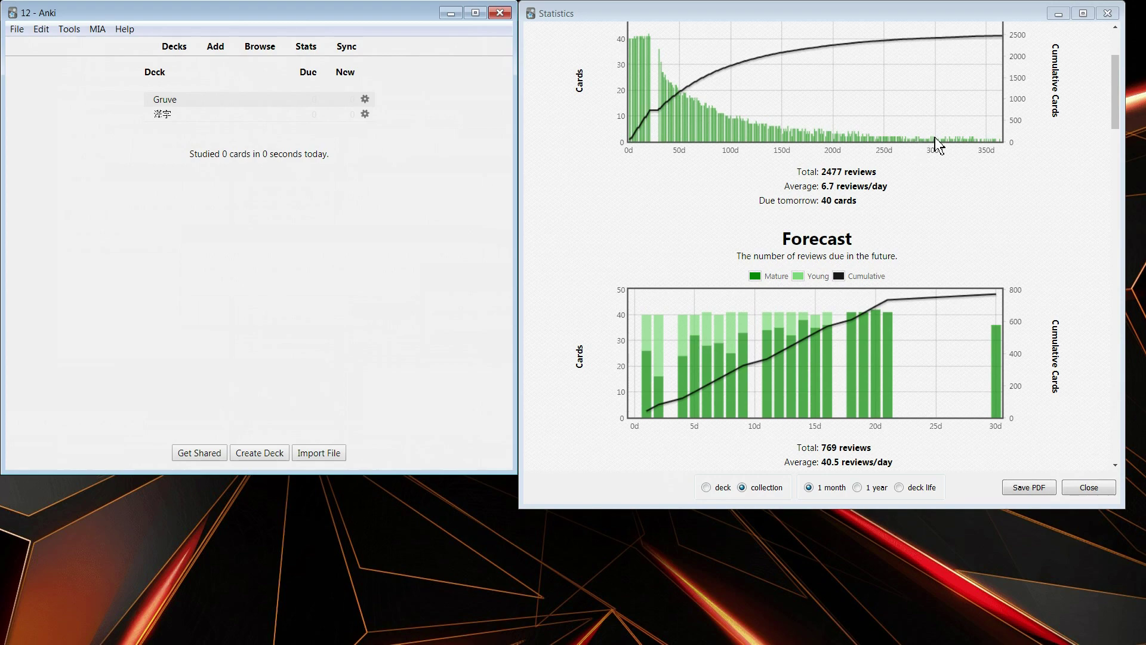
scroll(804, 385, up, 3)
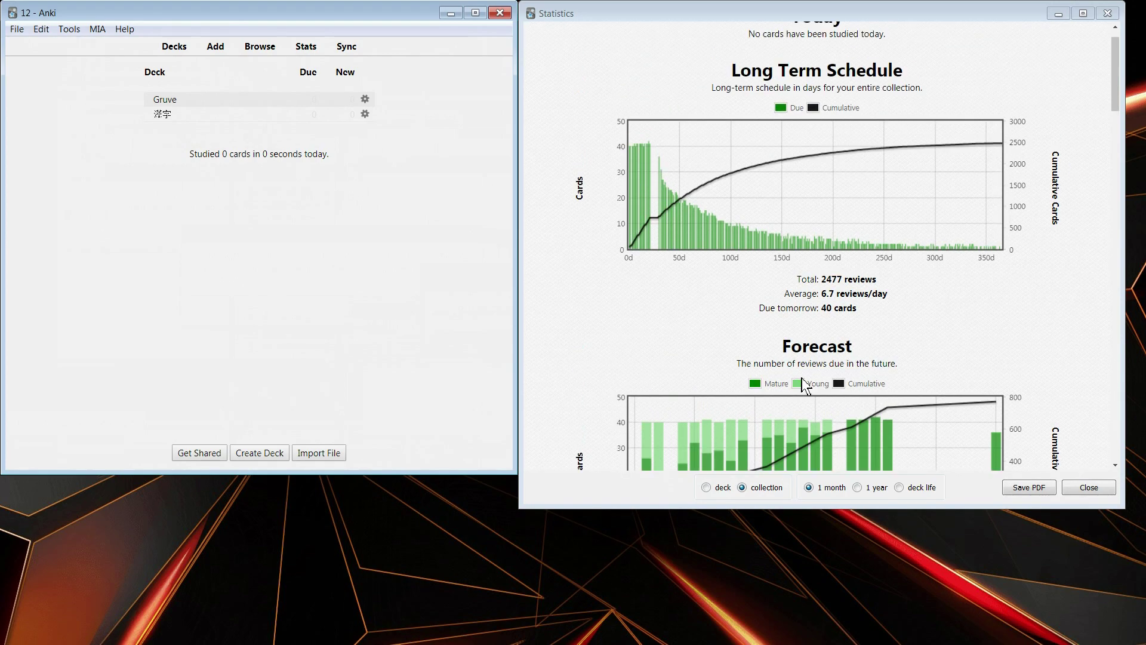
scroll(806, 385, up, 1)
scroll(806, 385, down, 5)
scroll(806, 385, up, 3)
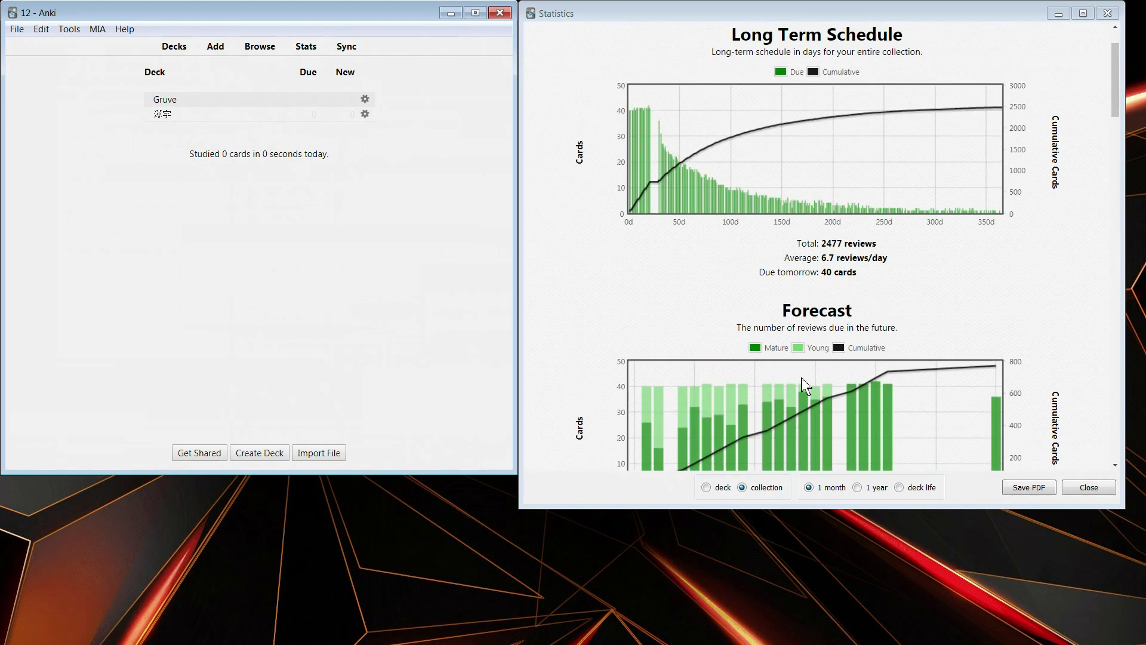
scroll(806, 385, down, 1)
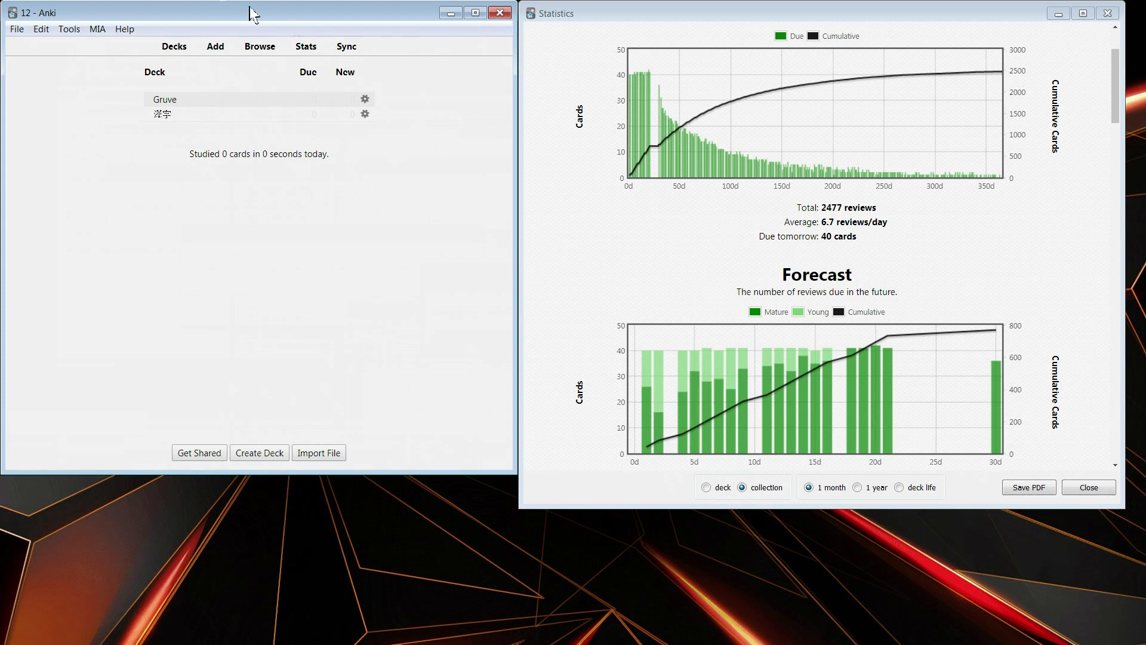
Step: Undo the sick day for all decks and close the statistics
click(41, 28)
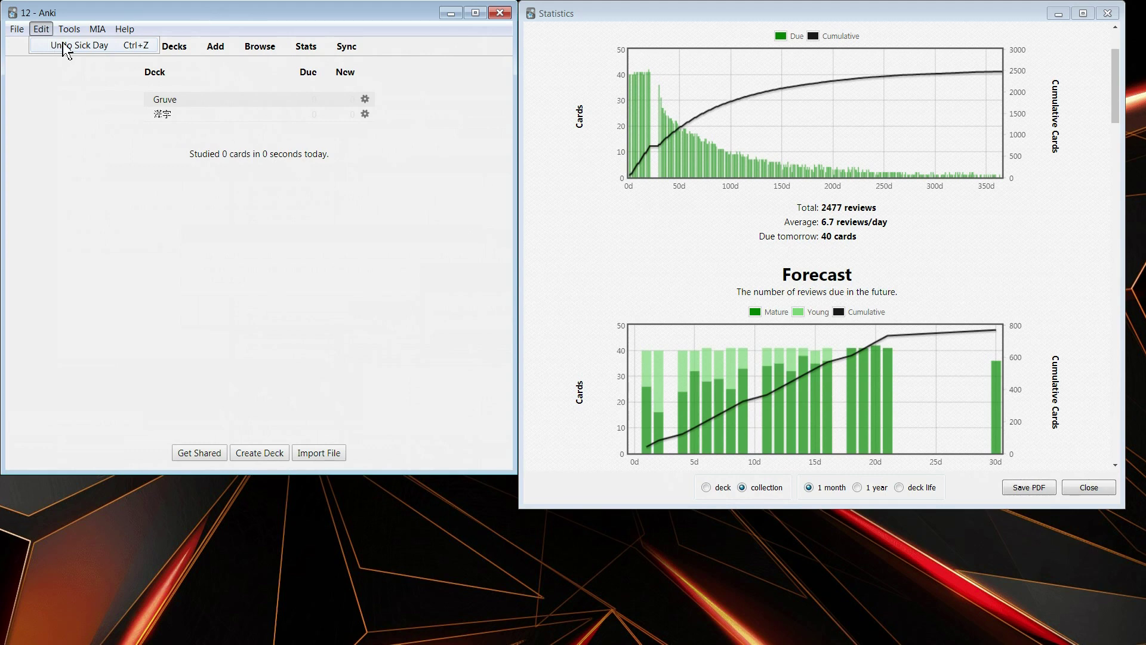
click(66, 45)
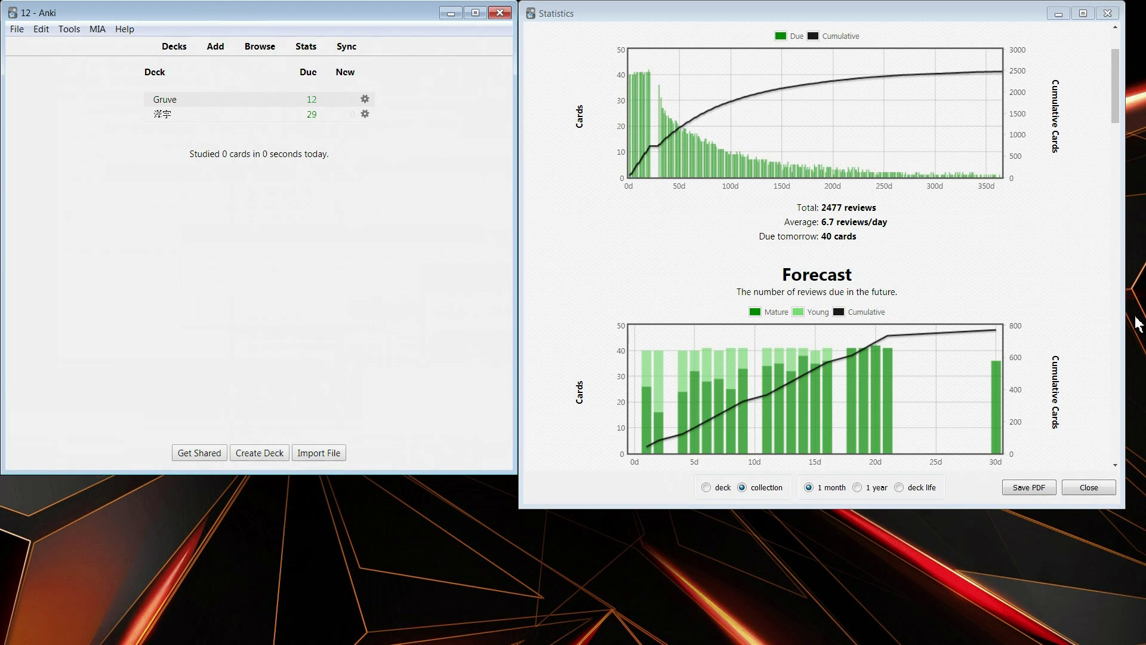
click(95, 36)
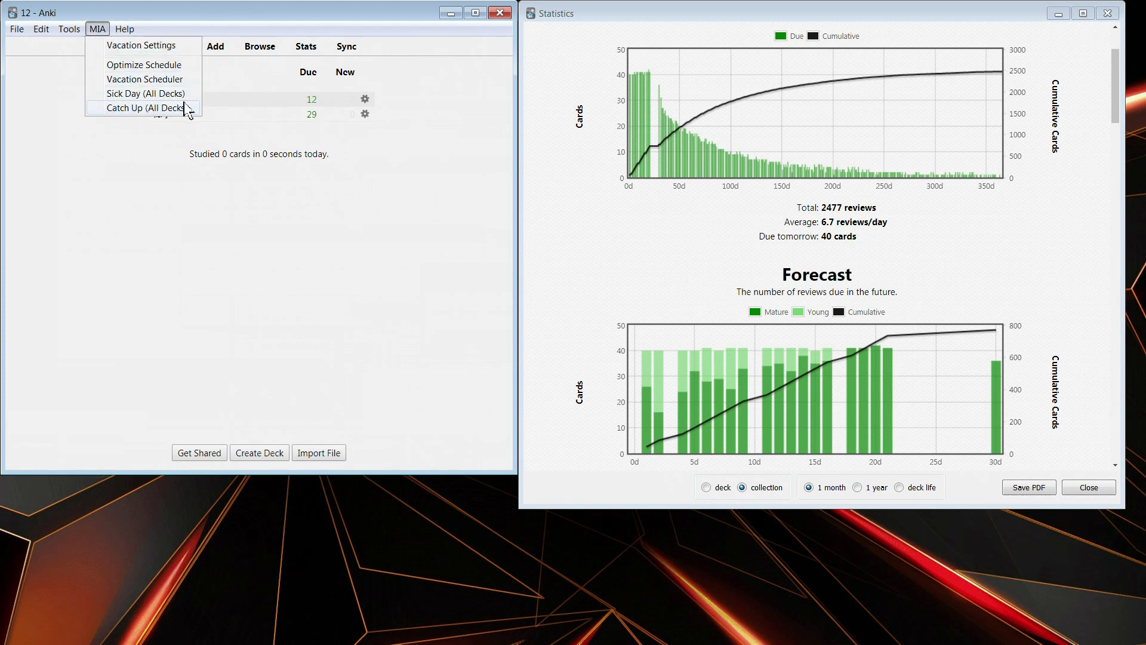
mouse_move(1111, 109)
mouse_down()
mouse_move(1110, 205)
mouse_move(1102, 105)
mouse_move(1100, 135)
mouse_move(1106, 106)
mouse_move(1106, 135)
mouse_move(1106, 121)
mouse_up()
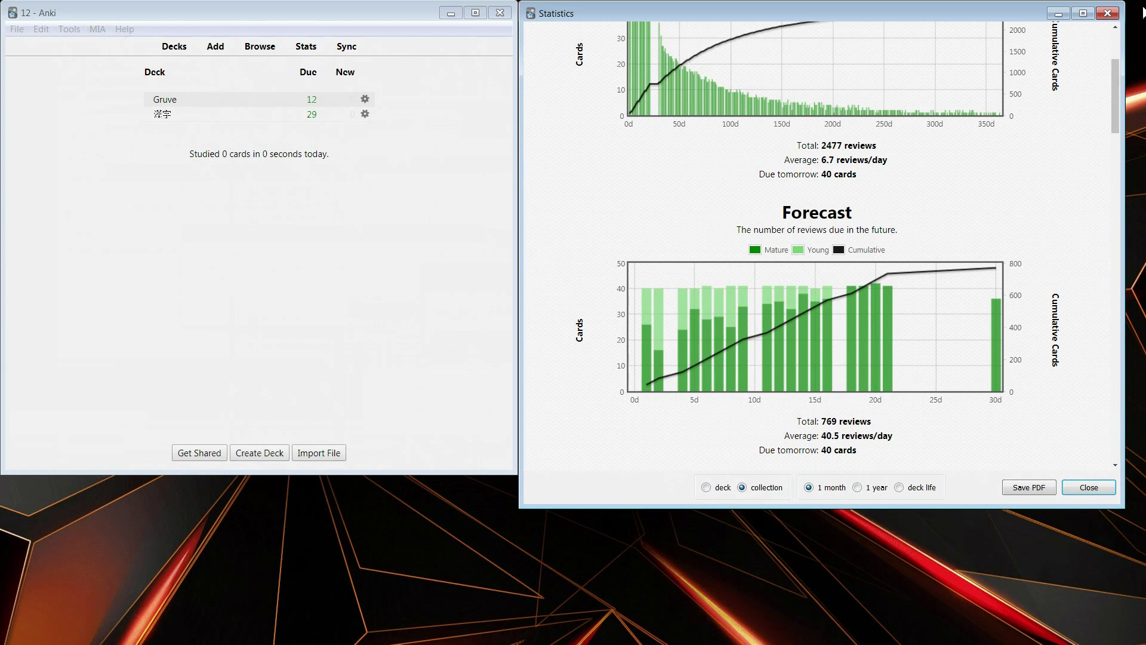
click(1107, 13)
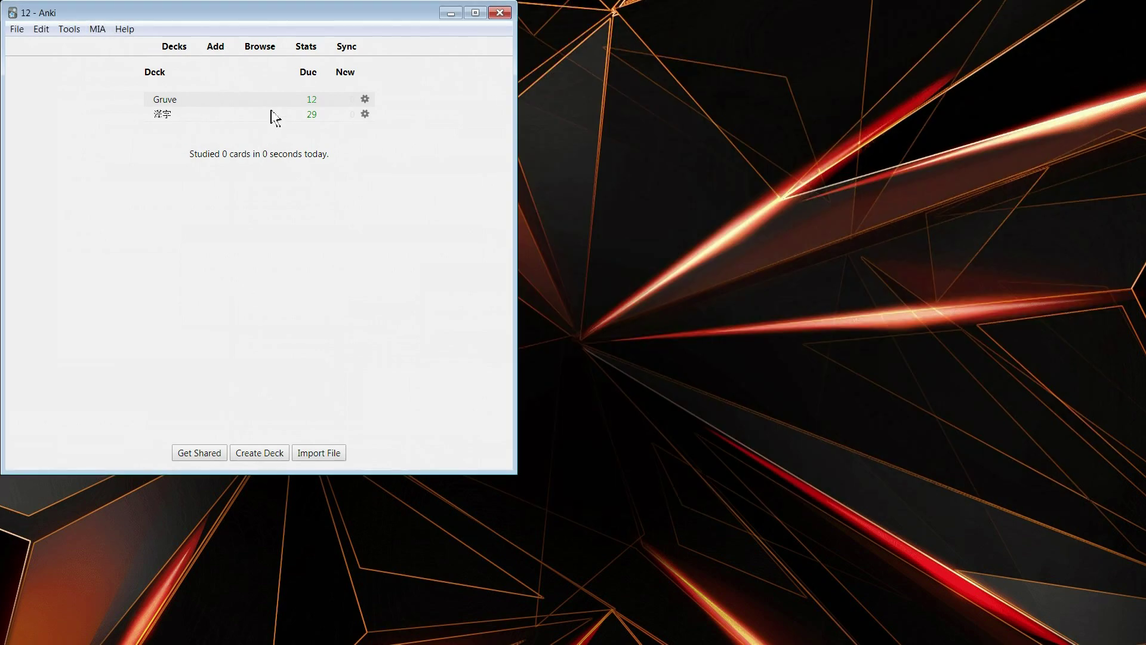
Step: Browse the whole collection and unsuspend all of its cards
click(266, 51)
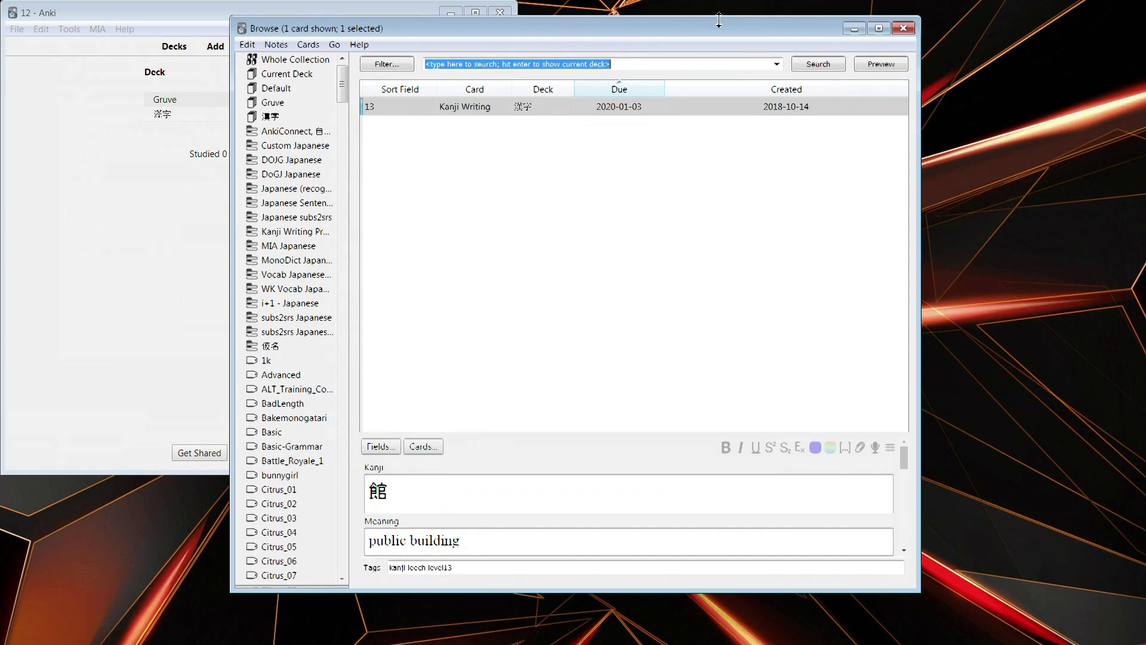
click(293, 62)
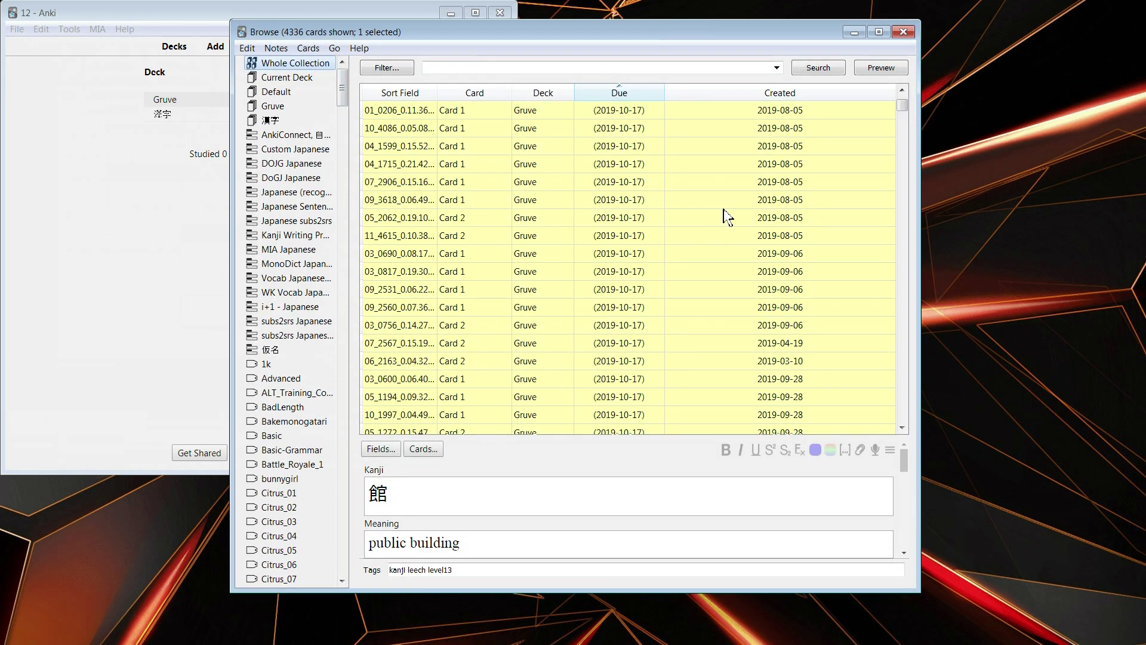
click(723, 208)
key(ctrl+a)
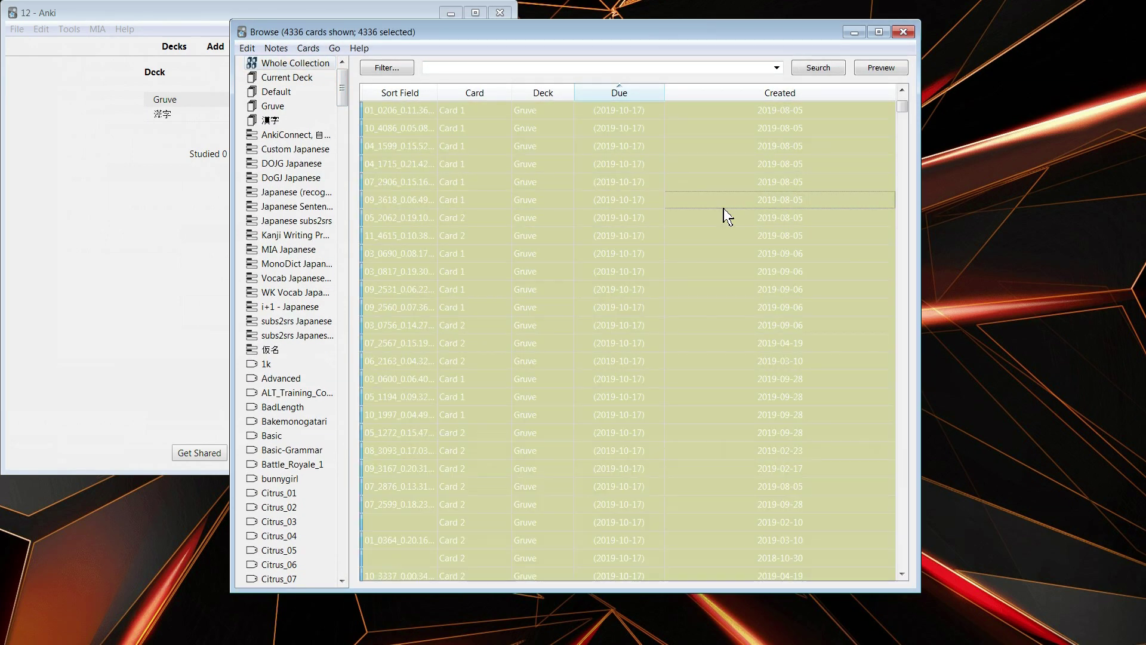
click(724, 209)
click(812, 163)
scroll(865, 148, down, 6)
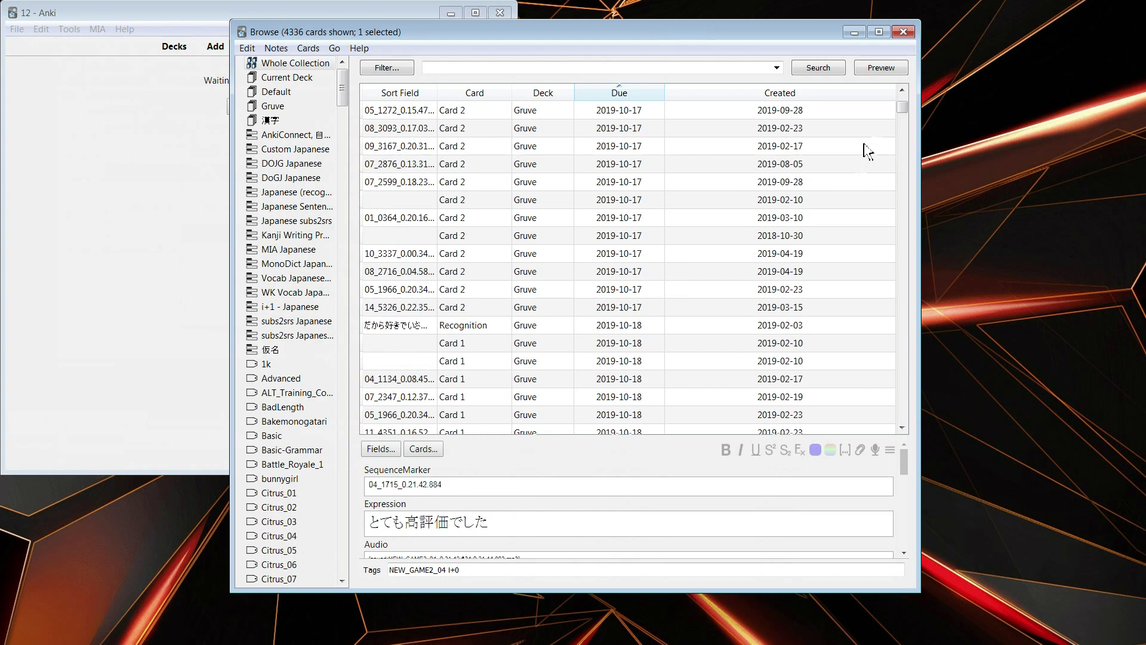
Step: Suspend all cards due from 2020-01-03 through the end of the list, and close the card browser
drag(902, 110, 928, 218)
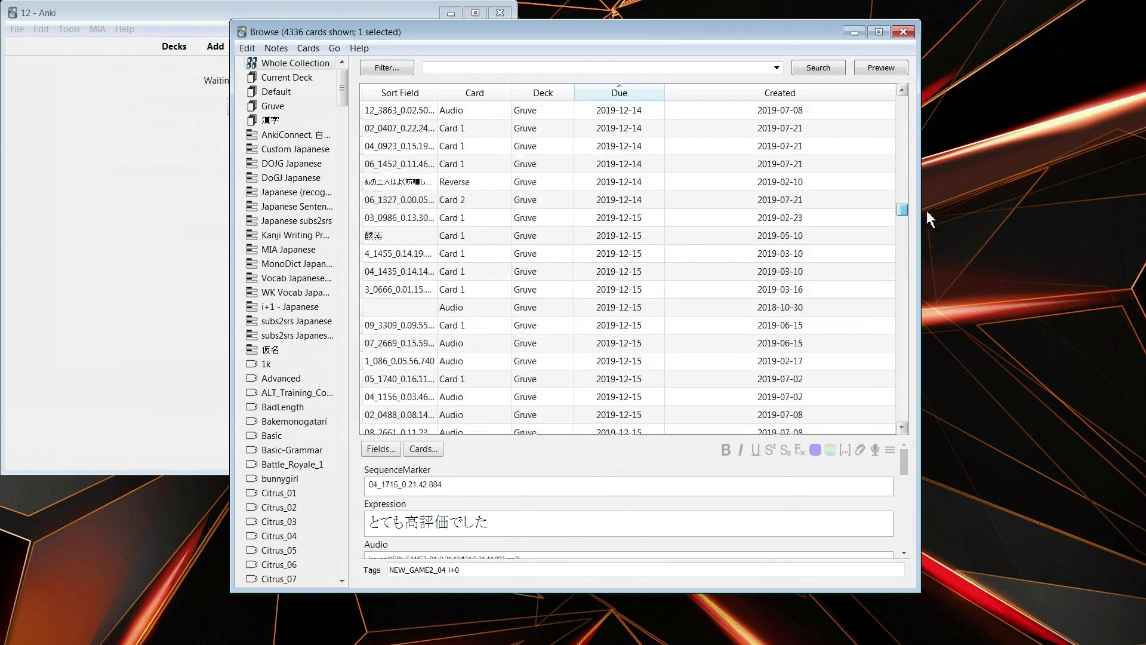
scroll(721, 286, down, 20)
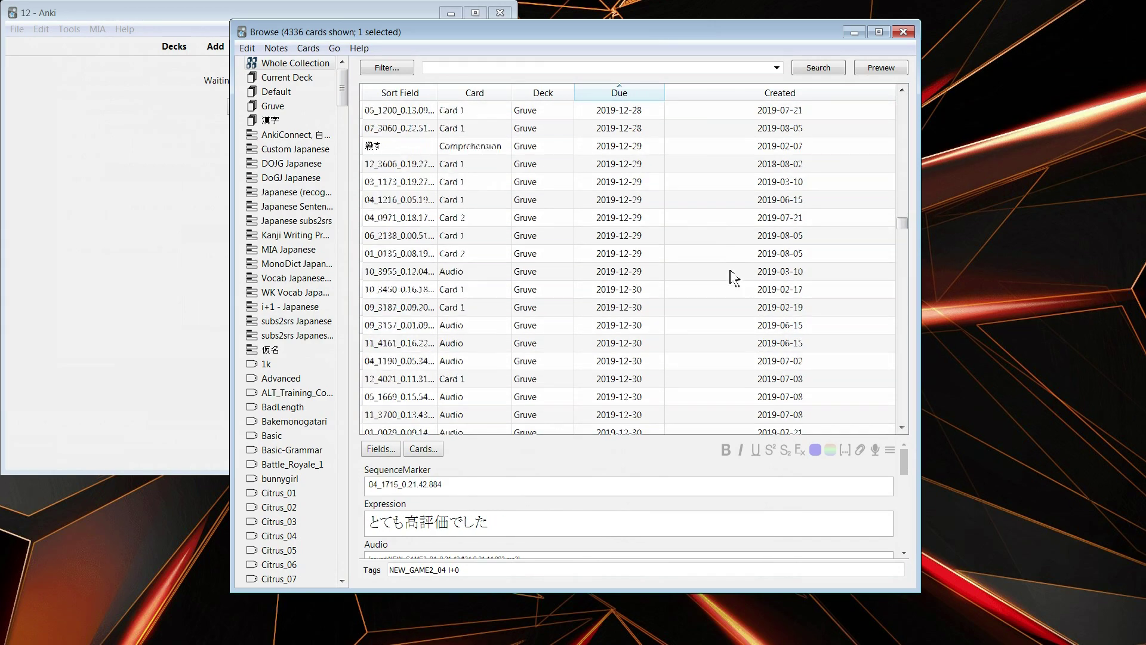
scroll(737, 226, up, 10)
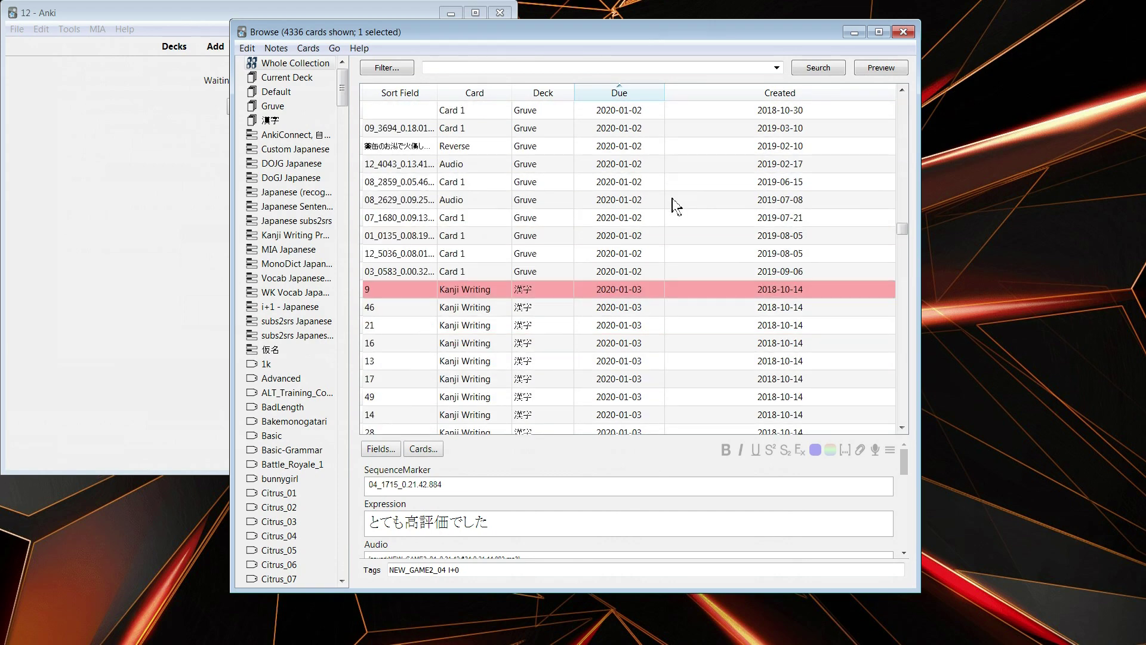
scroll(661, 198, down, 5)
click(638, 261)
key(Down)
key(Down)
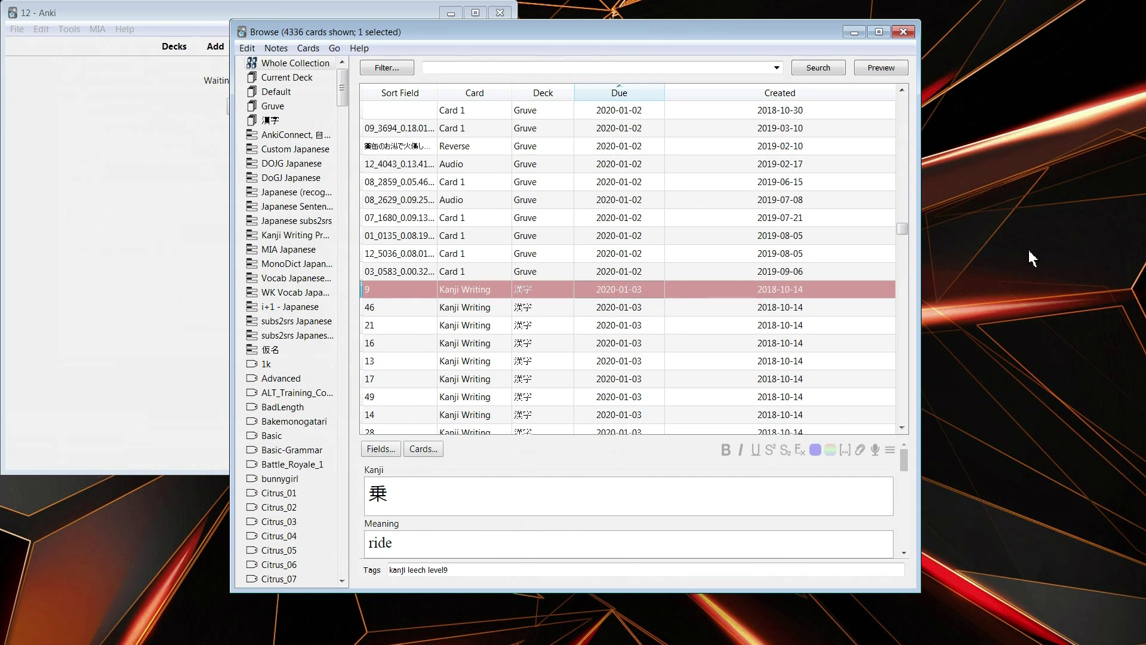
drag(899, 234, 901, 440)
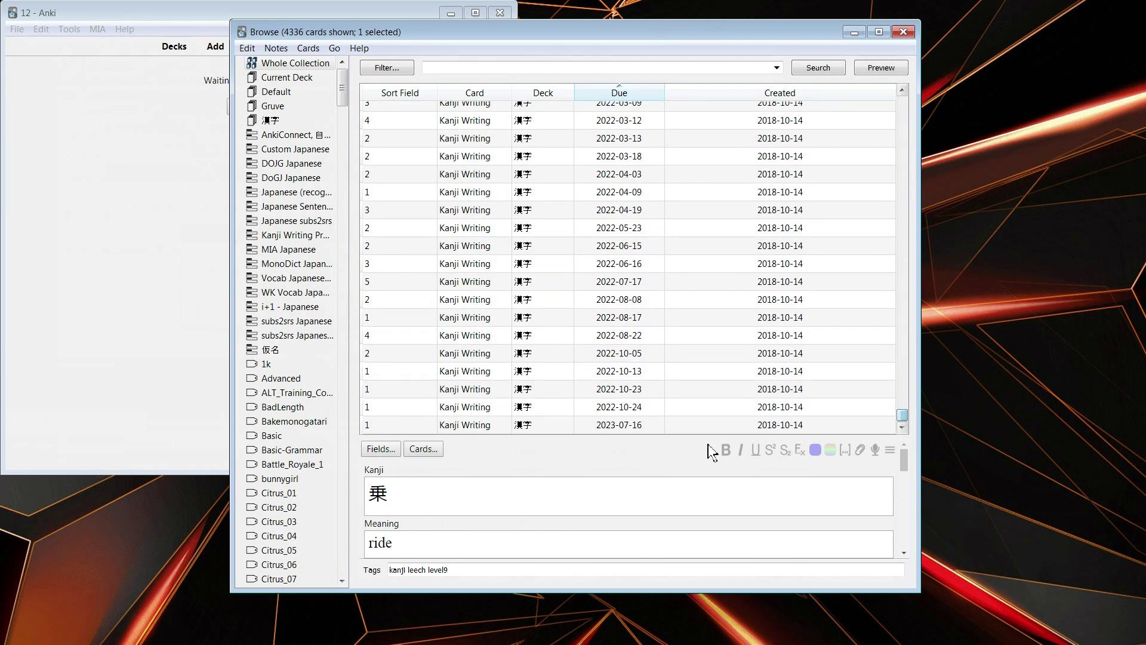
key(shift+End)
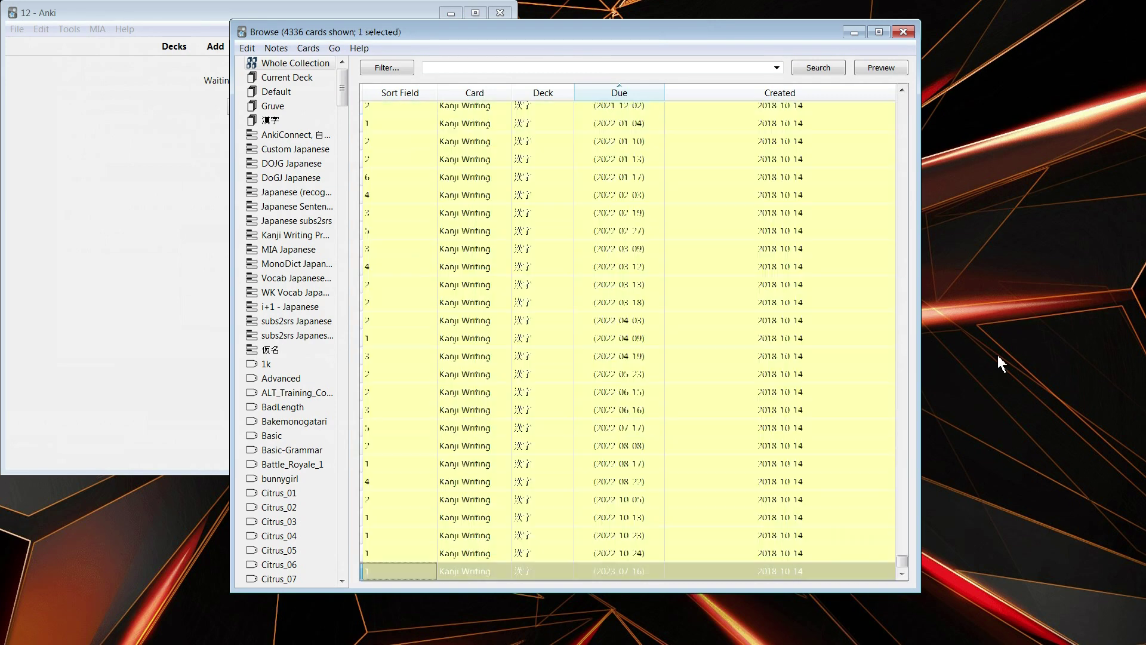
scroll(726, 387, down, 3)
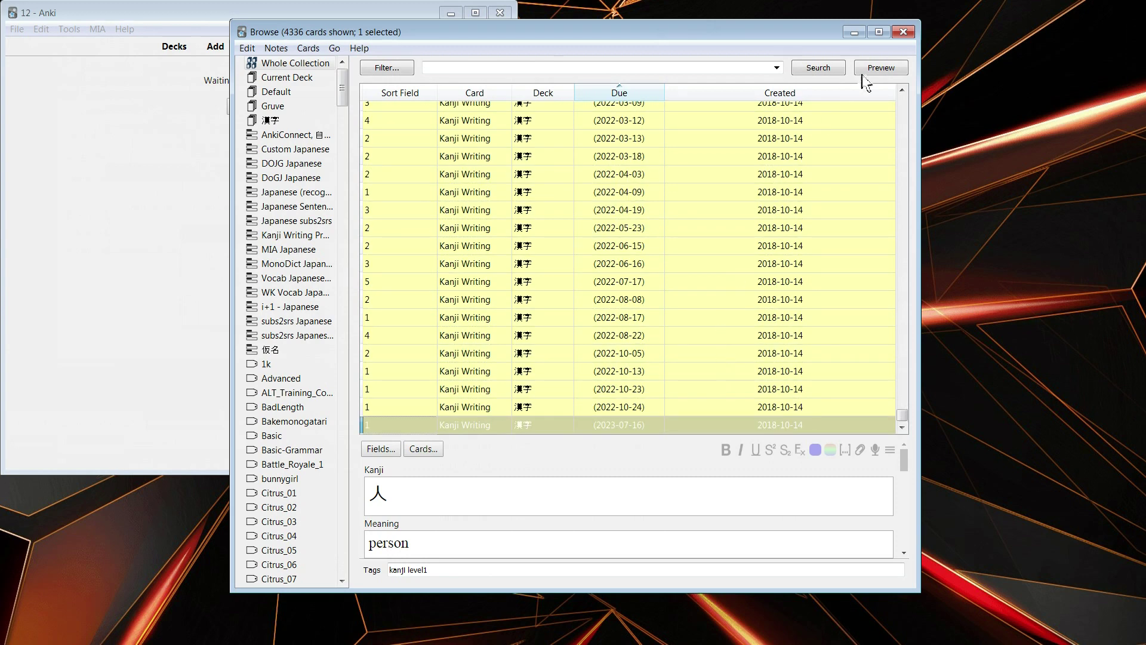
click(903, 32)
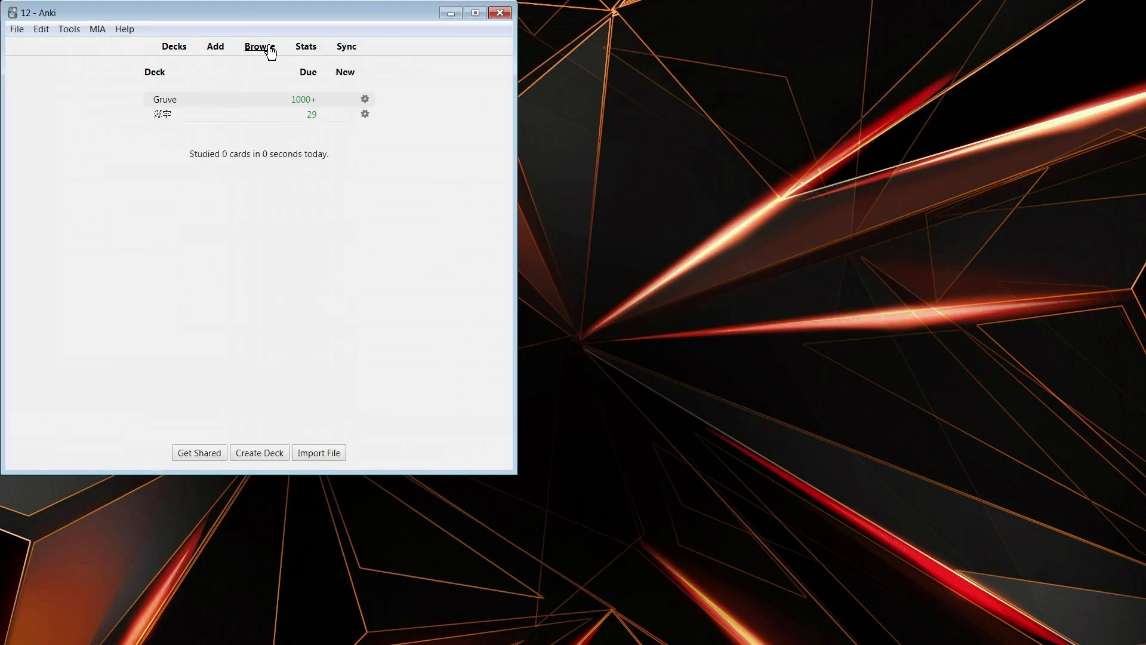
Step: Open the statistics again and examine the overdue reviews in the long-term schedule and the forecast
click(270, 52)
click(197, 146)
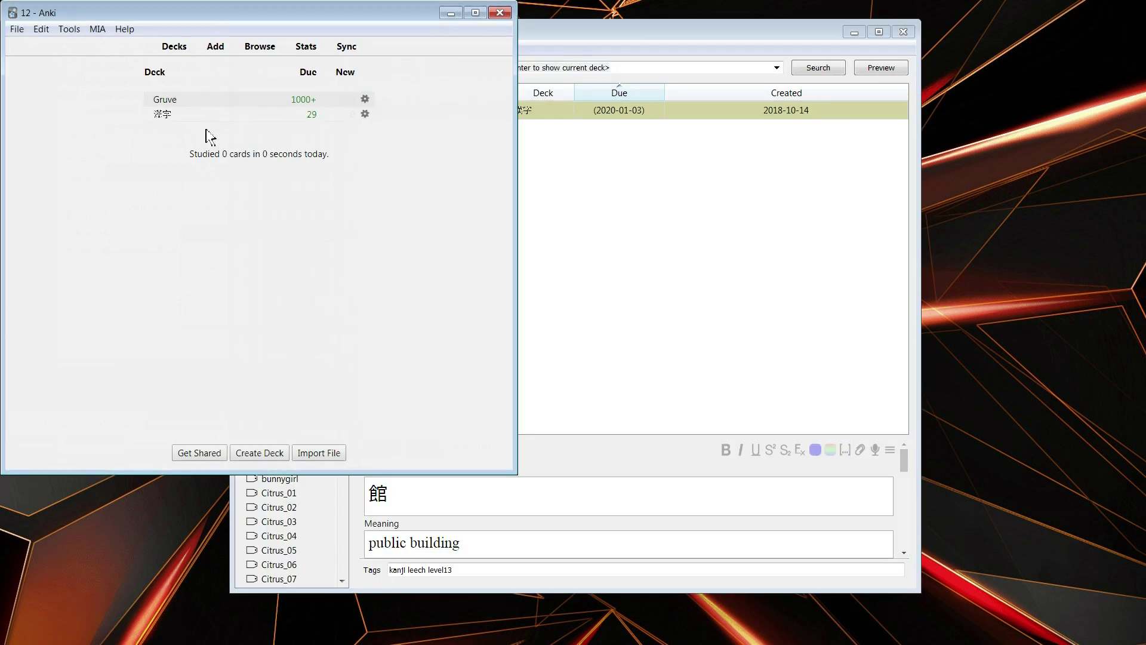
click(308, 47)
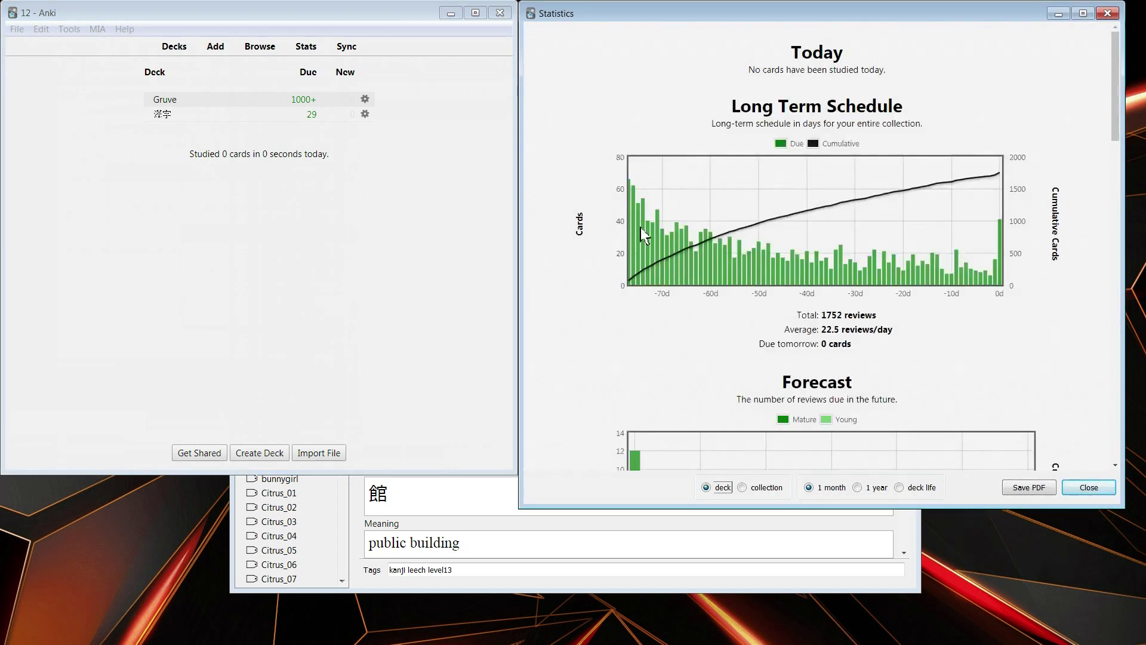
click(660, 302)
scroll(830, 209, down, 5)
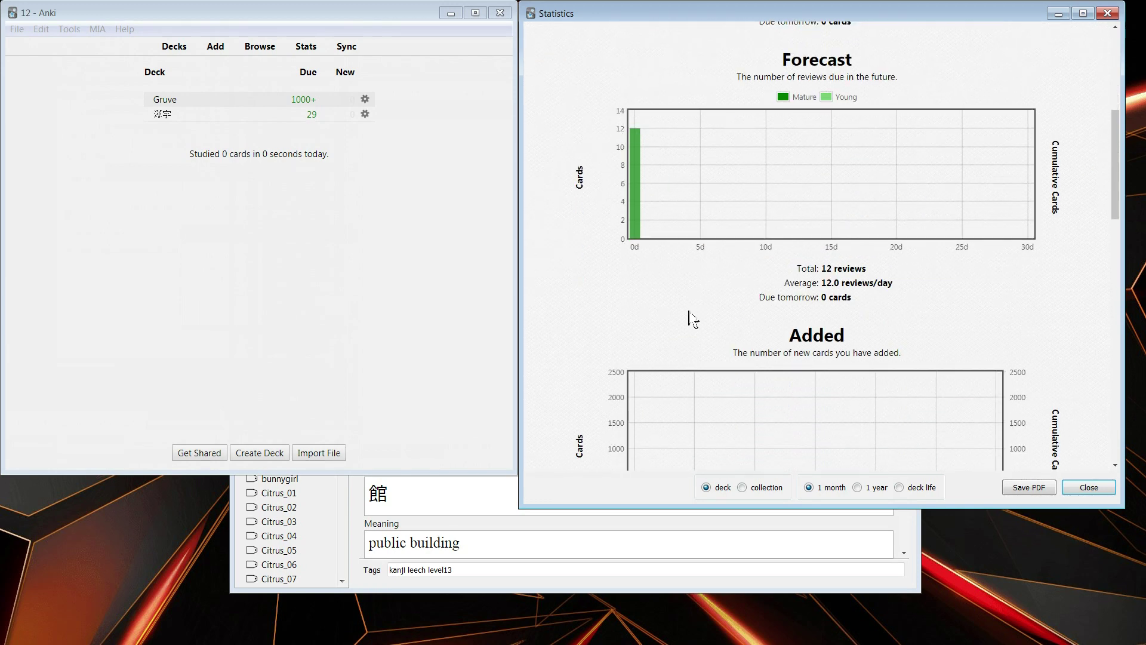
scroll(657, 250, up, 5)
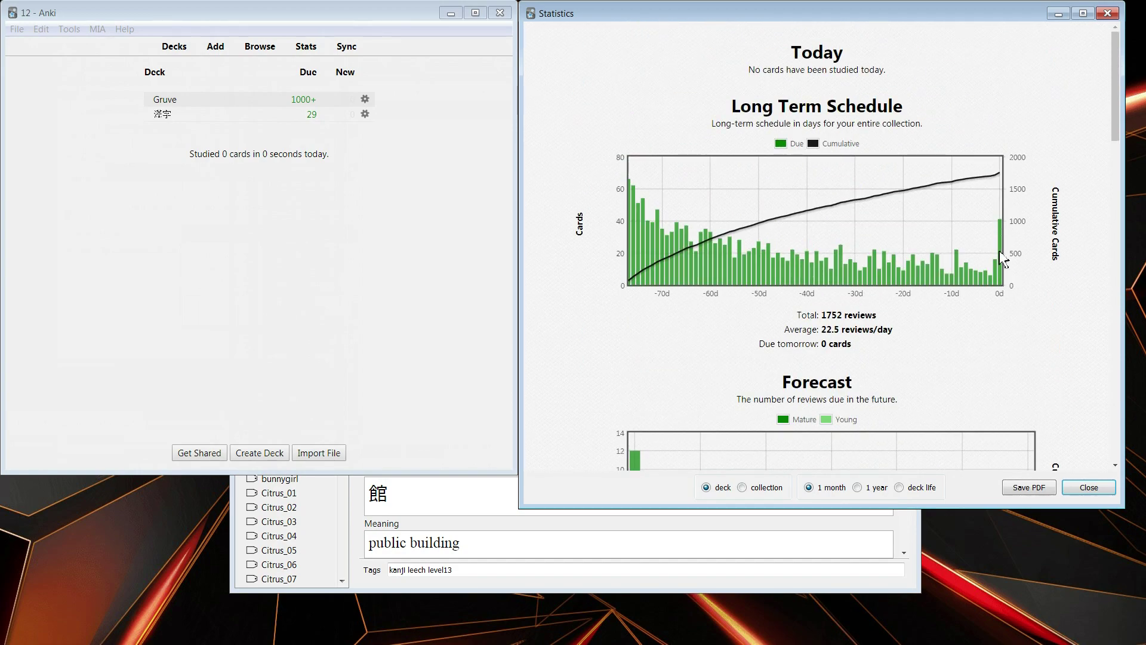
scroll(836, 322, down, 2)
scroll(818, 313, up, 2)
scroll(823, 312, down, 2)
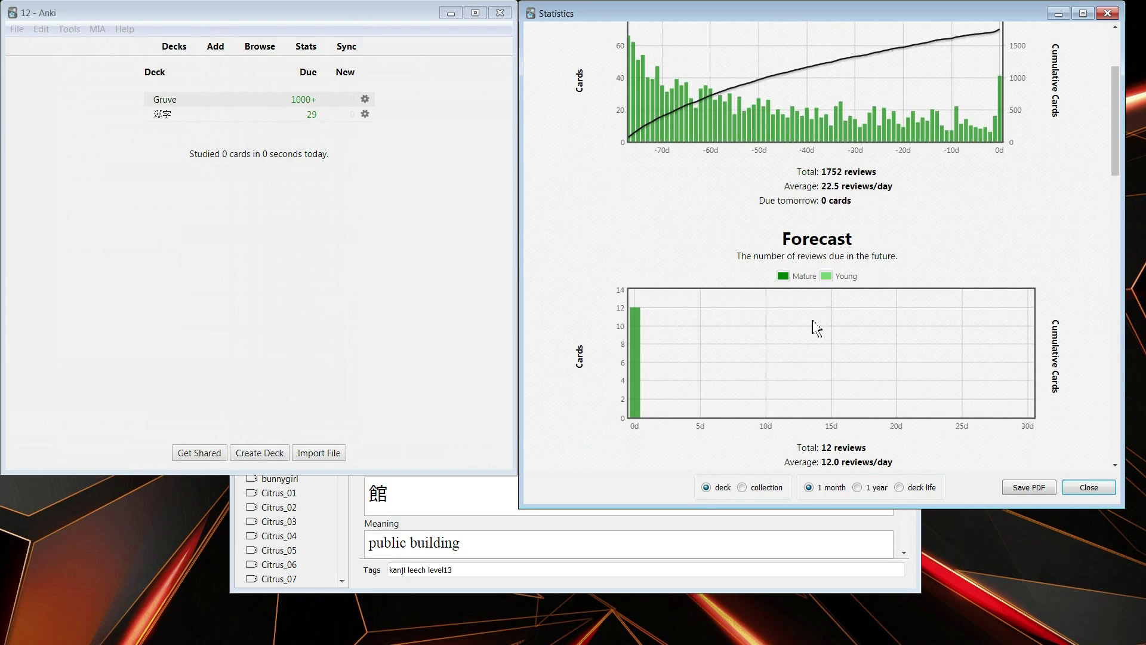
Step: Switch the statistics to the whole collection and examine the long-term schedule and the forecast
click(765, 488)
scroll(657, 382, down, 2)
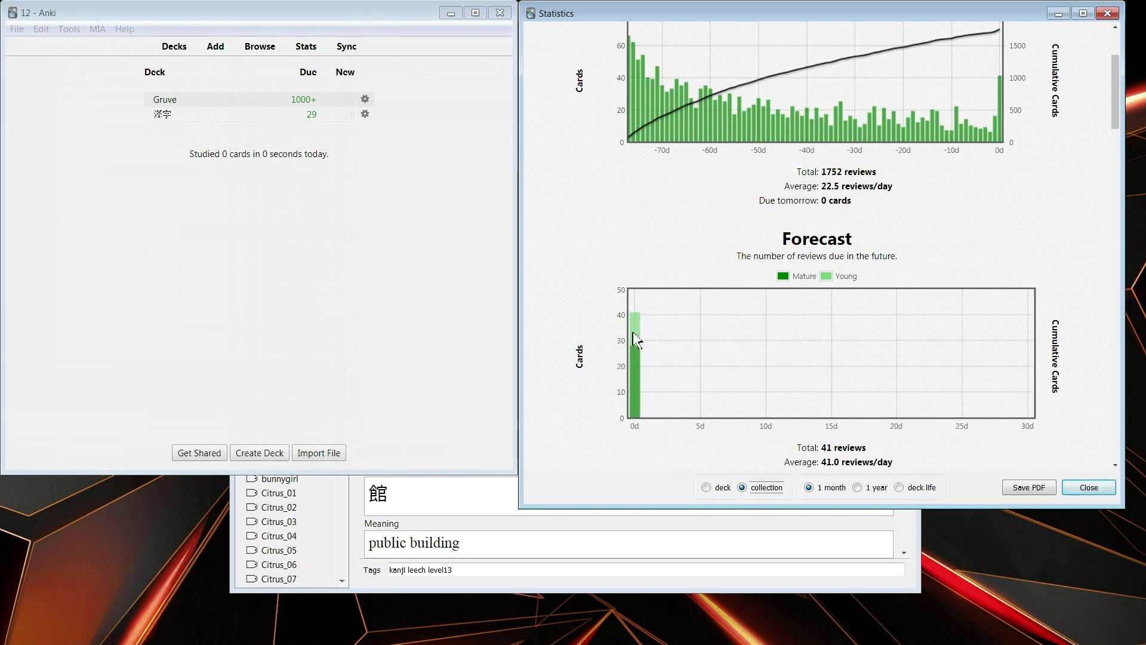
scroll(1009, 155, up, 1)
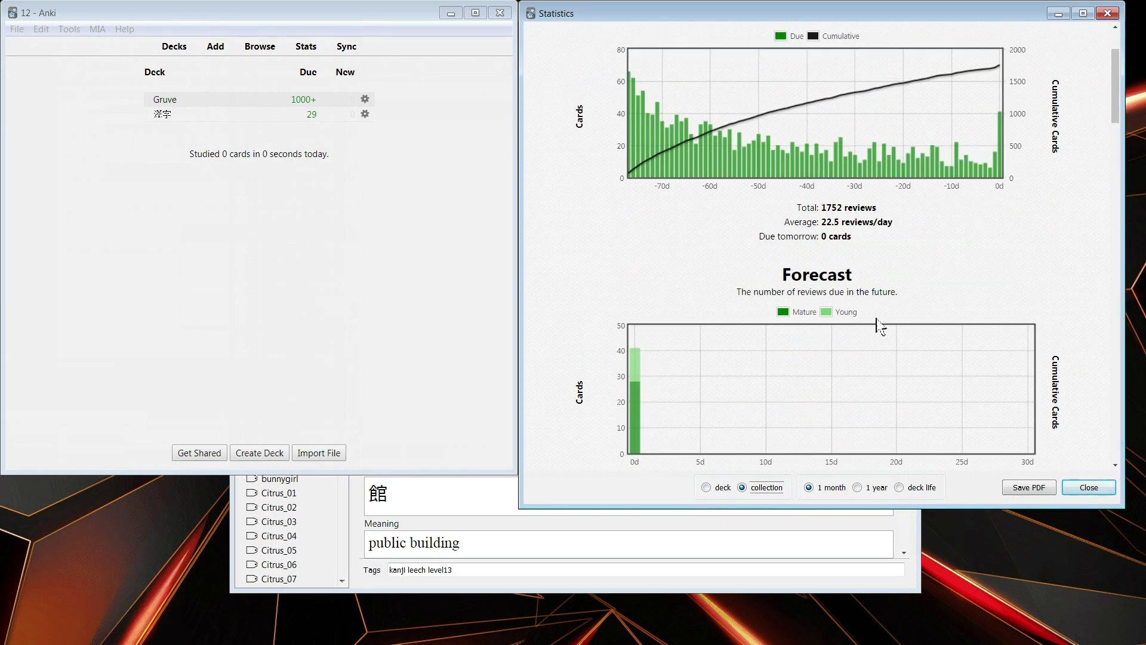
scroll(746, 268, up, 1)
scroll(770, 299, down, 4)
scroll(782, 315, up, 4)
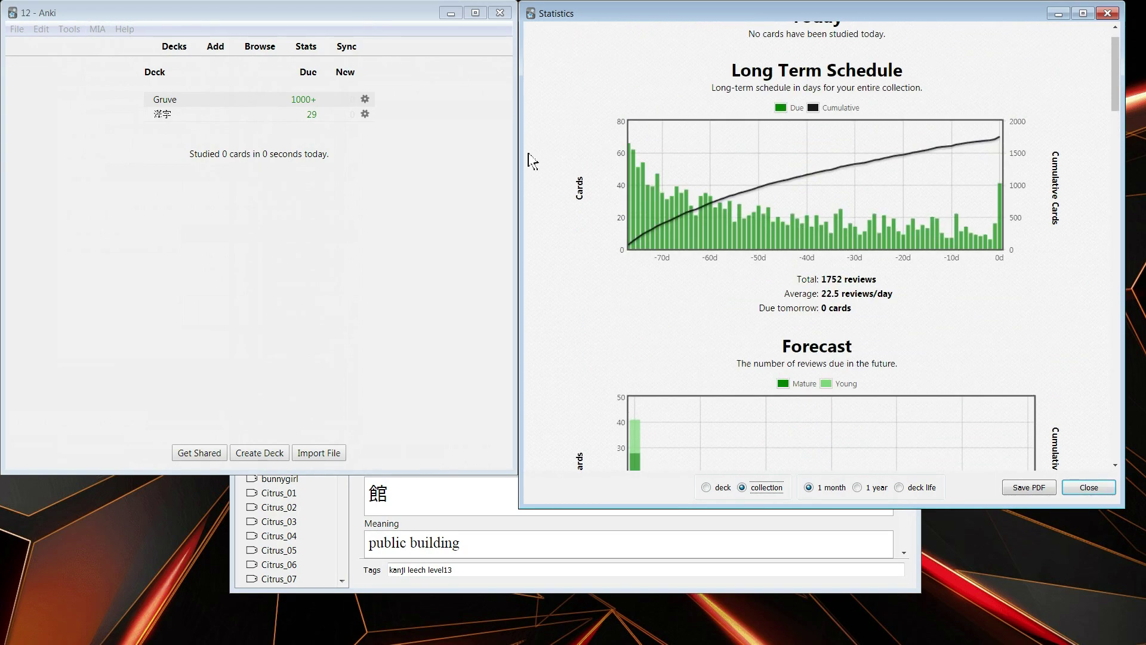
click(102, 32)
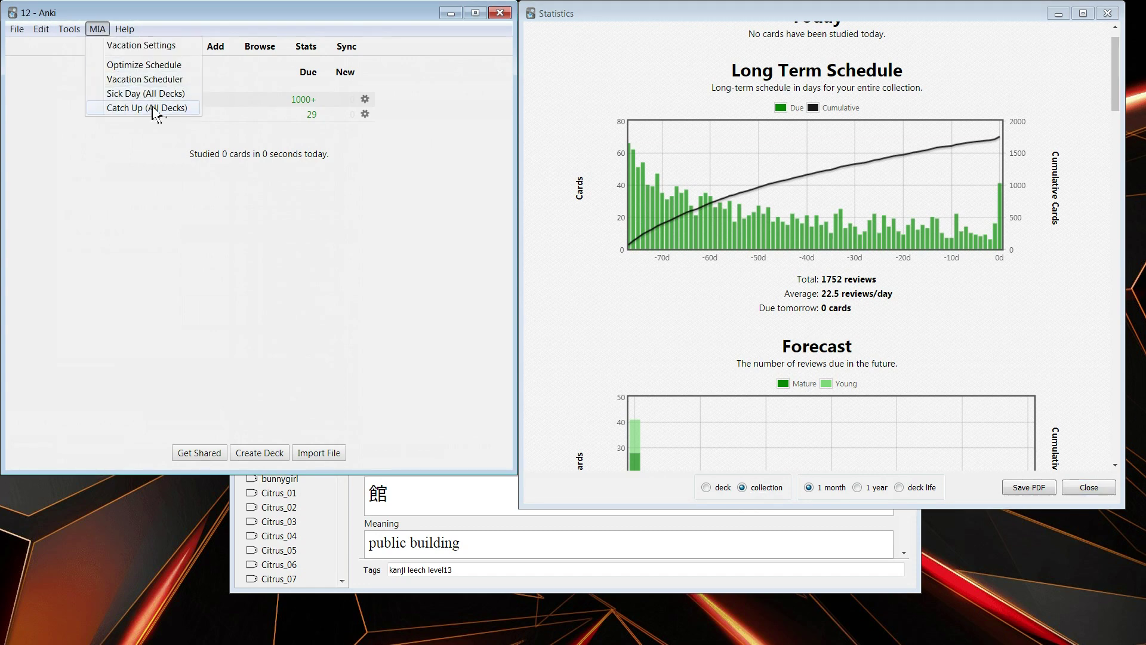
click(266, 129)
click(167, 99)
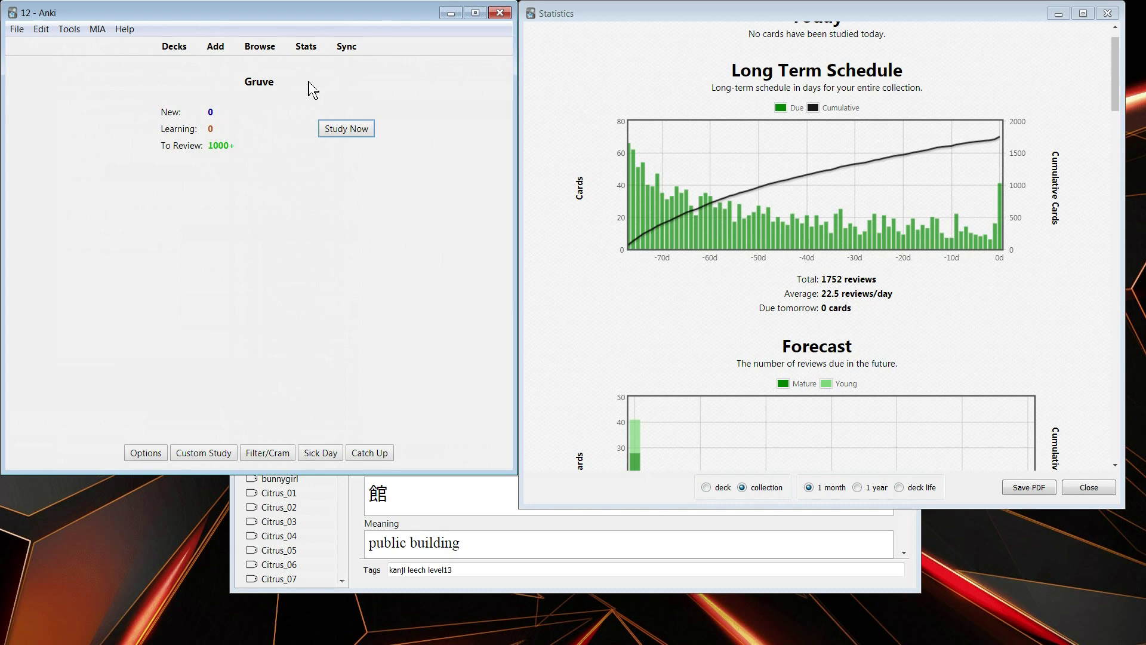
click(174, 46)
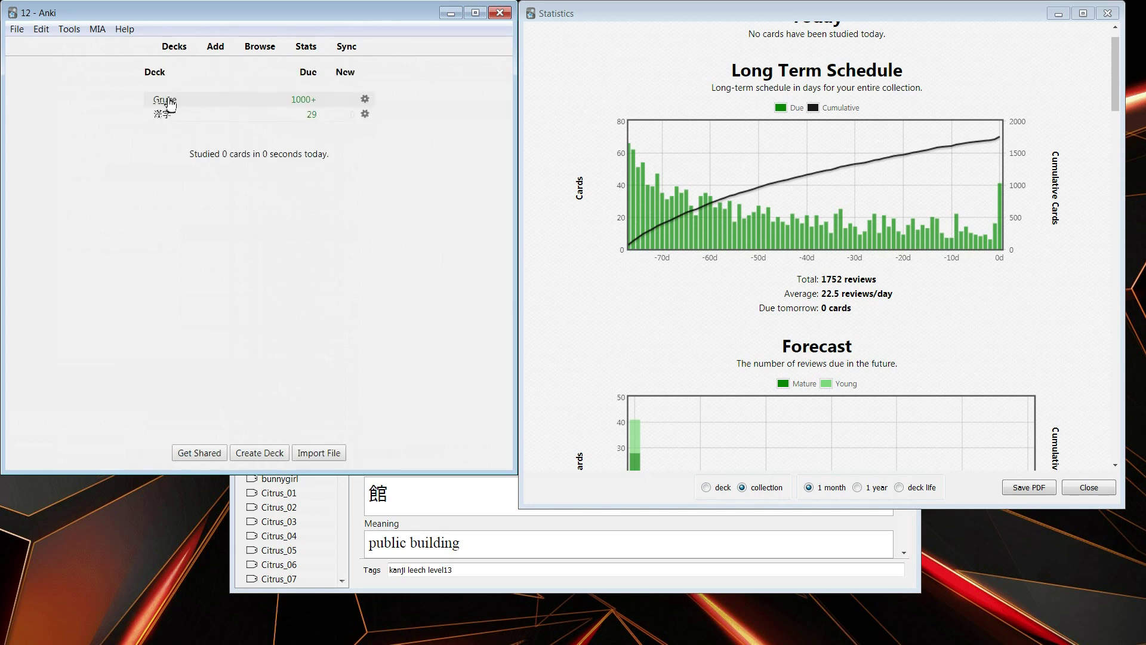
Step: Open the Gruve deck and apply a Catch Up schedule over 100 days with scheduling cards today enabled
click(167, 101)
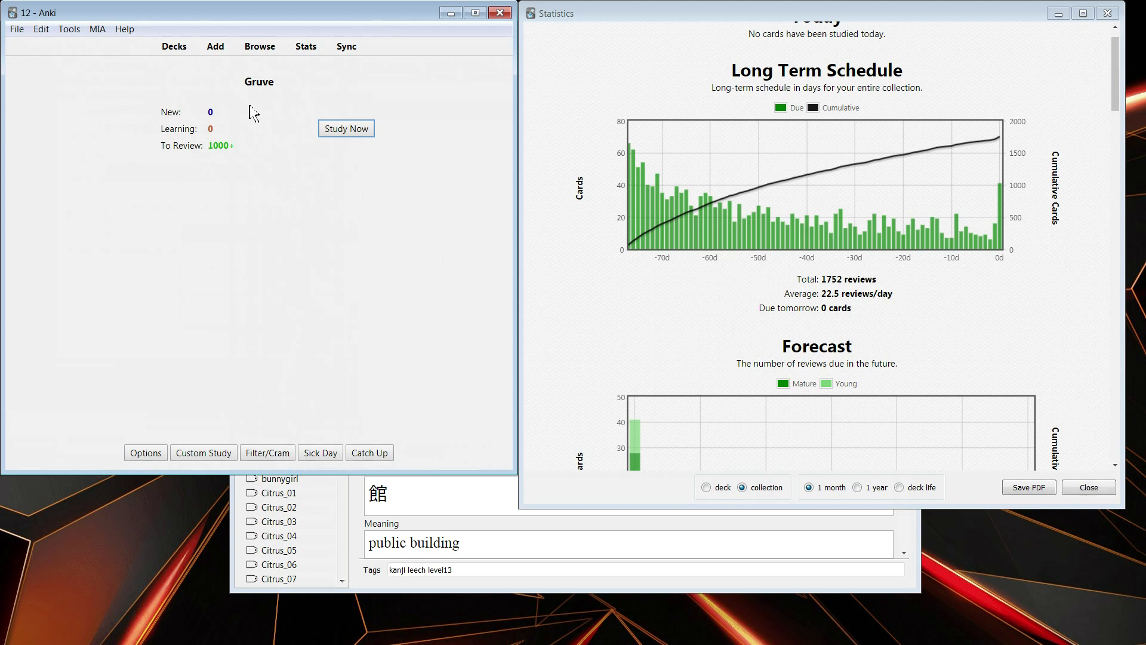
click(376, 452)
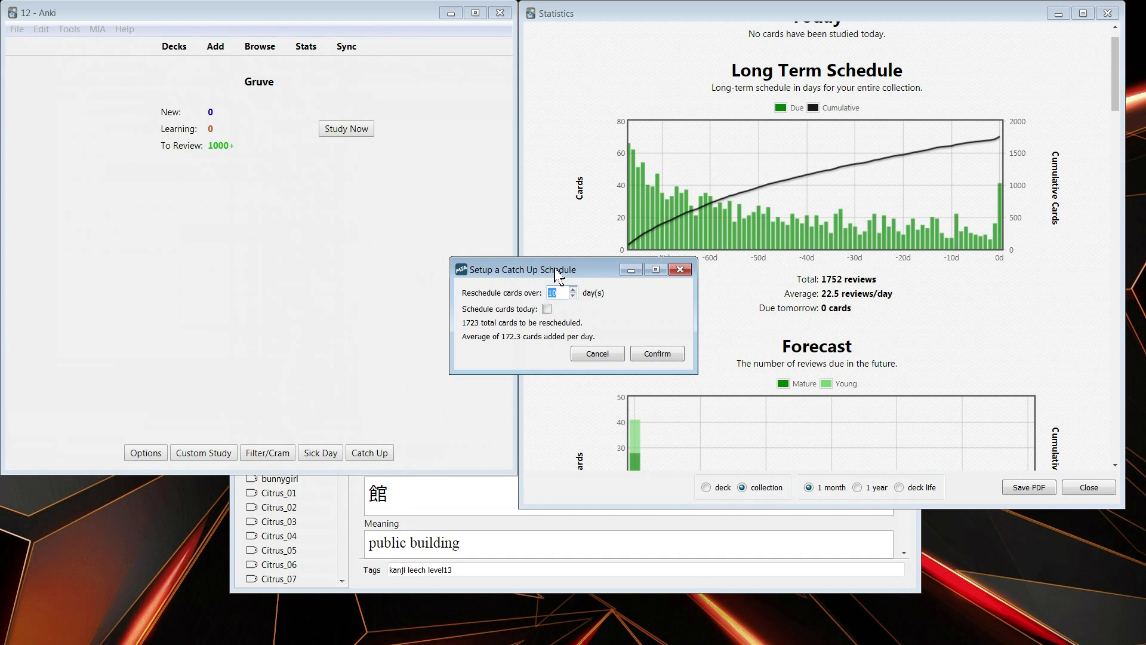
drag(555, 270, 471, 260)
click(477, 284)
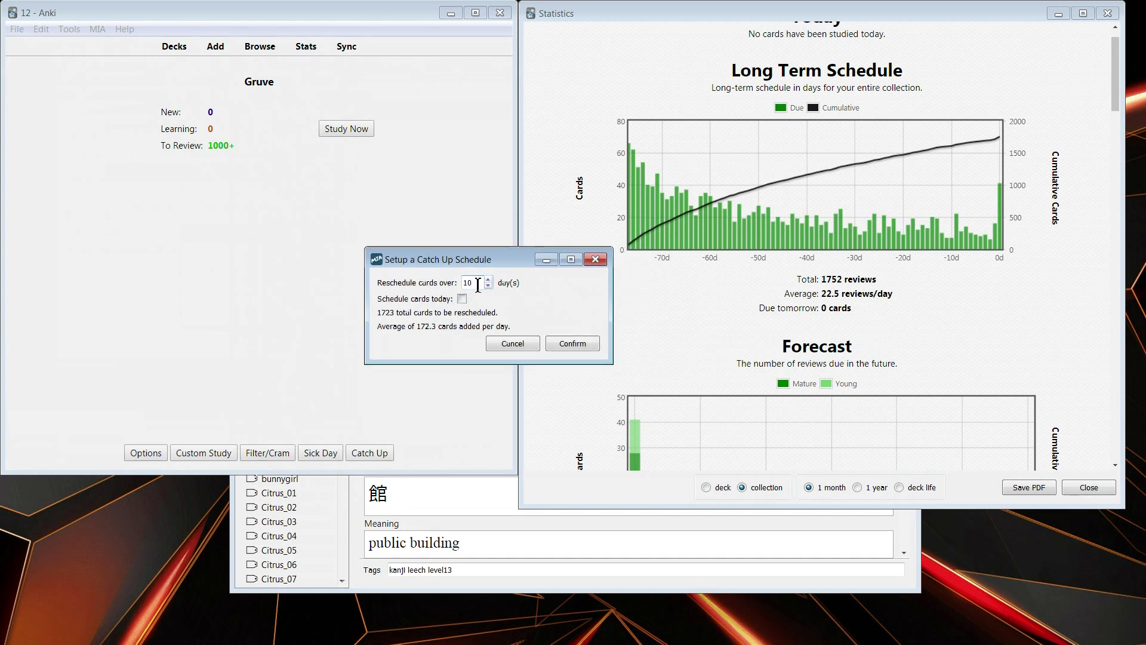
text(0)
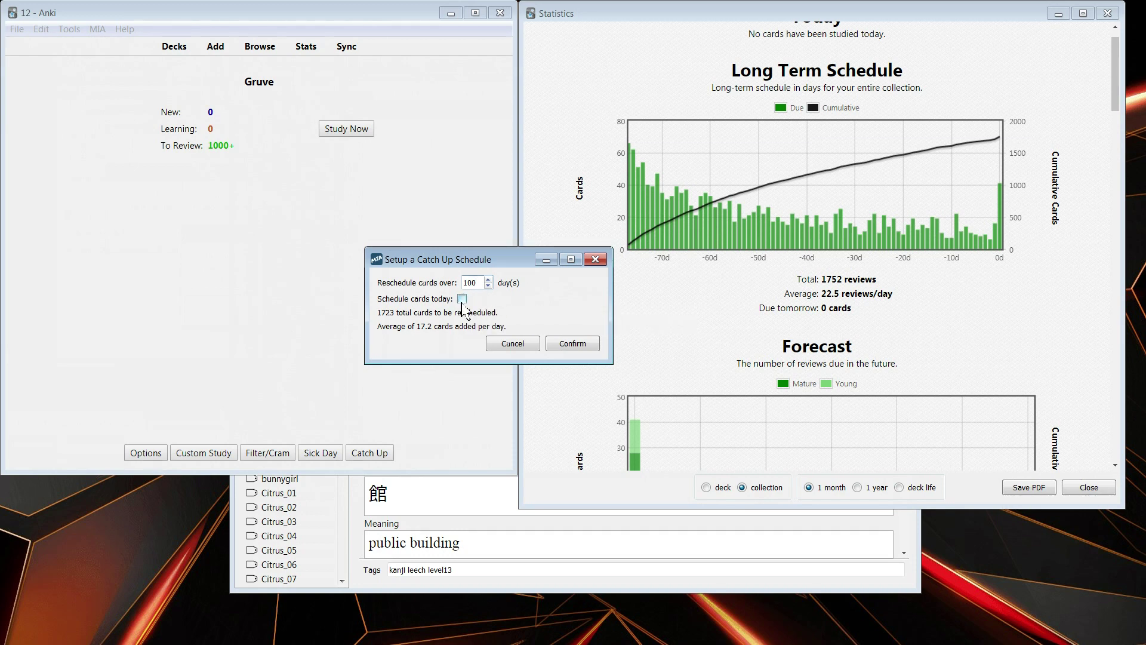
click(462, 302)
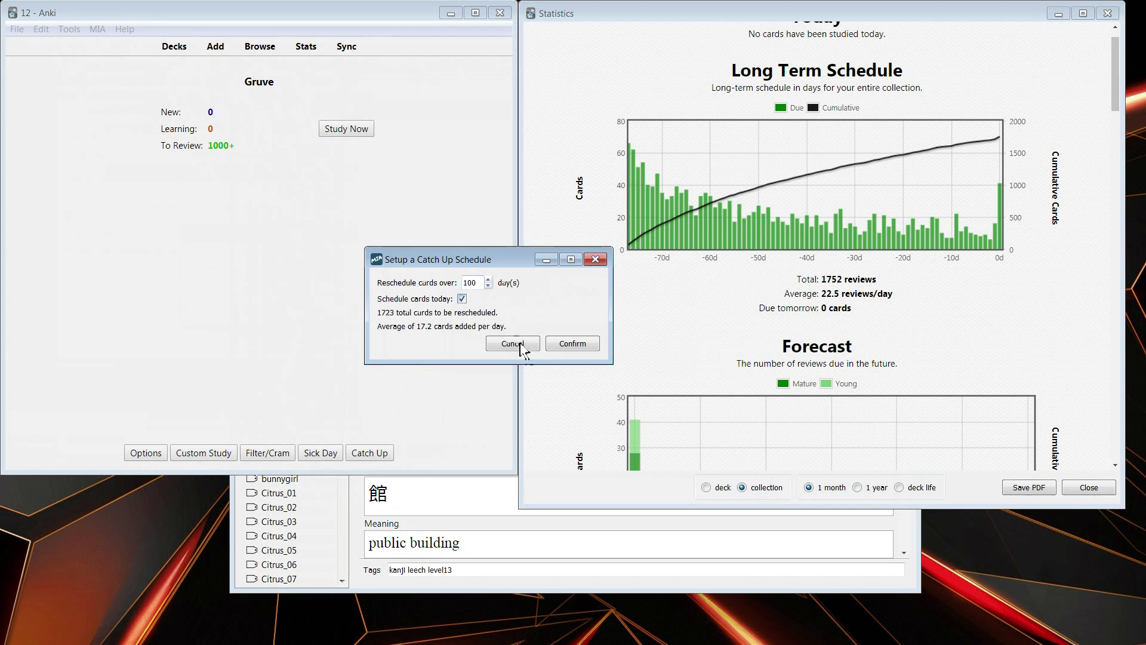
click(578, 345)
Step: Switch the statistics to the Gruve deck and examine how Catch Up spreads the backlog in the long-term schedule and forecast
click(707, 488)
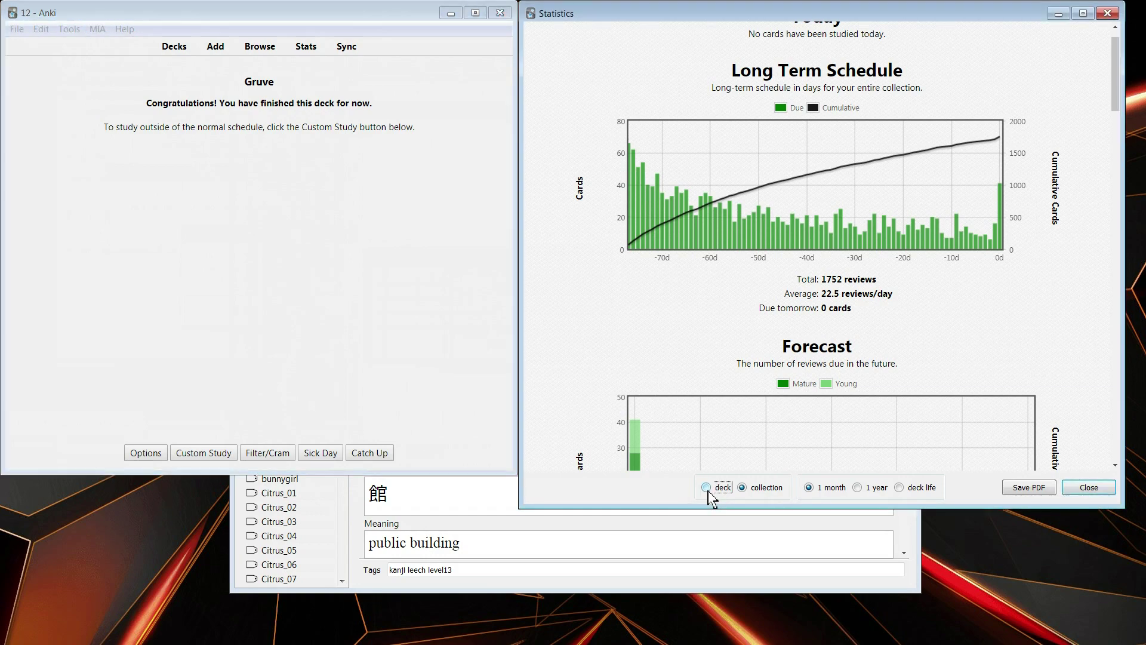
scroll(606, 295, down, 1)
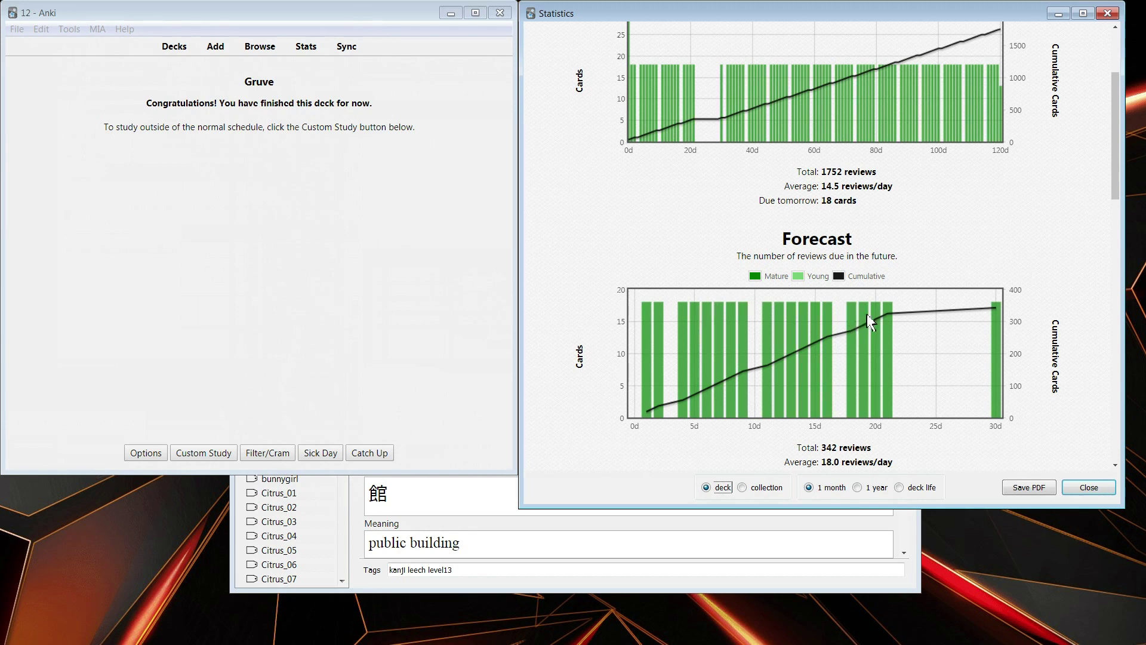
scroll(866, 314, up, 1)
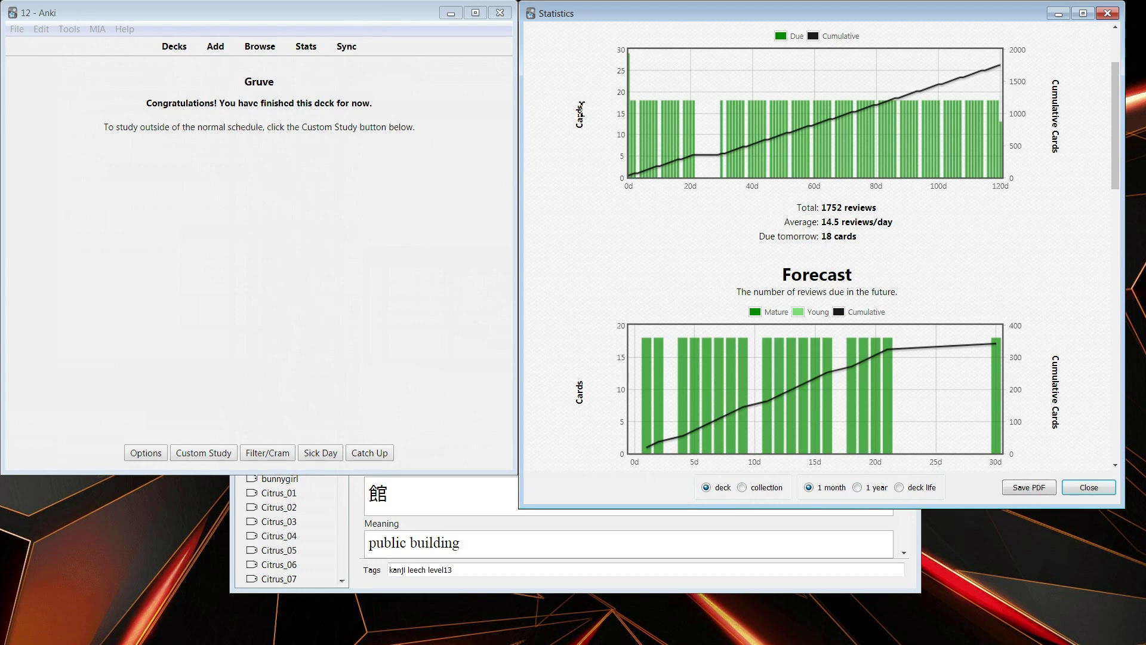
click(98, 30)
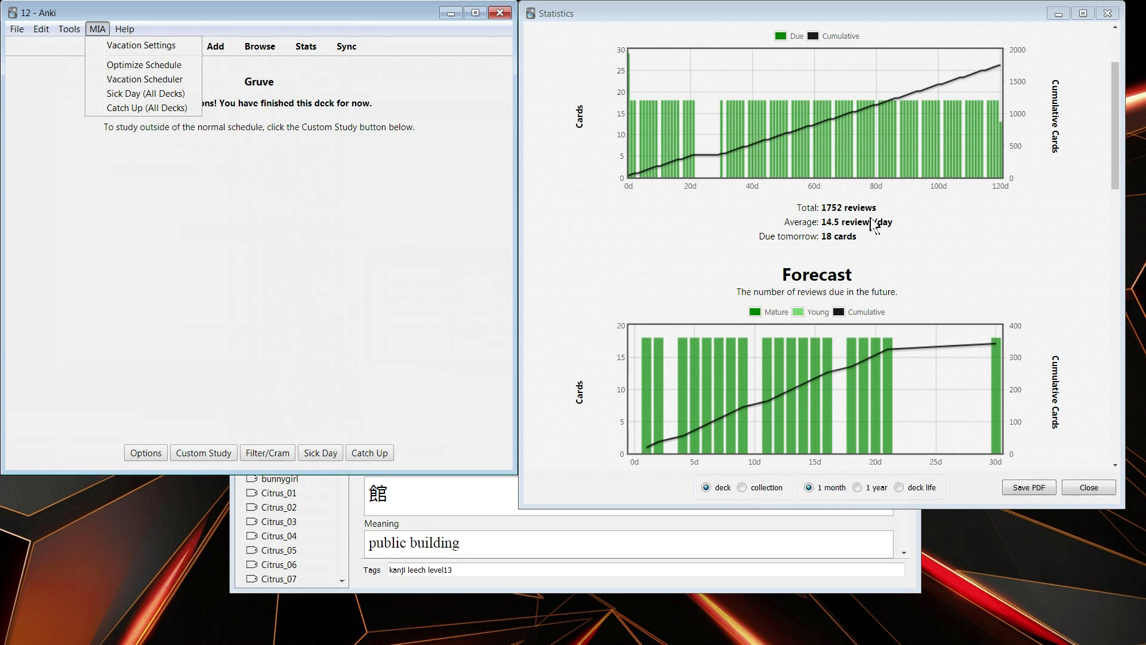
click(621, 106)
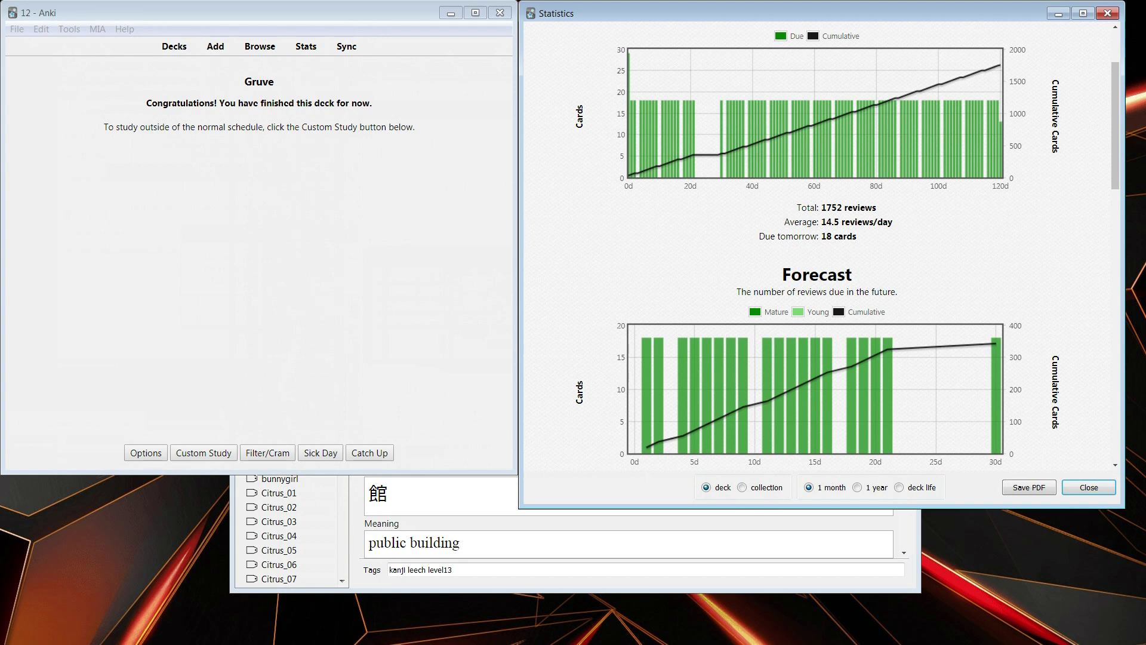
click(1107, 13)
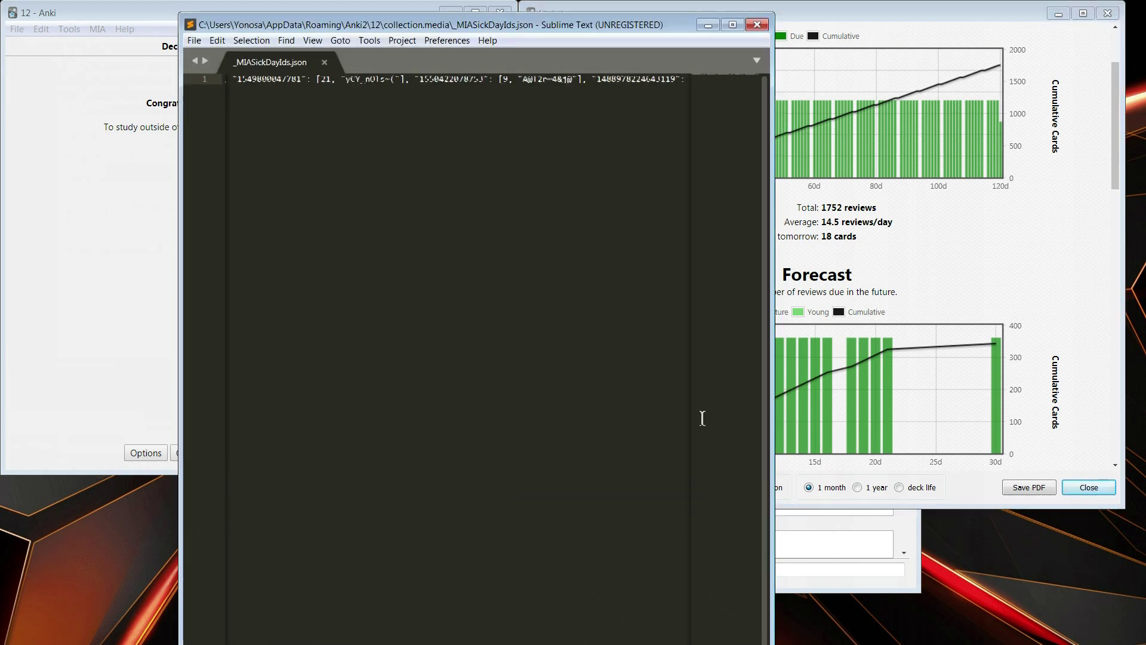
Step: In Sublime Text, widen the _MIASickDayIds.json window and examine the text string in the last entry
drag(772, 162, 1067, 161)
double_click(899, 79)
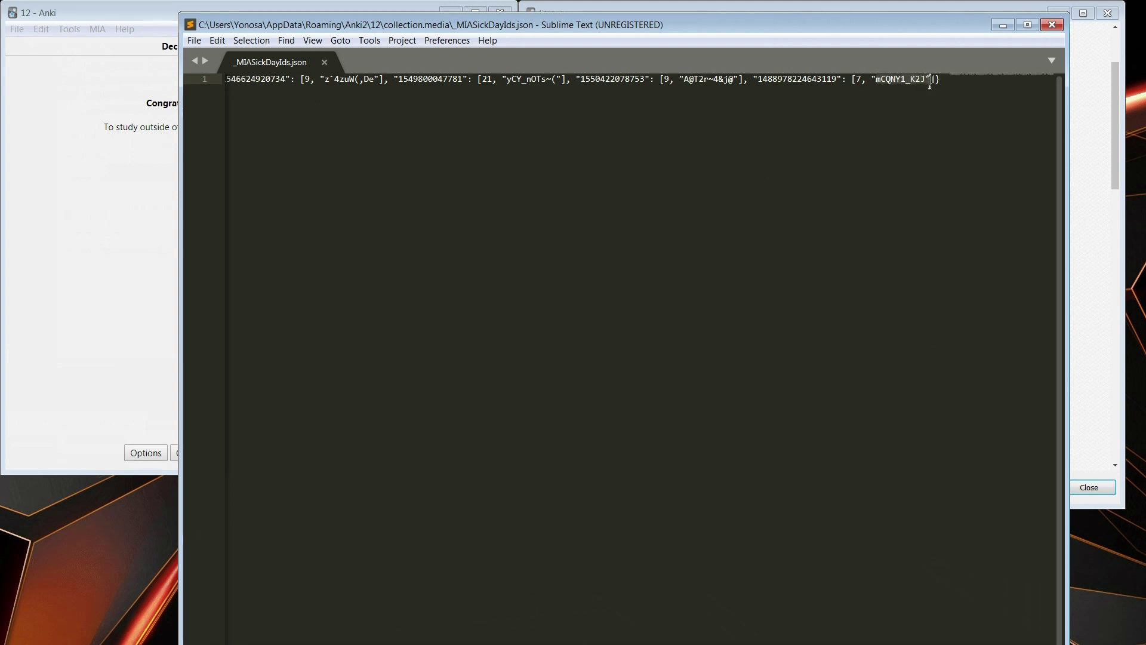
click(858, 80)
drag(862, 13, 878, 105)
drag(864, 158, 919, 165)
drag(845, 106, 842, 18)
drag(860, 67, 914, 75)
click(862, 69)
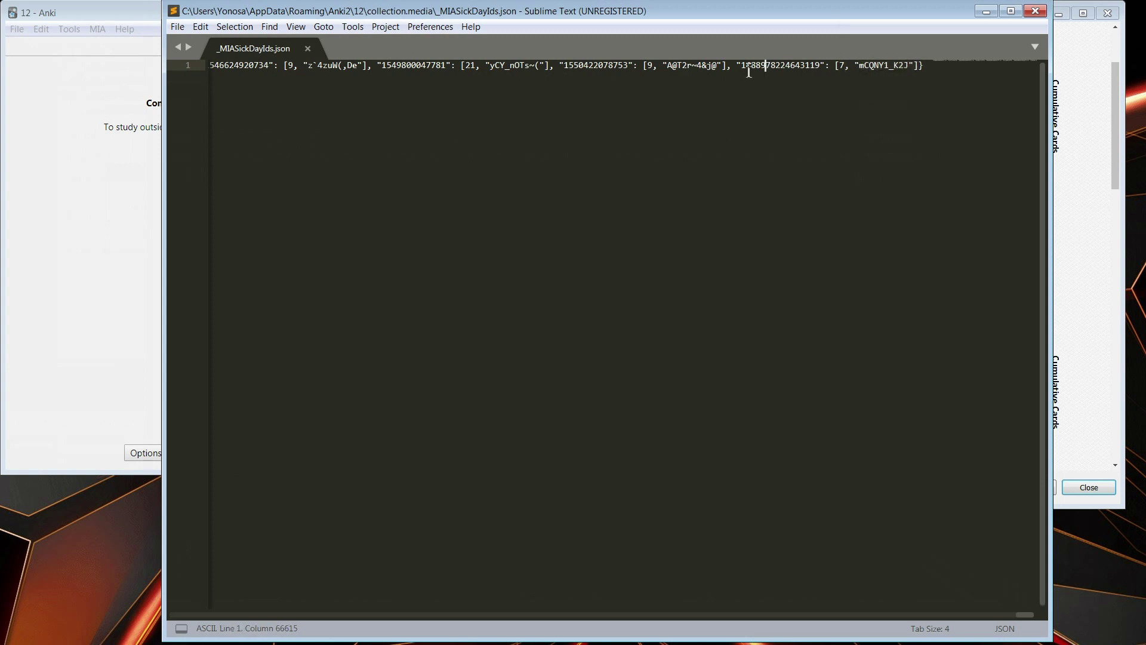
Step: Examine the parts of the last JSON entry, highlighting its numeric ID, the number in brackets and the text string
drag(742, 66, 820, 68)
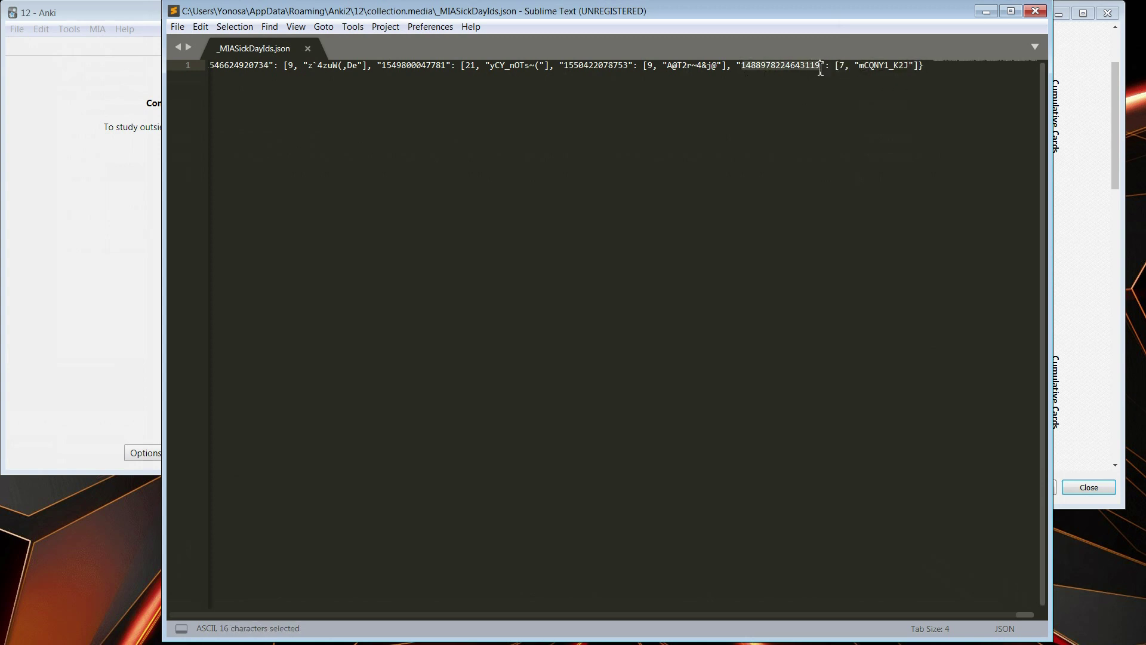
click(834, 67)
key(shift+End)
click(834, 71)
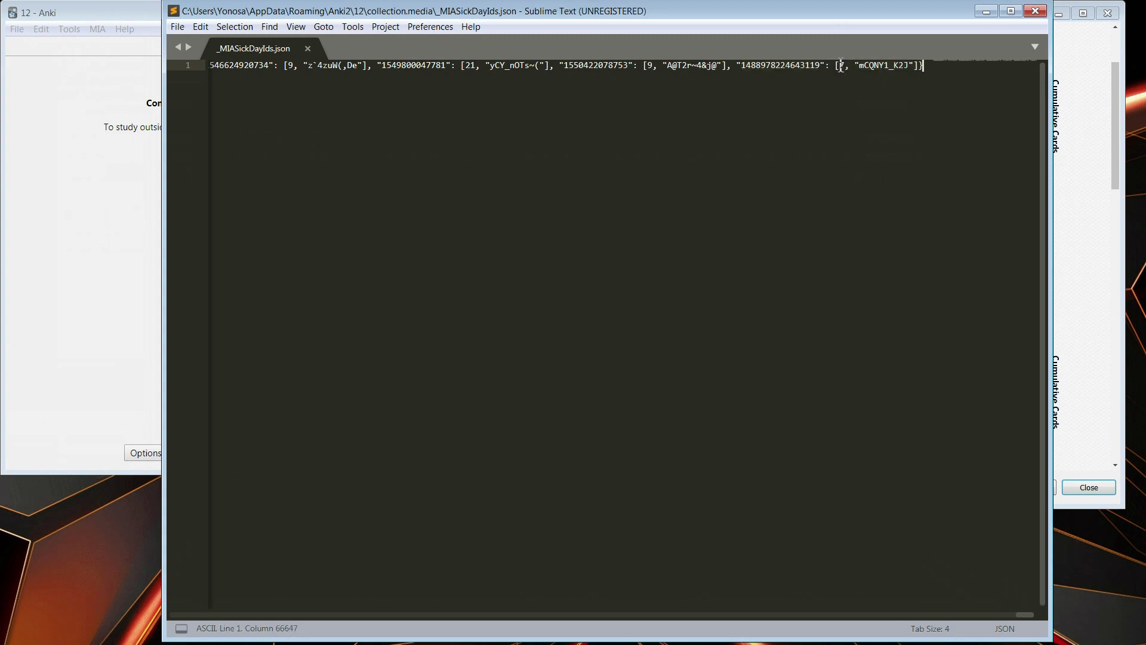
drag(838, 67, 846, 66)
click(731, 67)
click(741, 67)
drag(742, 69, 823, 67)
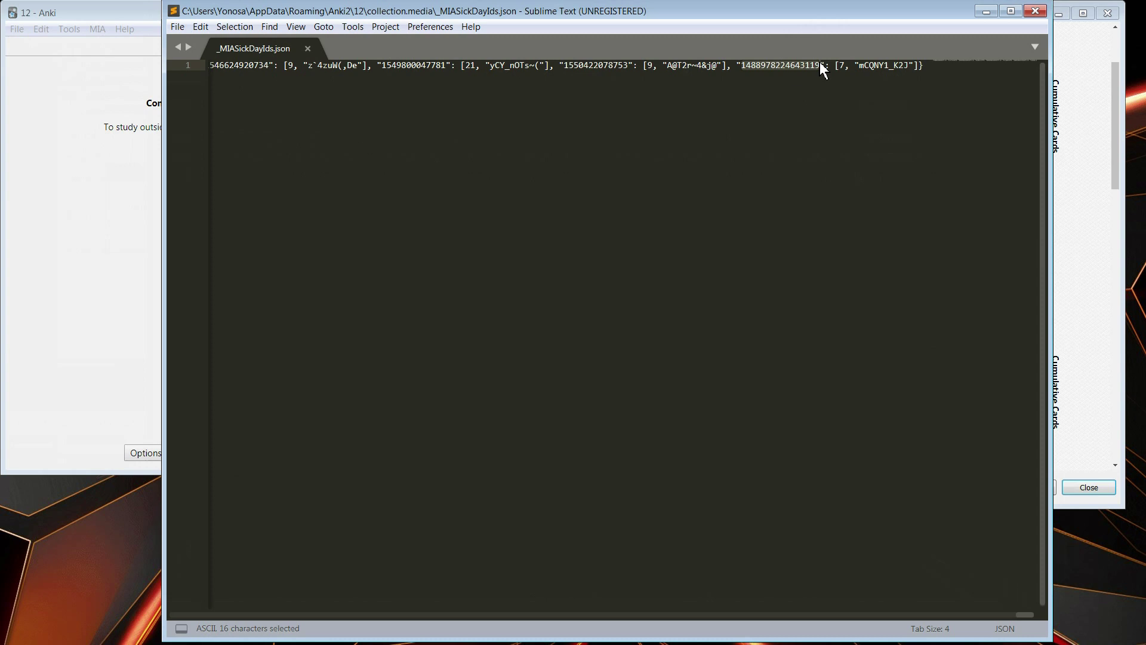
click(750, 67)
drag(742, 67, 820, 65)
click(846, 67)
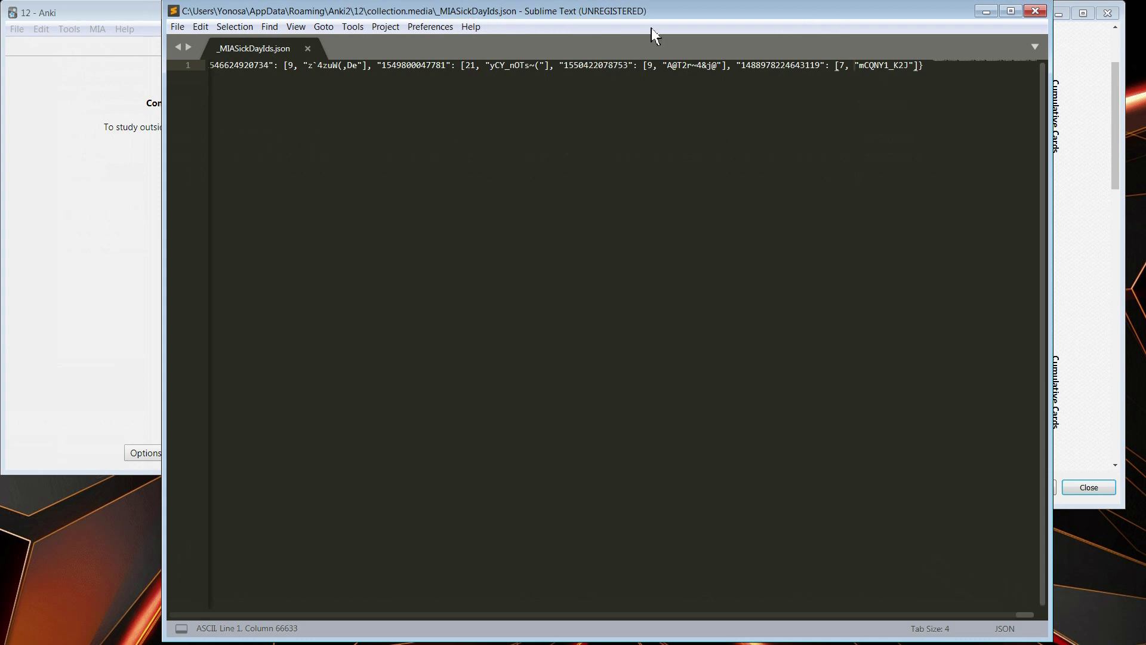
drag(741, 65, 824, 67)
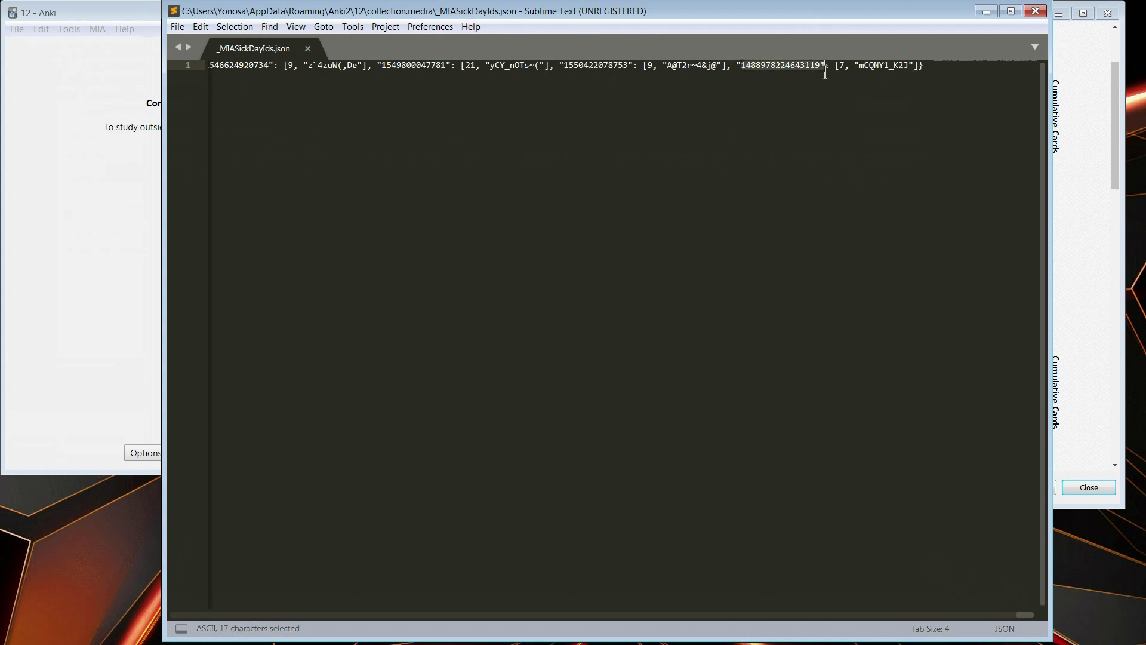
click(822, 70)
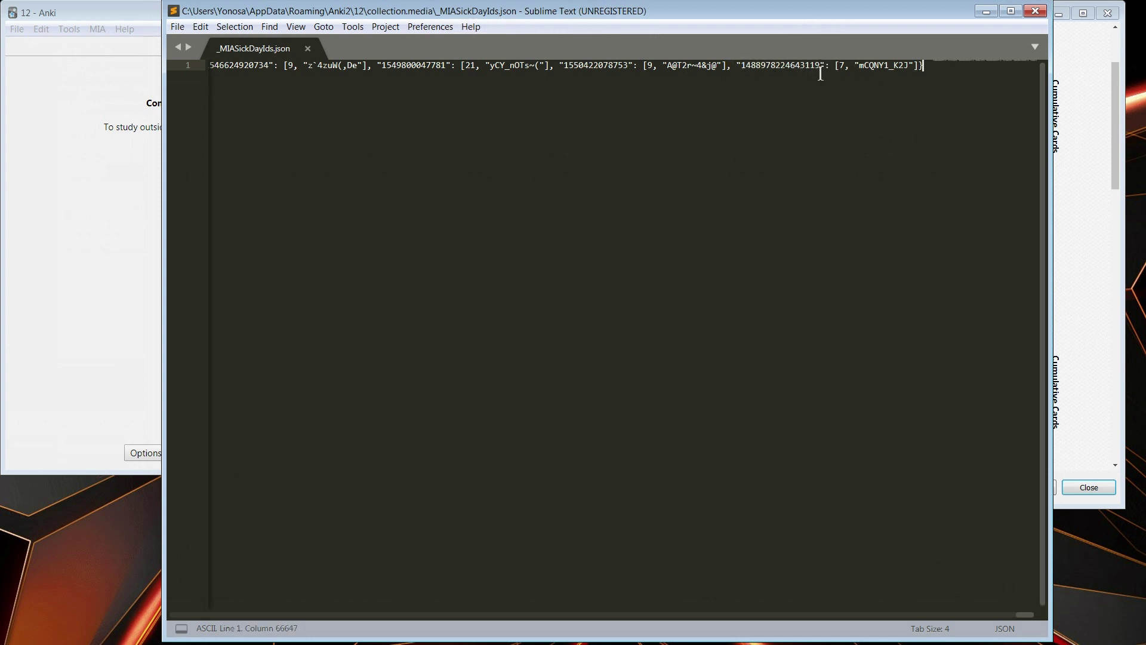
click(744, 67)
drag(743, 67, 817, 67)
click(846, 82)
drag(743, 66, 820, 67)
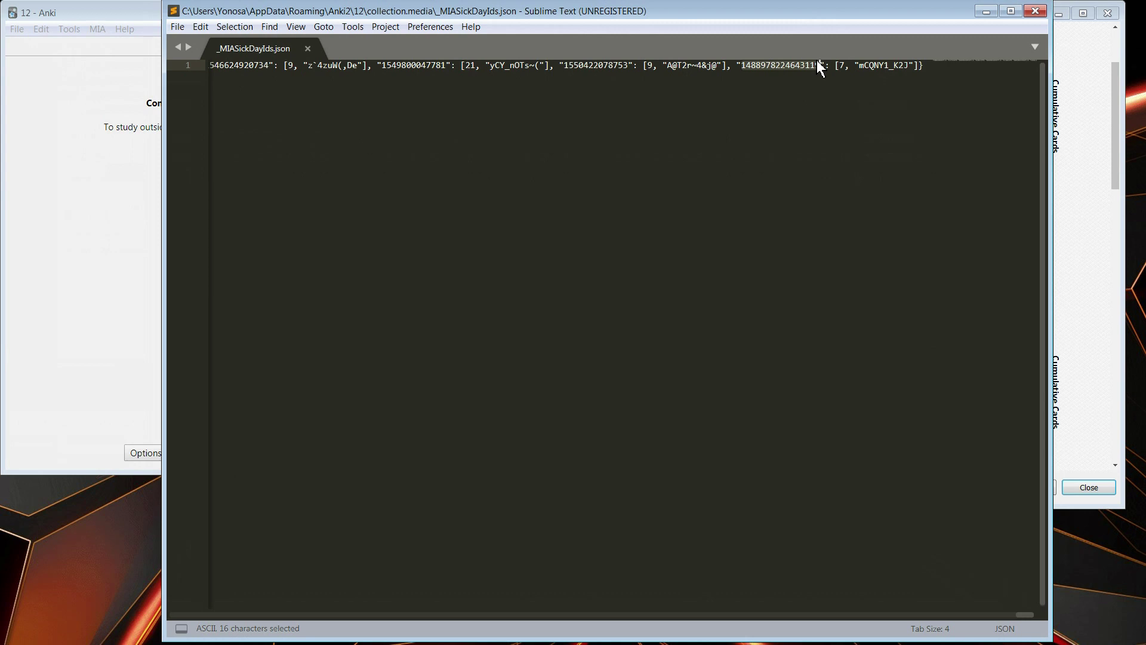
click(832, 129)
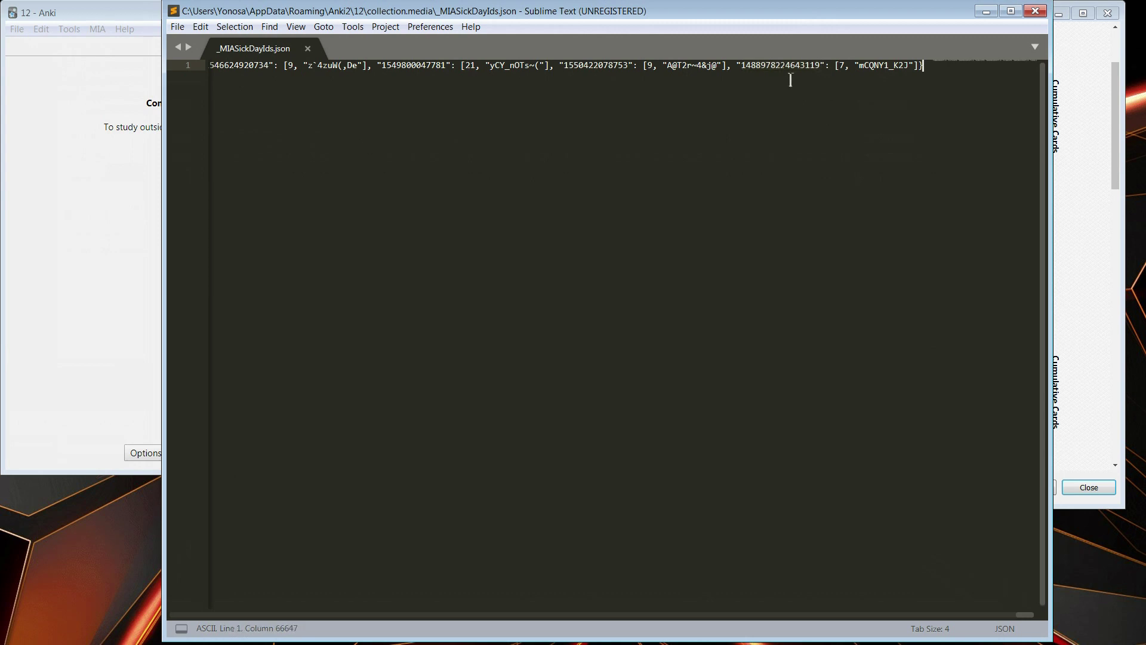
drag(742, 70, 821, 71)
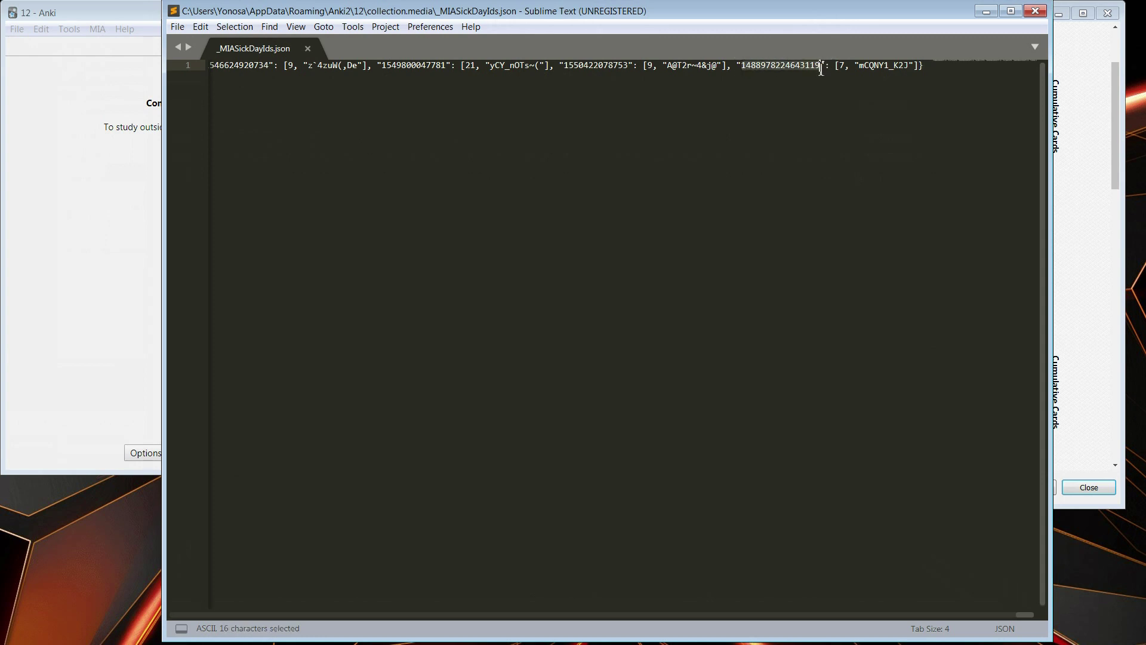
click(820, 69)
drag(740, 66, 820, 64)
drag(861, 66, 914, 66)
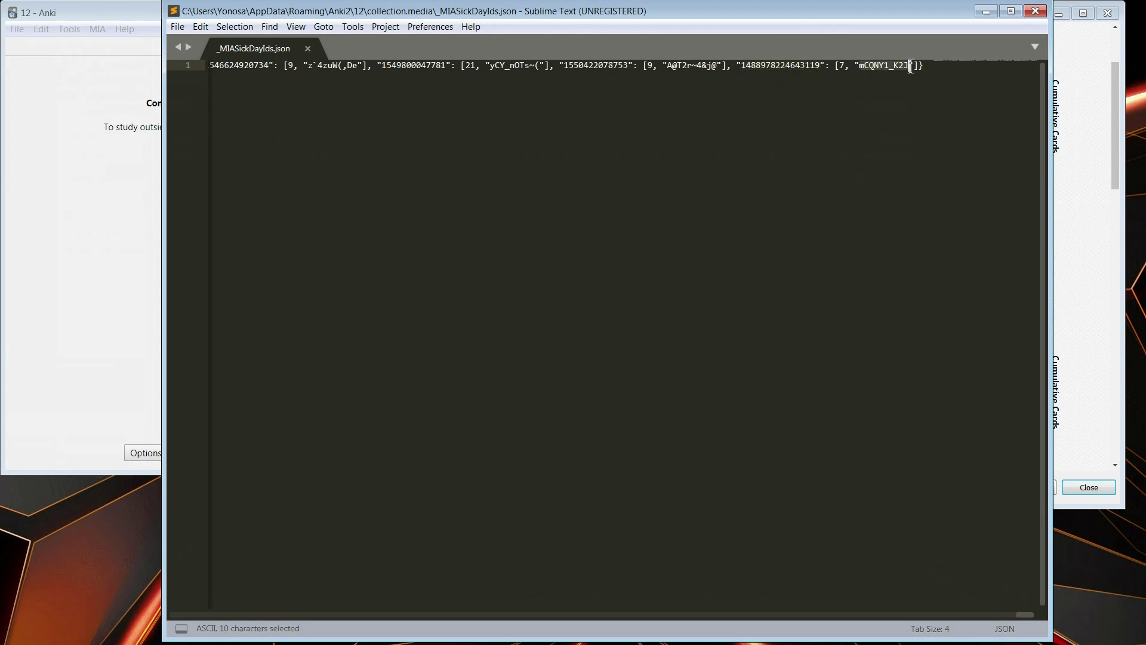
Step: Review the last entry's numeric ID and bracketed number again, and highlight the entry as a whole
drag(823, 67, 755, 66)
click(775, 67)
key(Right)
key(Right)
key(Right)
key(Right)
key(Right)
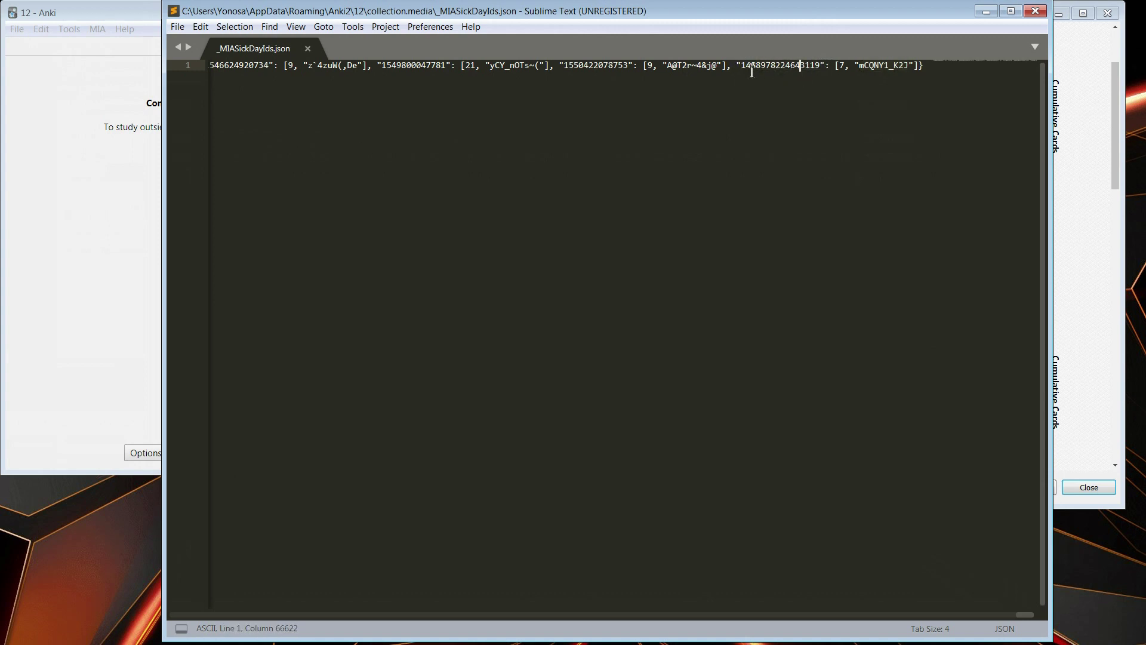
drag(744, 68, 817, 66)
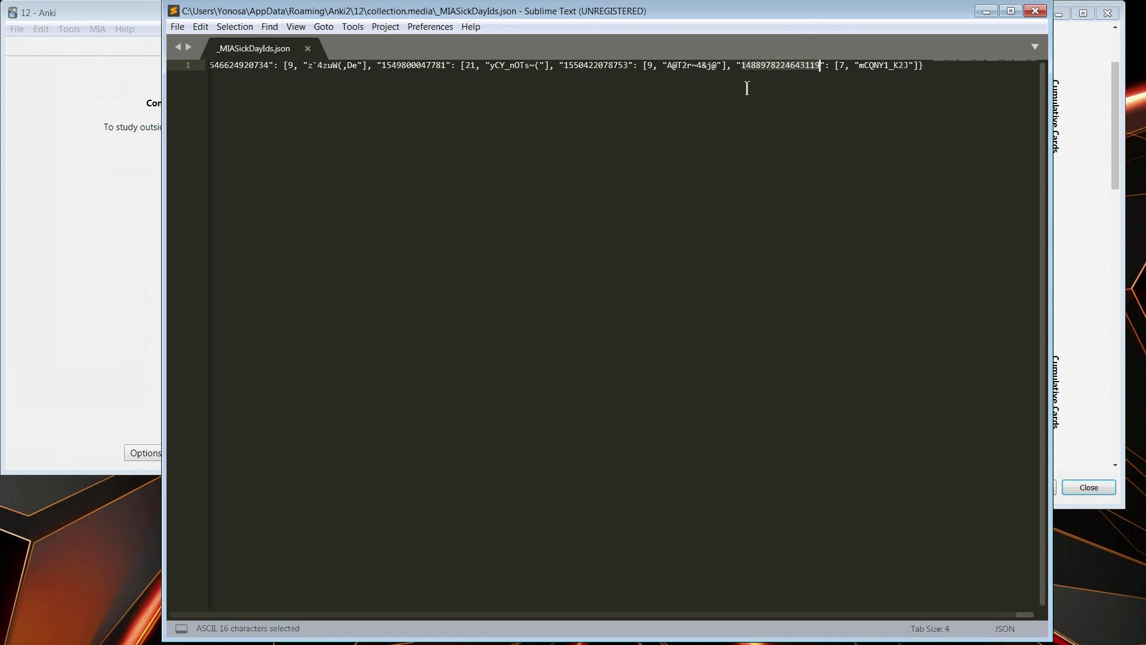
key(End)
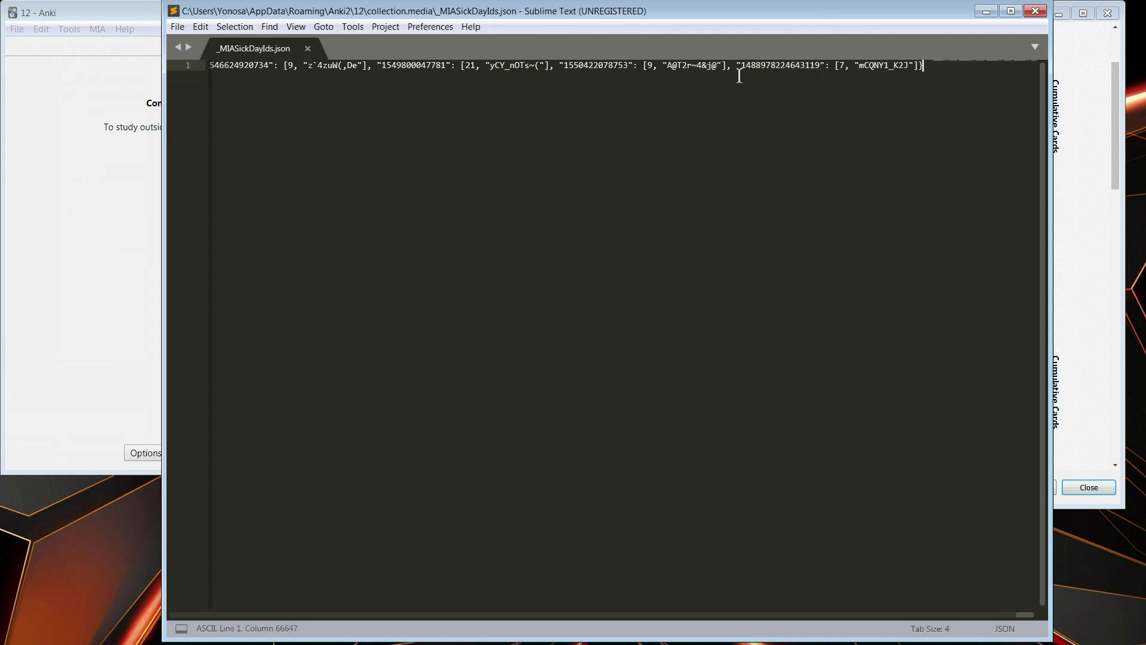
drag(744, 68, 912, 68)
click(893, 67)
key(End)
drag(840, 67, 850, 67)
drag(841, 68, 850, 70)
click(845, 67)
key(End)
drag(840, 67, 844, 71)
drag(737, 66, 924, 61)
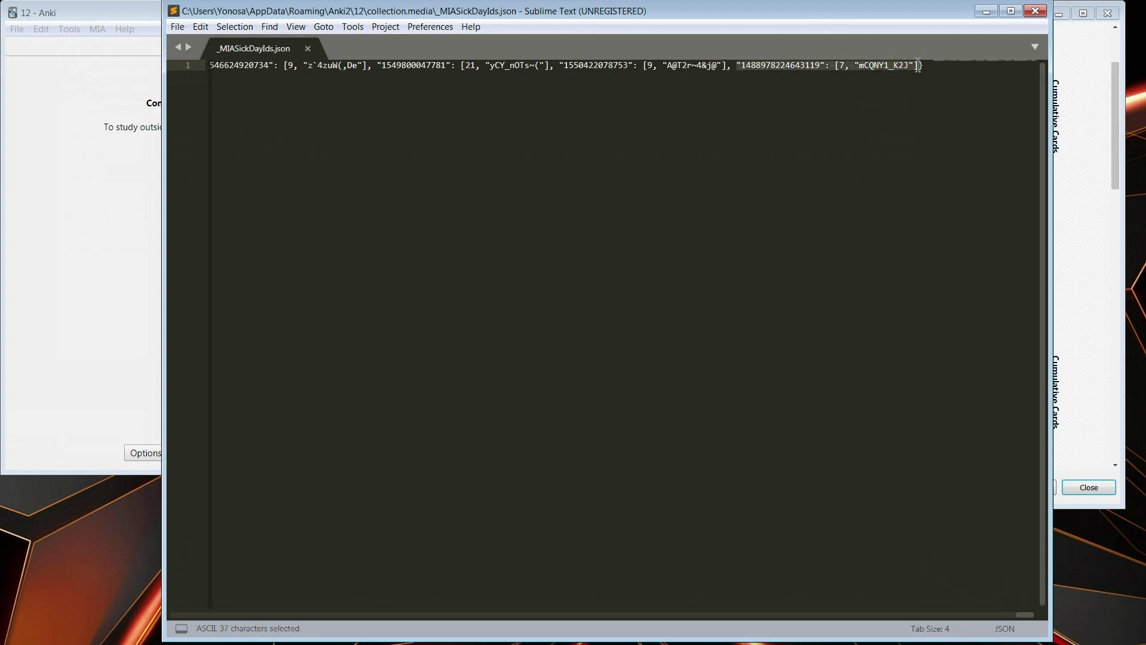
key(End)
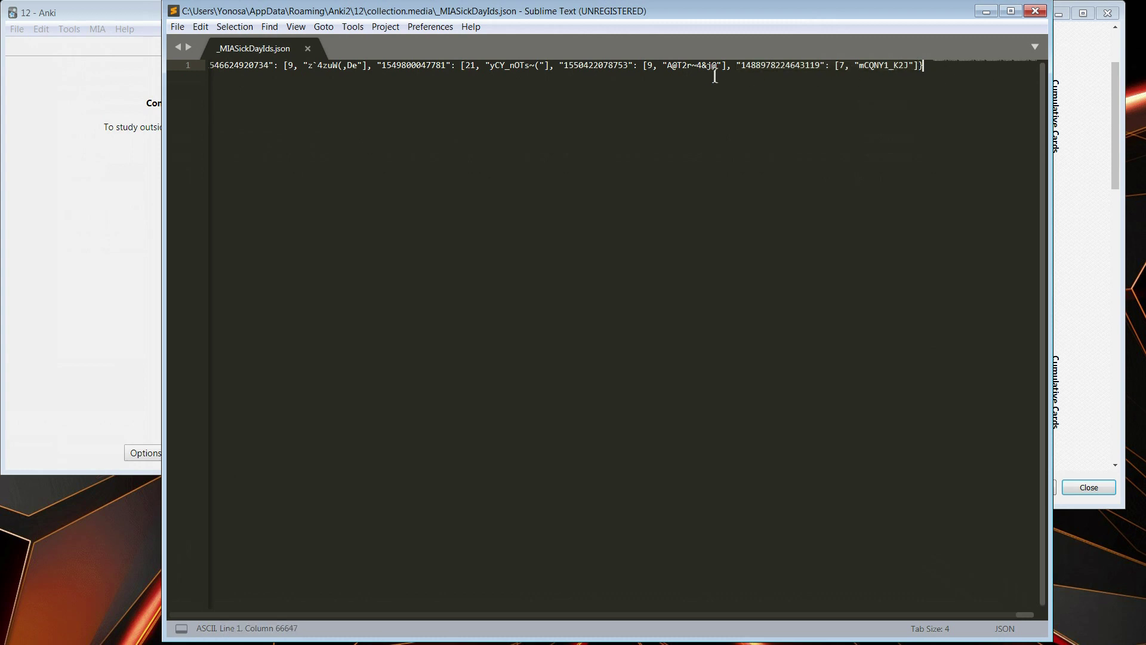
Step: Delete the entire last entry from _MIASickDayIds.json, together with the comma before it
drag(739, 69, 909, 67)
key(BackSpace)
key(BackSpace)
key(BackSpace)
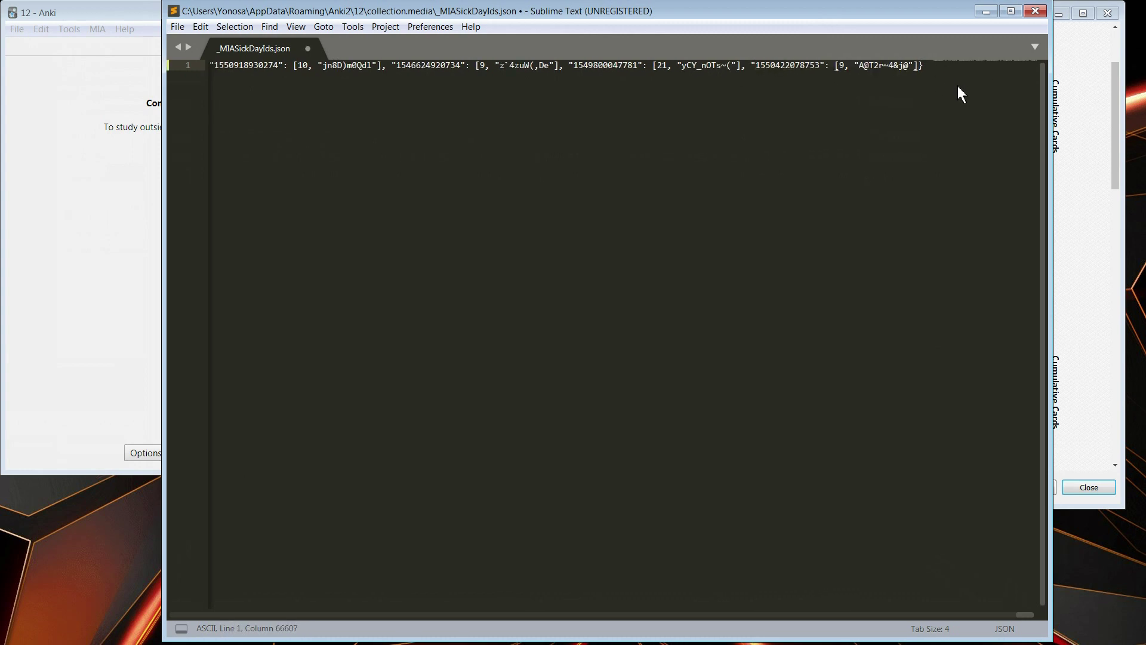
Step: Undo the deletion of the last entry in _MIASickDayIds.json and minimize the Sublime Text window
key(ctrl+z)
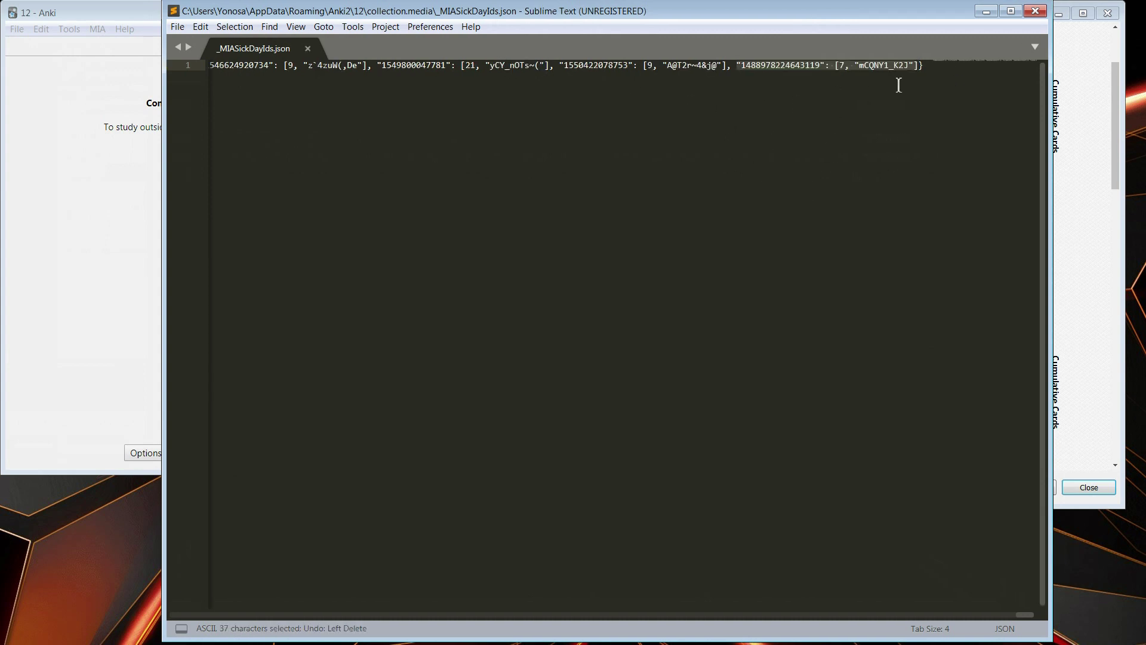
click(898, 86)
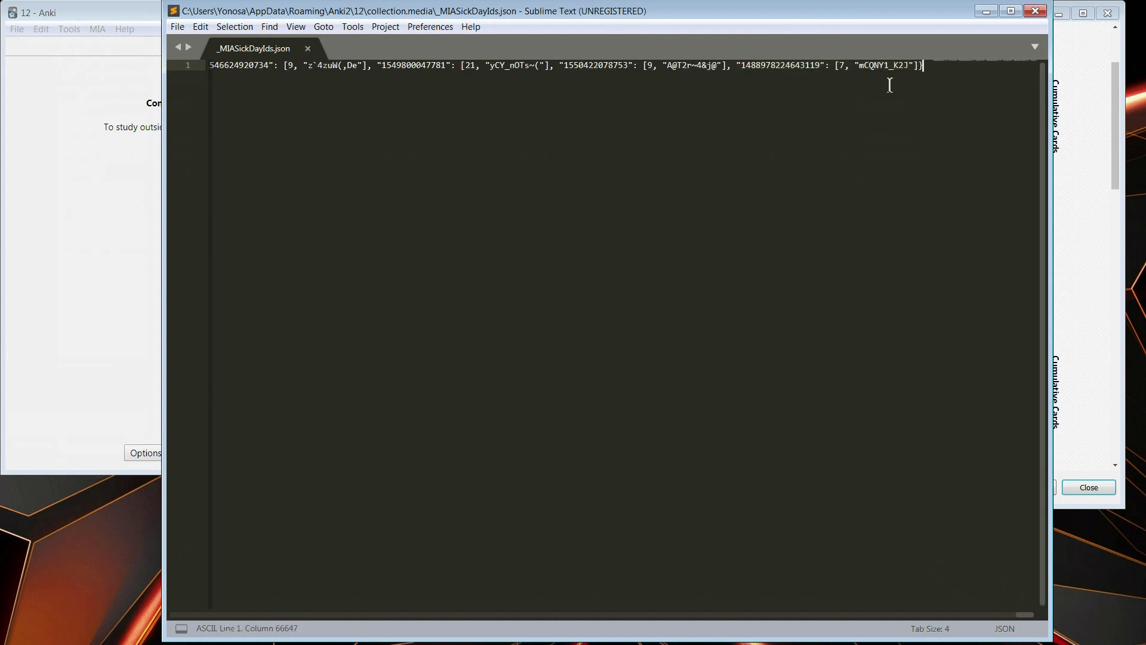
click(986, 12)
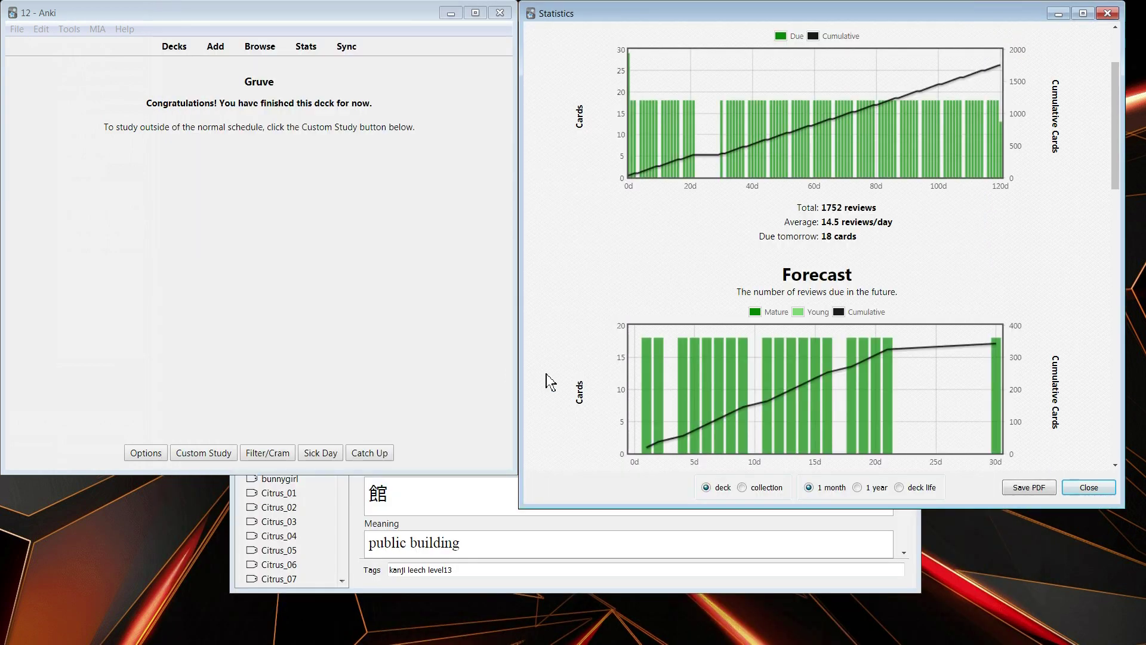
Step: In Anki, open the vacation vac 1 for editing and look at its start date calendar
click(97, 29)
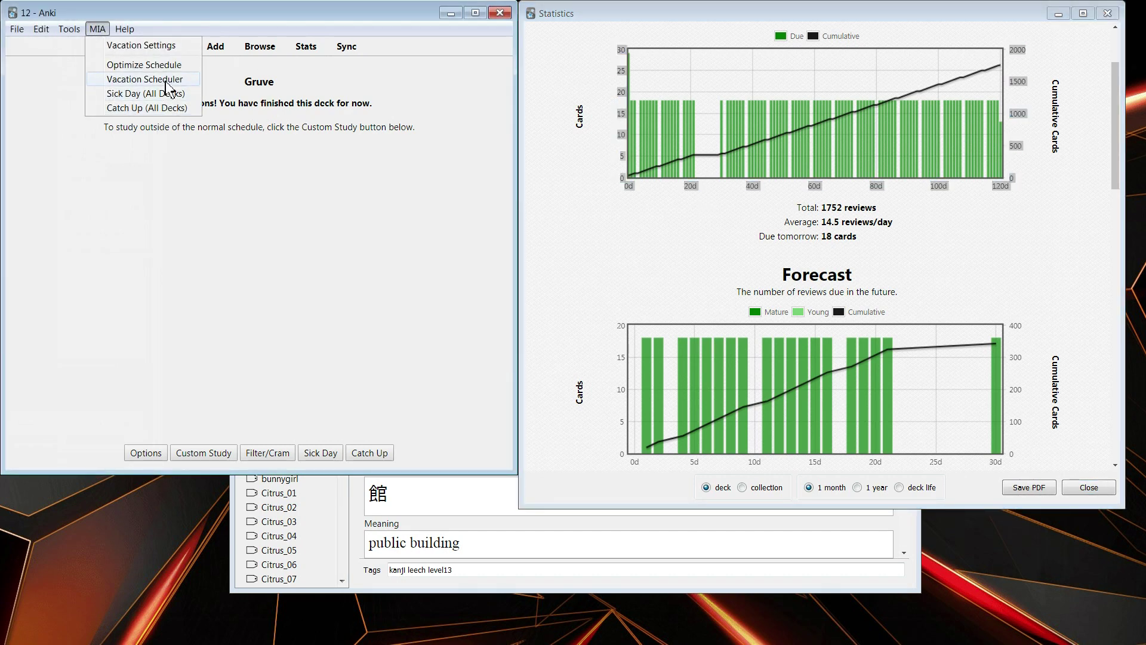
click(167, 83)
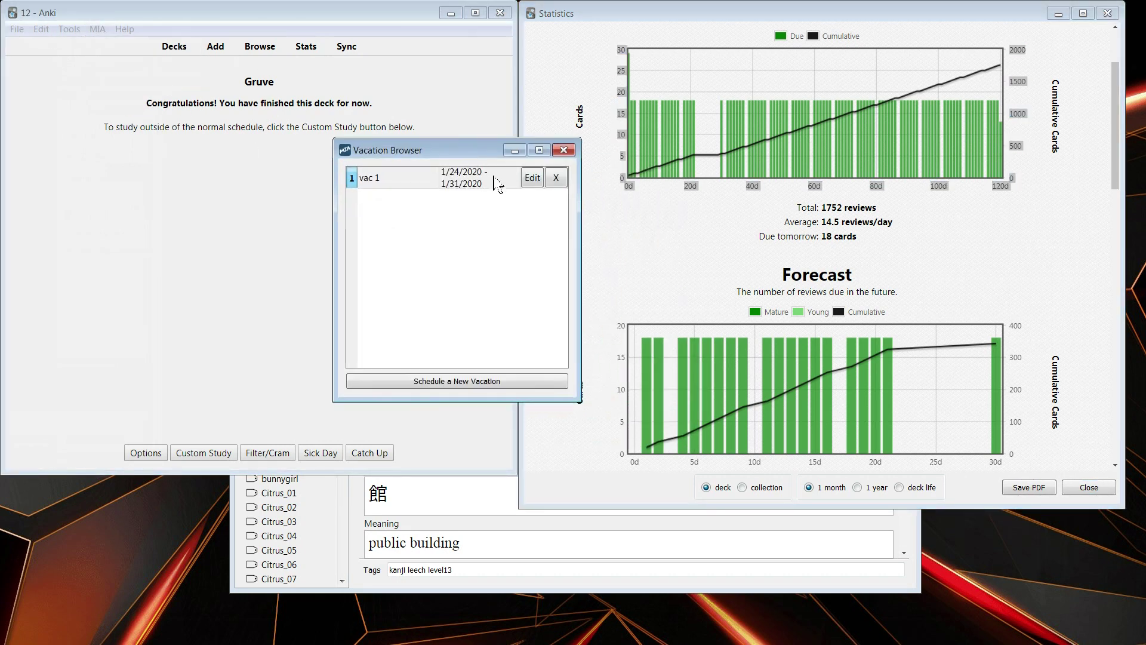
click(533, 178)
click(544, 210)
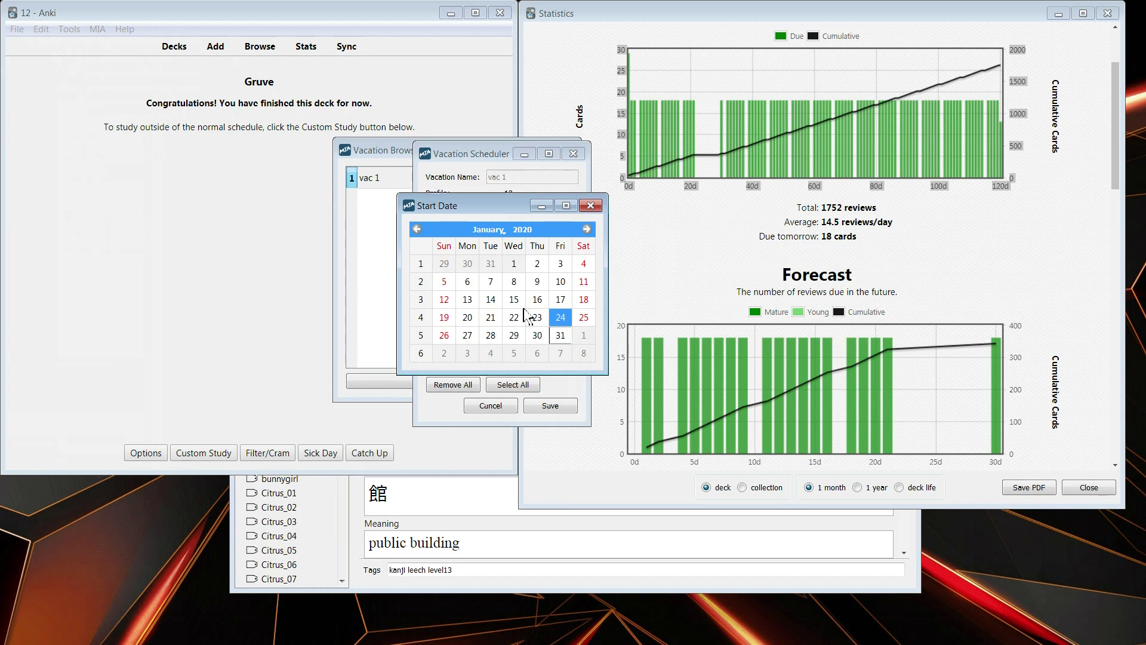
click(590, 205)
Step: Set the end date of vac 1 to 3/18/2020
click(541, 231)
scroll(418, 328, down, 2)
click(420, 372)
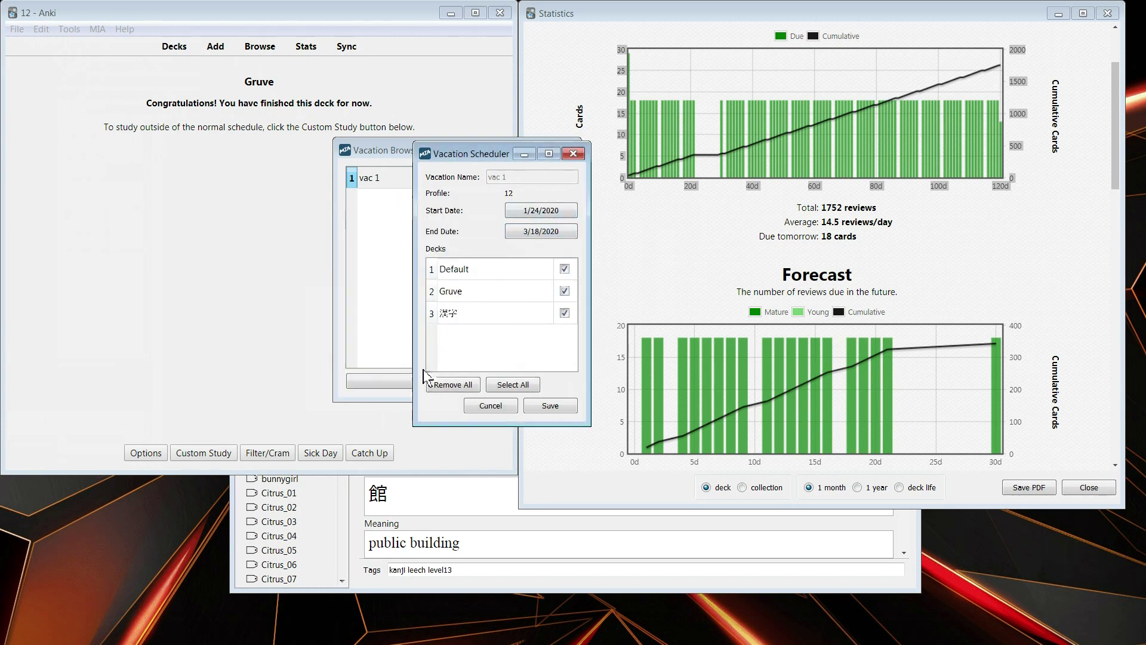
Step: Set the start date of vac 1 to 2/2/2020
click(547, 212)
scroll(461, 307, down, 1)
scroll(470, 307, up, 1)
drag(519, 206, 523, 177)
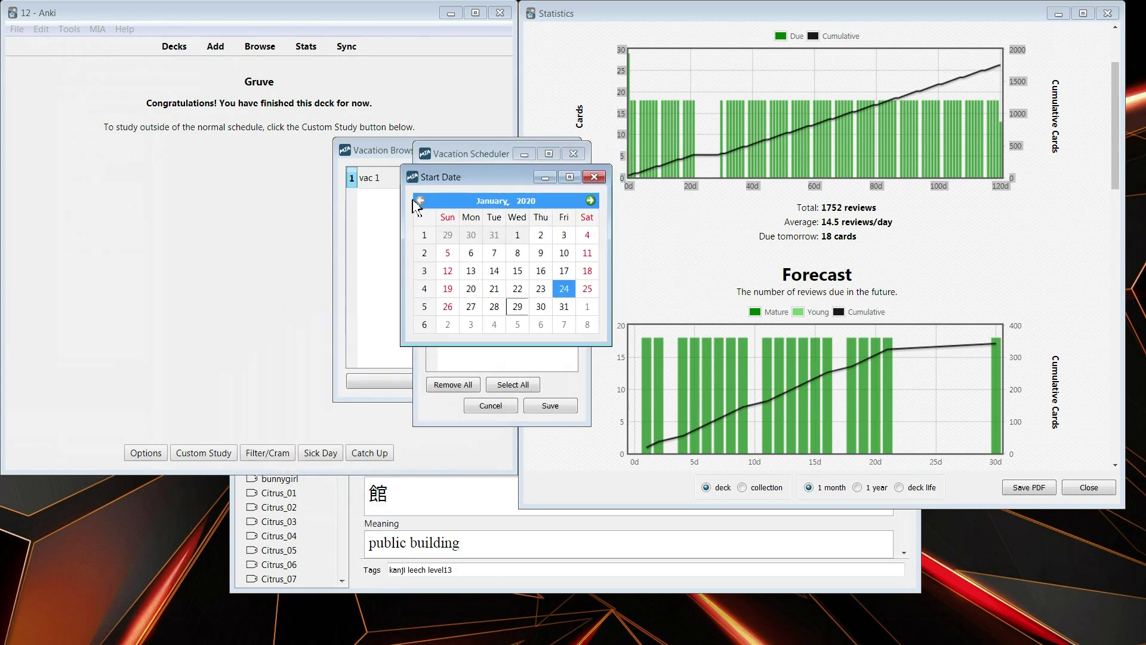
scroll(517, 250, down, 1)
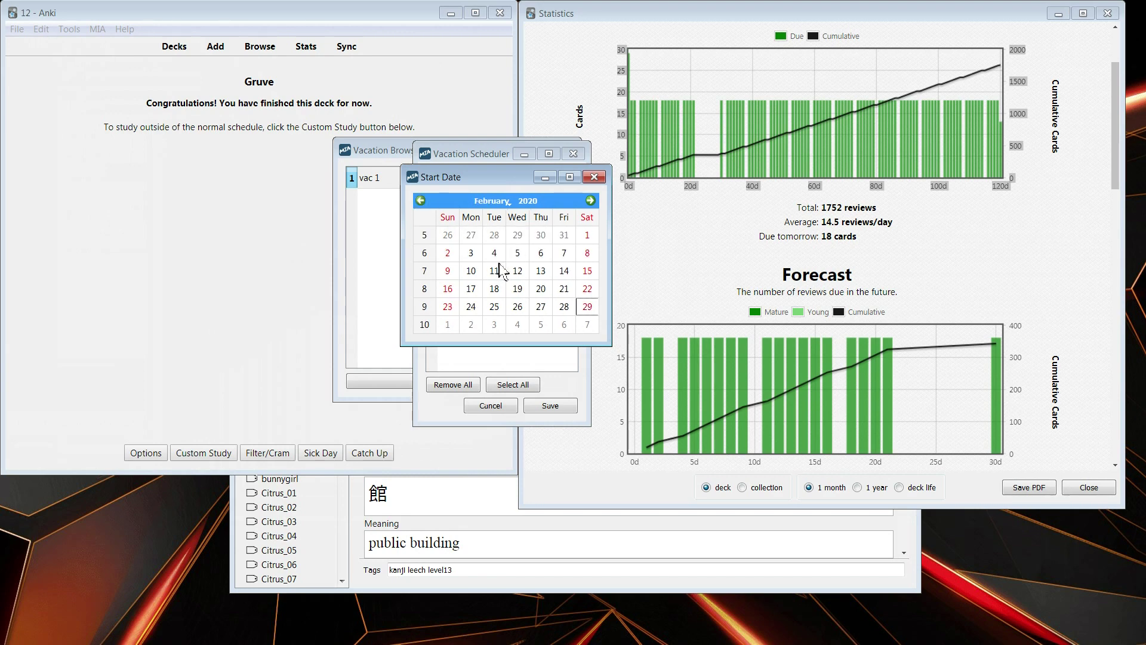
click(452, 256)
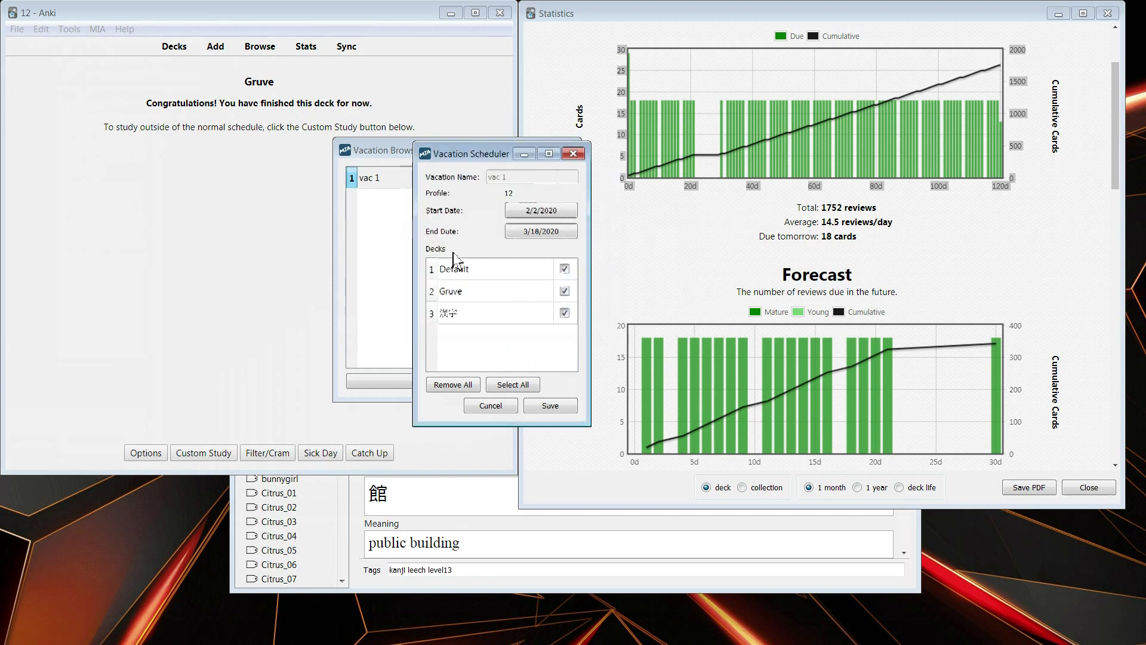
Step: Set the end date of vac 1 to 2/8/2020, save the vacation and close the Vacation Browser
click(553, 233)
scroll(434, 325, up, 1)
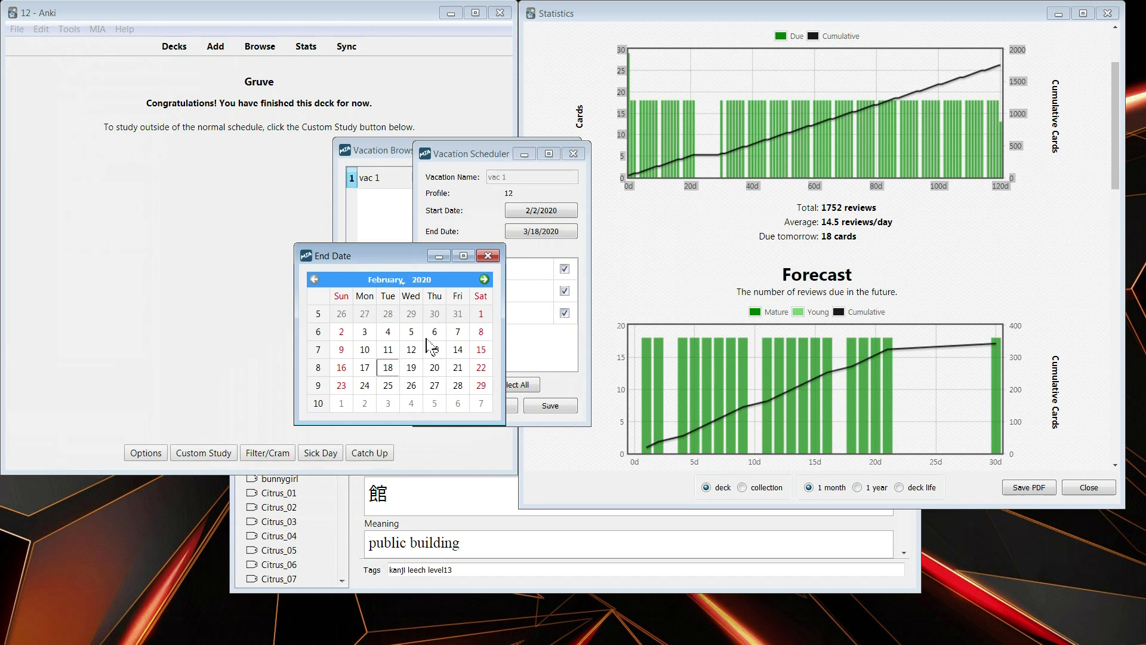
click(481, 332)
click(550, 406)
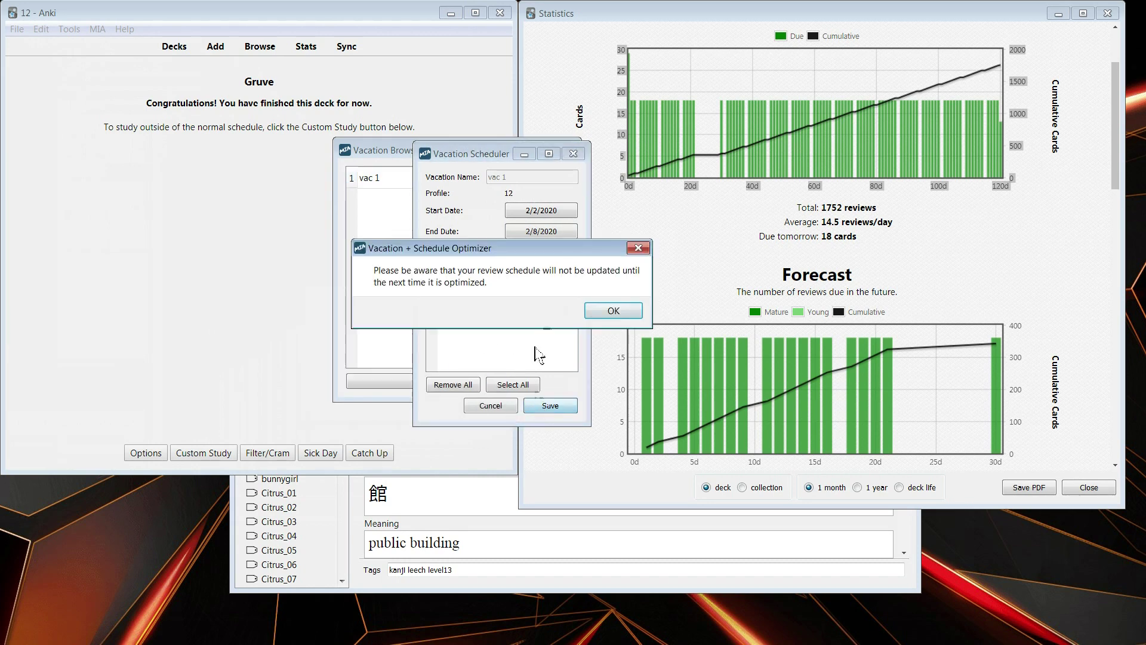
click(605, 314)
click(564, 151)
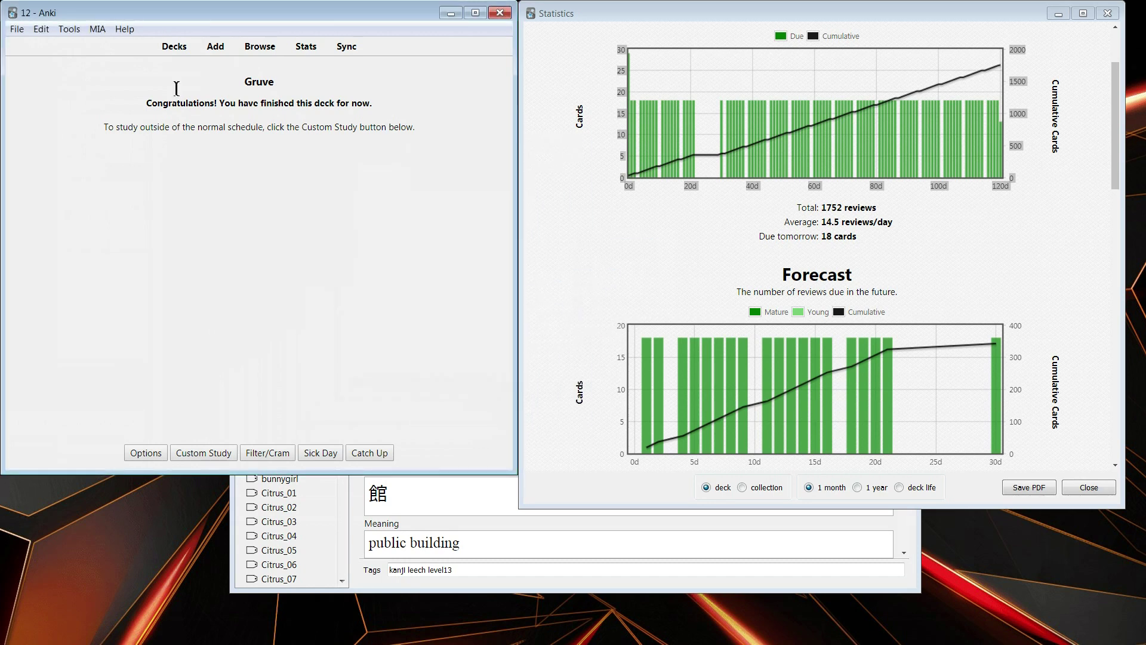
Step: Optimize the review schedule and refresh the 1-month statistics to examine the Long Term Schedule and Forecast charts
click(98, 29)
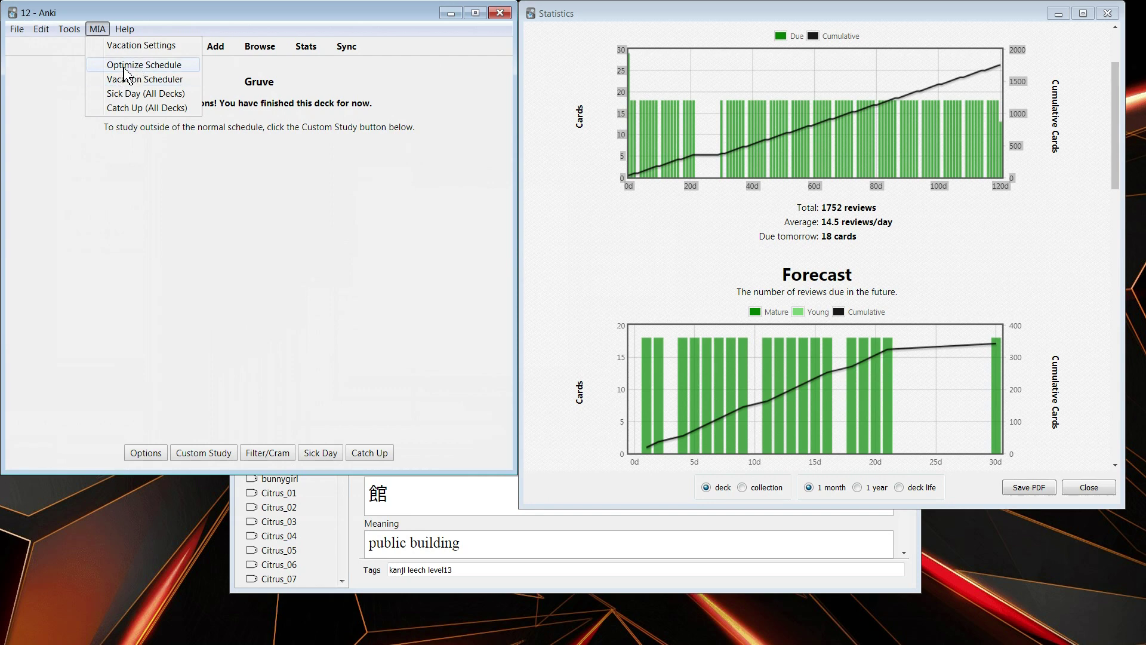
click(124, 66)
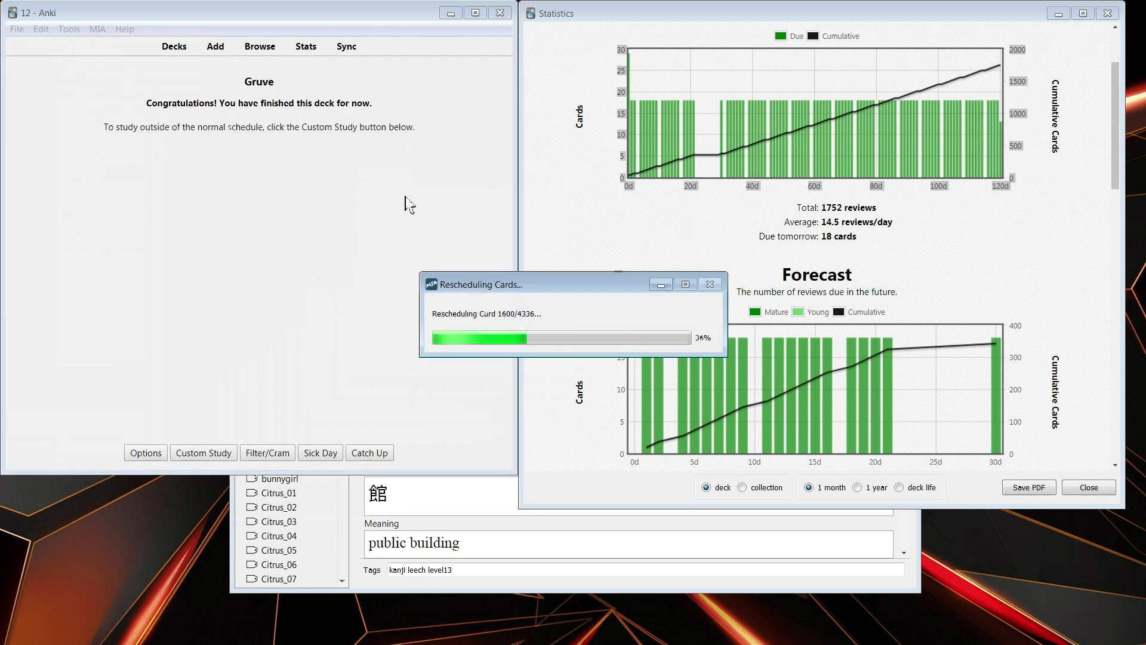
click(810, 487)
scroll(827, 253, down, 2)
scroll(811, 307, down, 1)
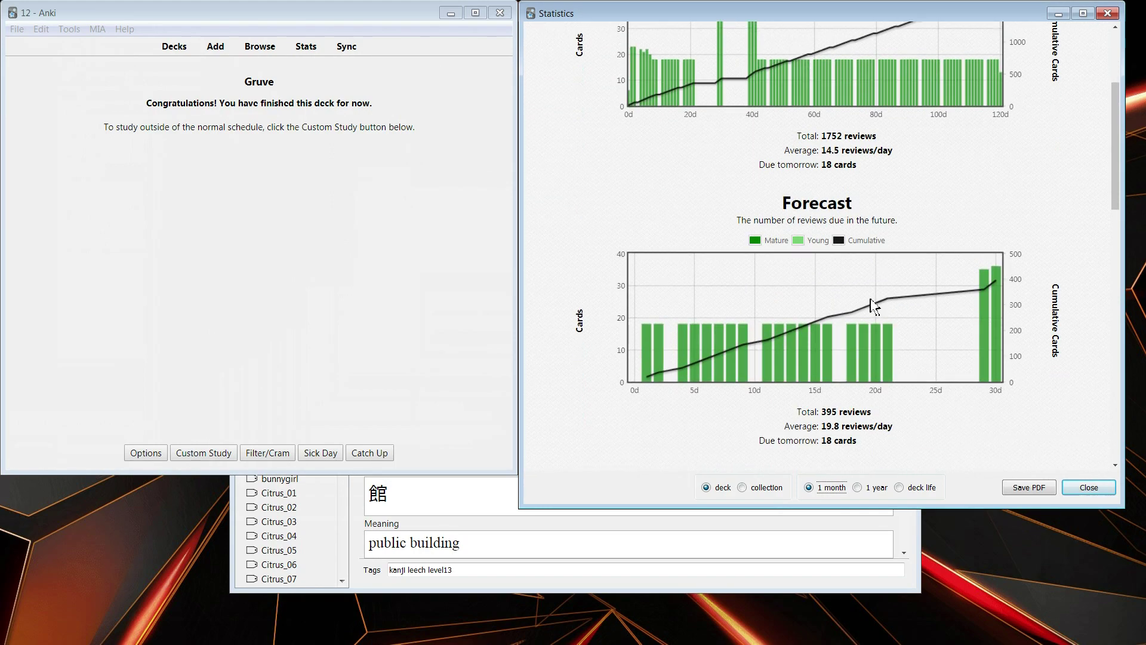
scroll(803, 293, up, 2)
scroll(895, 316, down, 1)
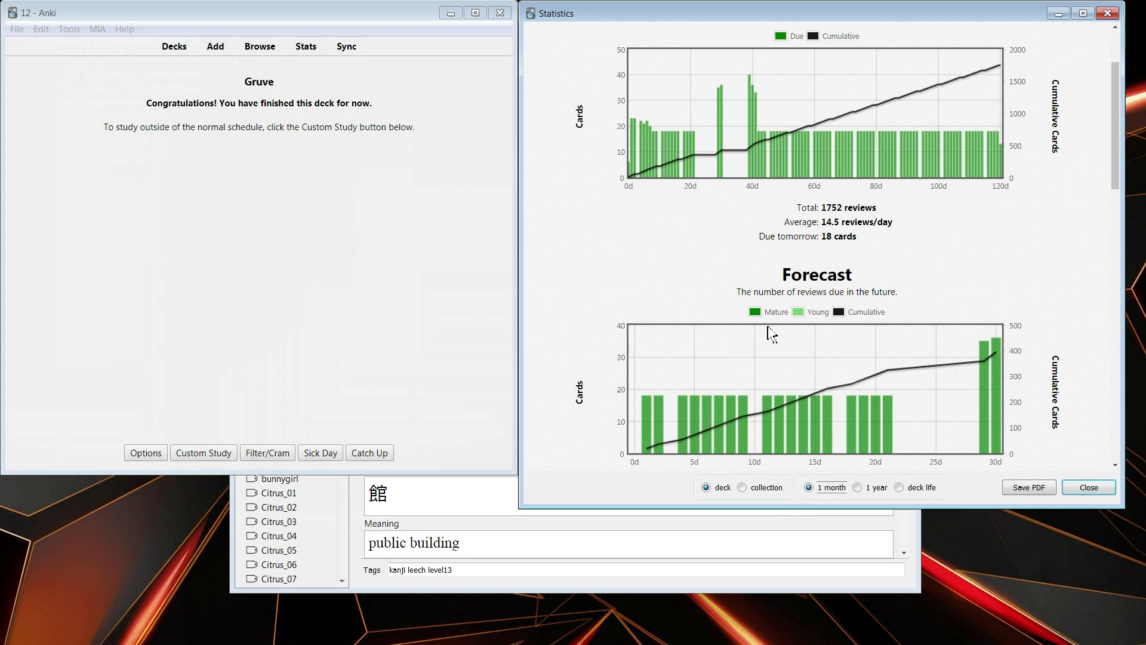
Step: Review the dates of vac 1 in the Vacation Browser beside the statistics charts, and close the browser
click(98, 29)
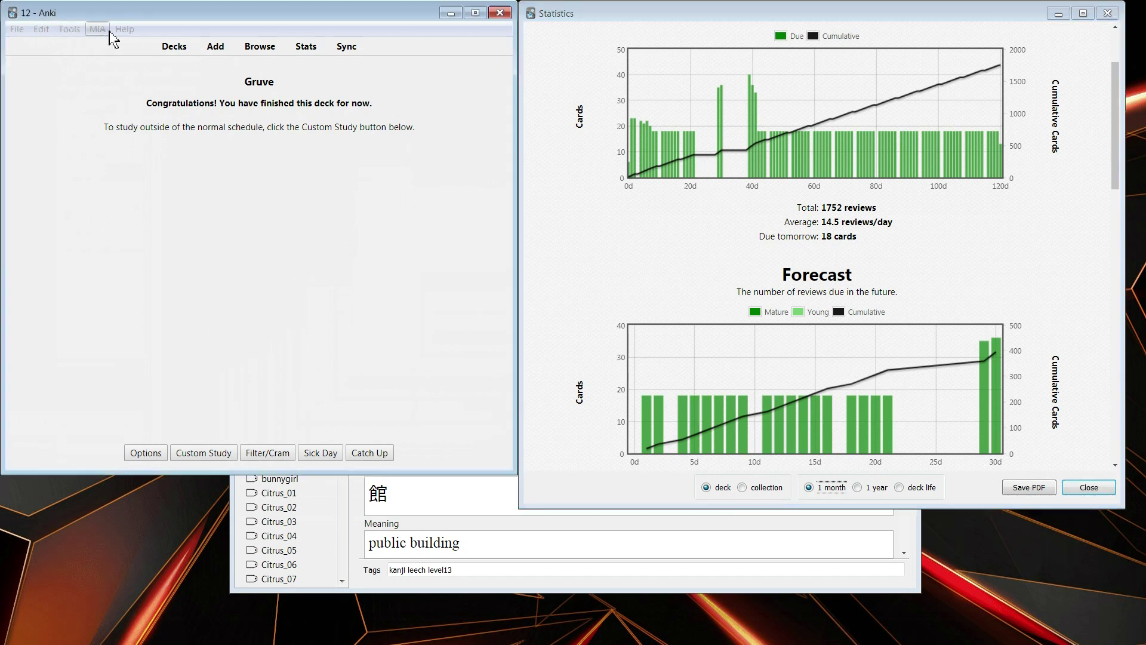
click(144, 79)
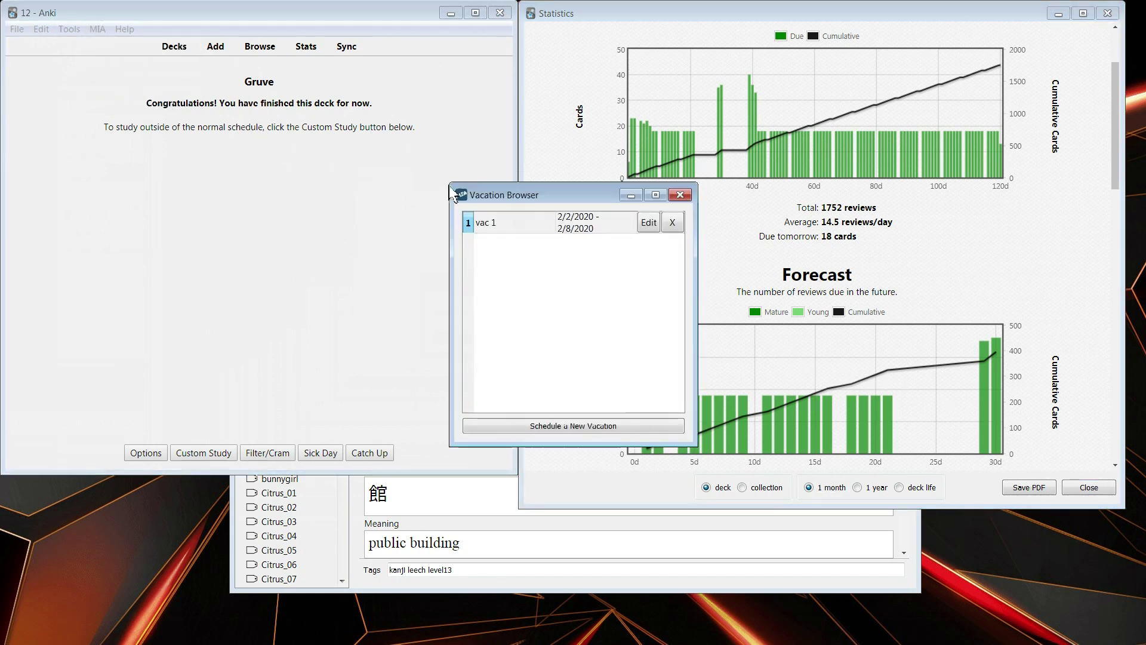
drag(583, 199, 409, 190)
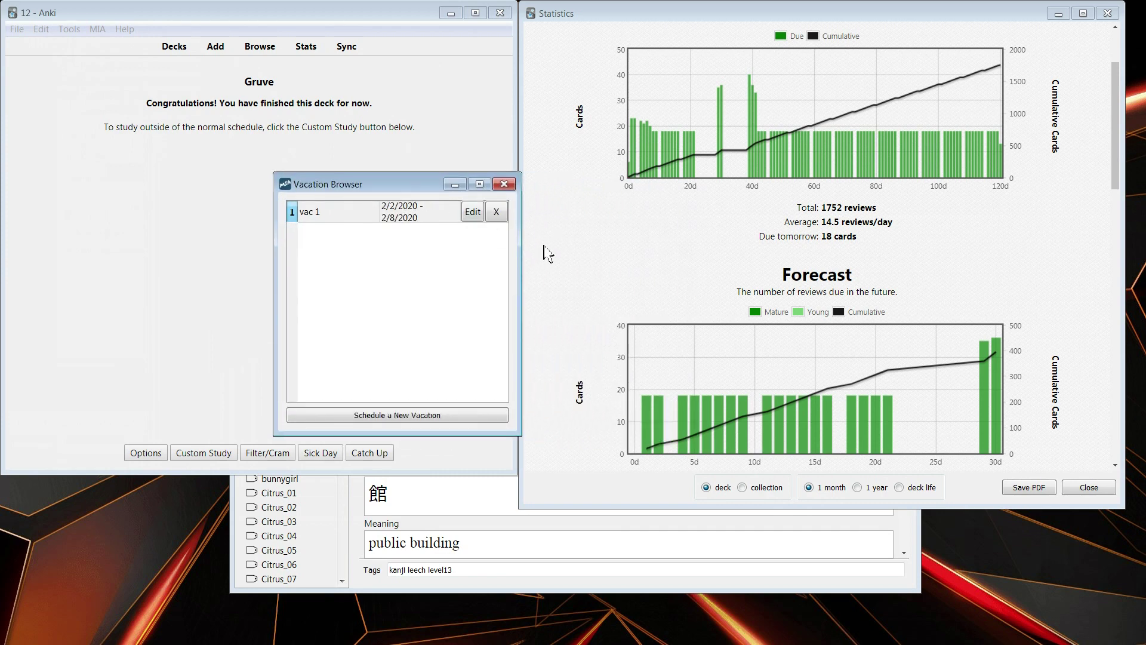
click(505, 186)
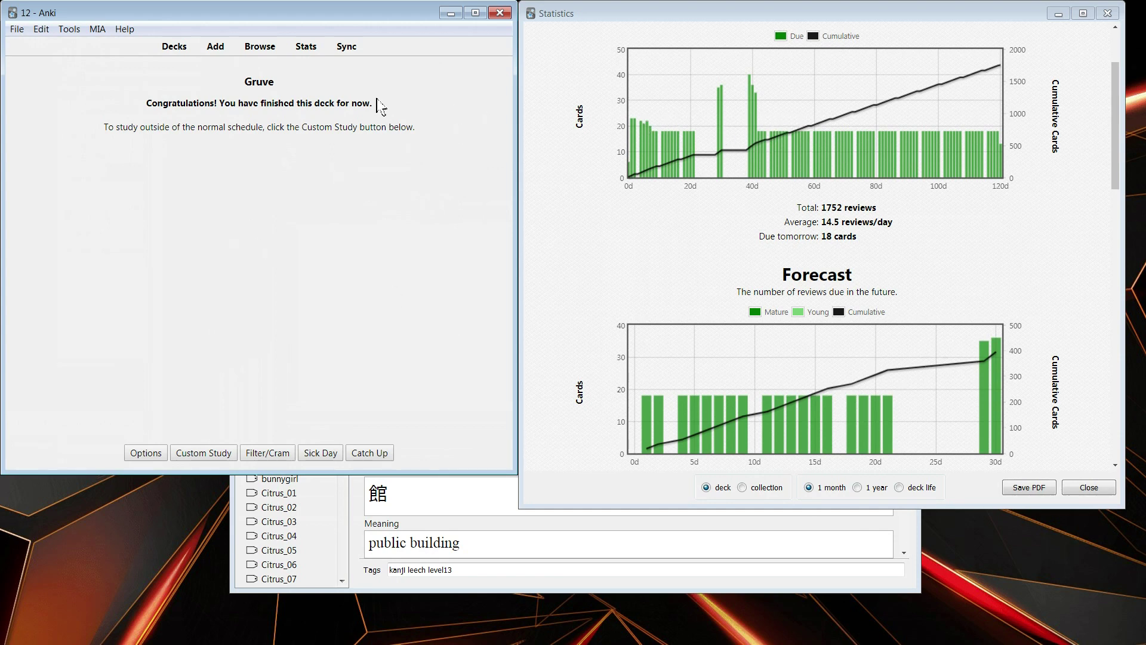
Step: Run Catch Up for all decks
click(97, 29)
click(161, 110)
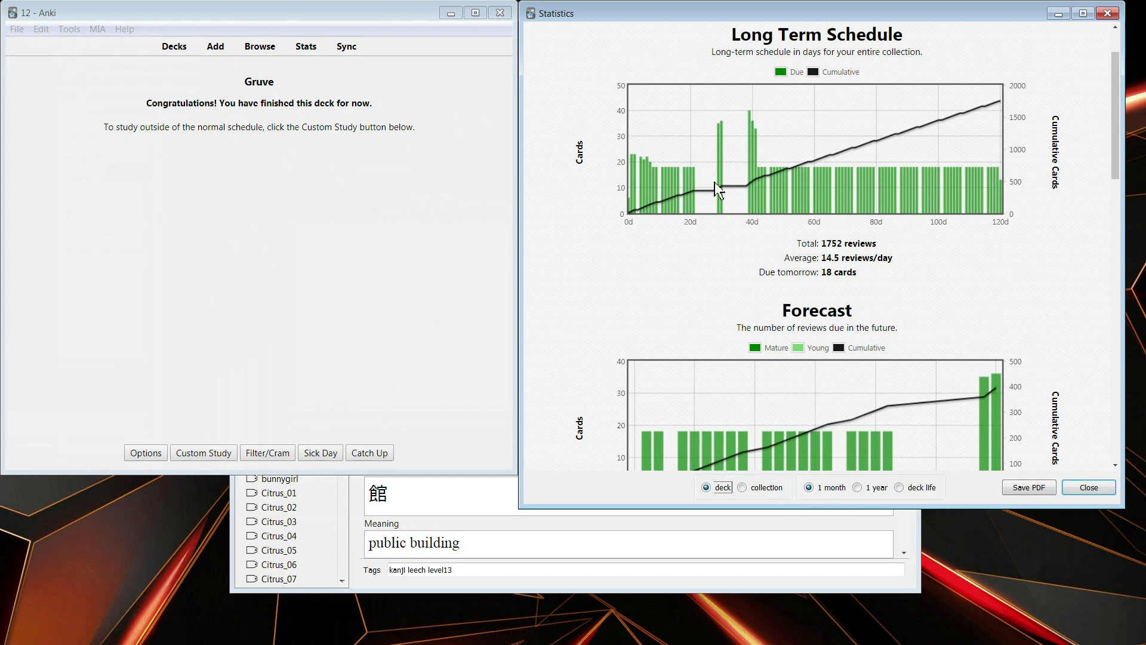
Step: Review the daily review count balancing options in Vacation Settings and close the dialog without changes
click(97, 29)
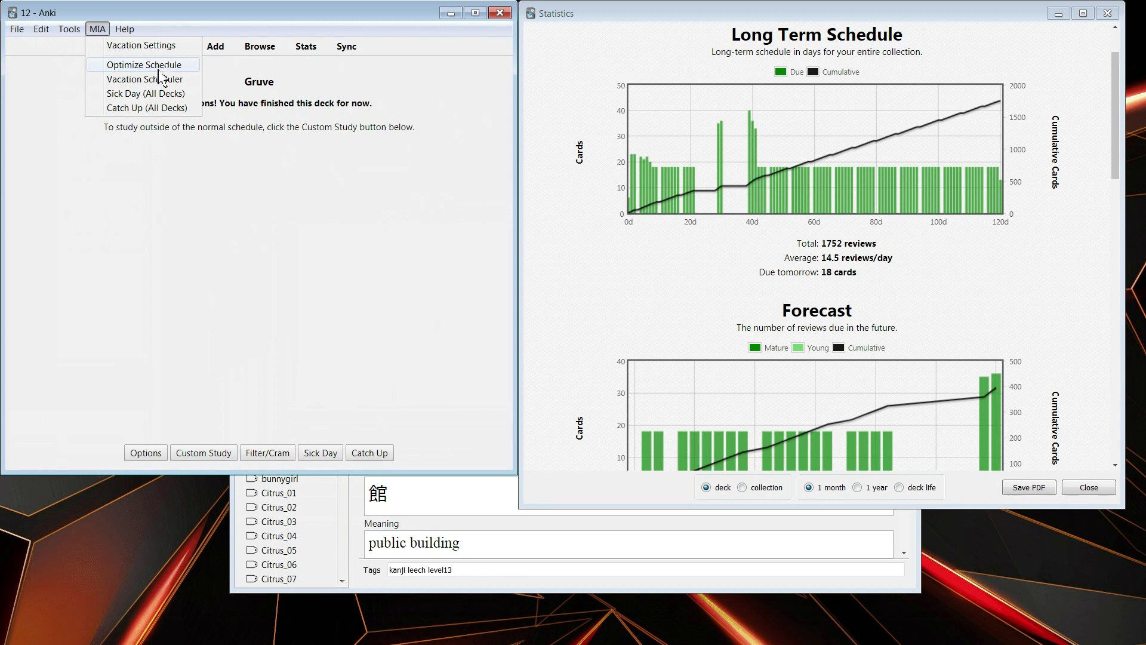
click(162, 46)
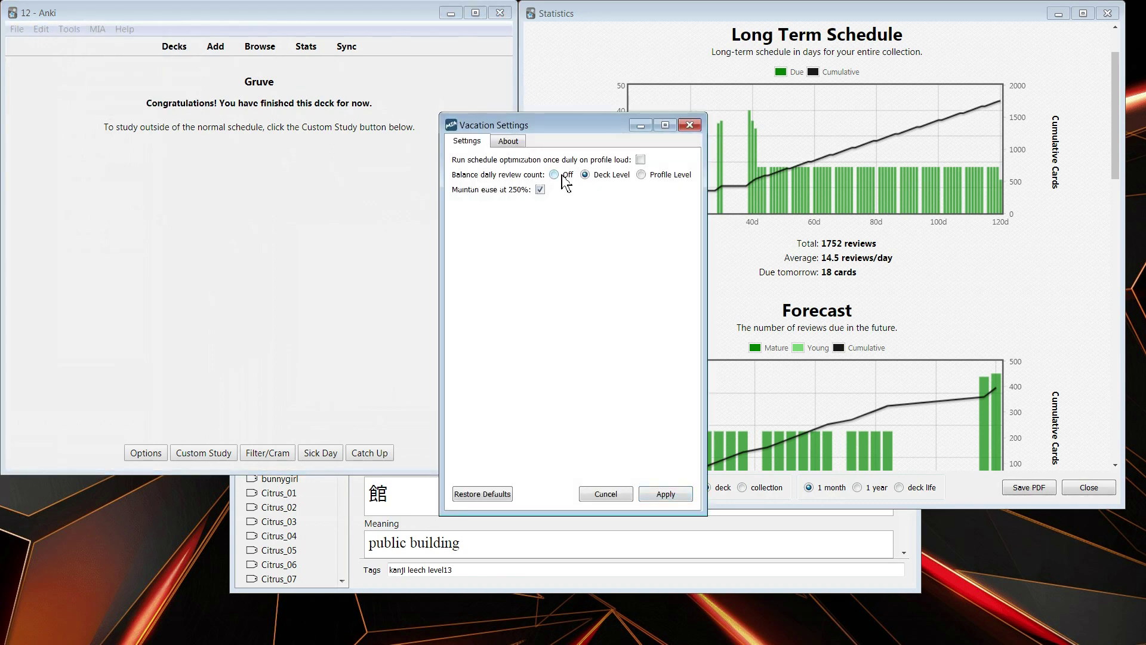
click(691, 125)
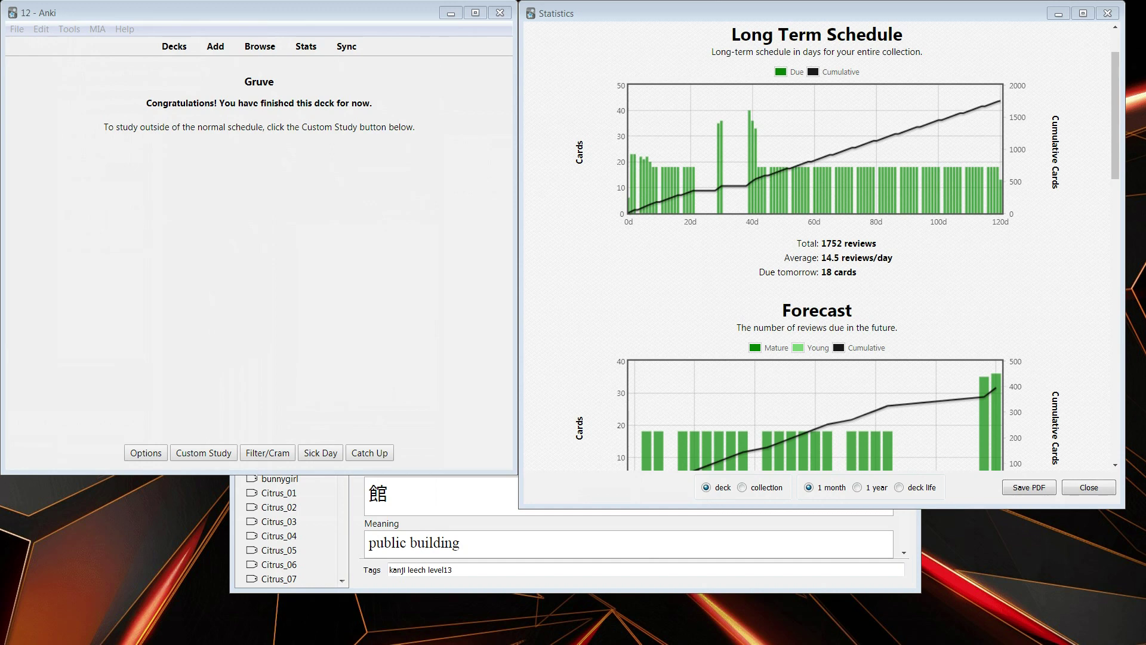
Step: Run Optimize Schedule on the collection again
click(97, 28)
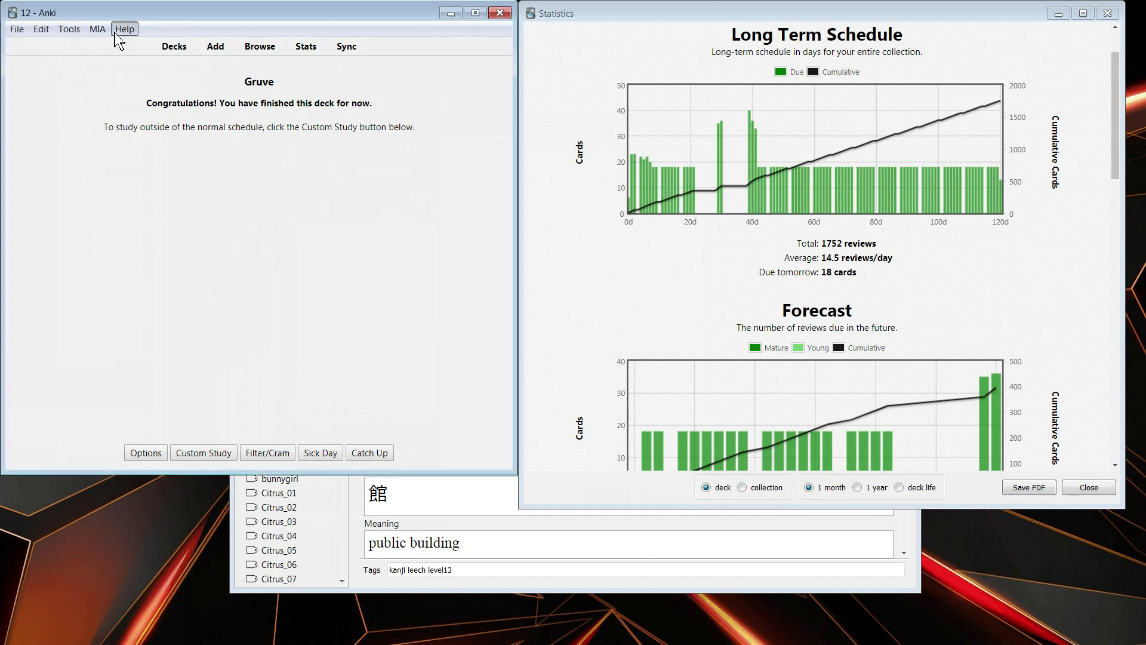
click(147, 65)
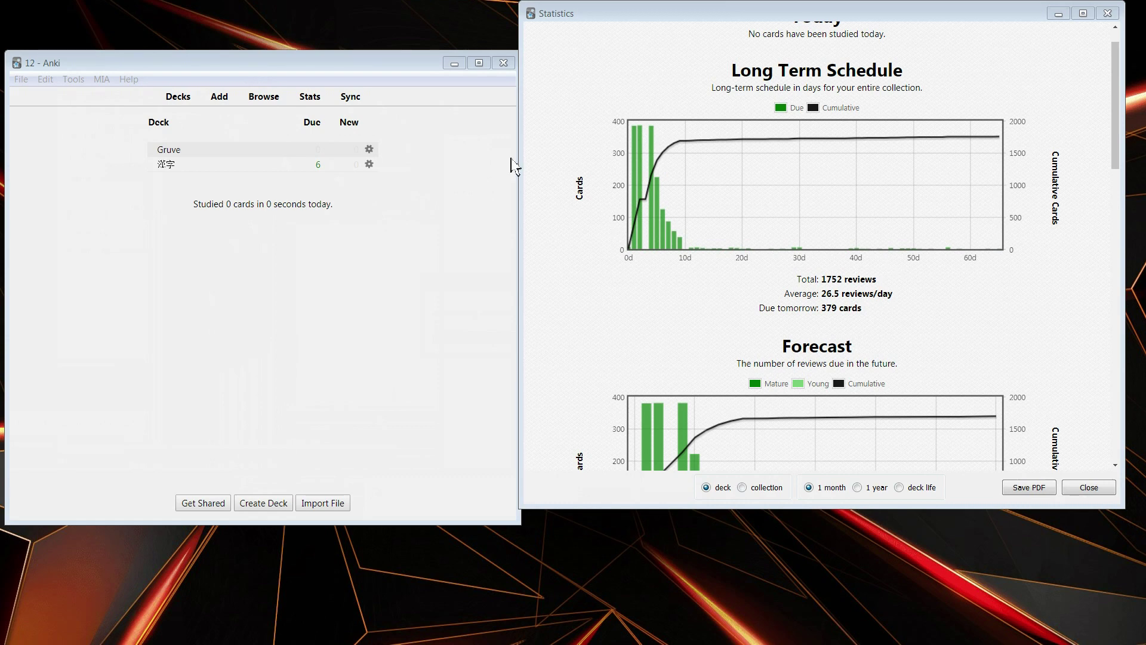
Step: Move the main Anki window out of view and close the Statistics window
drag(312, 72, 896, 54)
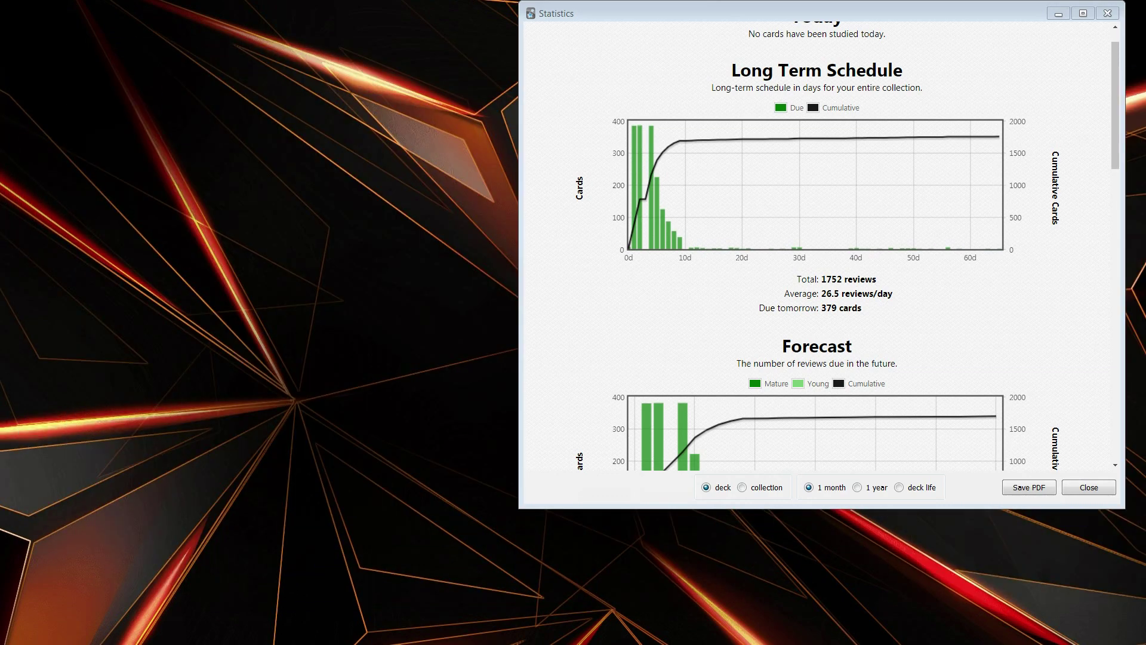
click(1108, 13)
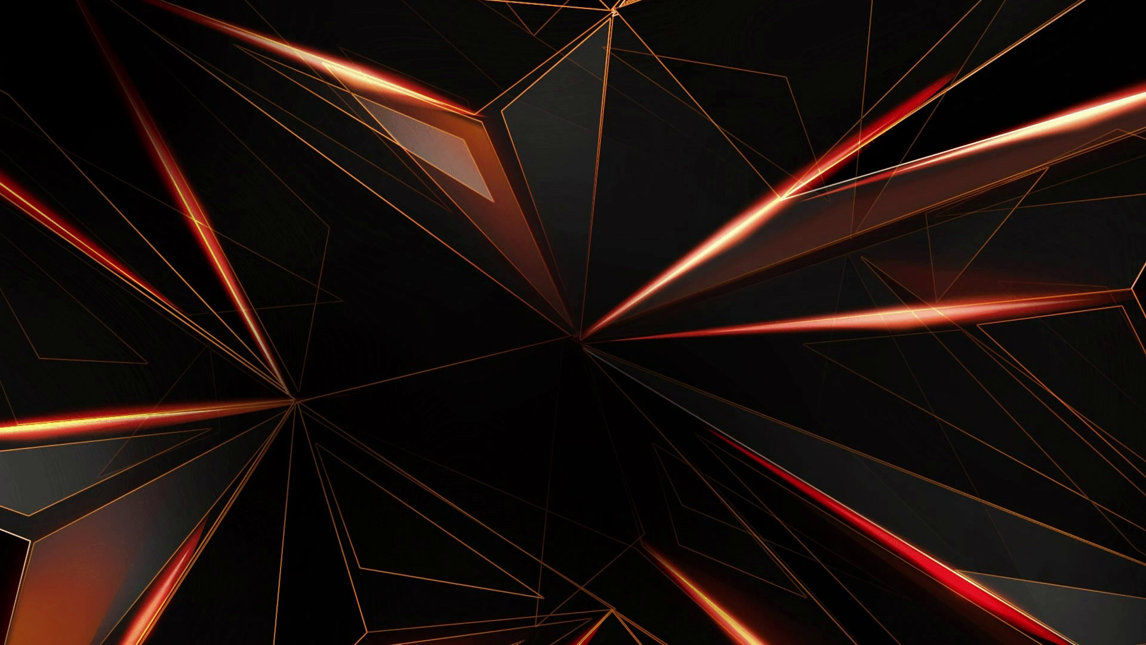
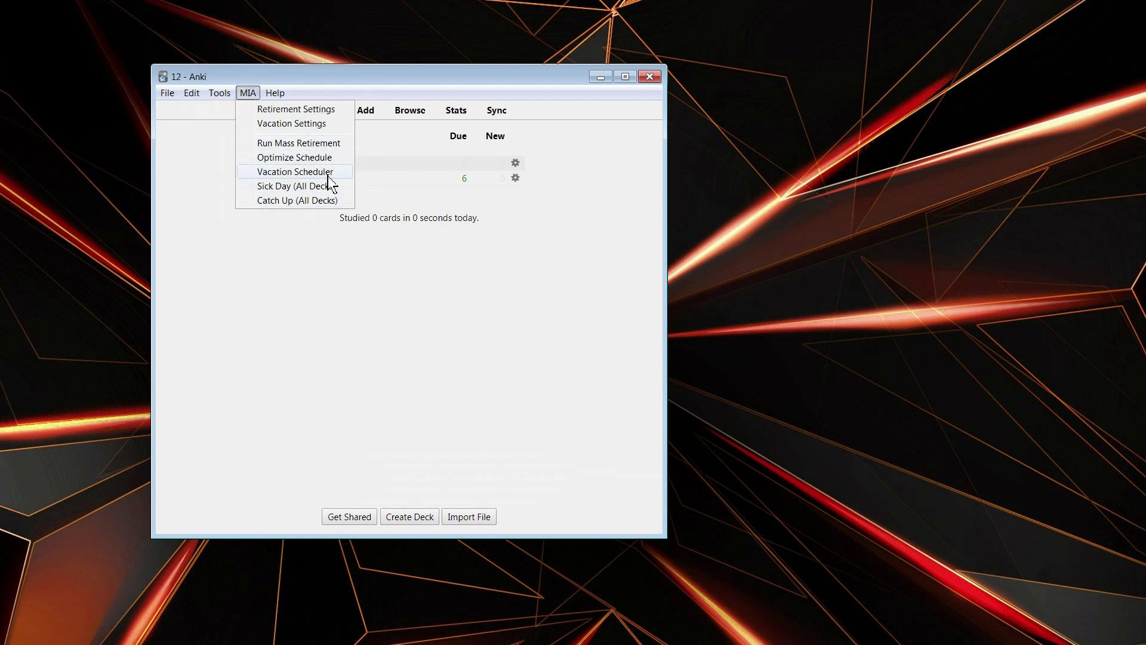
click(296, 110)
click(379, 385)
Step: In Vacation Settings, enable running schedule optimization once daily on profile load and apply the change
click(219, 94)
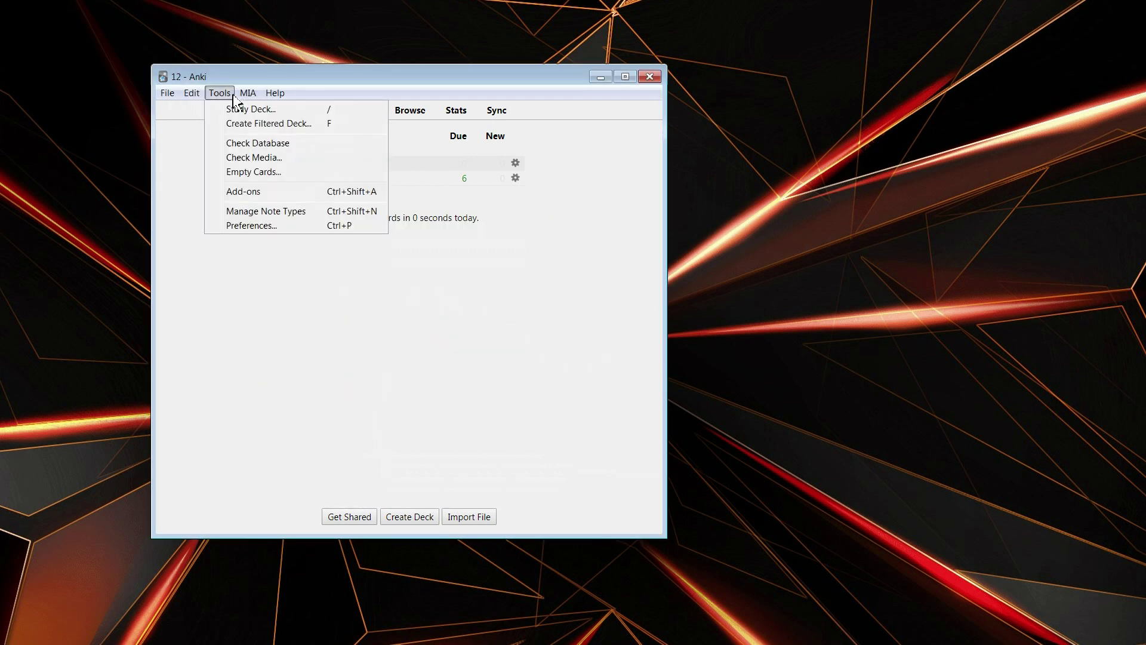
mouse_move(247, 93)
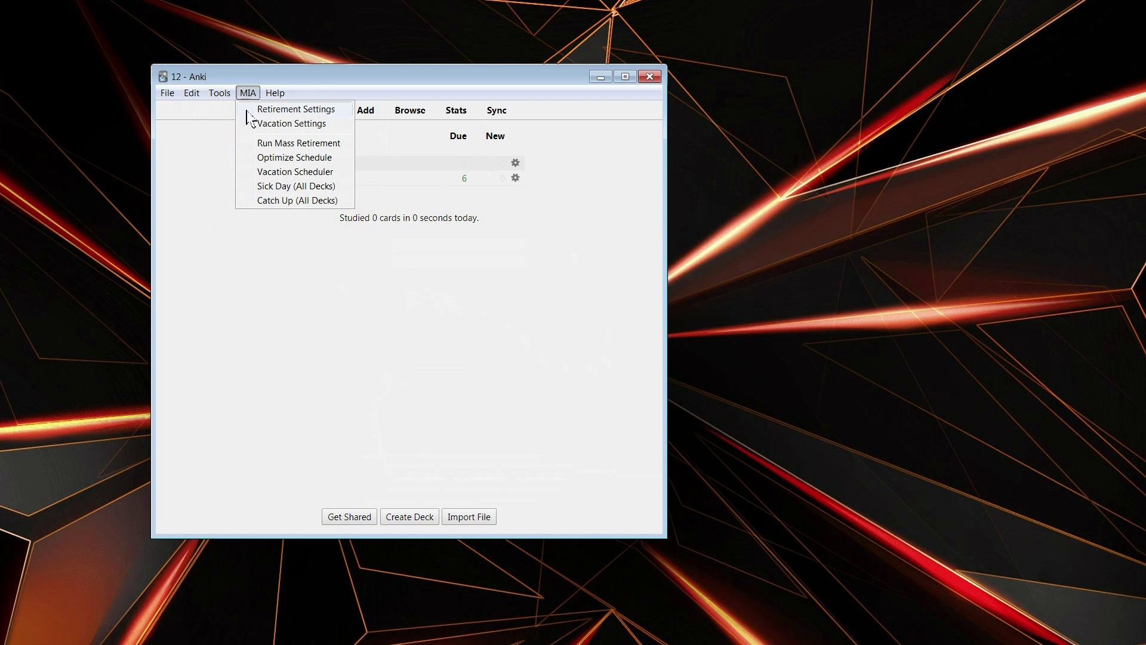
click(293, 125)
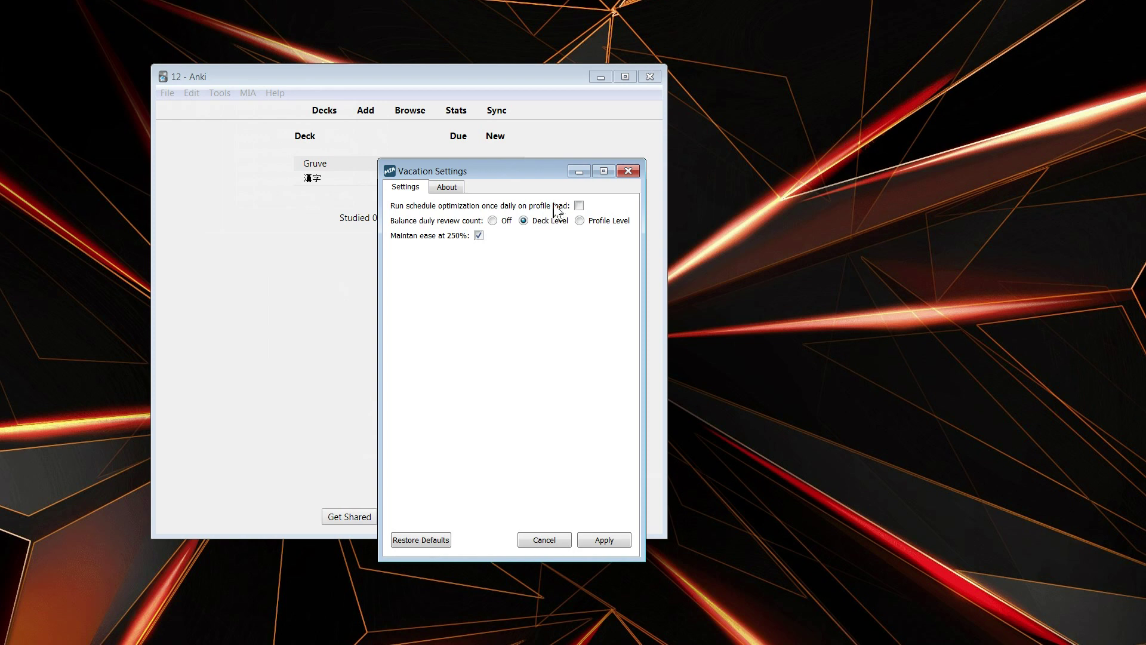
click(579, 205)
click(597, 539)
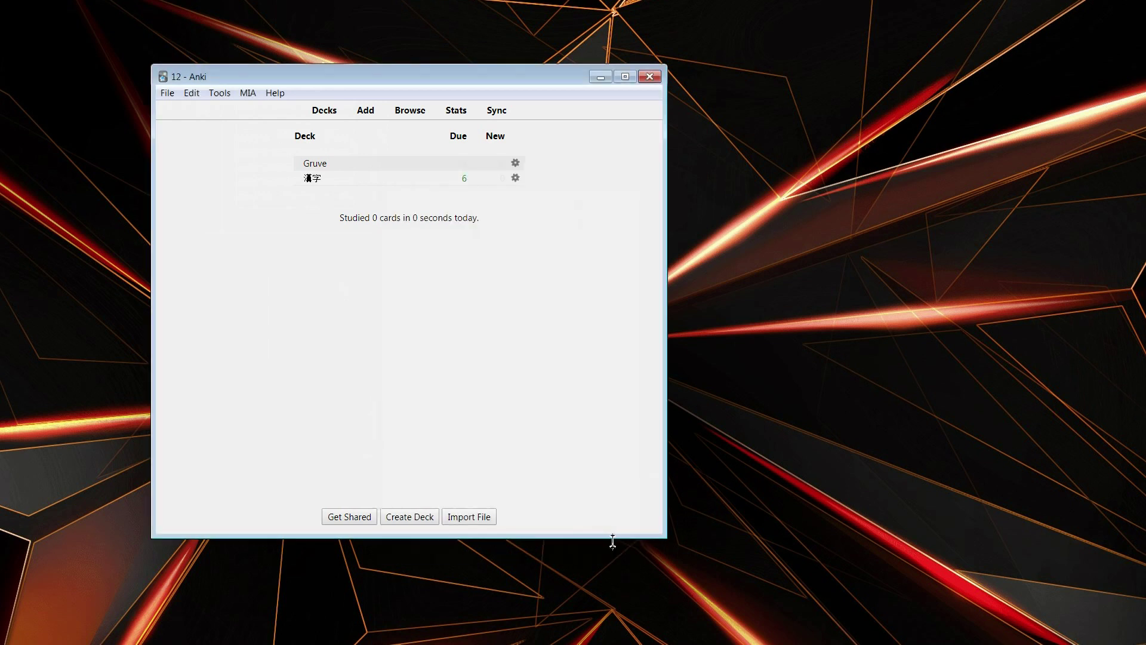
click(166, 93)
mouse_move(247, 92)
click(331, 80)
click(167, 93)
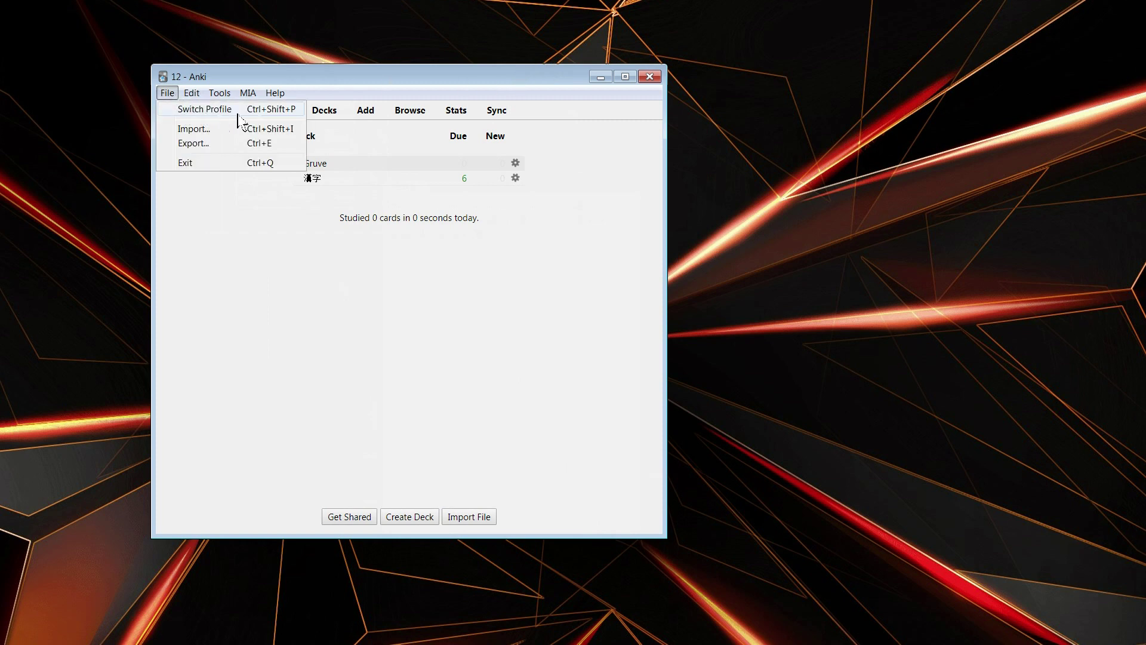
Step: Restart Anki to trigger the automatic schedule optimization and card retirement on profile load, and dismiss the MIA Card Retirement report
click(650, 82)
click(650, 77)
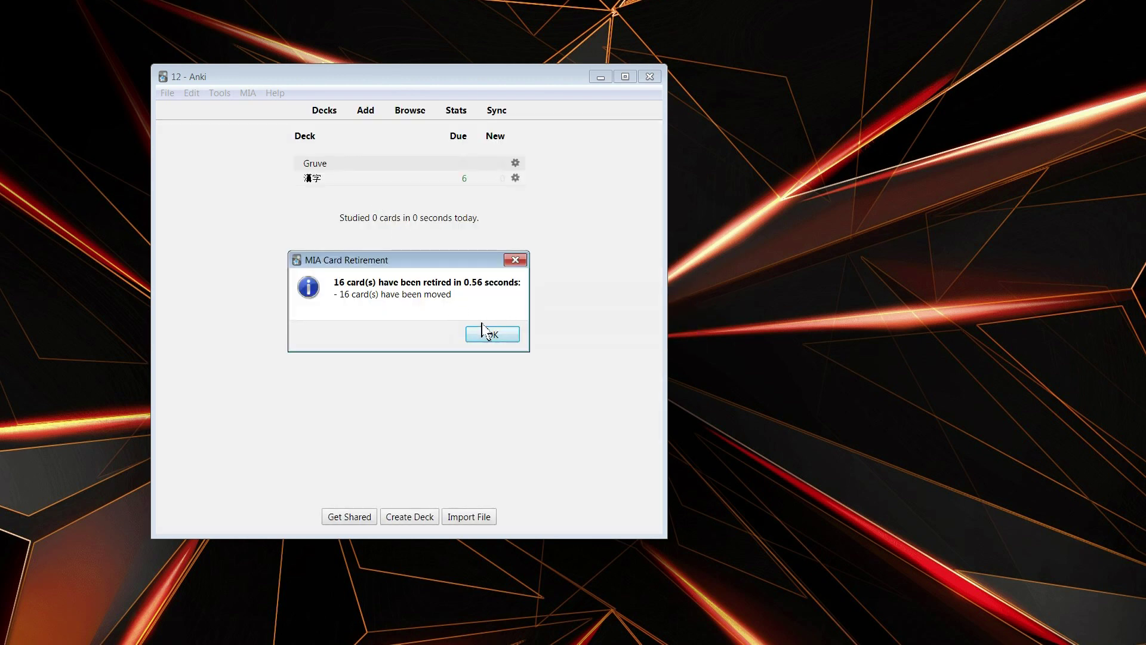
click(488, 335)
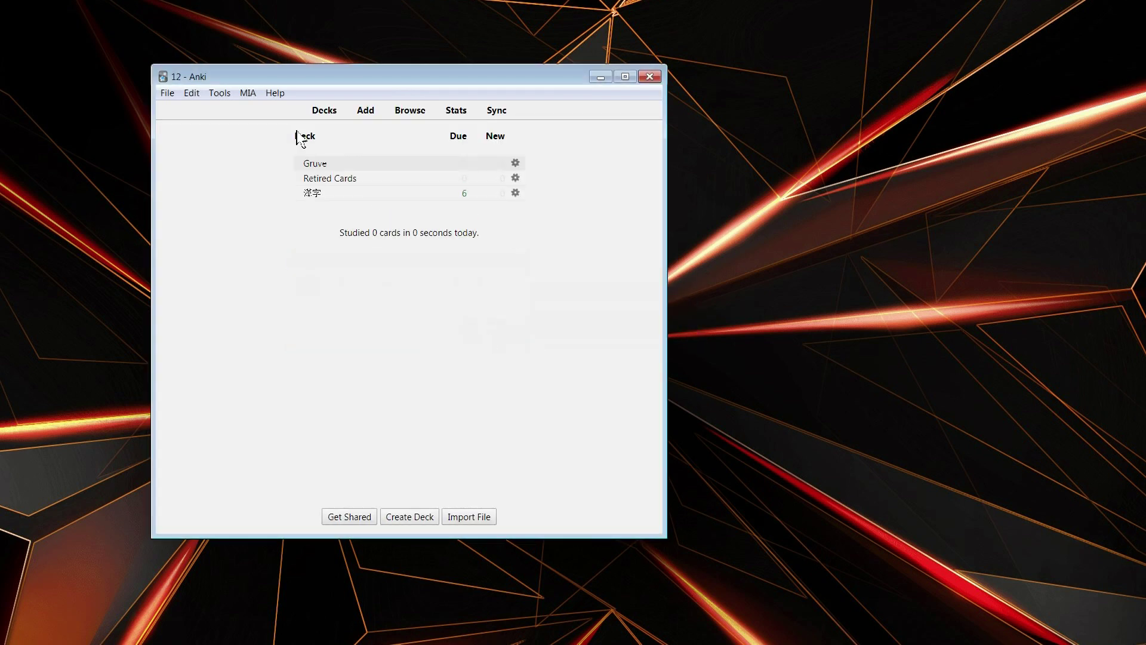
Step: Undo the schedule optimization and retirement that ran on profile load
click(191, 93)
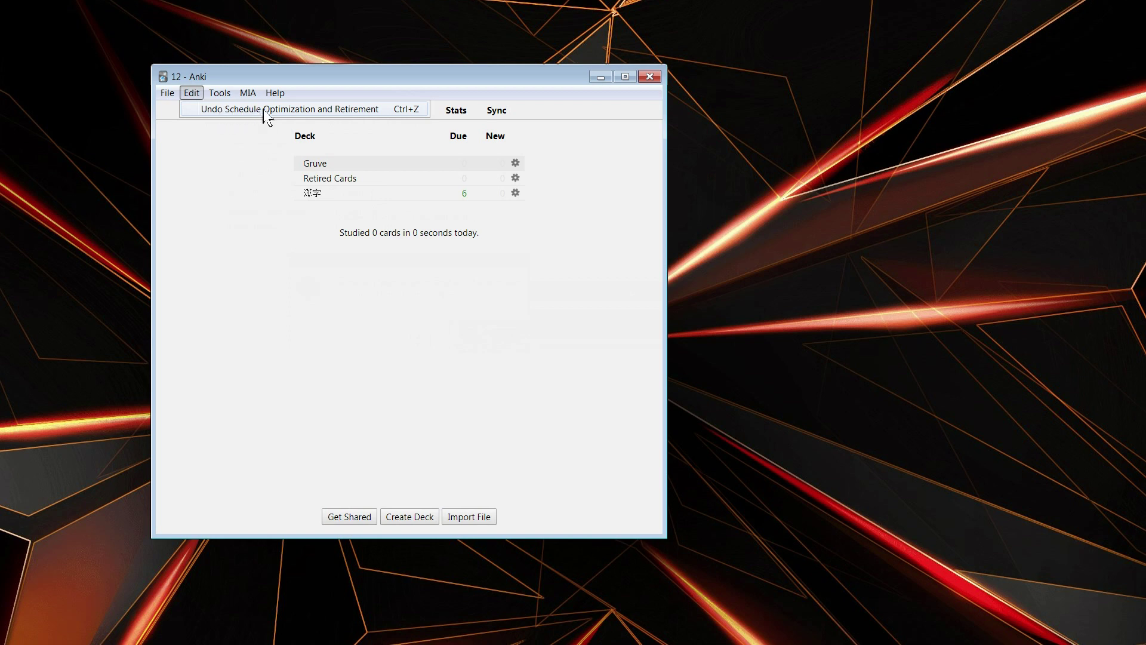
click(323, 113)
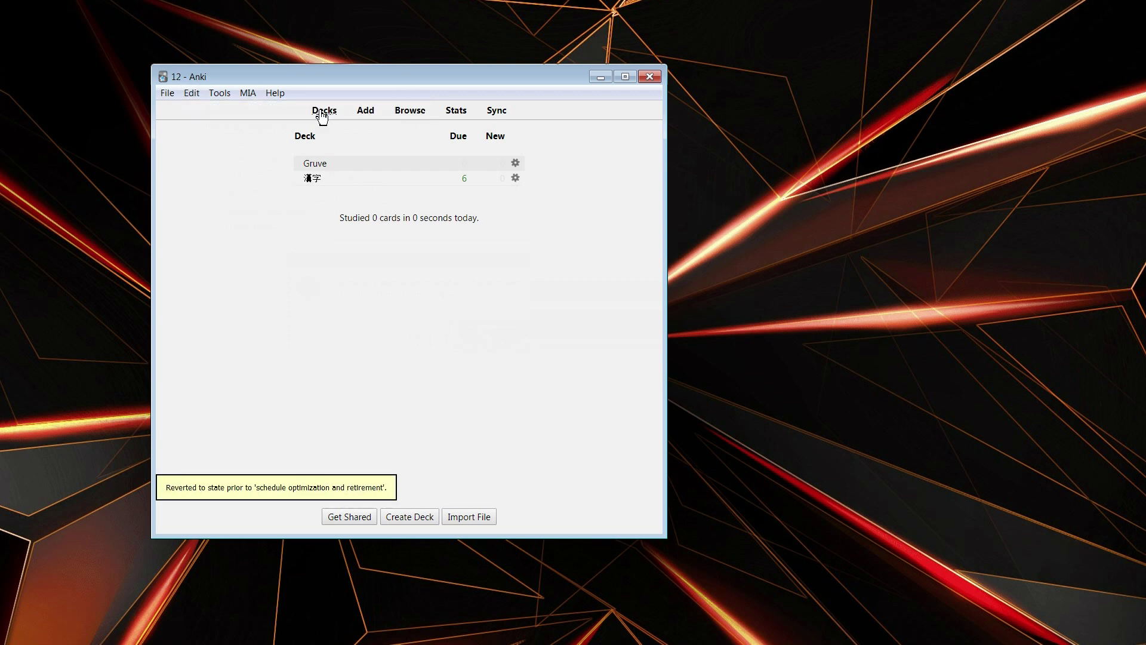
click(248, 93)
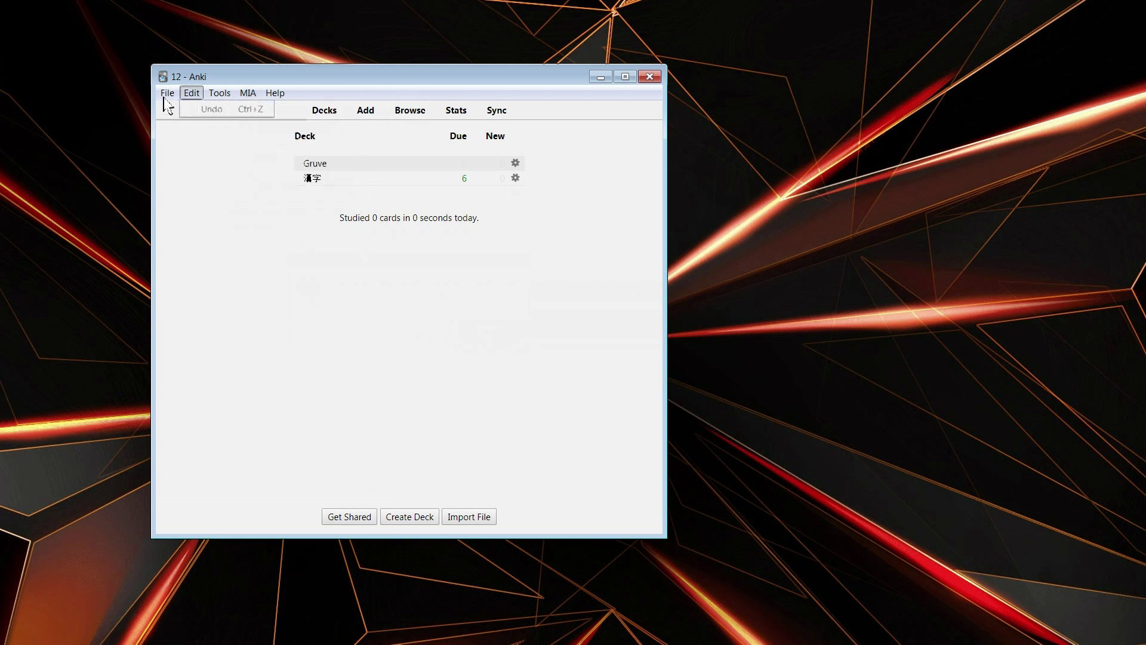
mouse_move(227, 101)
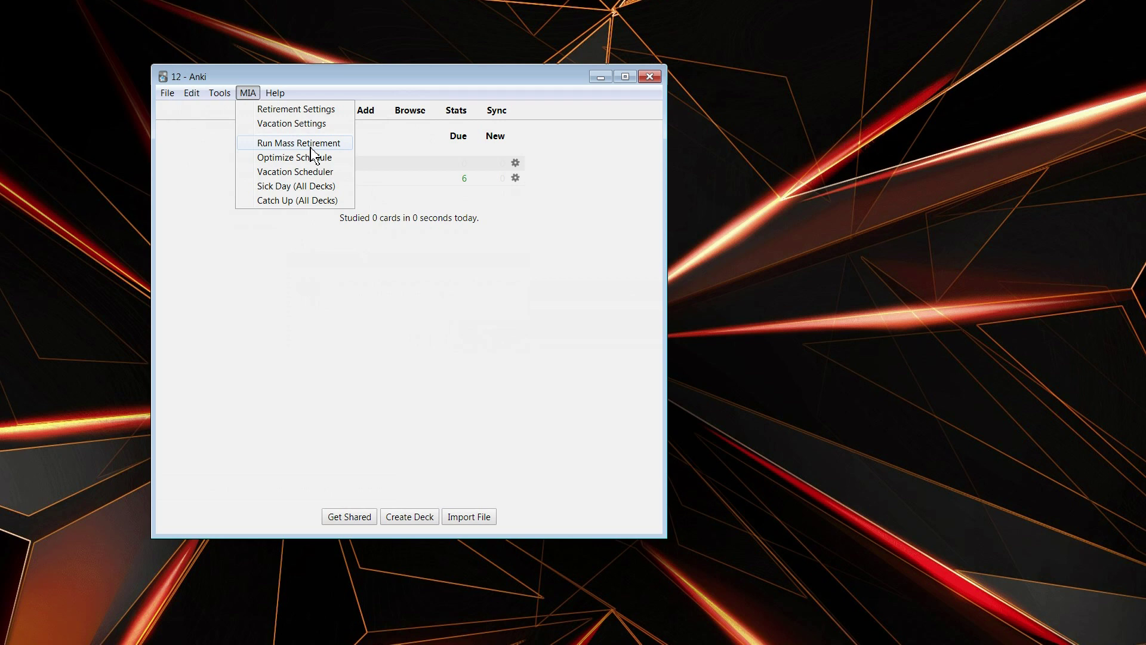
click(248, 93)
click(220, 93)
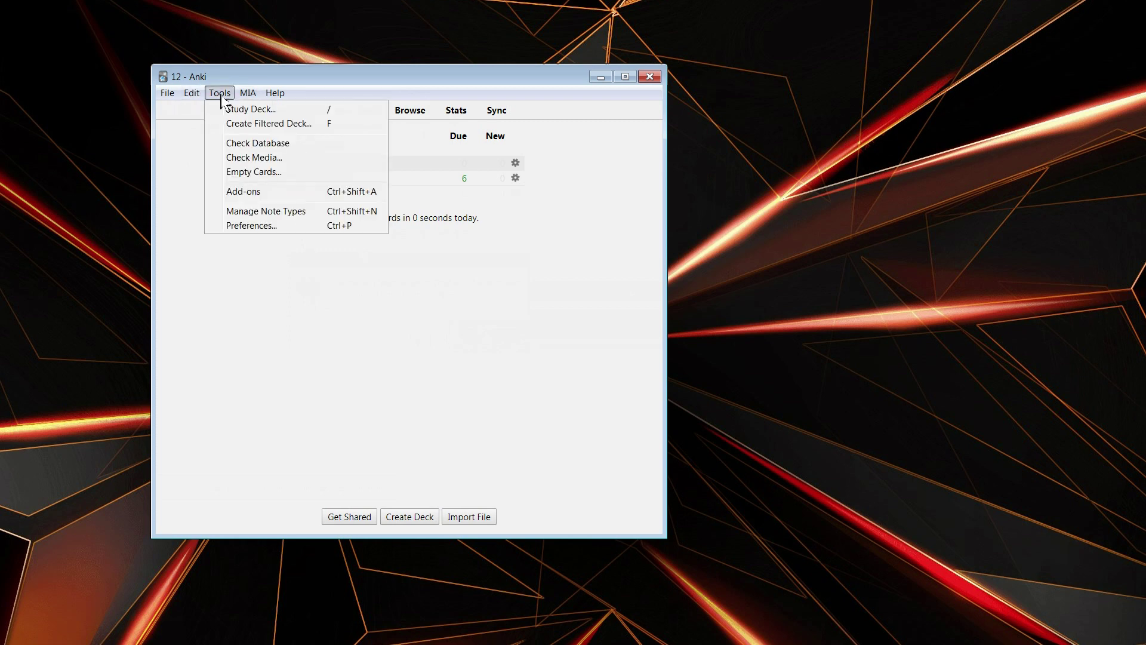
mouse_move(191, 95)
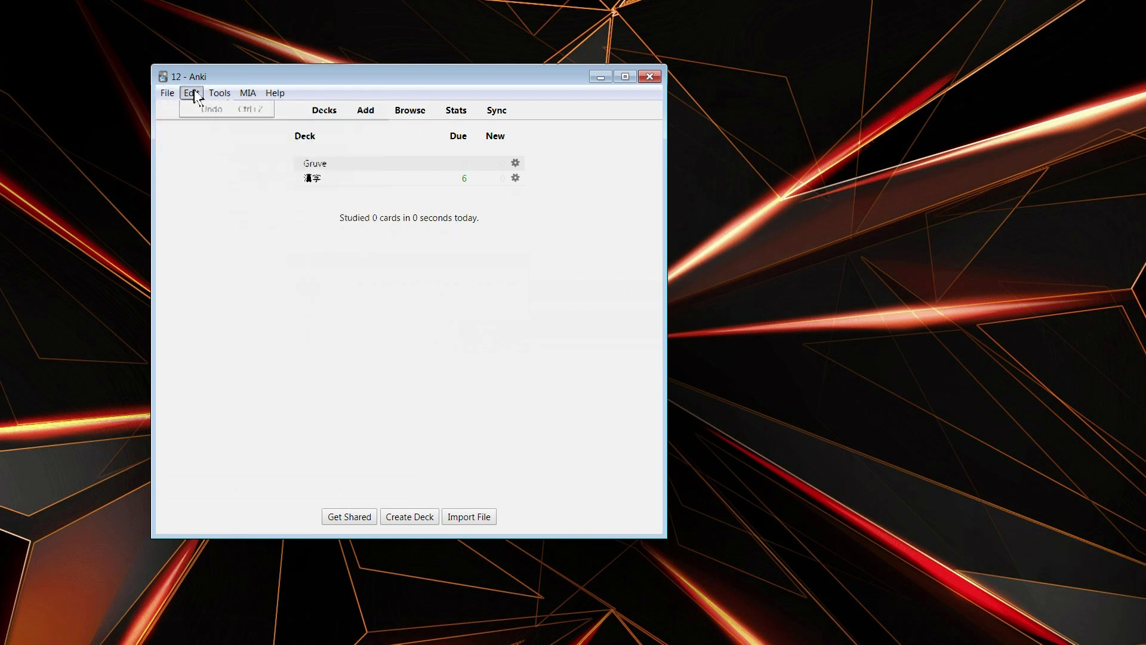
mouse_move(243, 96)
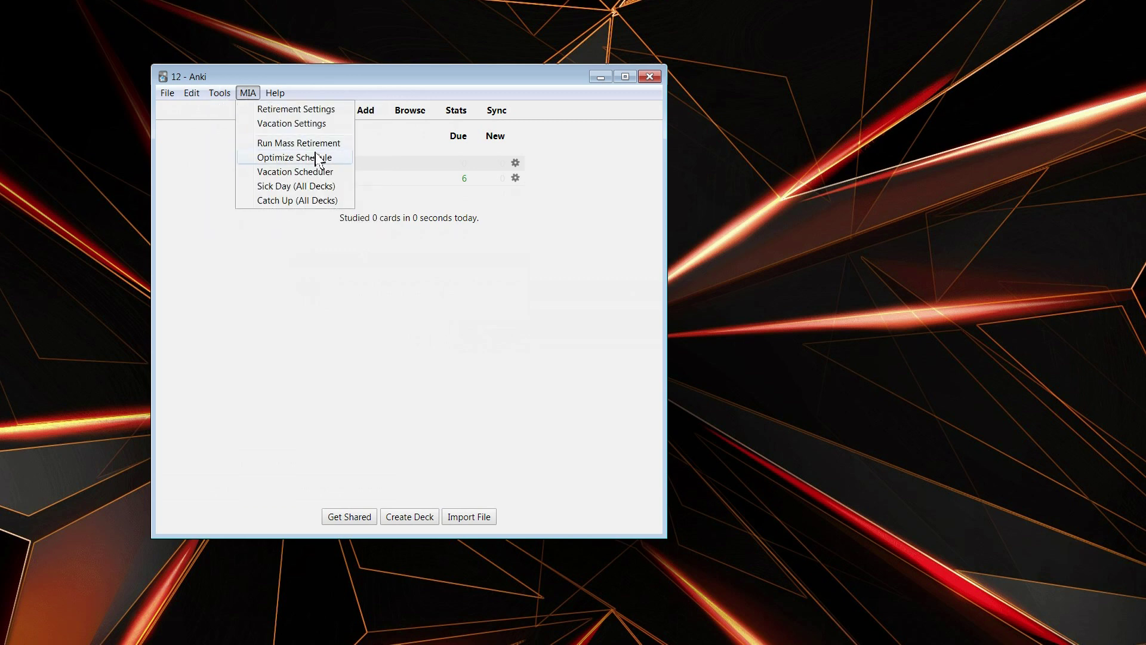
click(427, 194)
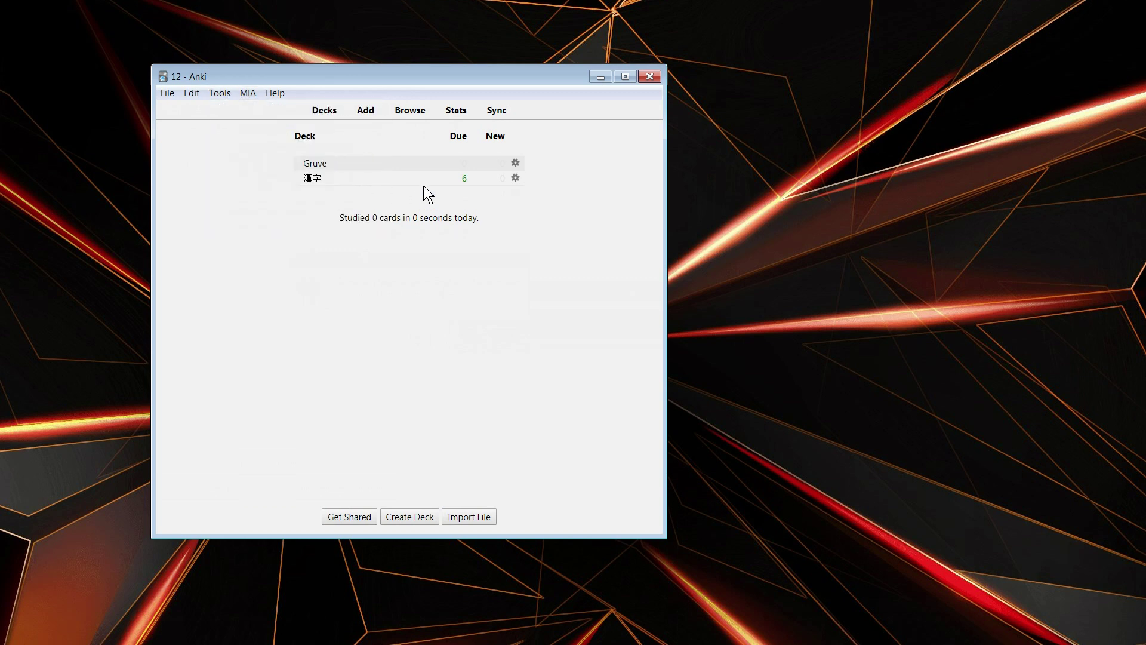
Step: Study one card in the 漢字 deck and return to the deck list
click(310, 182)
click(484, 197)
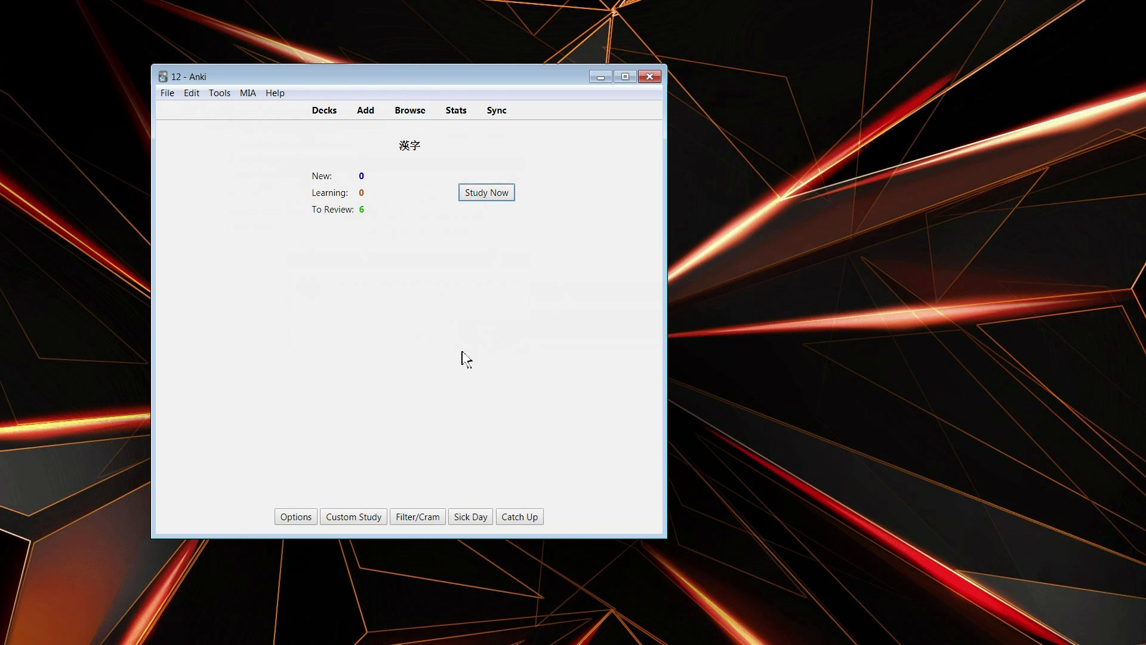
click(416, 514)
click(417, 517)
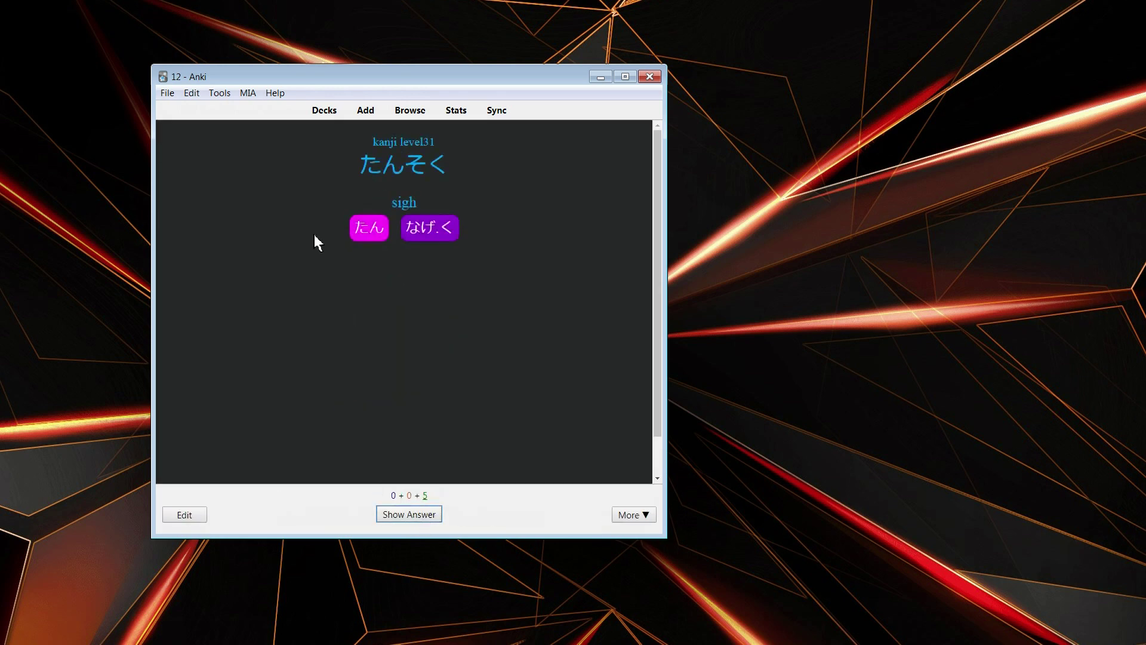
click(324, 112)
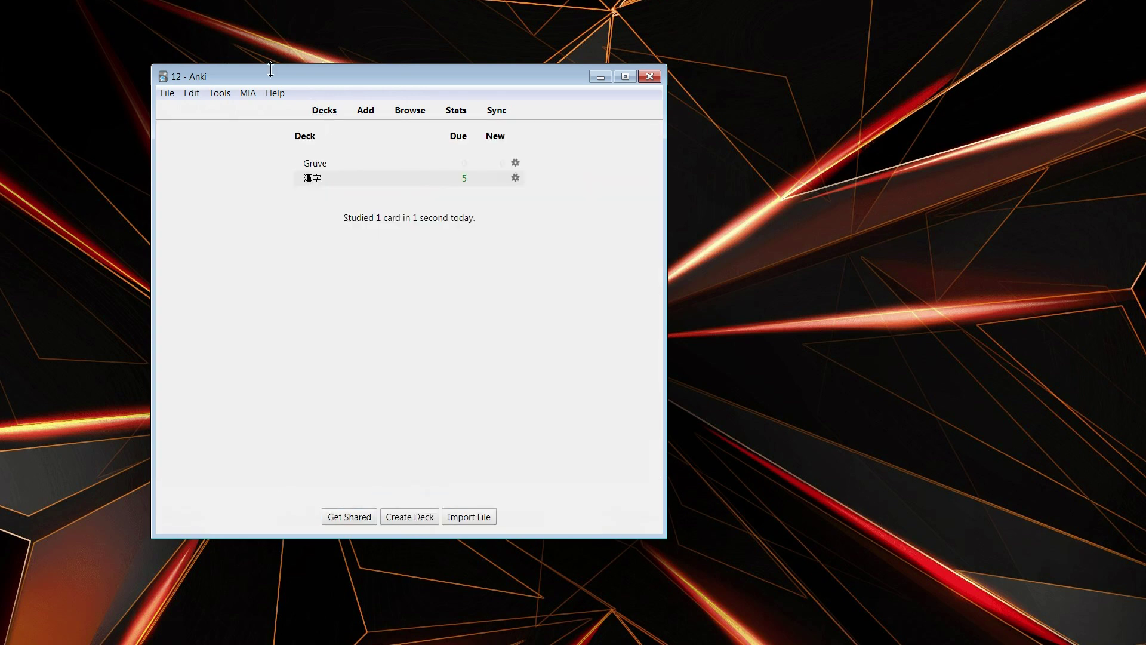
Step: Run Optimize Schedule with reviews still unfinished, read the warning about potential extra reviews and agree to execute the algorithm
click(227, 93)
mouse_move(247, 96)
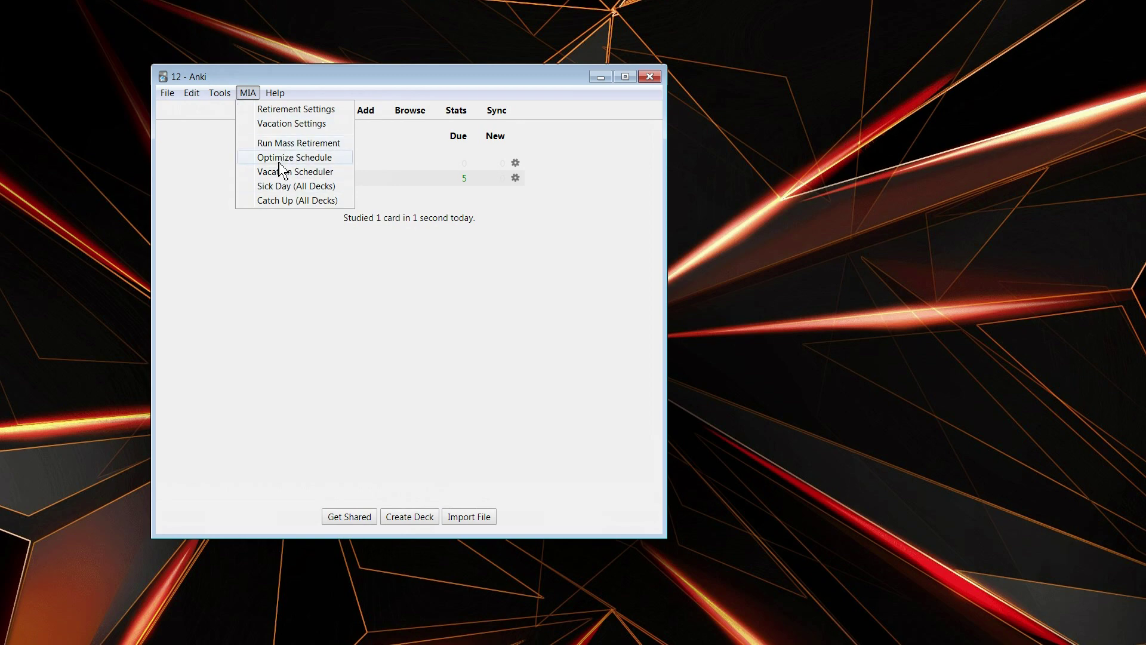
click(286, 159)
drag(506, 251, 334, 194)
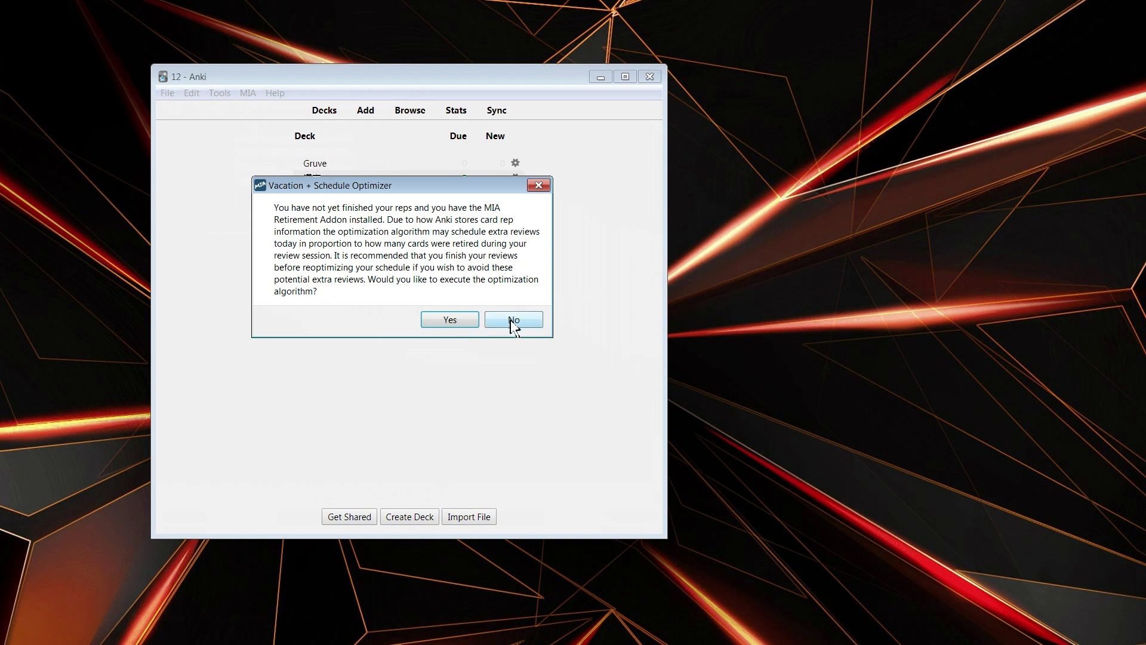
click(440, 321)
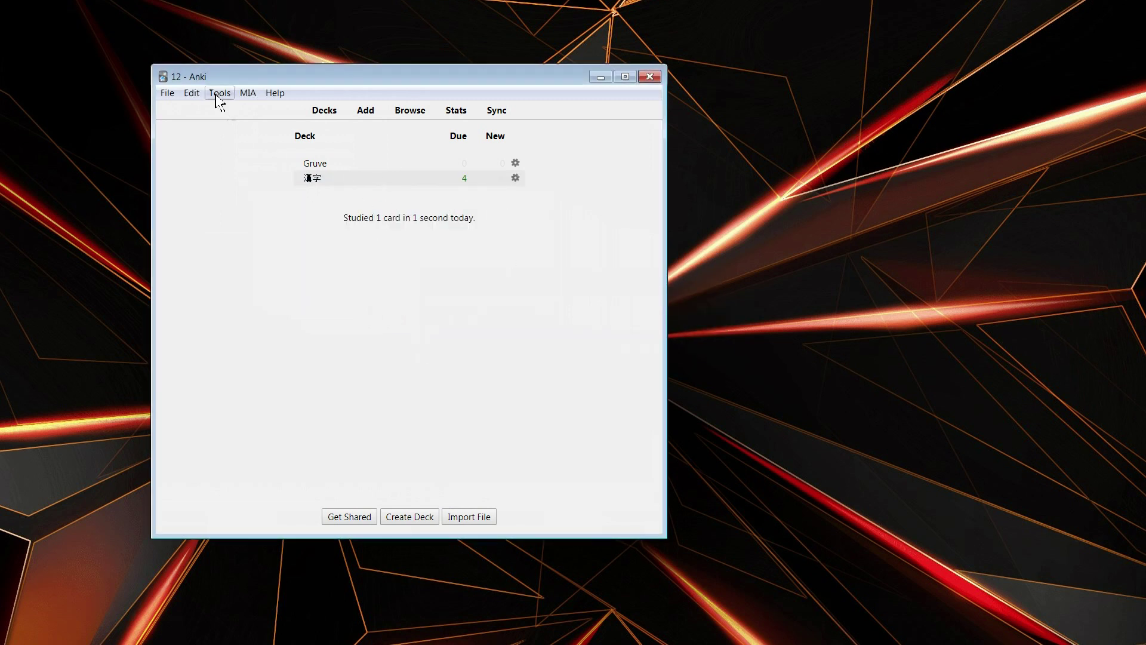
Step: Undo the schedule optimization run with unfinished reviews
click(197, 94)
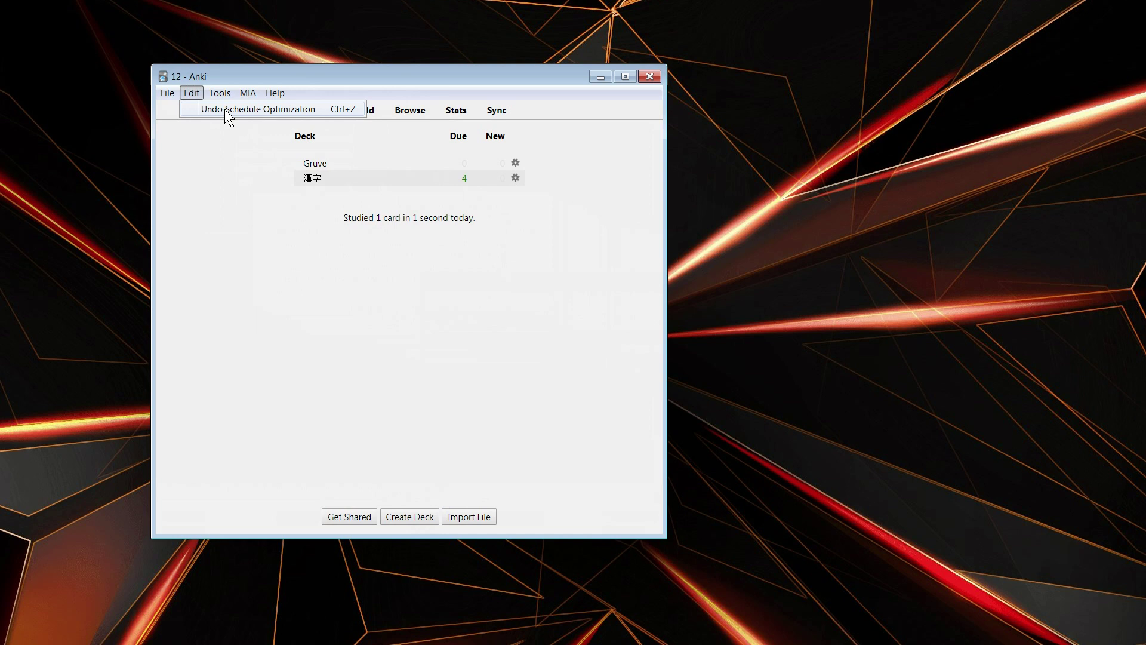
click(228, 111)
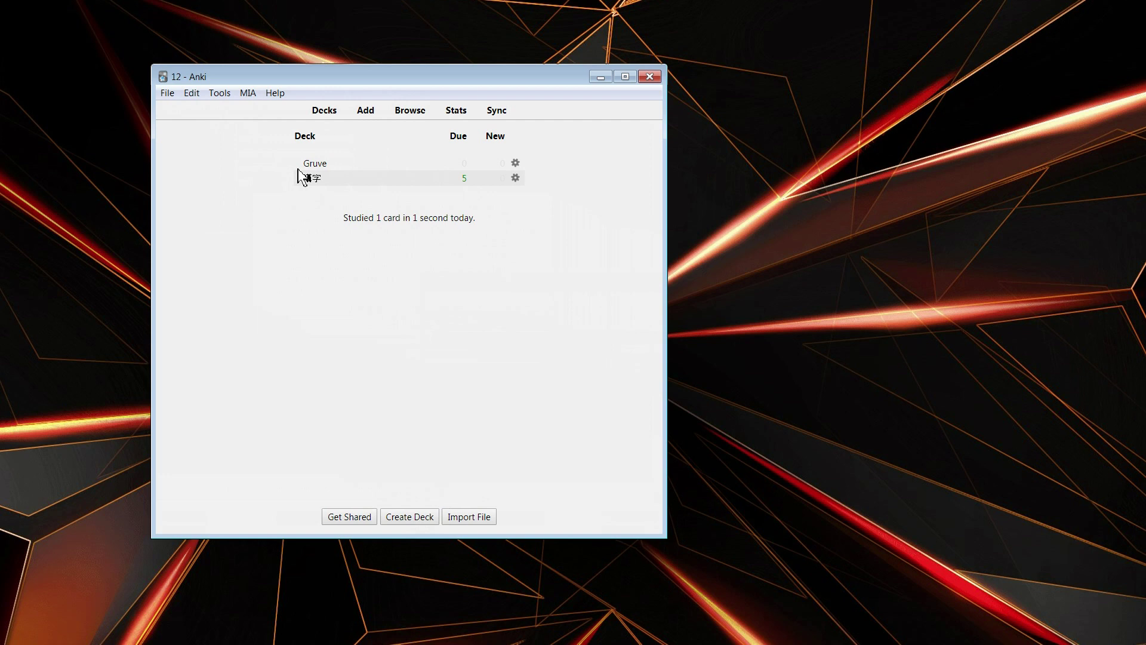
click(192, 93)
mouse_move(219, 95)
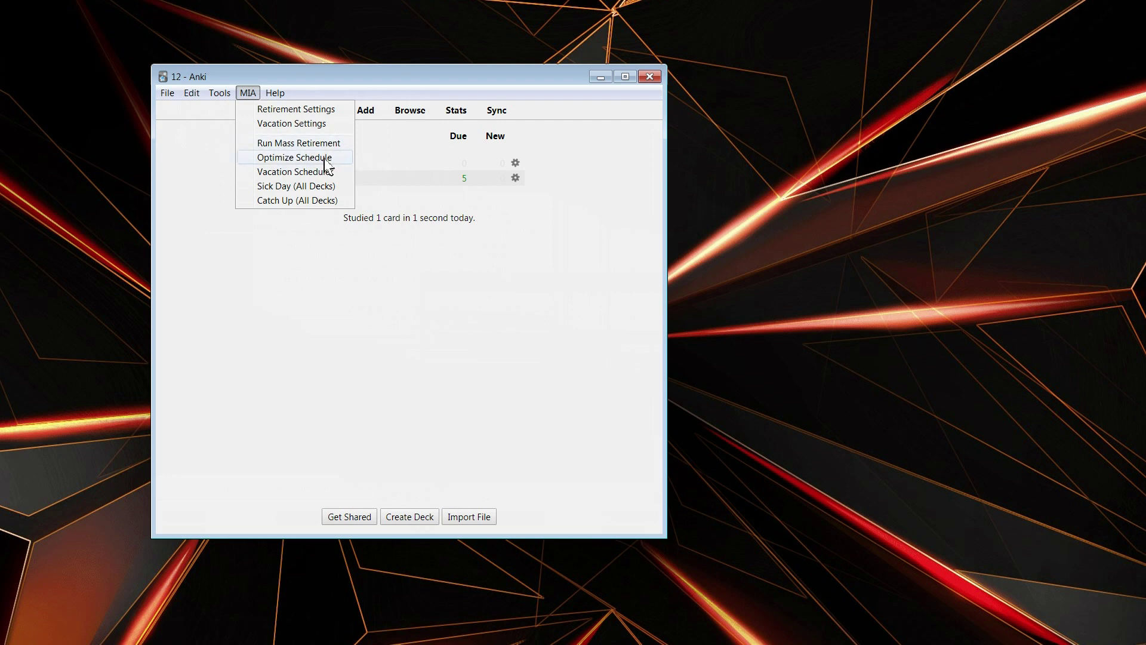
click(434, 303)
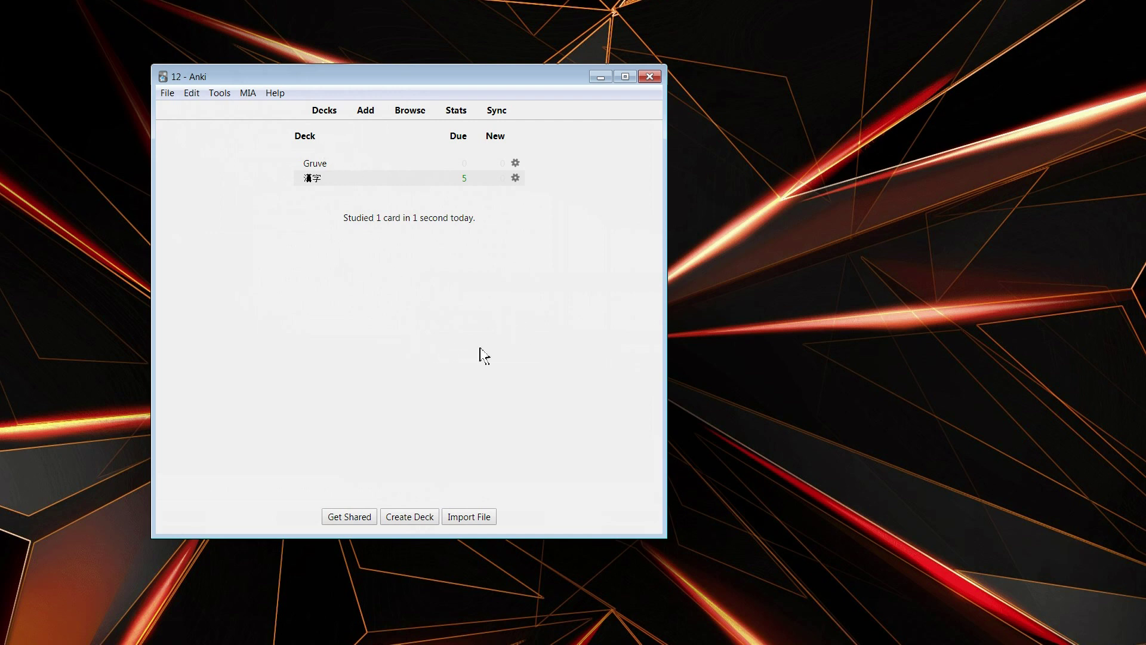
click(166, 95)
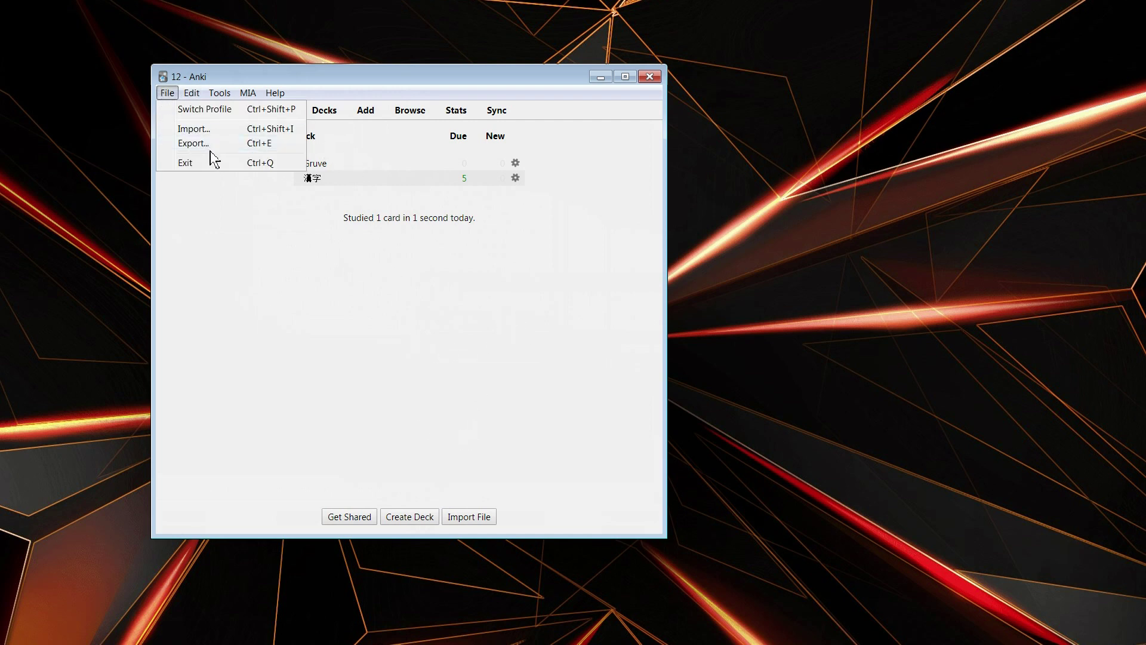